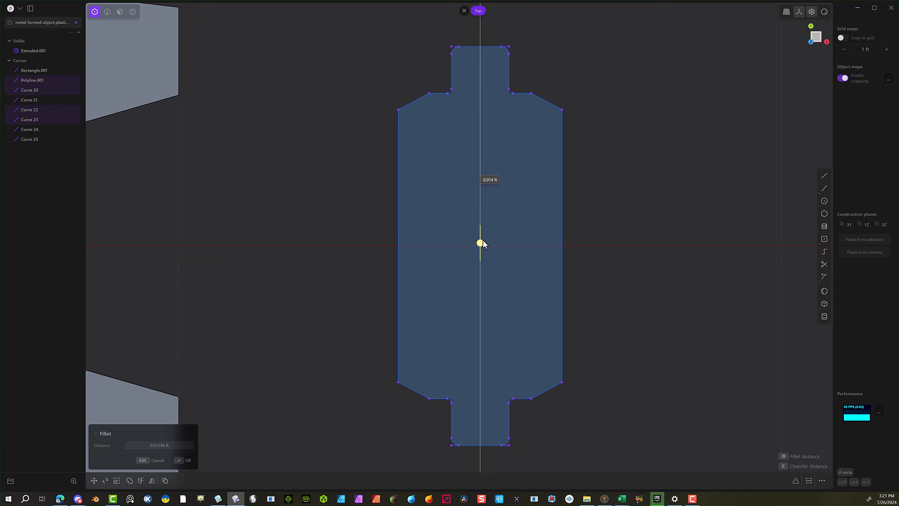
# Accept the 0.014 ft fillet on the profile curves, and fillet the remaining shoulder corners by about 0.008 ft.
pyautogui.click(185, 460)
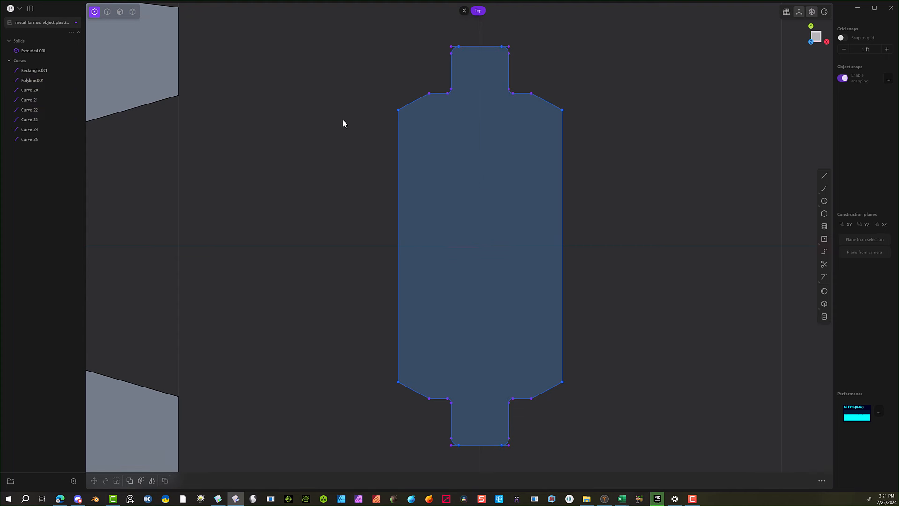
pyautogui.hotkey('ctrl', 'a')
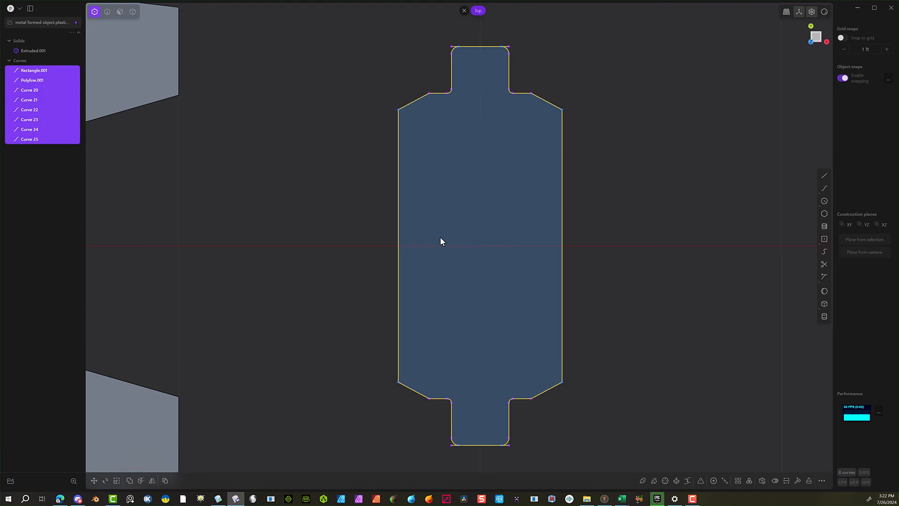
pyautogui.press('f')
pyautogui.moveTo(481, 249); pyautogui.dragTo(481, 239)
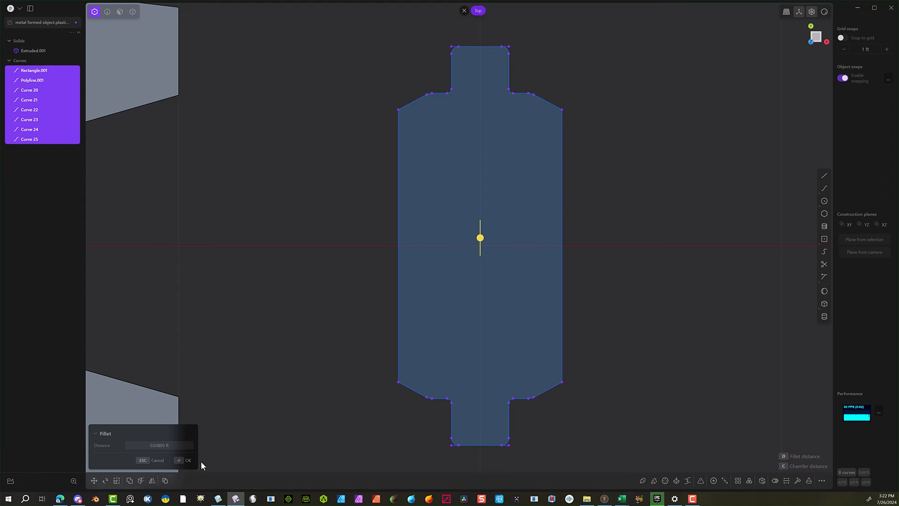
pyautogui.click(183, 462)
pyautogui.press('Escape')
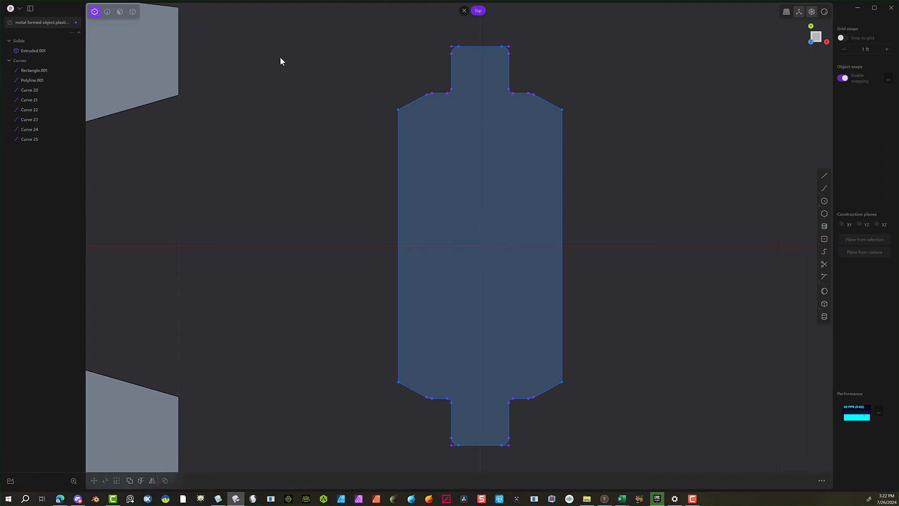
# Extrude the closed tabbed profile region downward about 0.162 ft into a solid.
pyautogui.click(133, 12)
pyautogui.scroll(-2, 333, 181)
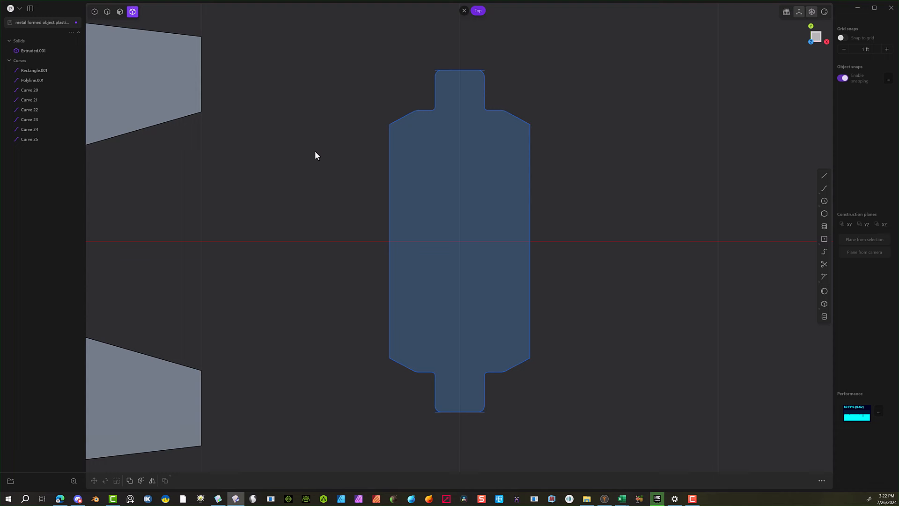
pyautogui.click(36, 140)
pyautogui.click(592, 71)
pyautogui.click(465, 226)
pyautogui.press('e')
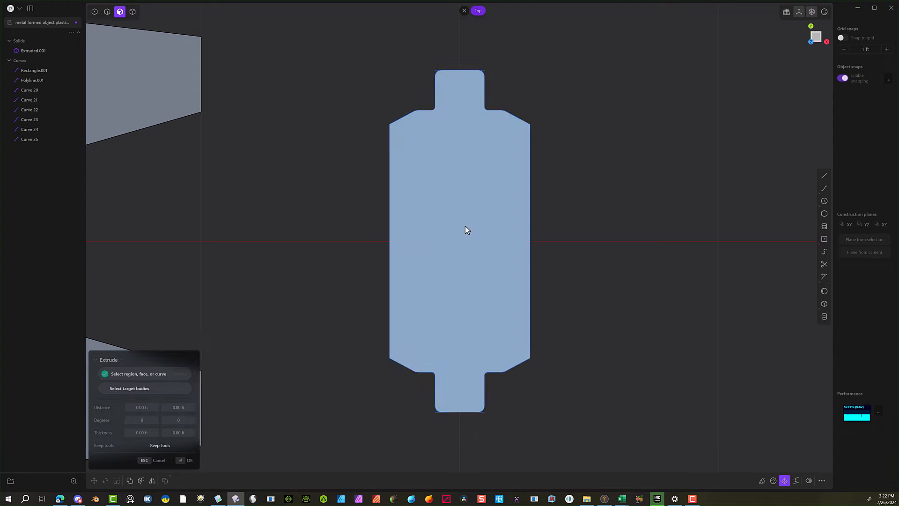
pyautogui.moveTo(633, 288); pyautogui.dragTo(540, 132, button='middle')
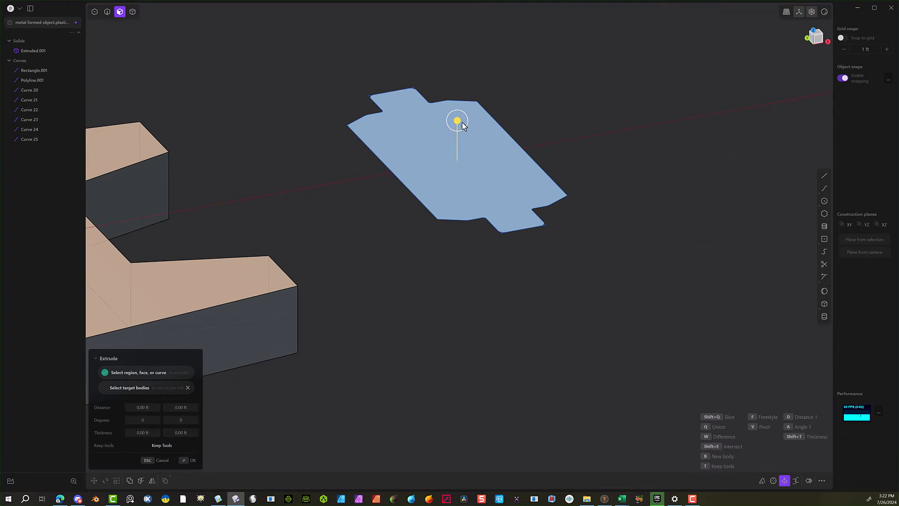
pyautogui.moveTo(457, 123); pyautogui.dragTo(453, 160)
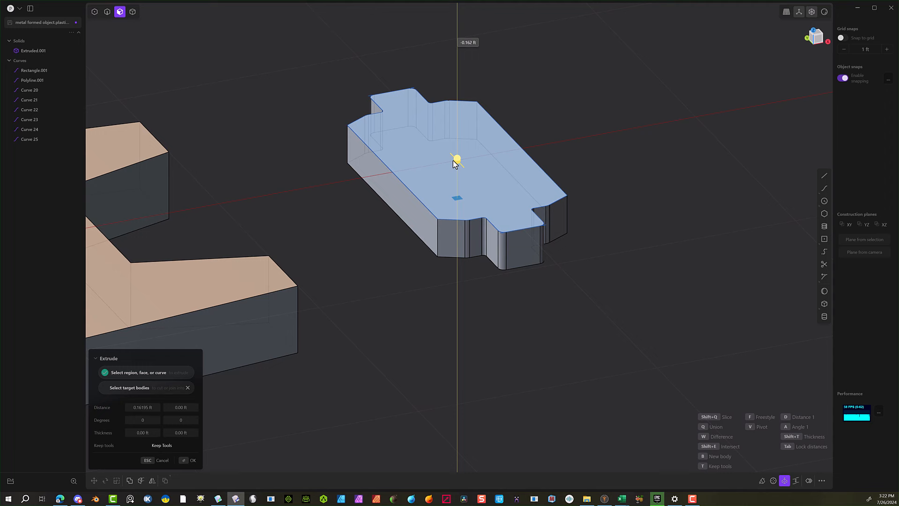
pyautogui.click(187, 460)
# Fillet the four outer vertical corner edges at the ends of the extruded solid's long sides.
pyautogui.scroll(4, 426, 225)
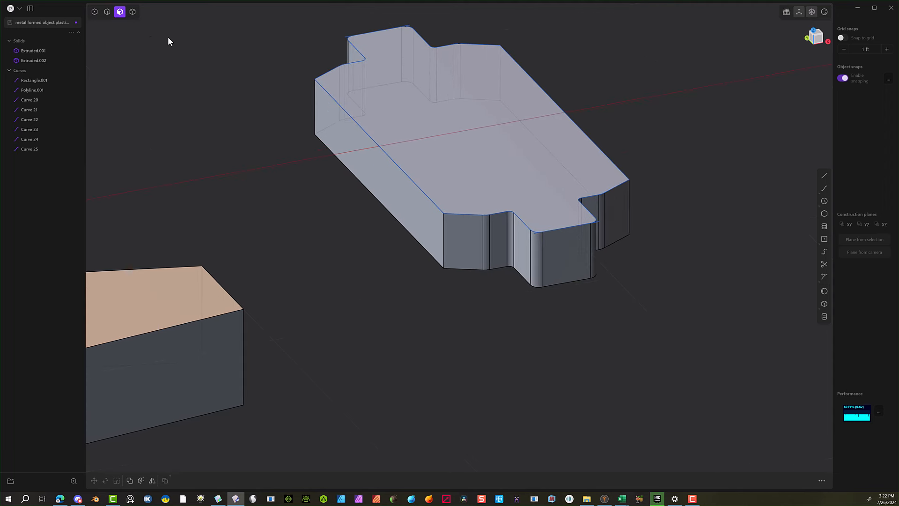
pyautogui.press('2')
pyautogui.click(314, 118)
pyautogui.press('f')
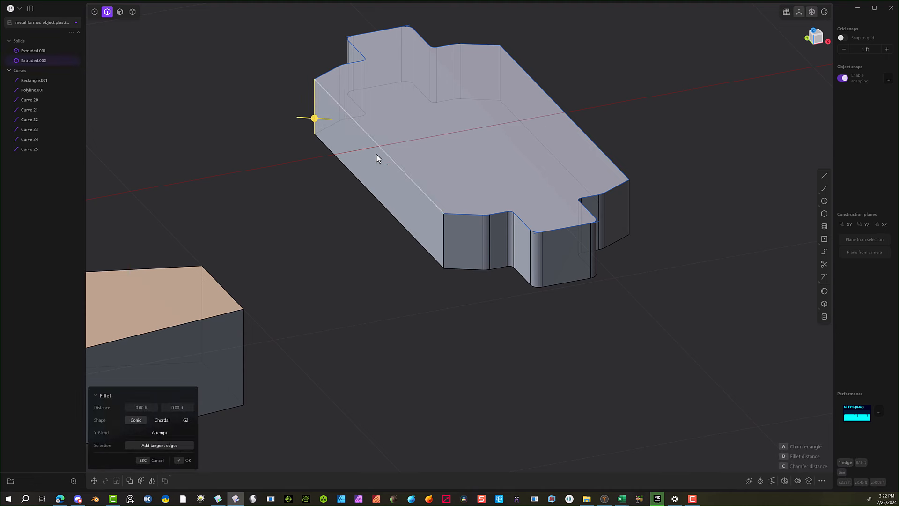
pyautogui.click(443, 233)
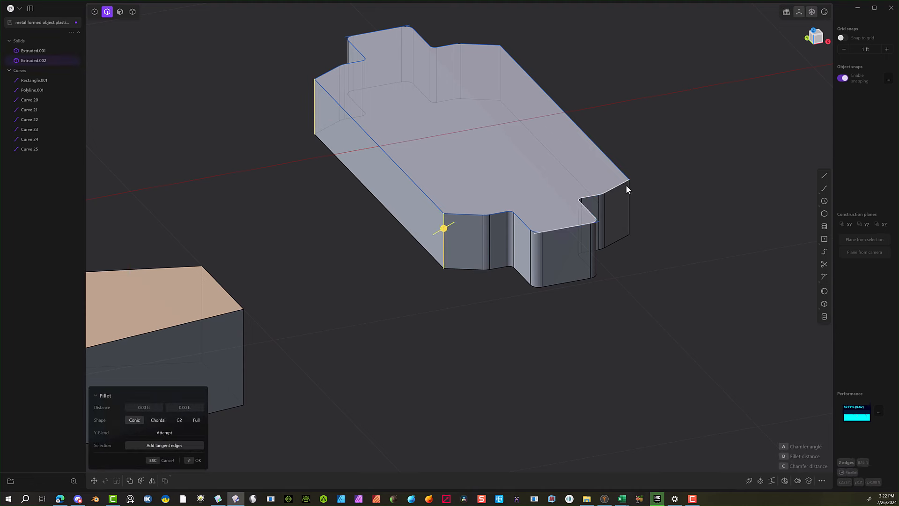
pyautogui.click(630, 197)
pyautogui.click(500, 71)
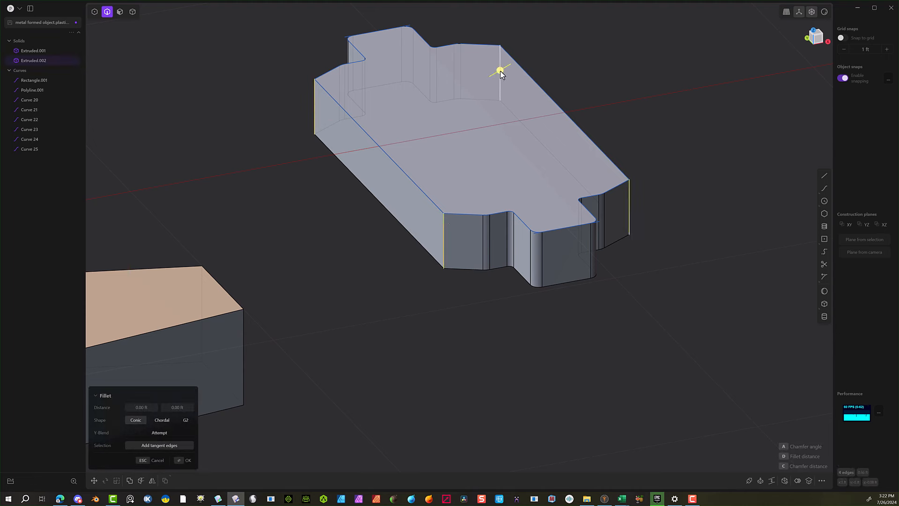
pyautogui.moveTo(603, 73); pyautogui.dragTo(620, 162, button='middle')
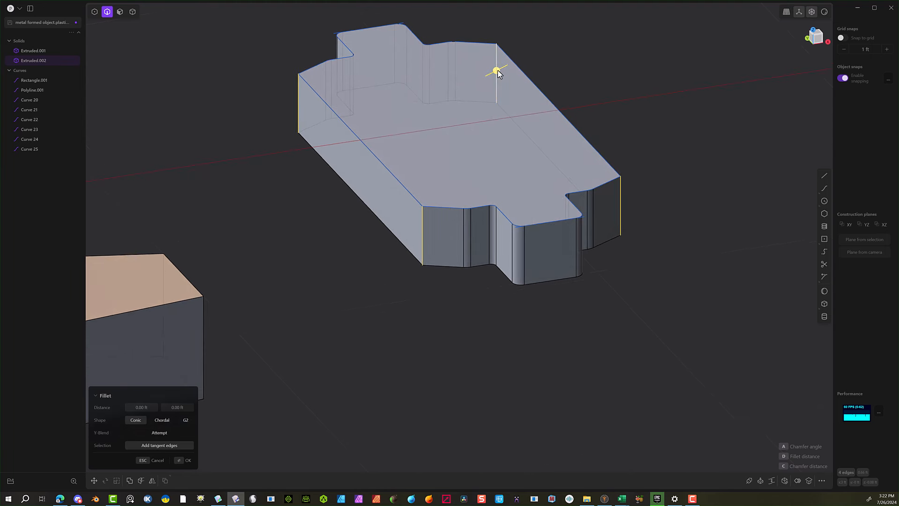
pyautogui.moveTo(496, 70); pyautogui.dragTo(507, 66)
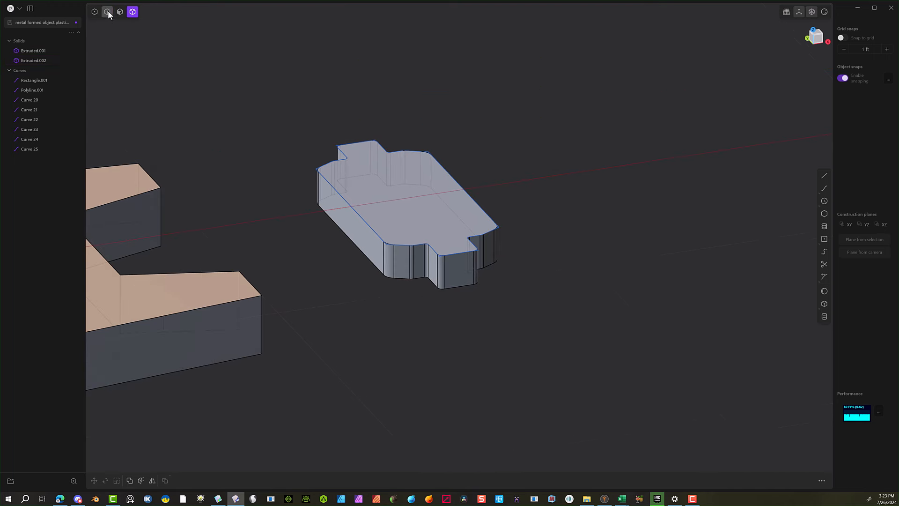
pyautogui.click(108, 11)
pyautogui.click(314, 164)
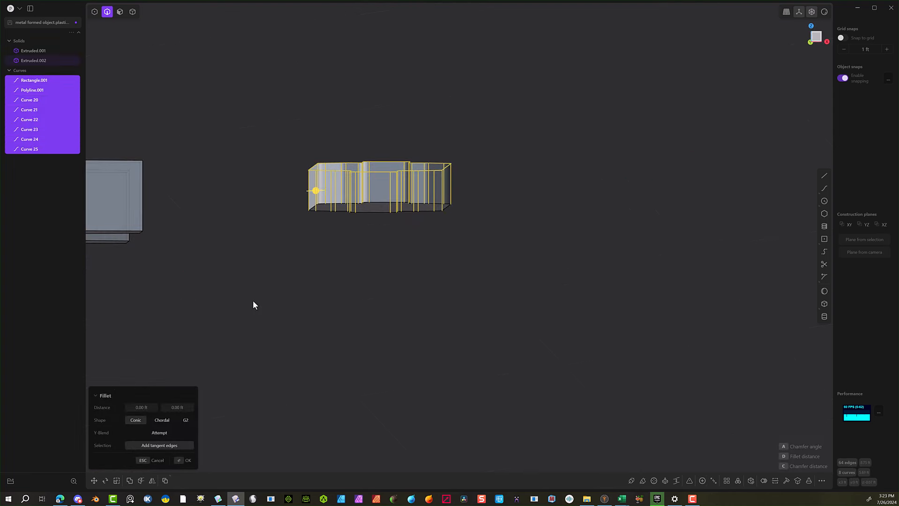
pyautogui.press('Escape')
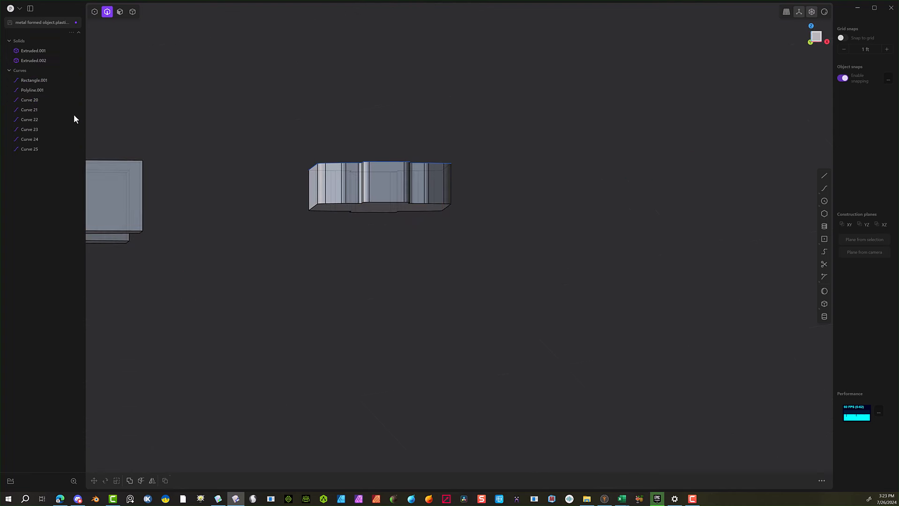
# Delete all the leftover profile curves, from Rectangle.001 through Curve 25, keeping only the solids.
pyautogui.click(37, 100)
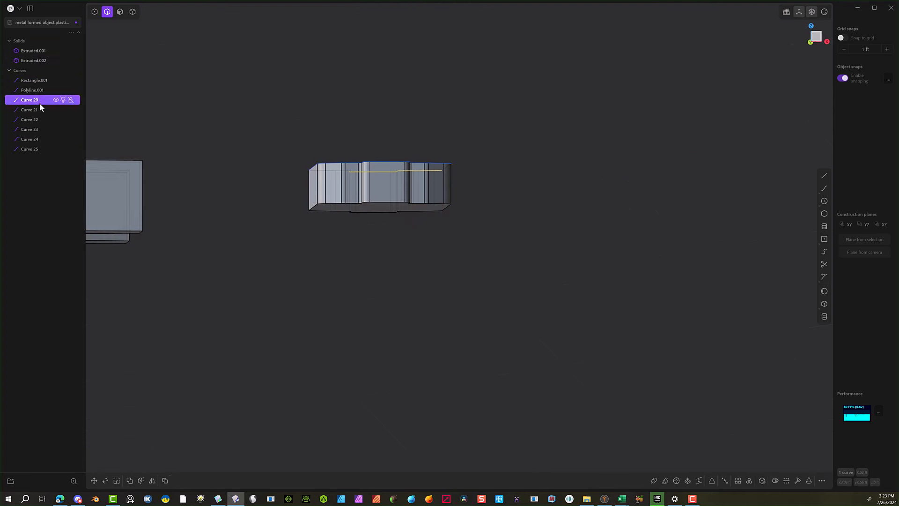
pyautogui.click(31, 79)
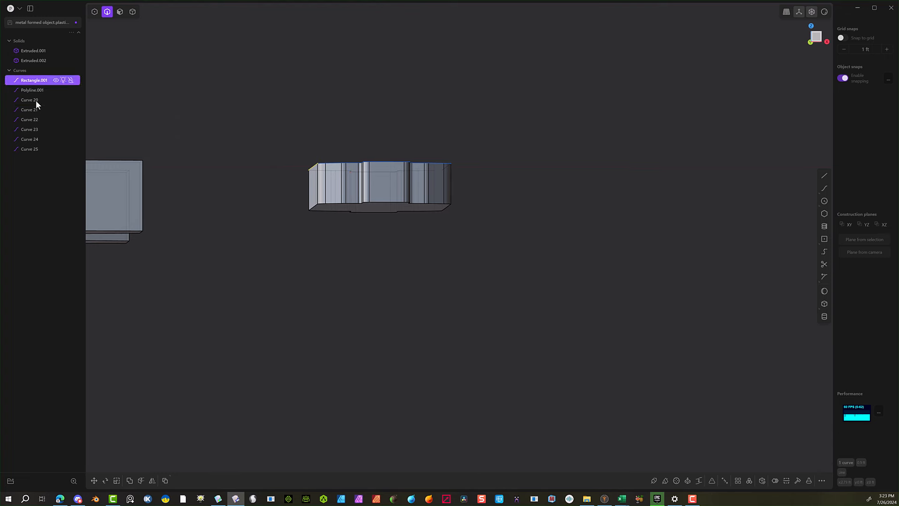
pyautogui.keyDown('shift'); pyautogui.click(32, 149); pyautogui.keyUp('shift')
pyautogui.moveTo(377, 108); pyautogui.dragTo(381, 146, button='middle')
pyautogui.press('Delete')
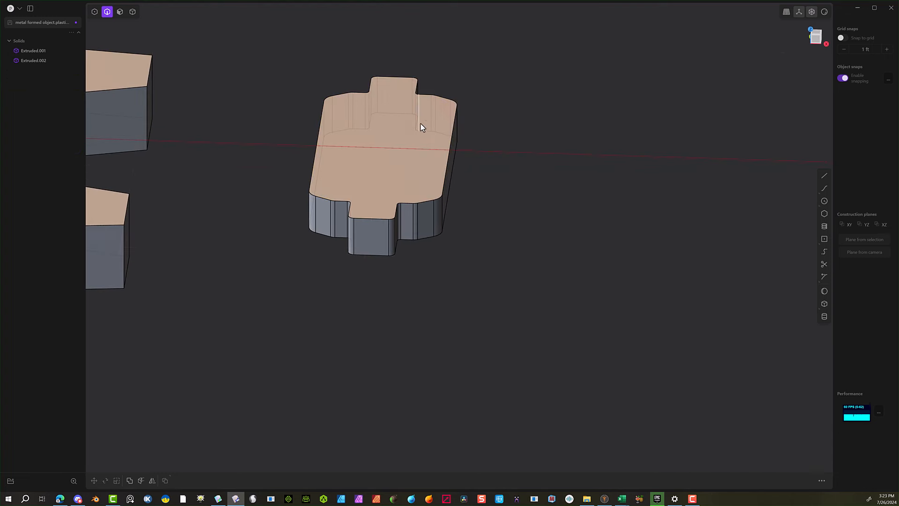
# Fillet the edge loop around the bottom of the tabbed solid by about 0.011 ft.
pyautogui.moveTo(453, 153)
pyautogui.mouseDown(button='middle')
pyautogui.moveTo(376, 185)
pyautogui.moveTo(406, 206)
pyautogui.moveTo(439, 159)
pyautogui.mouseUp(button='middle')
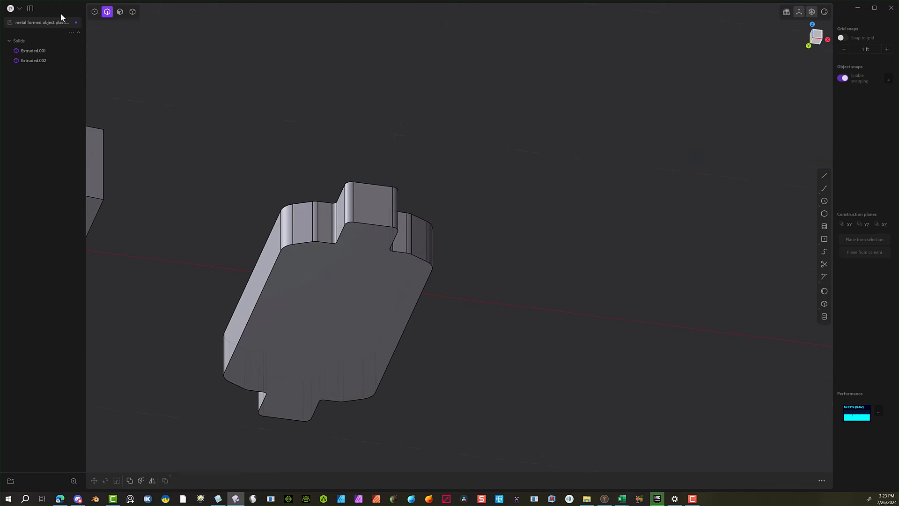
pyautogui.click(277, 260)
pyautogui.press('f')
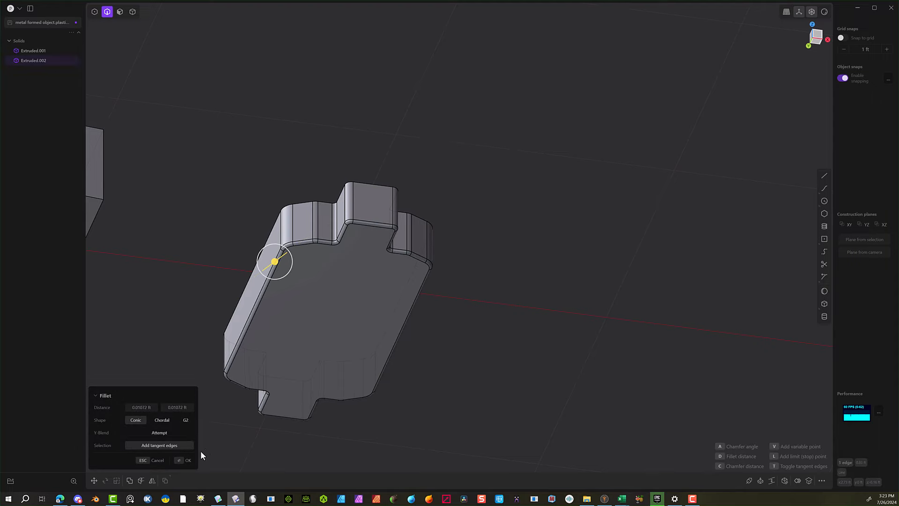
pyautogui.click(184, 460)
# Move the tabbed solid about -1.578 ft in X and 0.044 ft in Z, so it overlaps the large body's notched end.
pyautogui.moveTo(241, 155); pyautogui.dragTo(347, 122, button='middle')
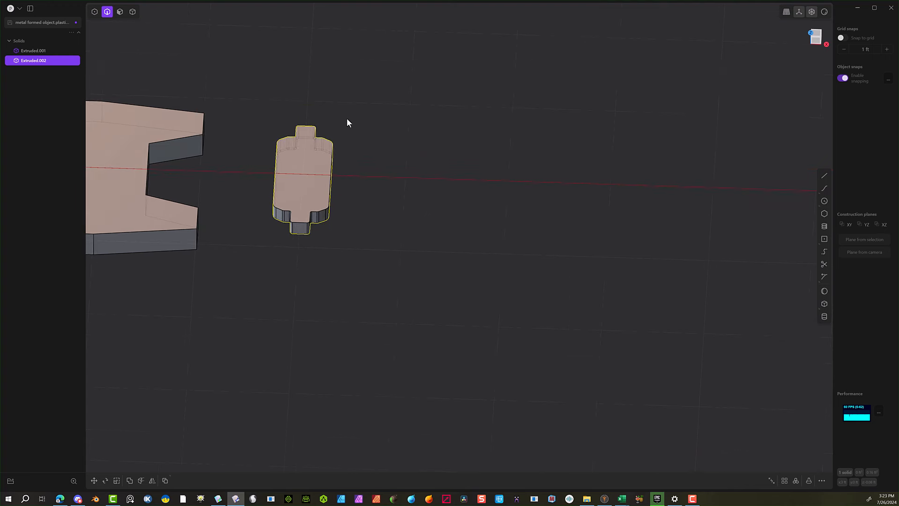
pyautogui.click(813, 34)
pyautogui.keyDown('shift'); pyautogui.moveTo(469, 214); pyautogui.dragTo(692, 250, button='middle'); pyautogui.keyUp('shift')
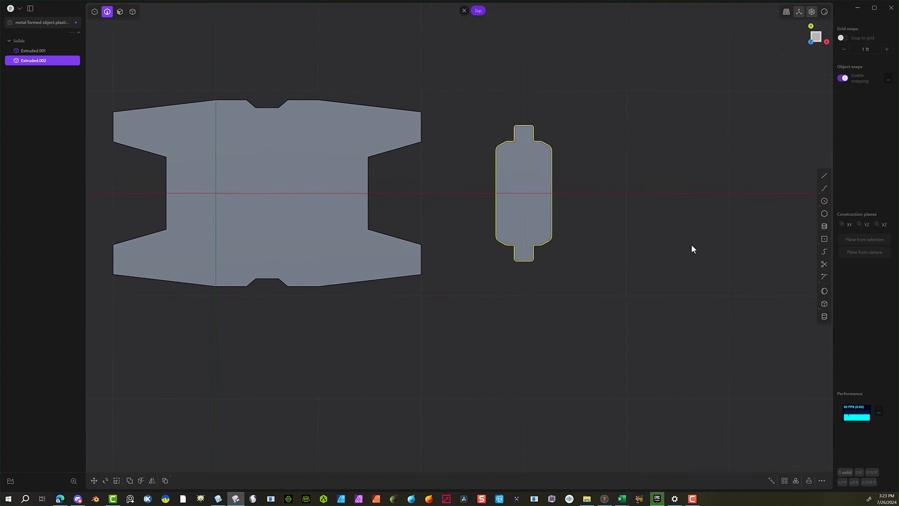
pyautogui.press('g')
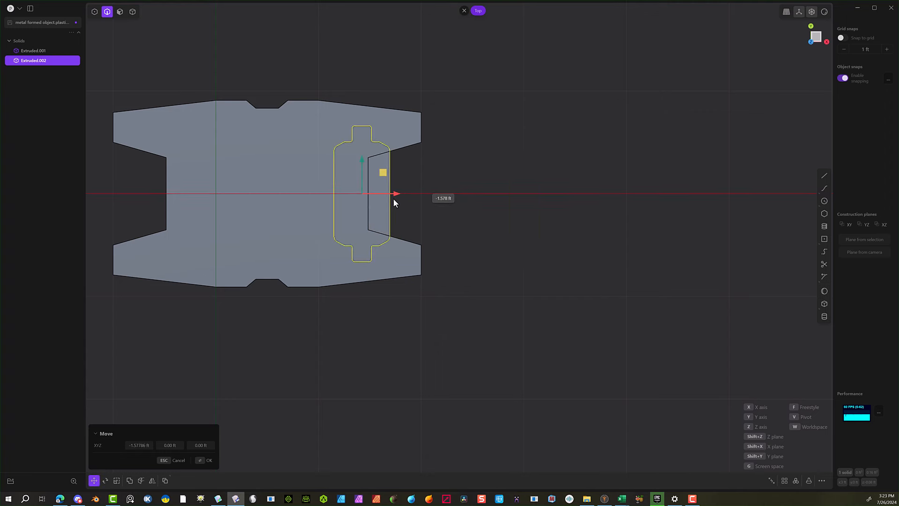
pyautogui.moveTo(393, 198); pyautogui.dragTo(377, 153, button='middle')
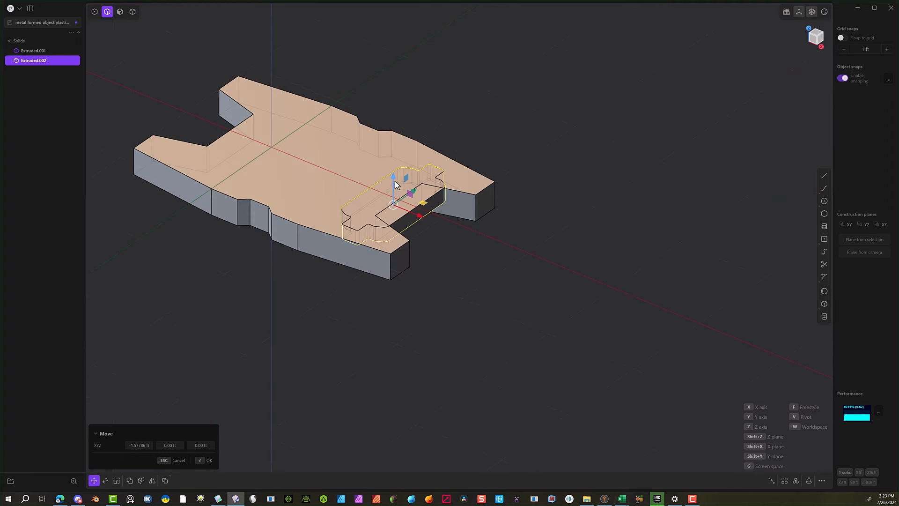
pyautogui.moveTo(395, 173); pyautogui.dragTo(394, 169)
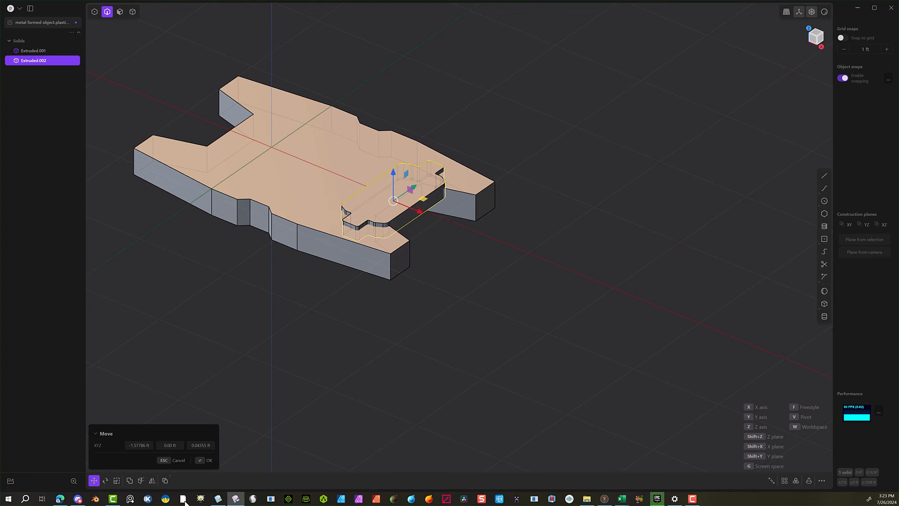
pyautogui.click(206, 460)
# Mirror the tabbed solid to the opposite end, using a freestyle mirror plane through the center of the large body's side notch.
pyautogui.click(152, 480)
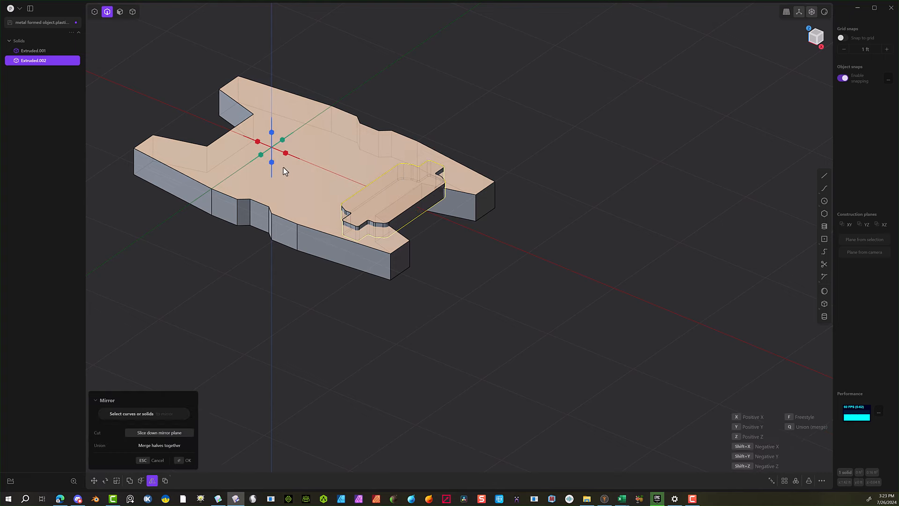
pyautogui.moveTo(284, 175); pyautogui.dragTo(352, 234, button='middle')
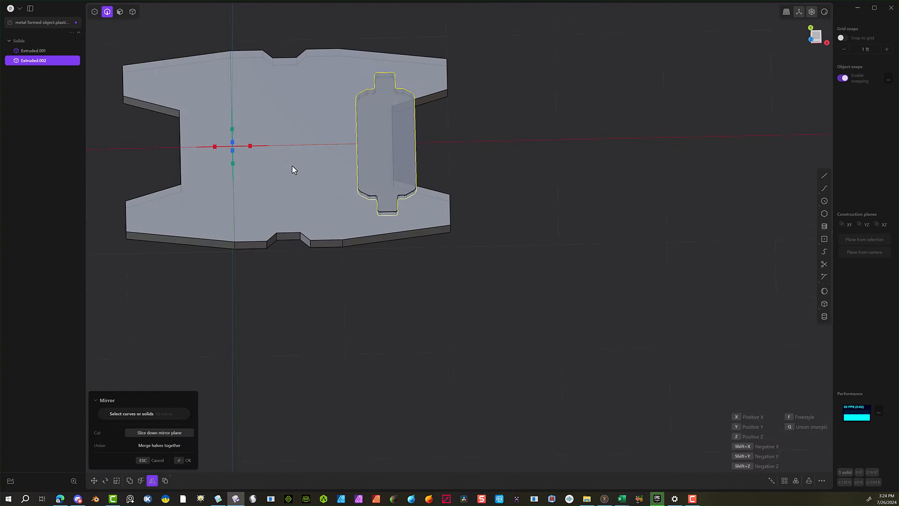
pyautogui.press('f')
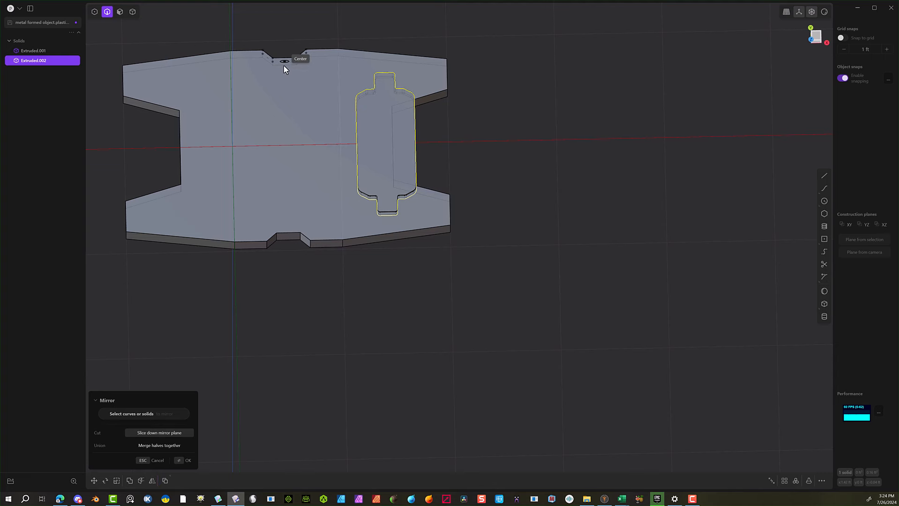
pyautogui.click(283, 65)
pyautogui.click(282, 77)
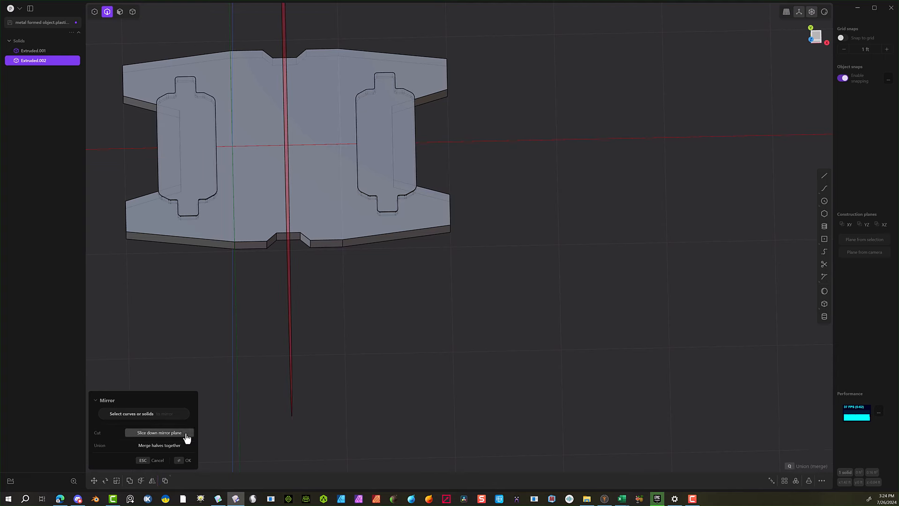
pyautogui.click(181, 460)
# Subtract both tabbed solids from the large body with a Boolean difference, without keeping the tool bodies.
pyautogui.moveTo(357, 289); pyautogui.dragTo(347, 243, button='middle')
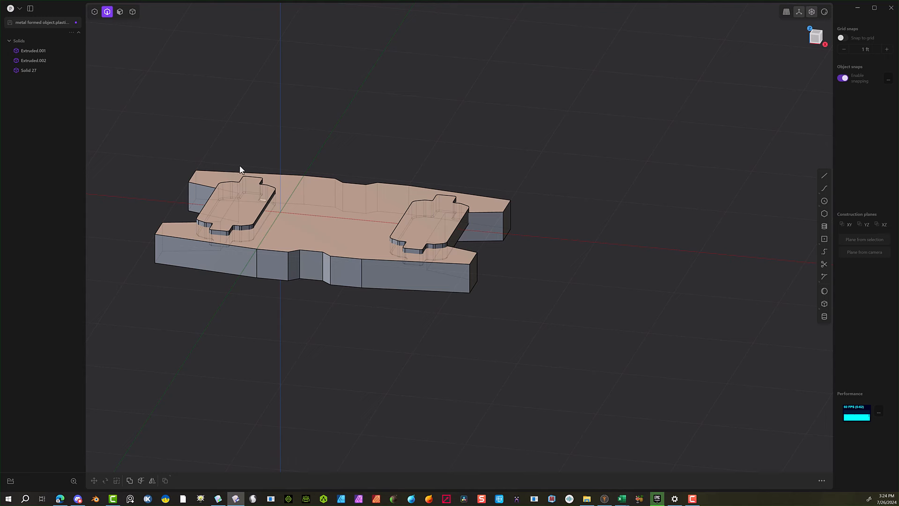
pyautogui.click(131, 13)
pyautogui.click(328, 223)
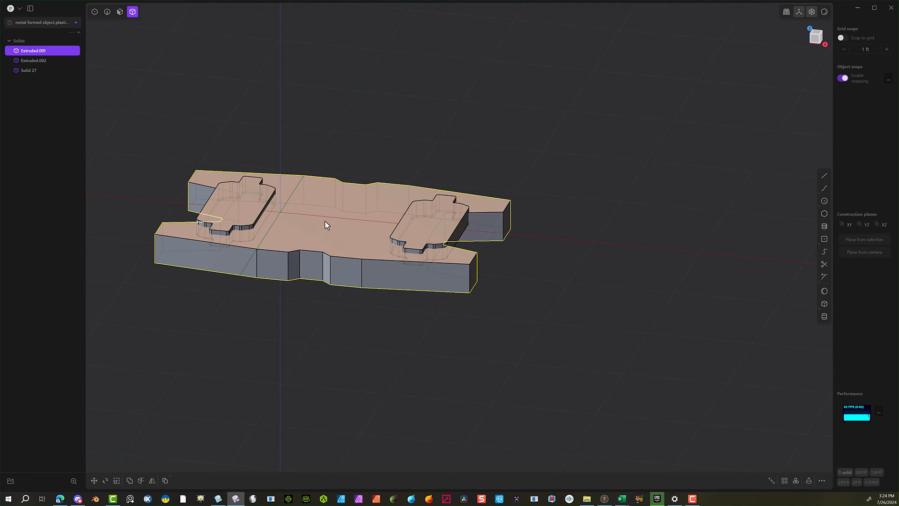
pyautogui.click(237, 204)
pyautogui.click(401, 231)
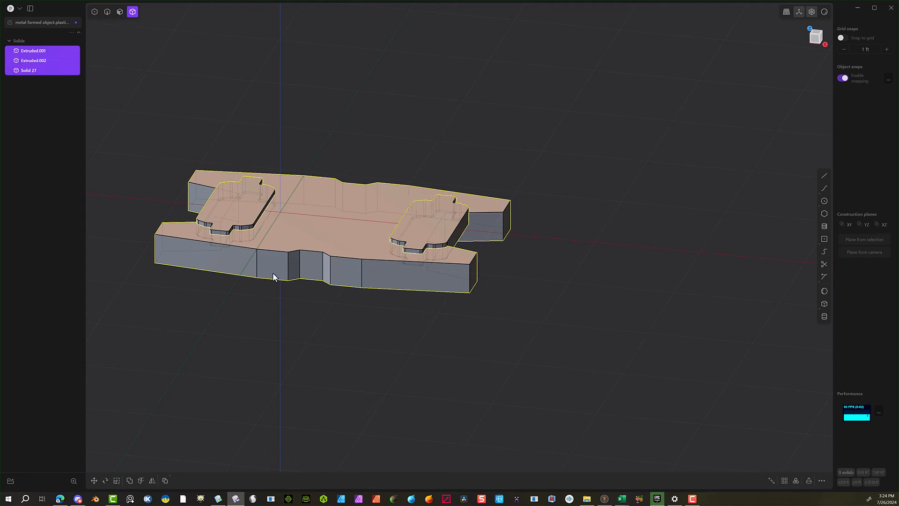
pyautogui.press('q')
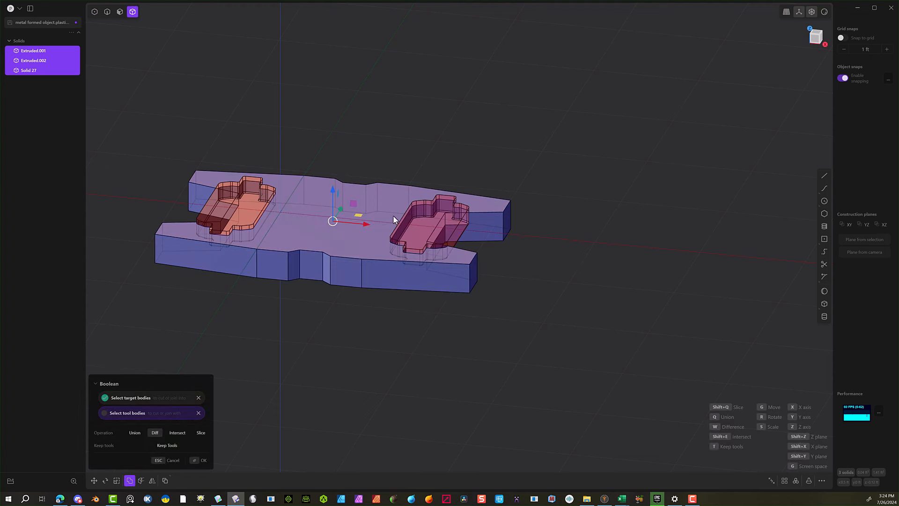
pyautogui.click(167, 460)
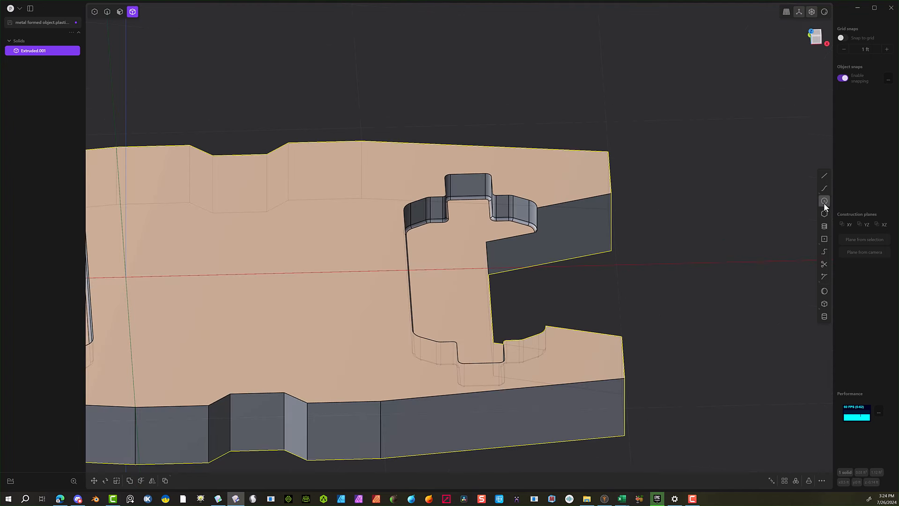
# Draw a small circle centered on the end face of the recess's tab, in the notched end of the body.
pyautogui.click(824, 201)
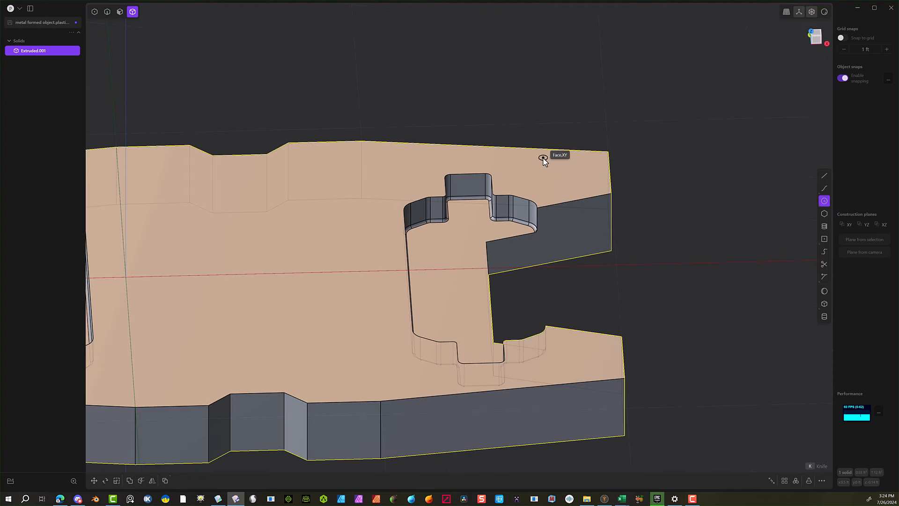
pyautogui.click(467, 187)
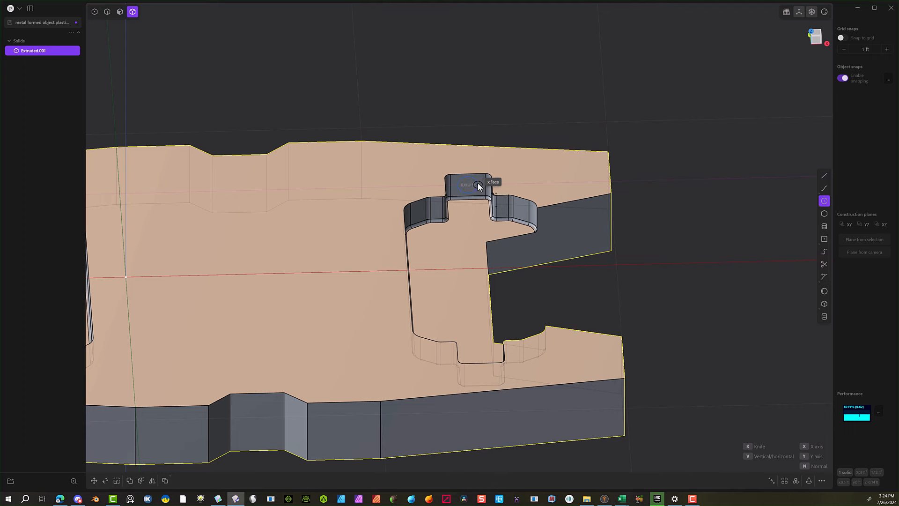
pyautogui.click(477, 187)
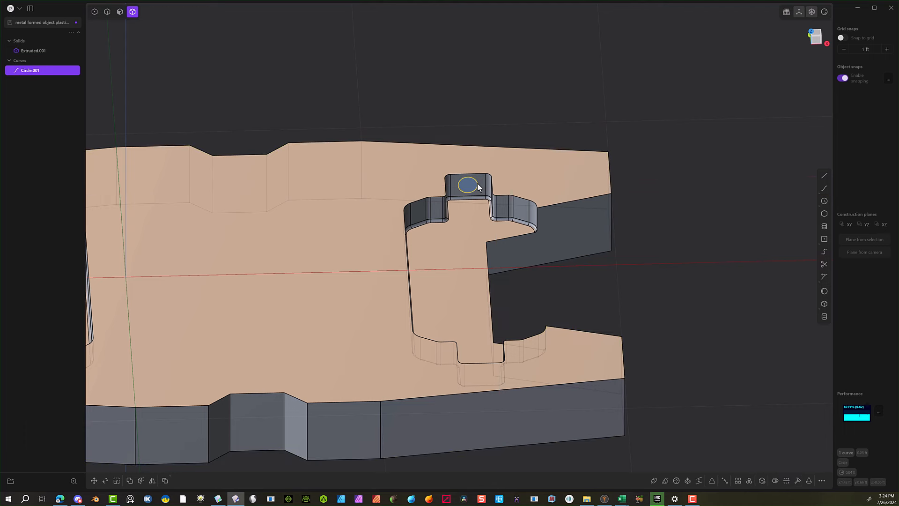
# Draw a four-segment polyline from the circle's center: along Y into the recess, outward in X, diagonally into the notch, and straight past the X axis.
pyautogui.scroll(-2, 488, 206)
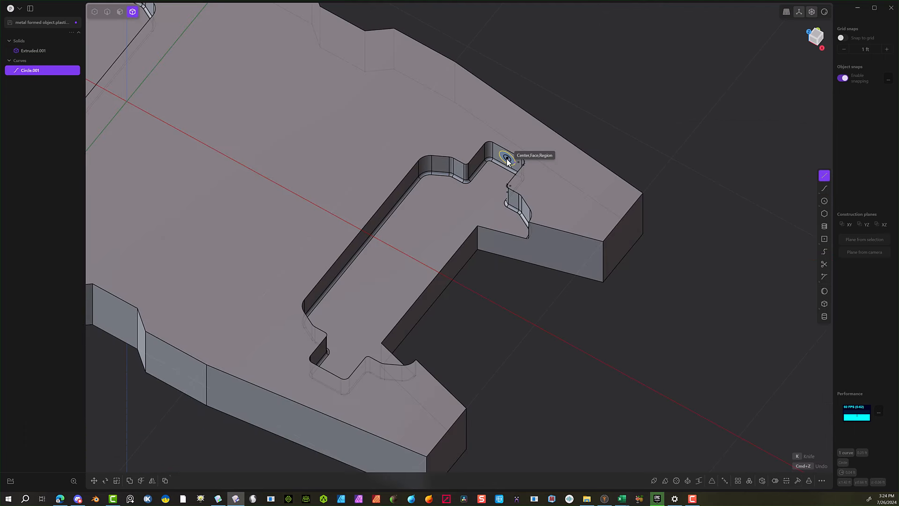
pyautogui.click(507, 160)
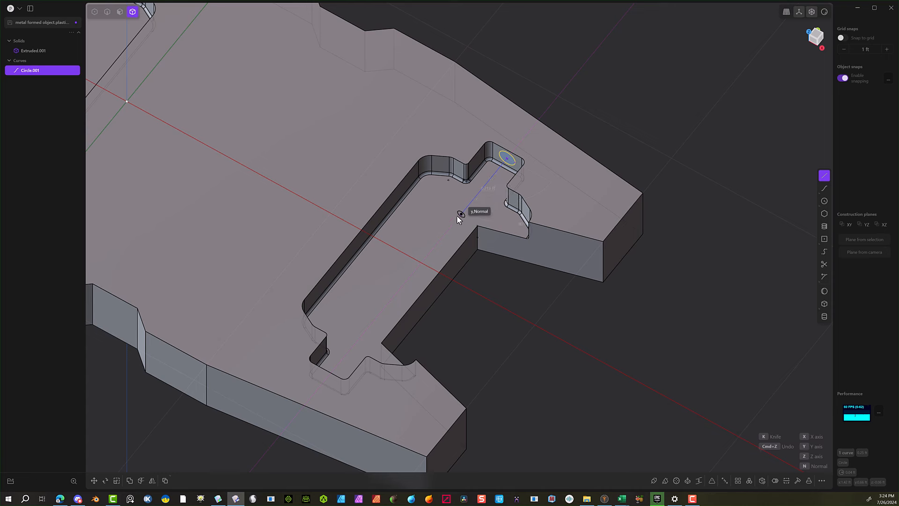
pyautogui.click(474, 197)
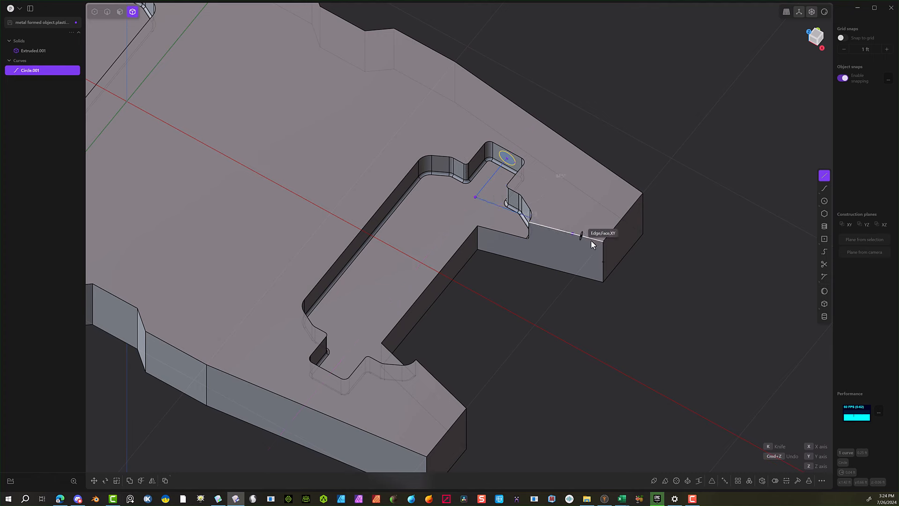
pyautogui.click(815, 33)
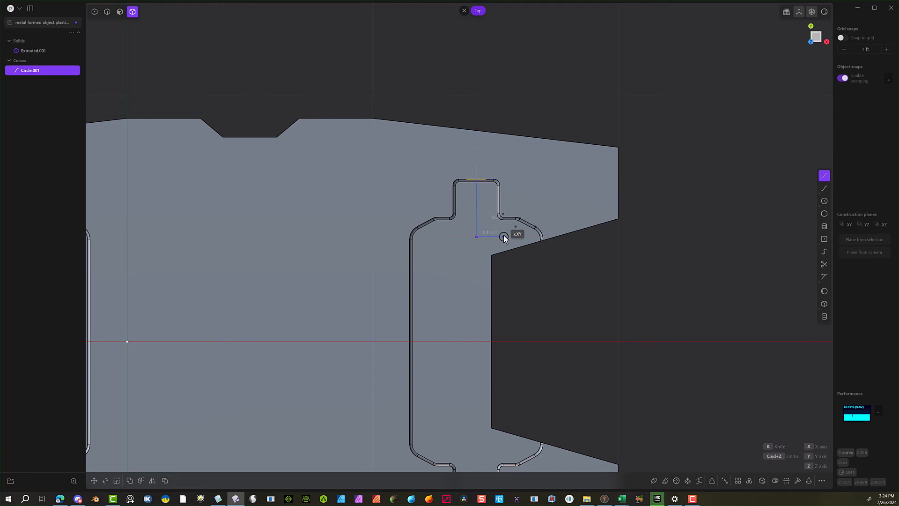
pyautogui.click(504, 237)
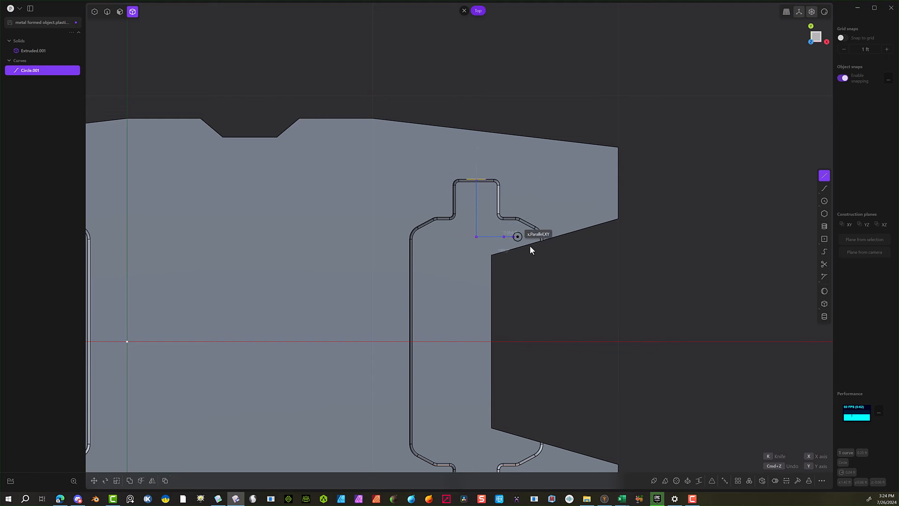
pyautogui.click(550, 269)
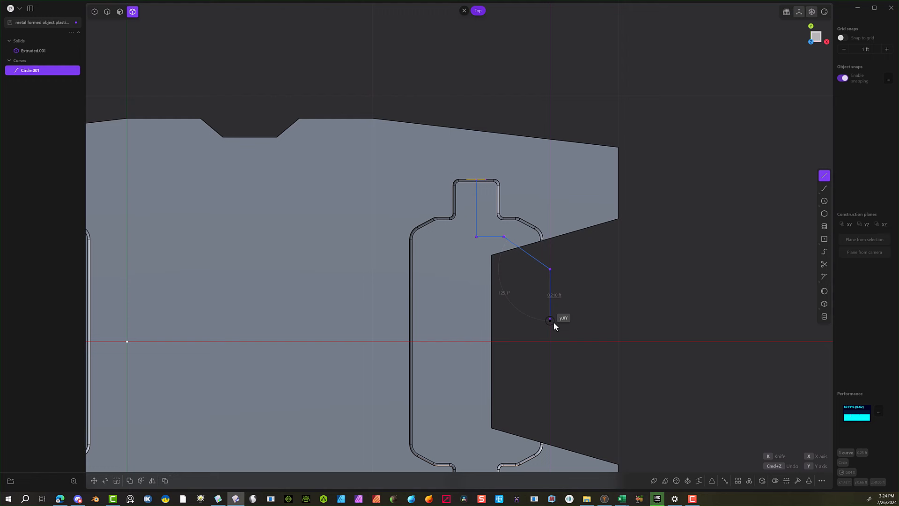
pyautogui.doubleClick(551, 350)
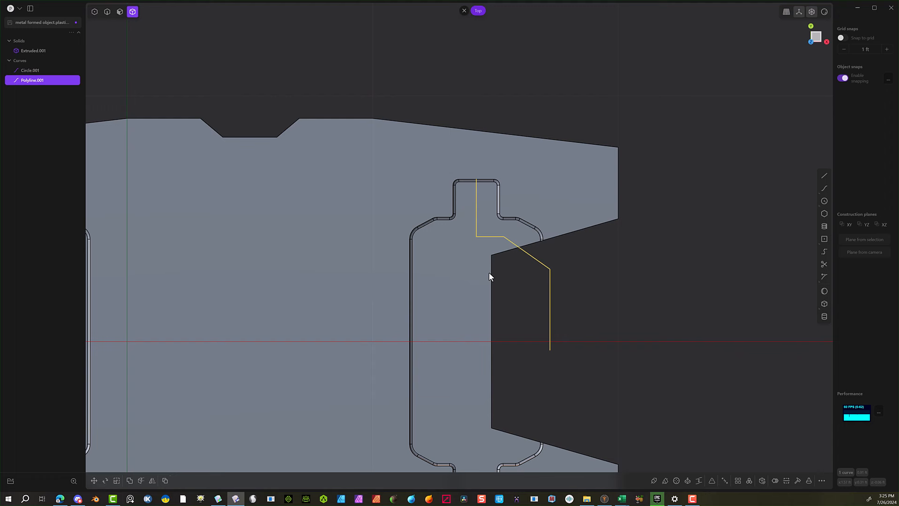
# Mirror the polyline in Y across the X axis to form the opposite half of the handle path.
pyautogui.click(152, 480)
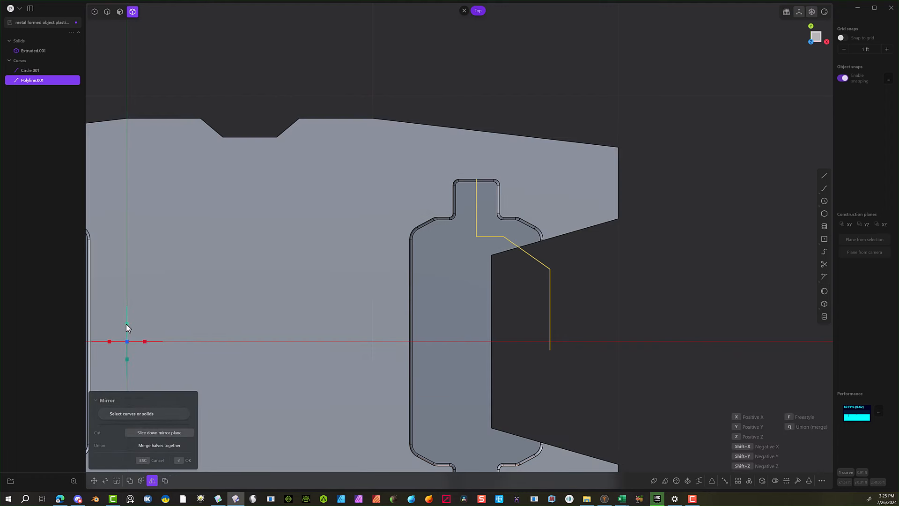
pyautogui.click(127, 325)
pyautogui.click(186, 461)
pyautogui.scroll(-2, 539, 302)
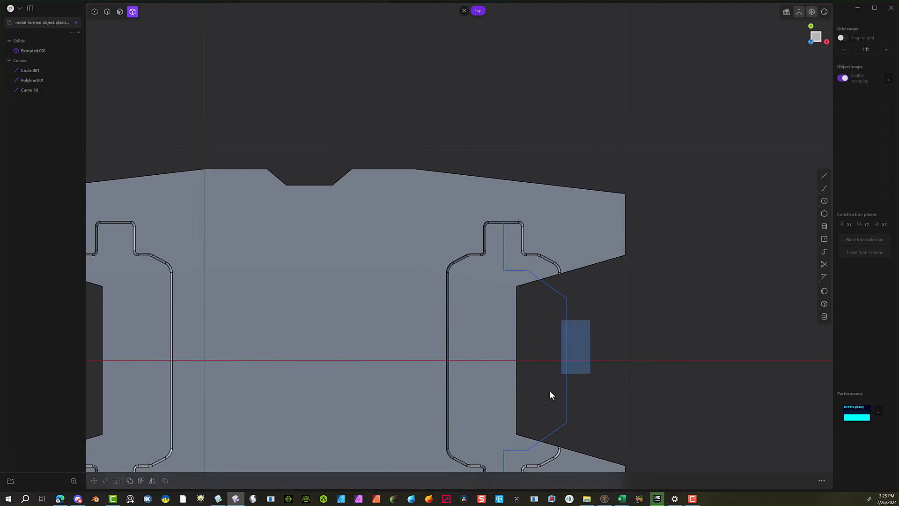
pyautogui.click(107, 12)
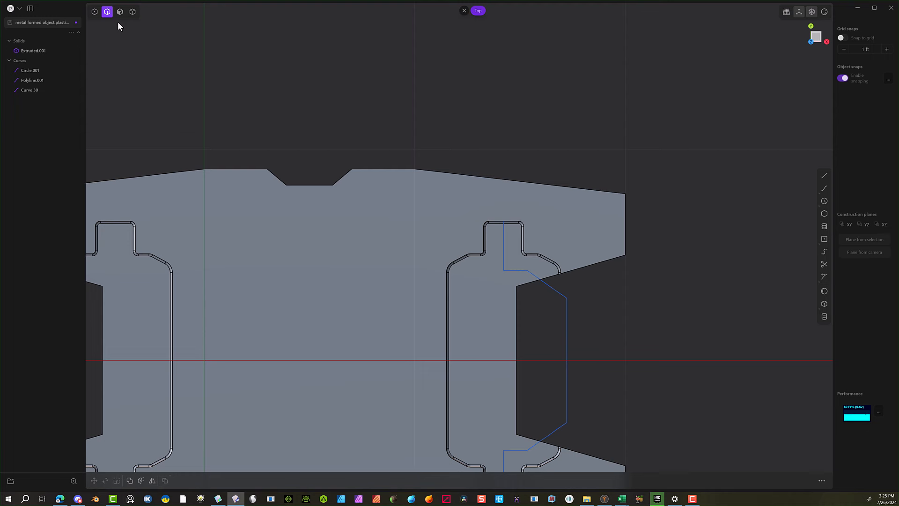
pyautogui.click(824, 265)
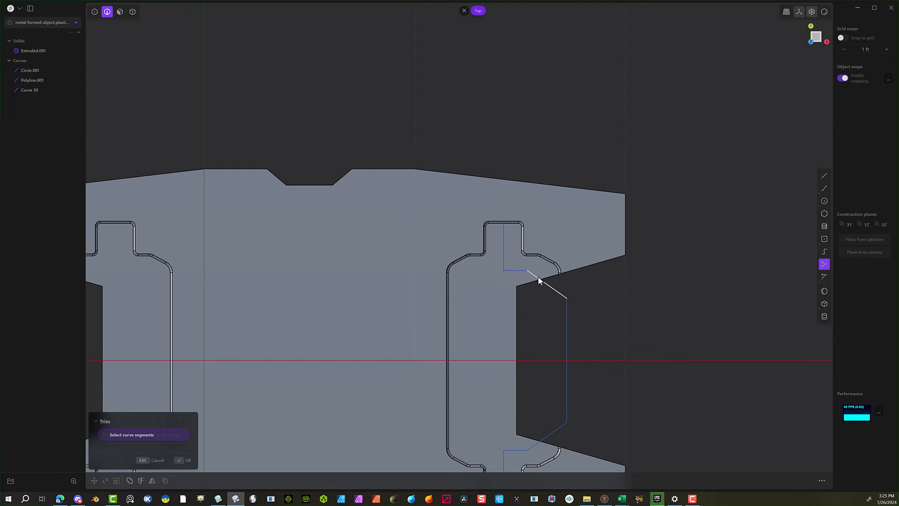
pyautogui.click(180, 461)
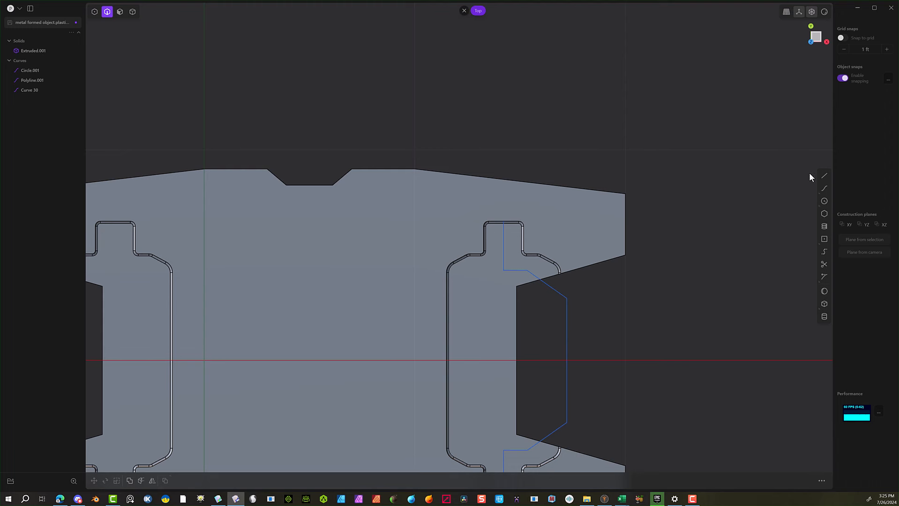
pyautogui.click(824, 175)
pyautogui.press('Escape')
# Join the two mirrored polyline halves into one curve and fillet its four inner corner points together.
pyautogui.click(508, 271)
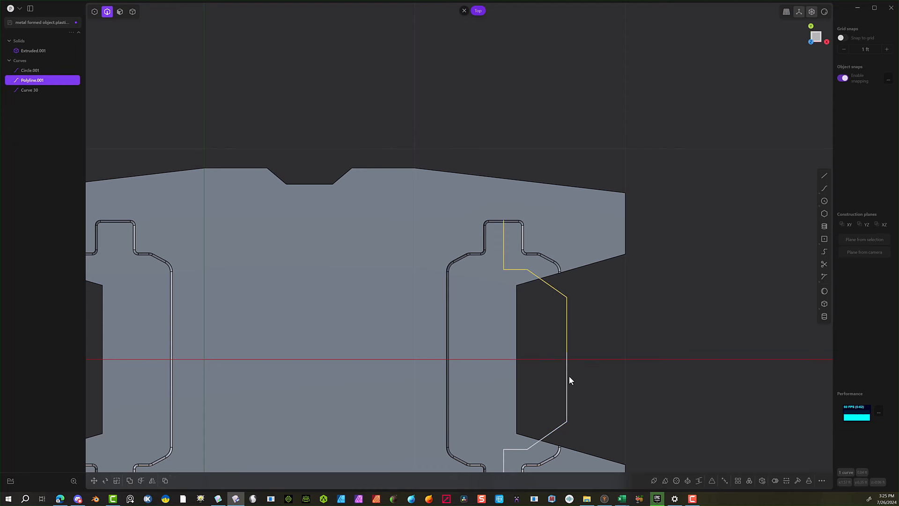
pyautogui.click(568, 375)
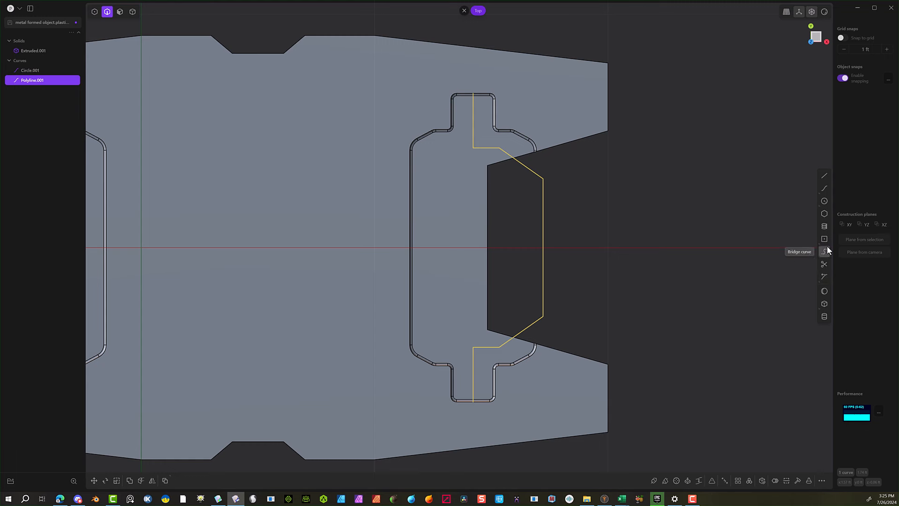
pyautogui.click(96, 13)
pyautogui.moveTo(457, 136); pyautogui.dragTo(507, 361)
pyautogui.press('f')
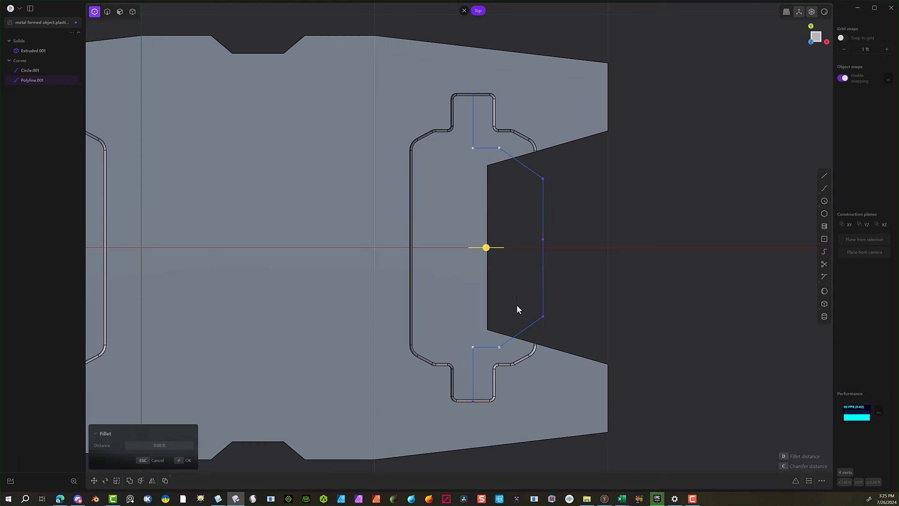
pyautogui.moveTo(490, 254); pyautogui.dragTo(474, 272)
pyautogui.click(180, 465)
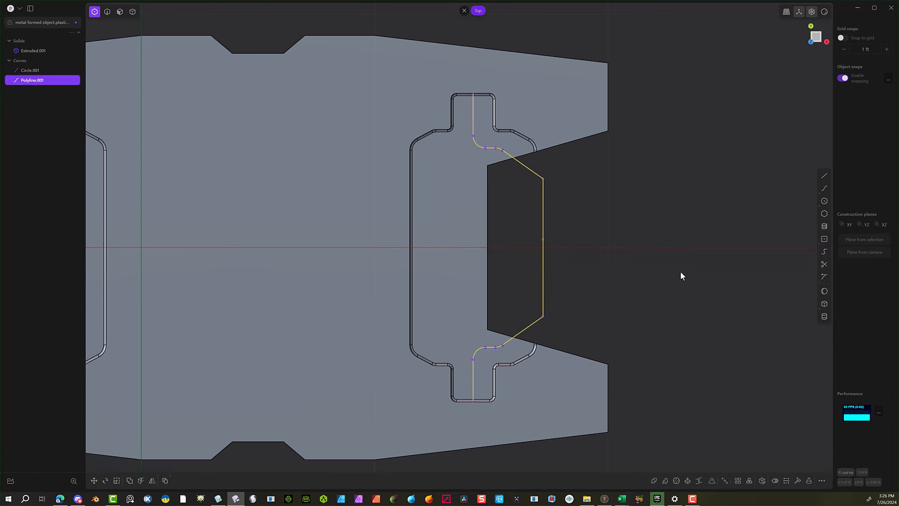
# Fillet the curve's two outer corner points in the notch opening together, with a larger radius than the inner corners.
pyautogui.click(680, 271)
pyautogui.moveTo(568, 169); pyautogui.dragTo(536, 180)
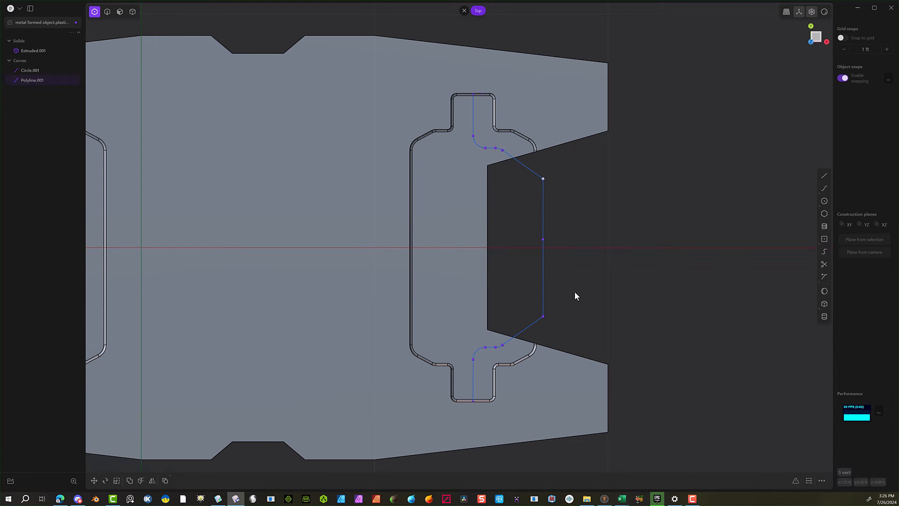
pyautogui.keyDown('shift'); pyautogui.moveTo(585, 286); pyautogui.dragTo(542, 330); pyautogui.keyUp('shift')
pyautogui.press('f')
pyautogui.moveTo(550, 252); pyautogui.dragTo(575, 228)
pyautogui.click(186, 460)
# Turn the handle curve into a pipe with a section size of 0.00328 ft and a thickness of 0.03281 ft.
pyautogui.click(653, 480)
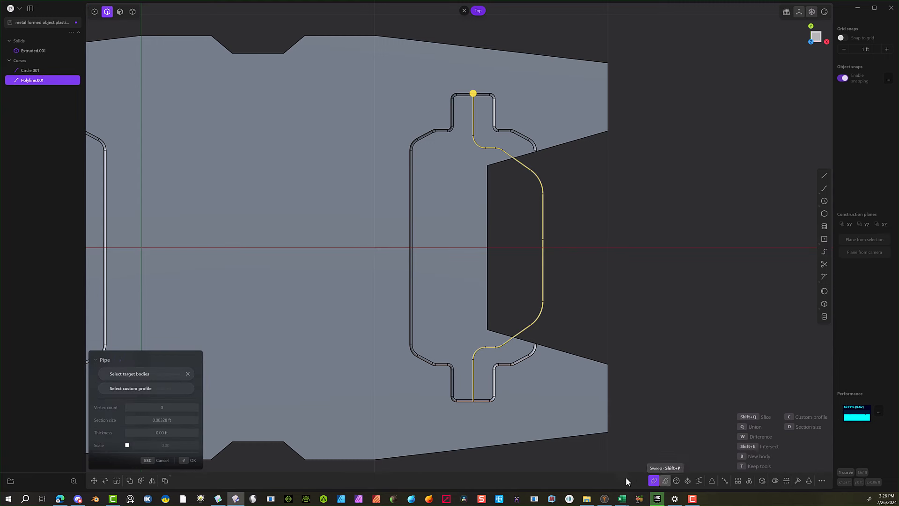
pyautogui.moveTo(600, 228); pyautogui.dragTo(475, 304, button='middle')
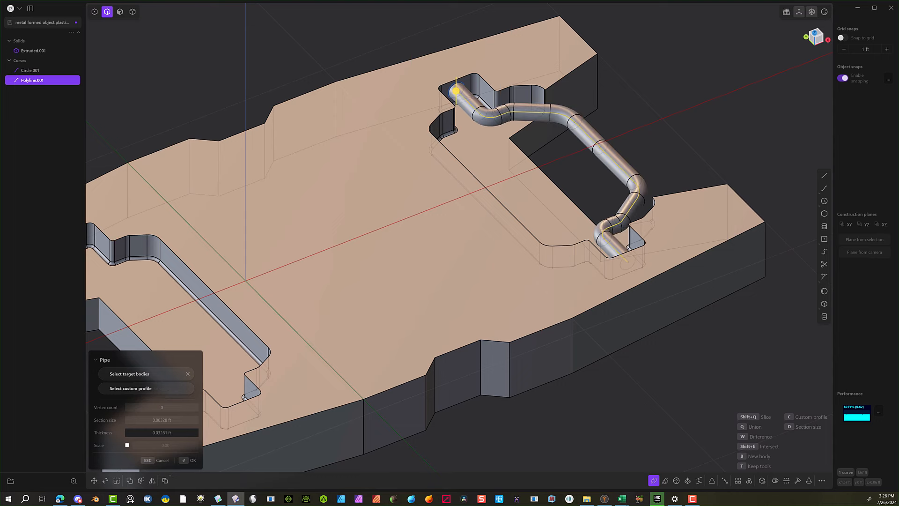
pyautogui.moveTo(538, 147)
pyautogui.mouseDown(button='middle')
pyautogui.moveTo(485, 148)
pyautogui.moveTo(486, 205)
pyautogui.mouseUp(button='middle')
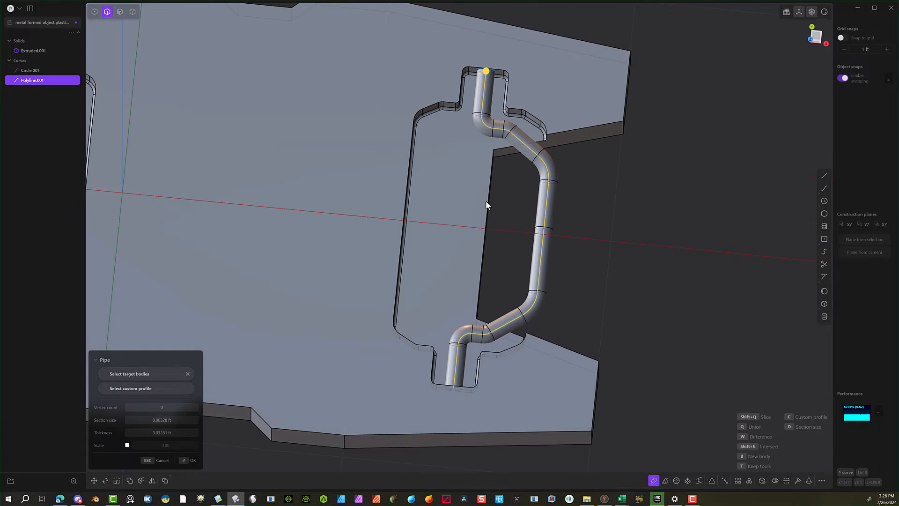
pyautogui.moveTo(491, 217); pyautogui.dragTo(675, 220, button='middle')
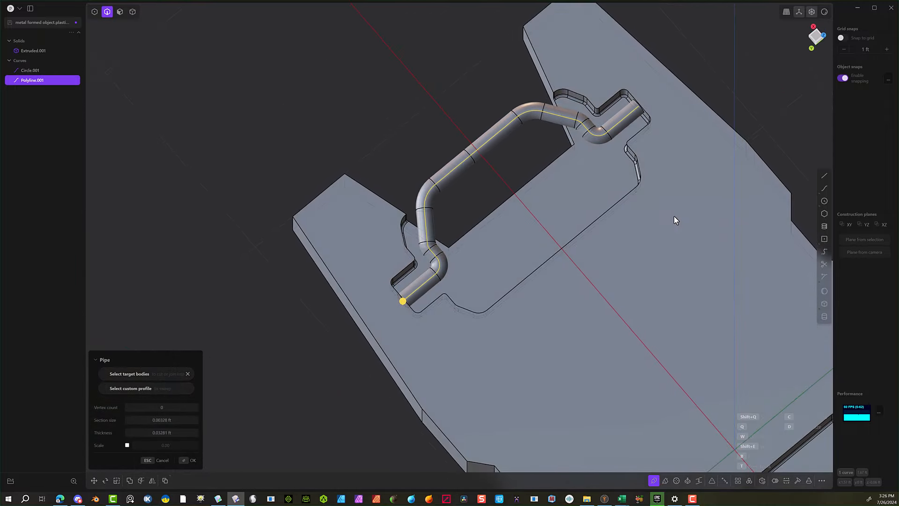
pyautogui.click(189, 461)
# Delete the polyline path that runs through the pipe.
pyautogui.scroll(4, 392, 122)
pyautogui.moveTo(456, 111); pyautogui.dragTo(404, 410, button='middle')
pyautogui.scroll(5, 244, 167)
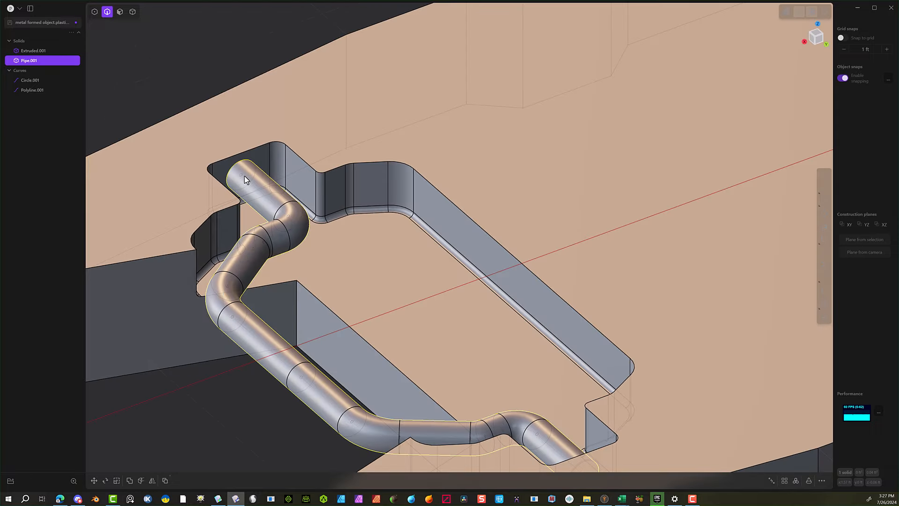
pyautogui.click(244, 176)
pyautogui.press('x')
# Hide the large extruded body so that only the pipe and the circle are displayed.
pyautogui.press('KP_7')
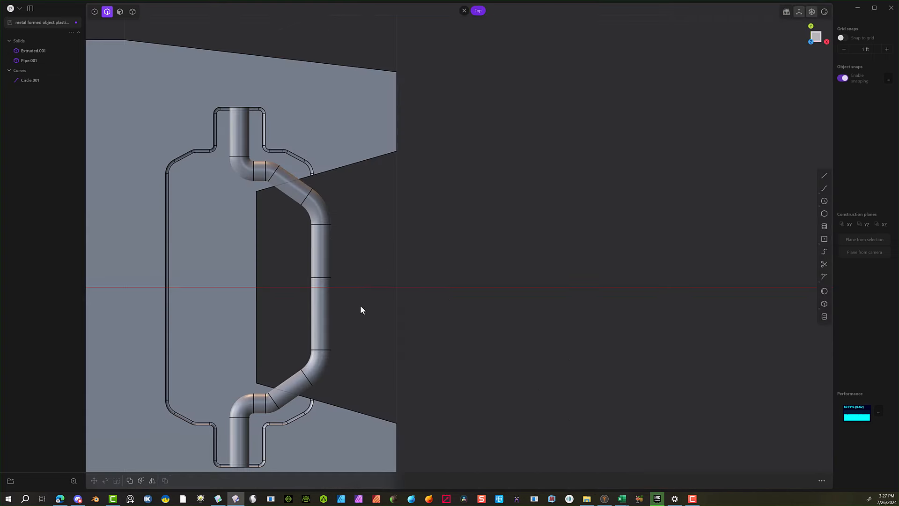
pyautogui.scroll(3, 244, 105)
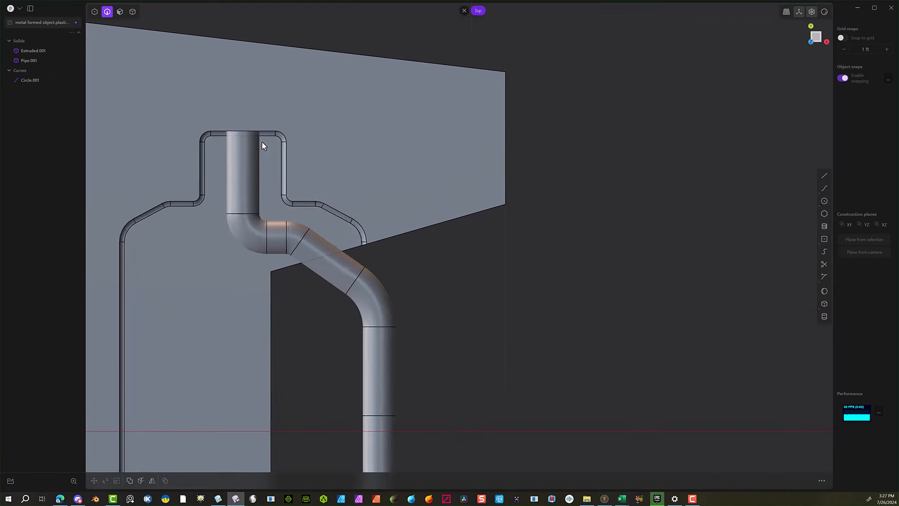
pyautogui.moveTo(262, 141); pyautogui.dragTo(252, 120, button='middle')
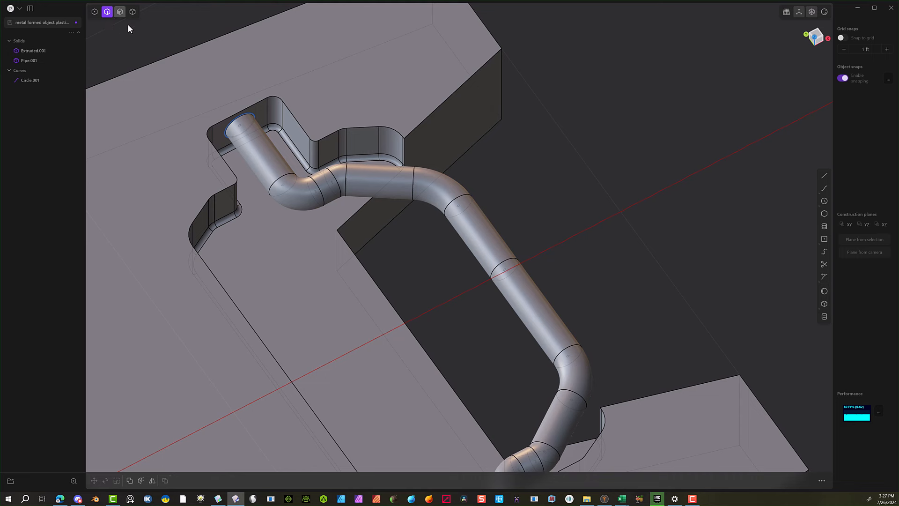
pyautogui.click(120, 12)
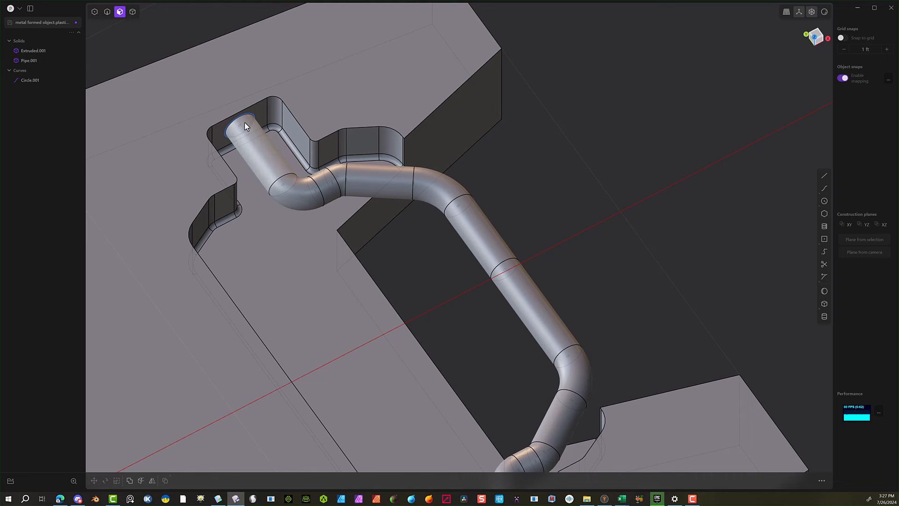
pyautogui.click(132, 12)
pyautogui.click(180, 139)
pyautogui.press('h')
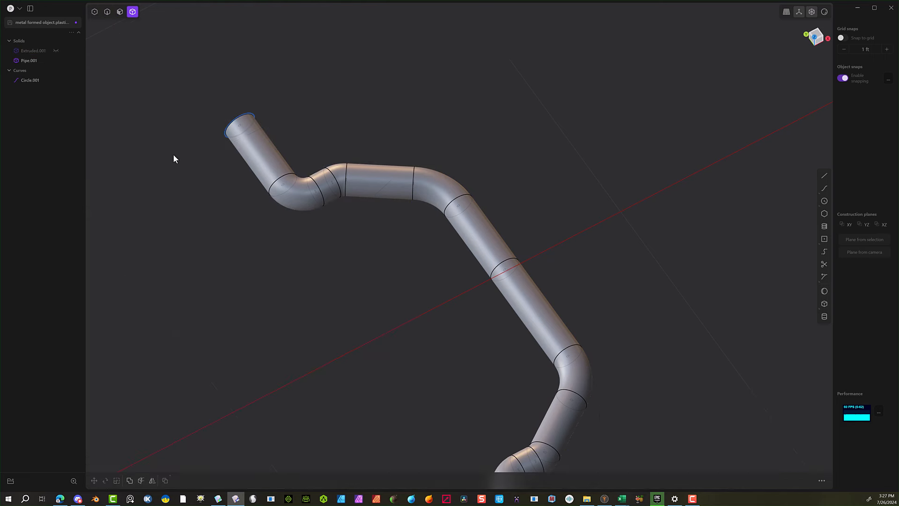
# Delete the leftover circle curve around the pipe's end face.
pyautogui.moveTo(197, 188); pyautogui.dragTo(349, 151, button='middle')
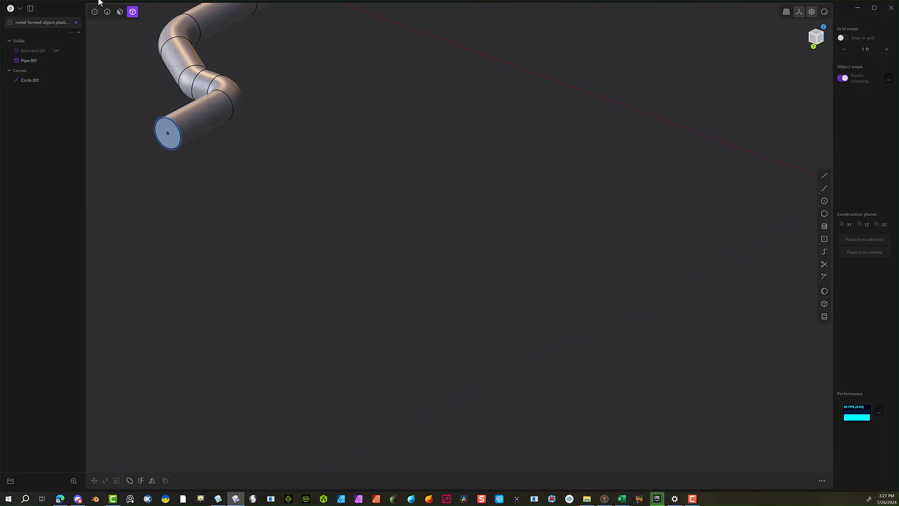
pyautogui.click(107, 11)
pyautogui.click(160, 142)
pyautogui.press('Delete')
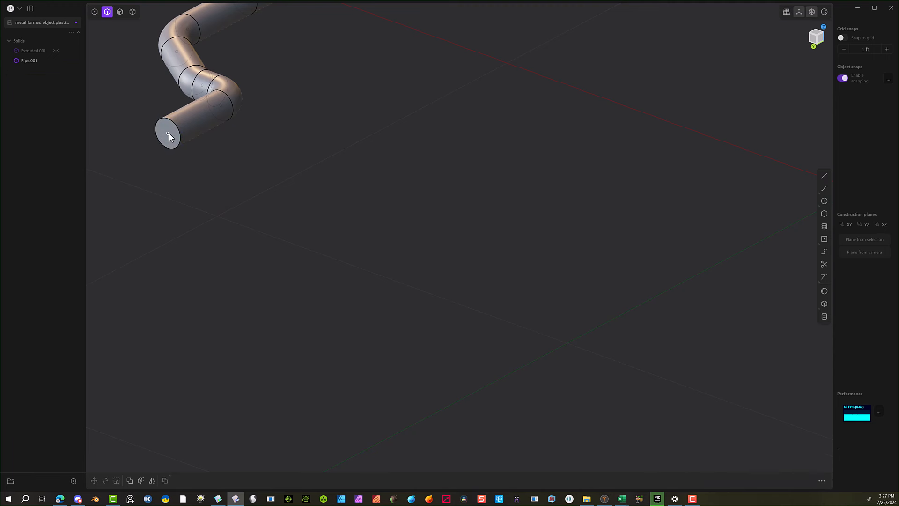
pyautogui.scroll(3, 170, 133)
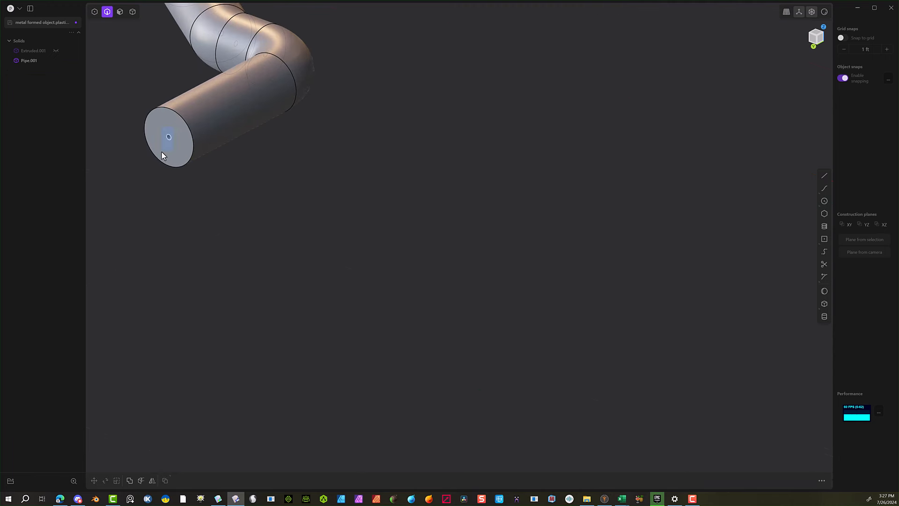
pyautogui.click(161, 152)
pyautogui.press('f')
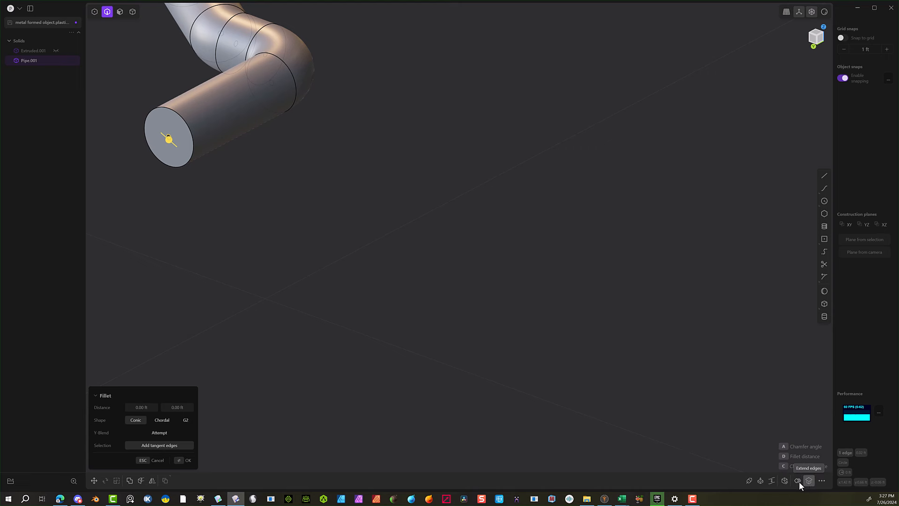
pyautogui.click(785, 480)
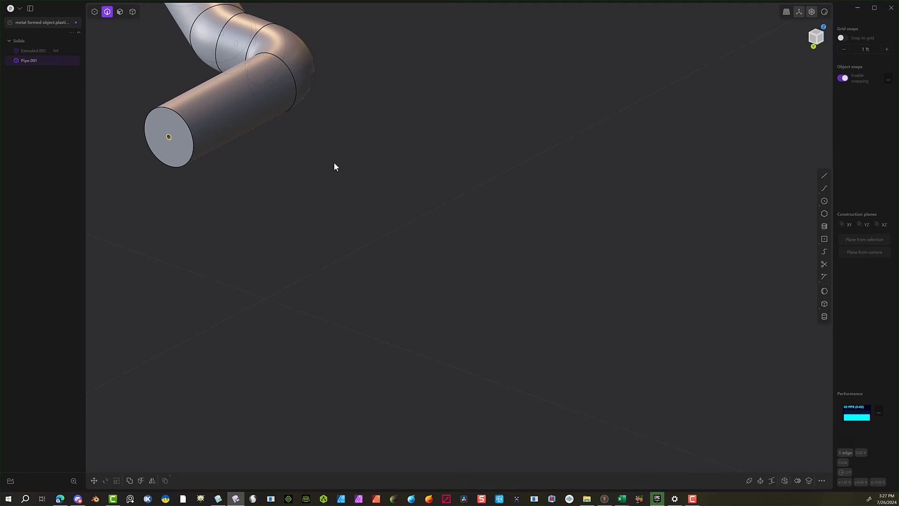
pyautogui.press('f')
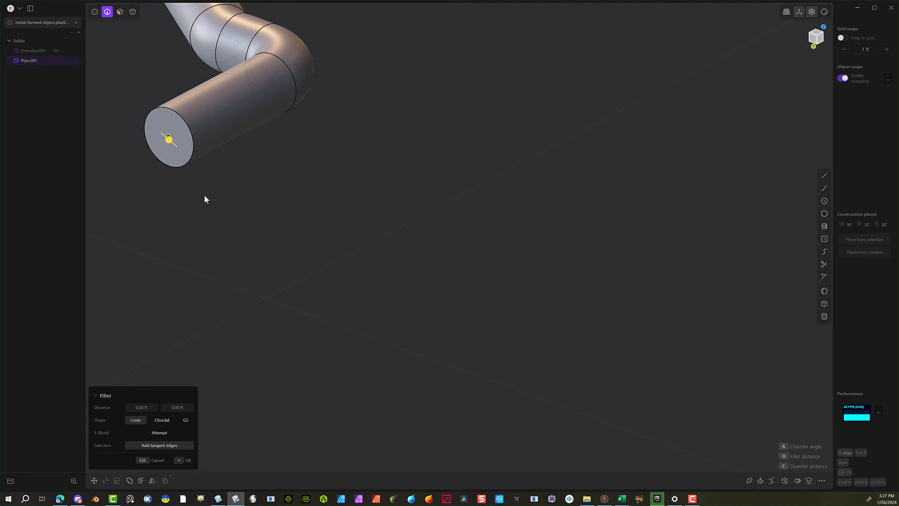
pyautogui.click(786, 479)
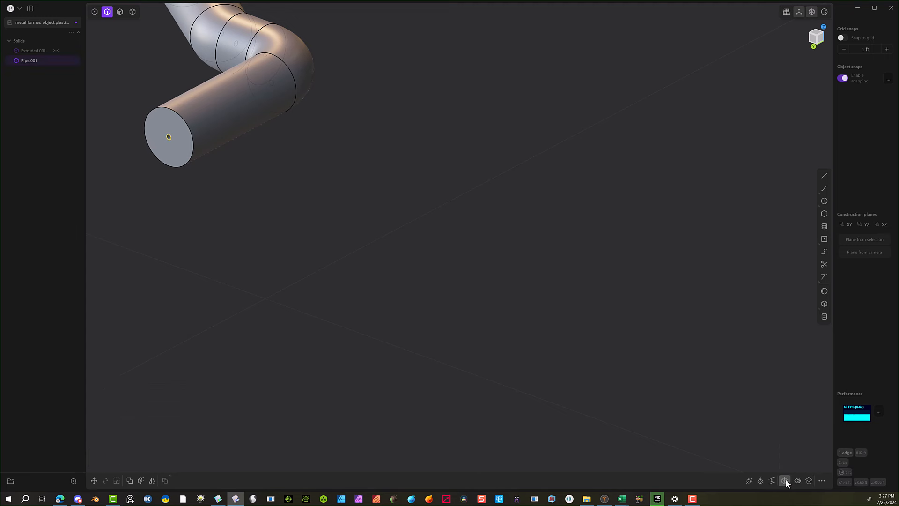
pyautogui.scroll(2, 201, 169)
pyautogui.scroll(1, 183, 177)
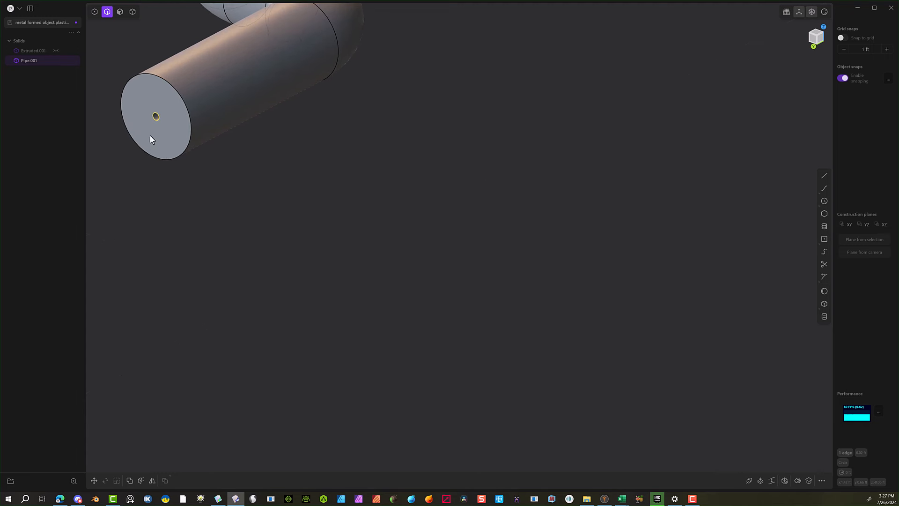
pyautogui.click(244, 209)
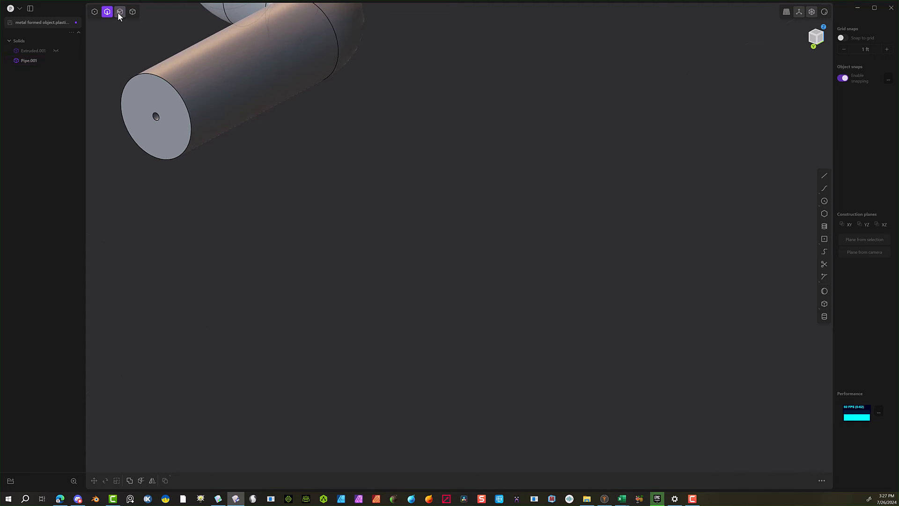
# Extrude the flat end face of the pipe outward by 0.05777 ft to lengthen that leg.
pyautogui.click(119, 12)
pyautogui.click(163, 103)
pyautogui.press('e')
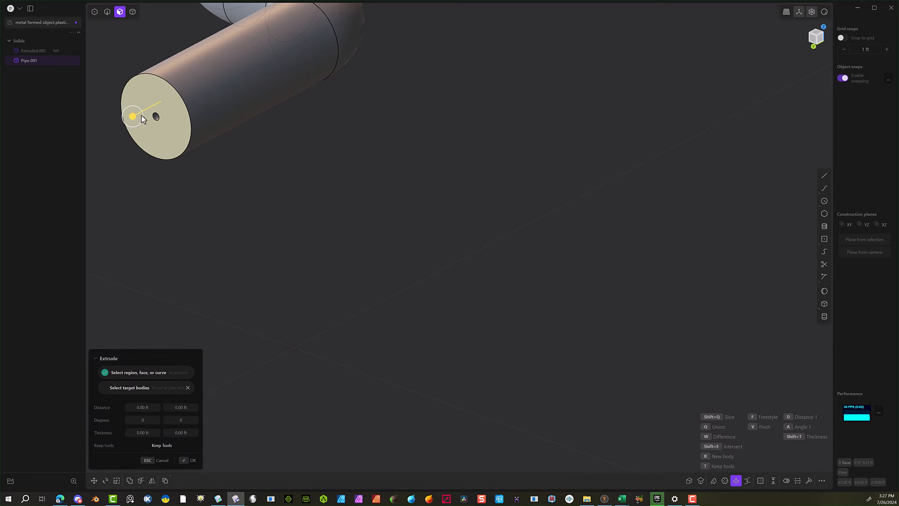
pyautogui.moveTo(123, 123); pyautogui.dragTo(87, 141)
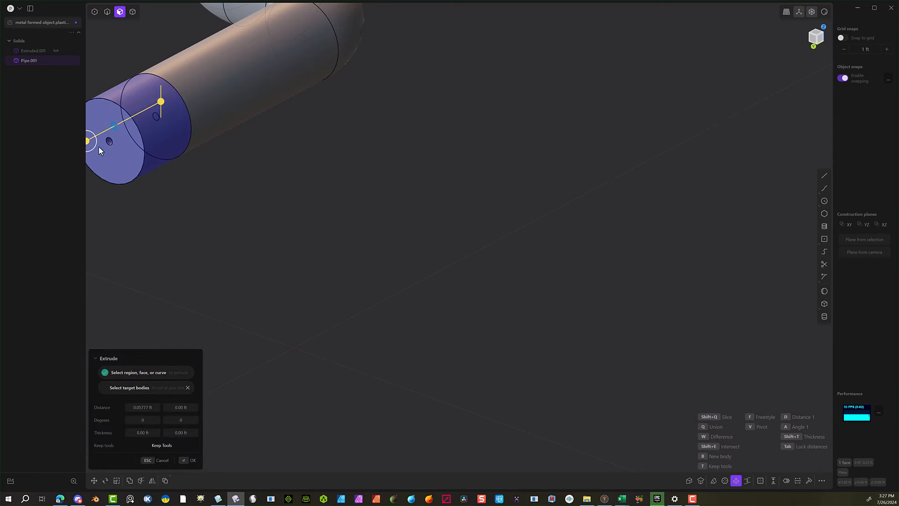
pyautogui.click(189, 464)
pyautogui.scroll(-10, 328, 274)
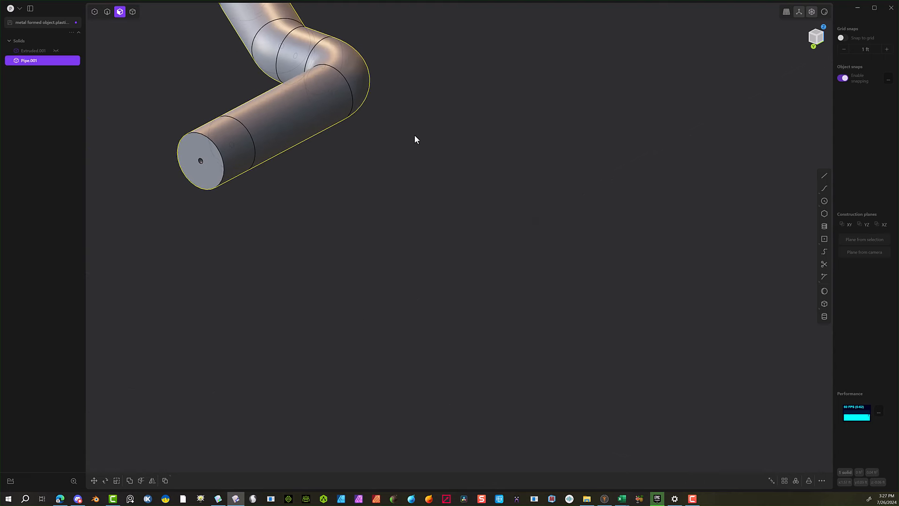
# Mirror the pipe along the Y direction in top view, slicing down the mirror plane so the lengthened end is copied to the opposite leg.
pyautogui.moveTo(537, 150); pyautogui.dragTo(464, 192, button='middle')
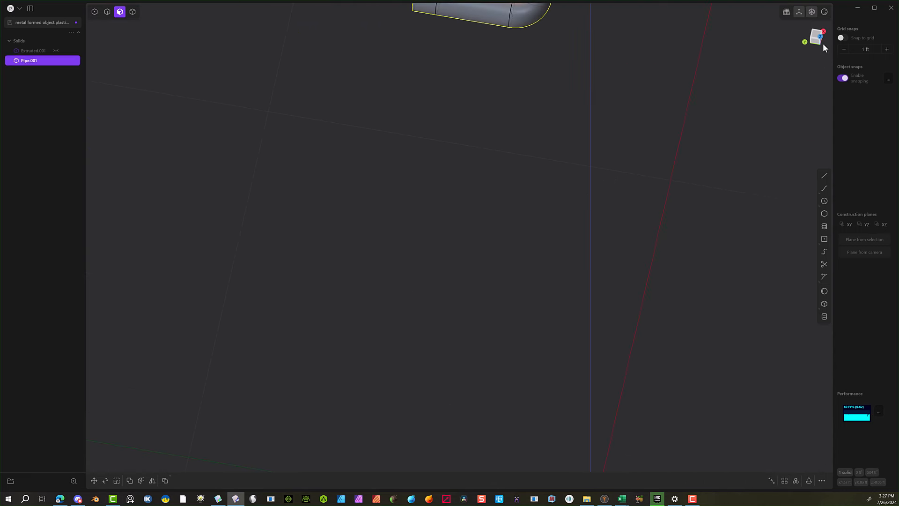
pyautogui.click(816, 35)
pyautogui.scroll(-5, 603, 182)
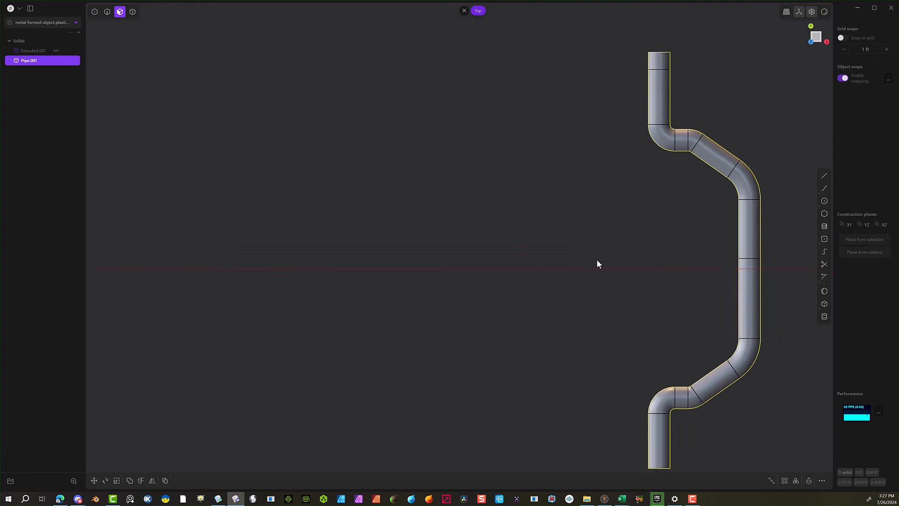
pyautogui.keyDown('shift'); pyautogui.moveTo(492, 216); pyautogui.dragTo(314, 294, button='middle'); pyautogui.keyUp('shift')
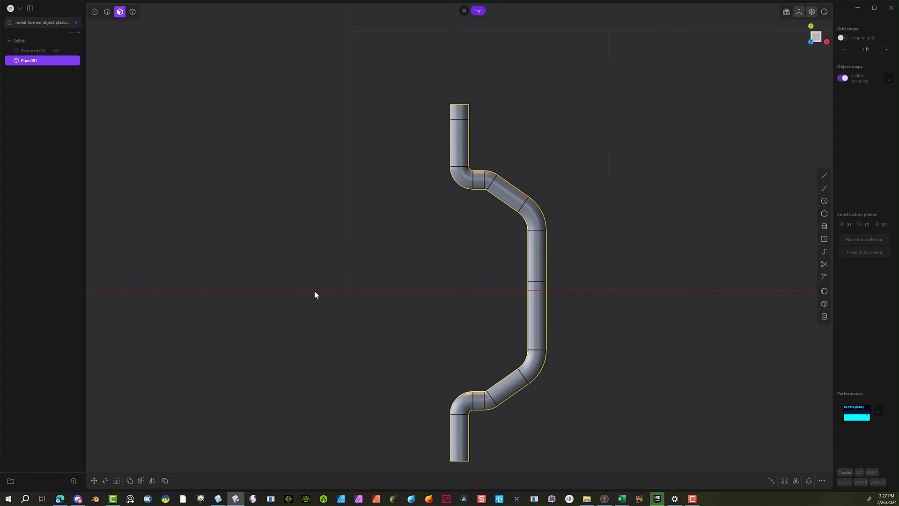
pyautogui.click(152, 480)
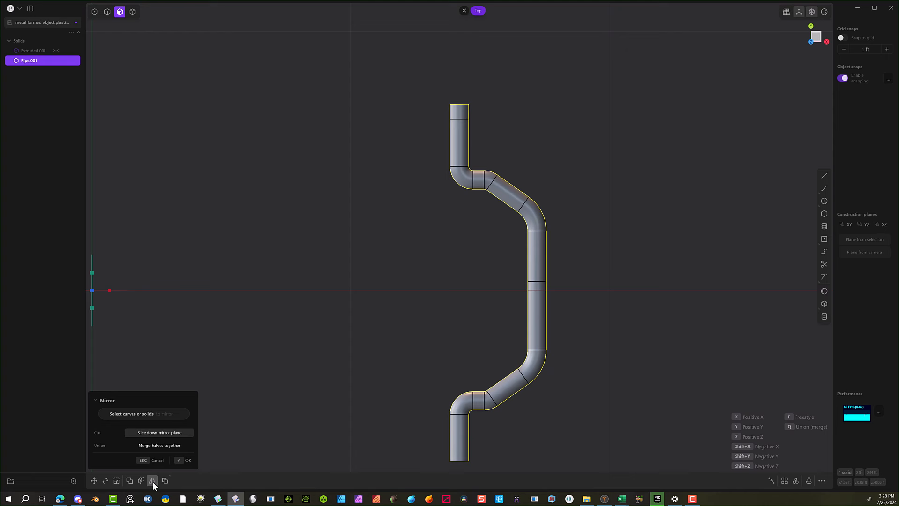
pyautogui.click(91, 272)
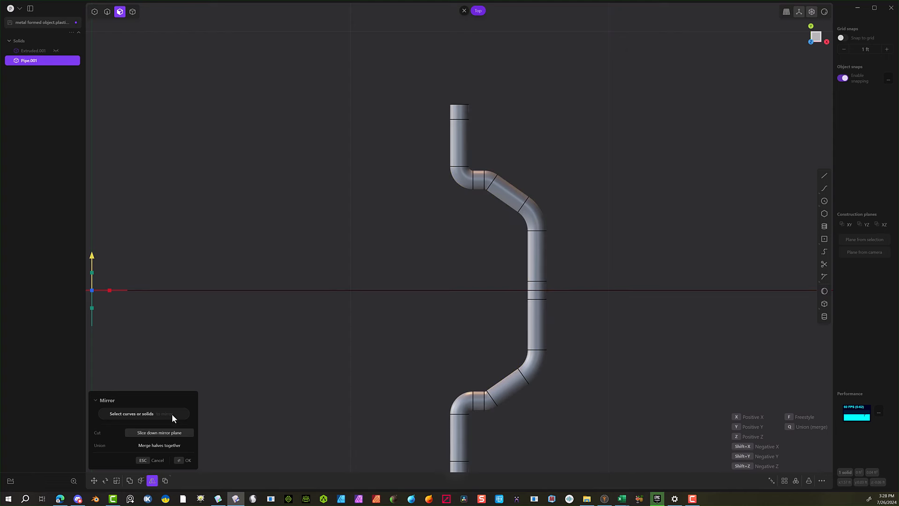
pyautogui.click(182, 461)
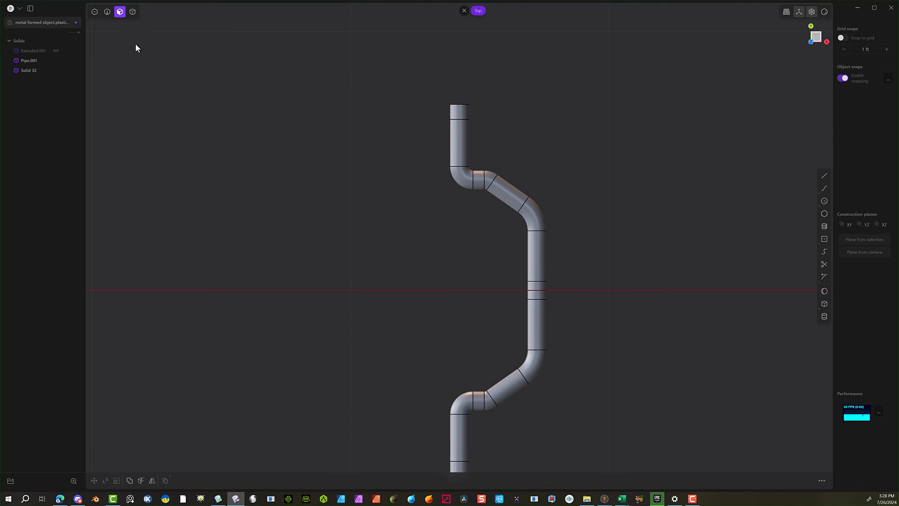
# Join the two mirrored pipe halves into one solid with a Boolean union.
pyautogui.click(131, 11)
pyautogui.moveTo(623, 231); pyautogui.dragTo(517, 362)
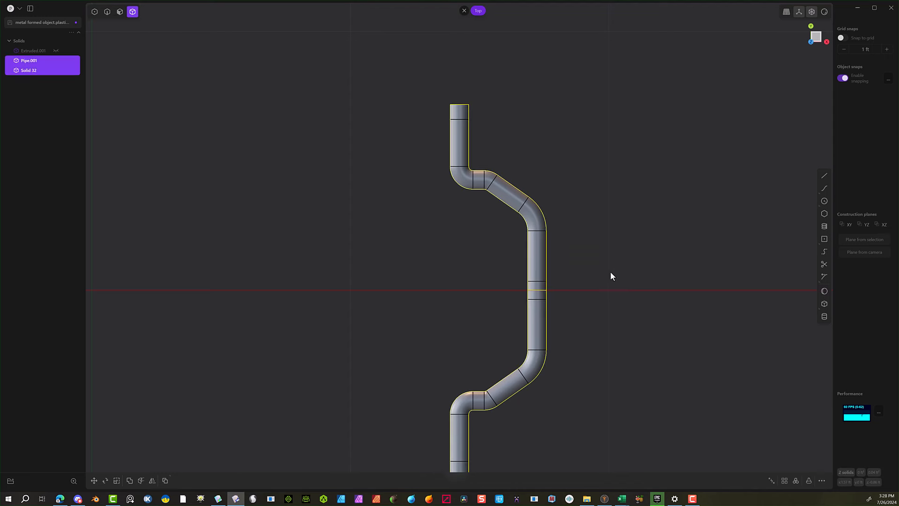
pyautogui.hotkey('shift', 'b')
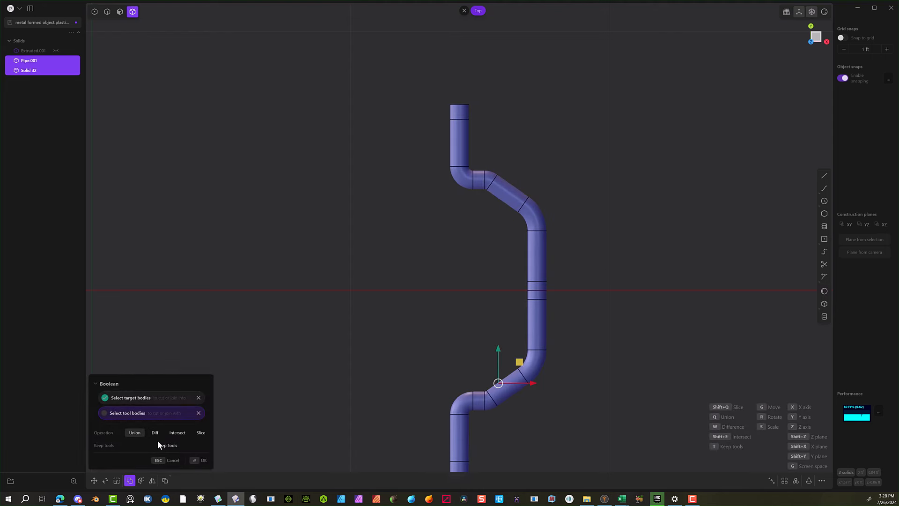
pyautogui.click(196, 462)
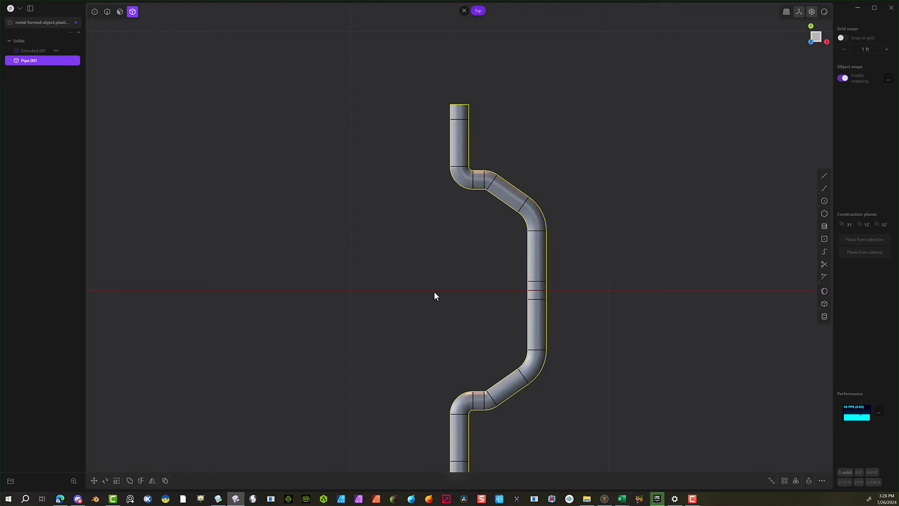
# Show the hidden extruded body again together with the pipe.
pyautogui.scroll(-2, 421, 268)
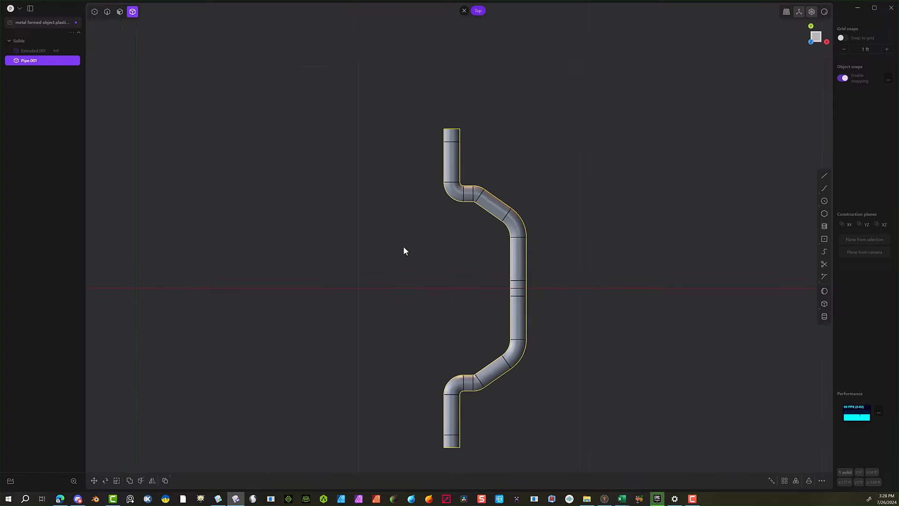
pyautogui.keyDown('shift'); pyautogui.moveTo(409, 249); pyautogui.dragTo(407, 165, button='middle'); pyautogui.keyUp('shift')
pyautogui.press('/')
pyautogui.scroll(-3, 421, 199)
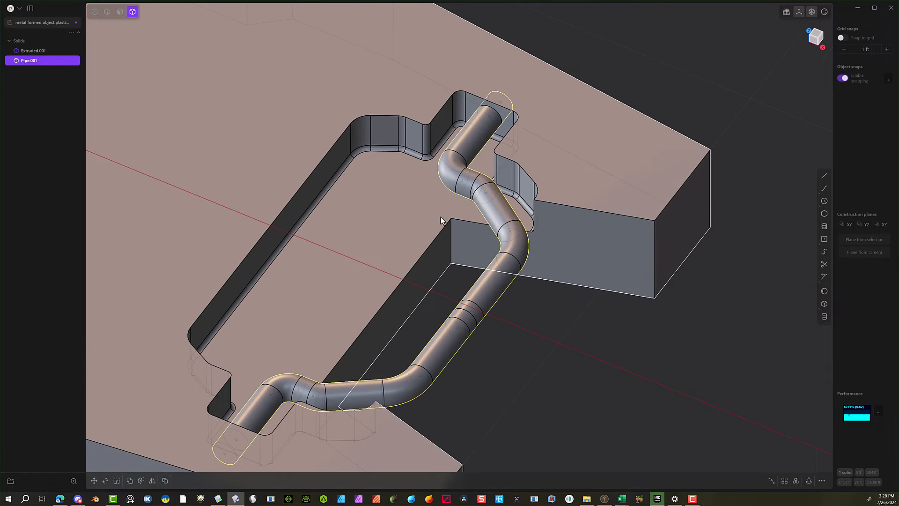
pyautogui.scroll(1, 441, 217)
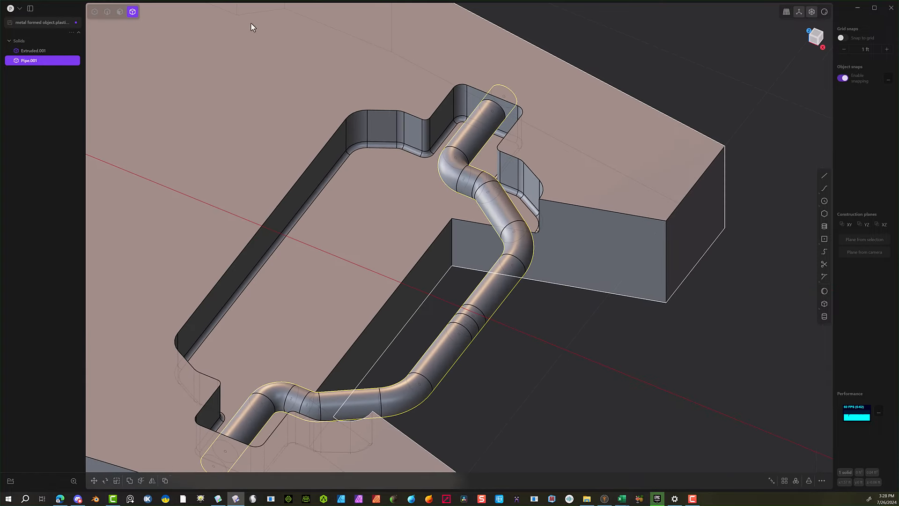
# Fillet the two inner vertical corner edges of the notch in the extruded body.
pyautogui.click(107, 11)
pyautogui.click(454, 235)
pyautogui.press('f')
pyautogui.moveTo(503, 246); pyautogui.dragTo(379, 280, button='middle')
pyautogui.click(391, 185)
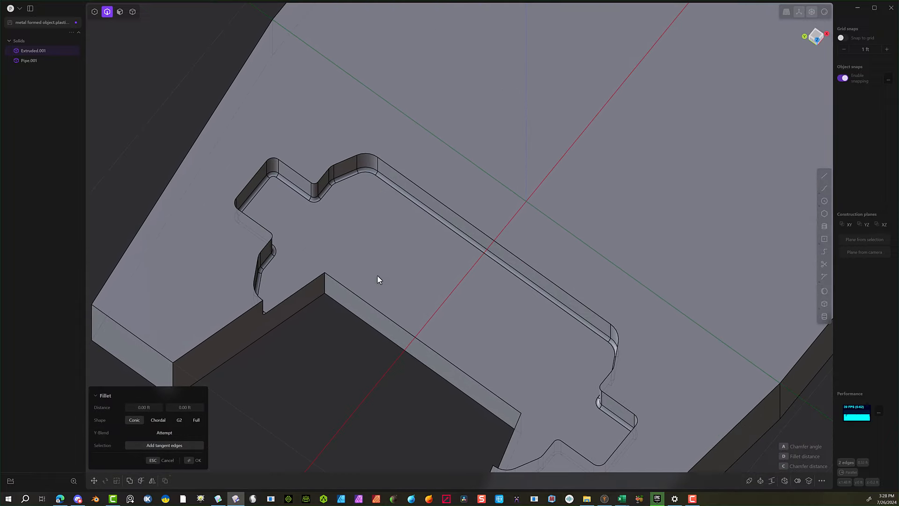
pyautogui.click(324, 288)
pyautogui.moveTo(323, 288); pyautogui.dragTo(476, 183, button='middle')
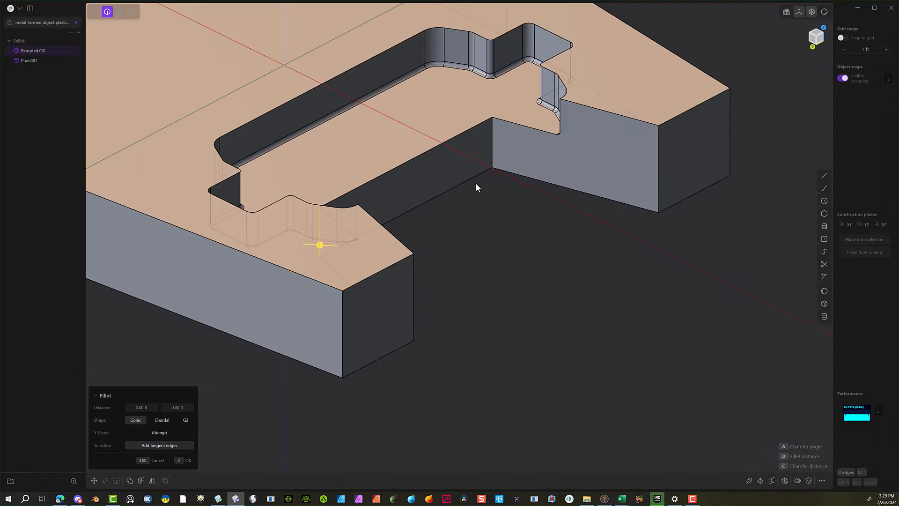
pyautogui.click(487, 149)
pyautogui.moveTo(490, 146); pyautogui.dragTo(527, 146)
pyautogui.click(183, 461)
# Chamfer the inner vertical corner edges at the ends of both prongs of the extruded body.
pyautogui.scroll(-5, 389, 287)
pyautogui.moveTo(389, 287); pyautogui.dragTo(374, 263, button='middle')
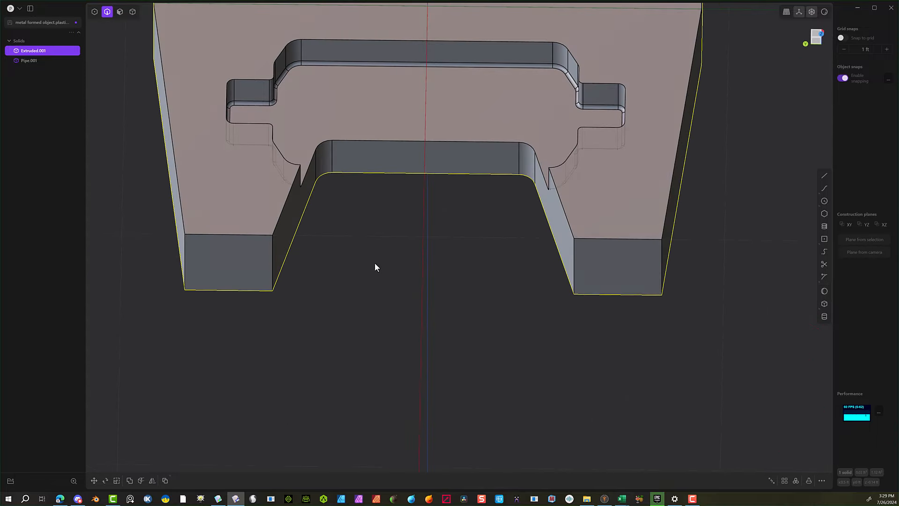
pyautogui.click(271, 253)
pyautogui.press('f')
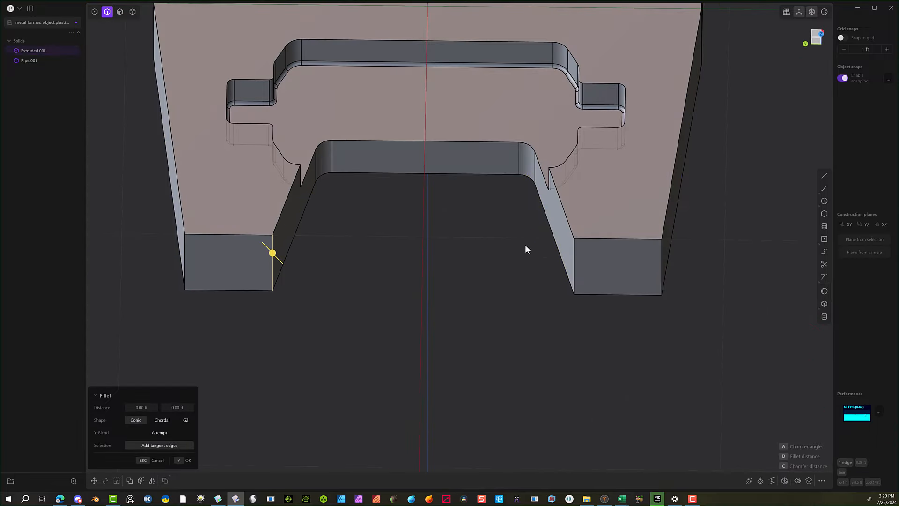
pyautogui.click(573, 254)
pyautogui.moveTo(433, 267); pyautogui.dragTo(475, 157, button='middle')
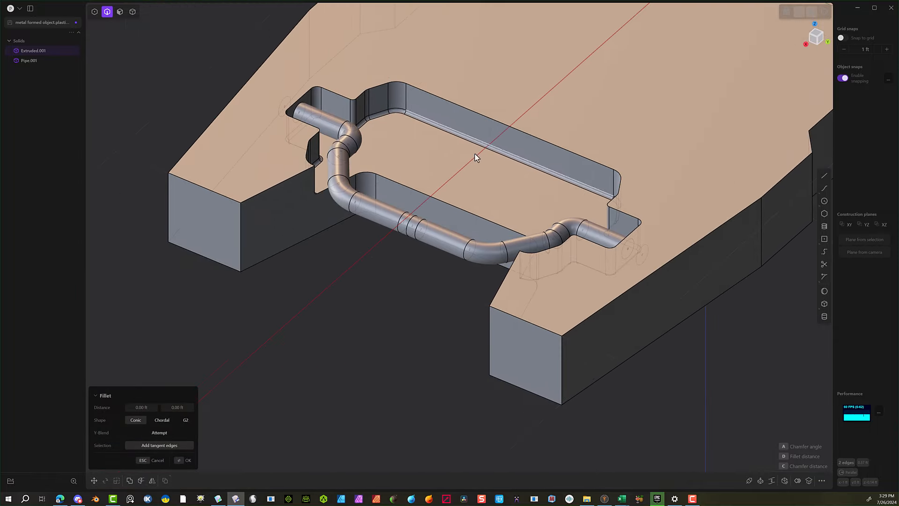
pyautogui.click(240, 239)
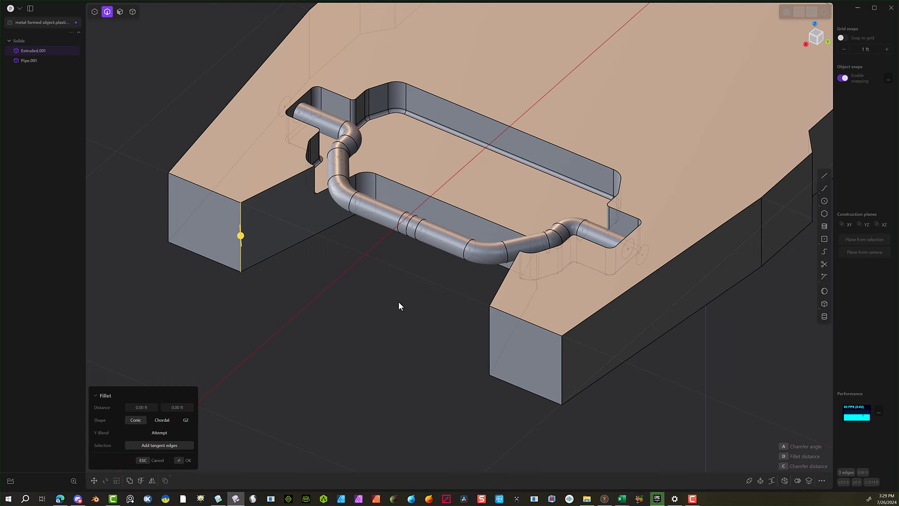
pyautogui.click(489, 335)
pyautogui.moveTo(489, 335)
pyautogui.mouseDown()
pyautogui.moveTo(497, 321)
pyautogui.moveTo(512, 323)
pyautogui.moveTo(505, 325)
pyautogui.mouseUp()
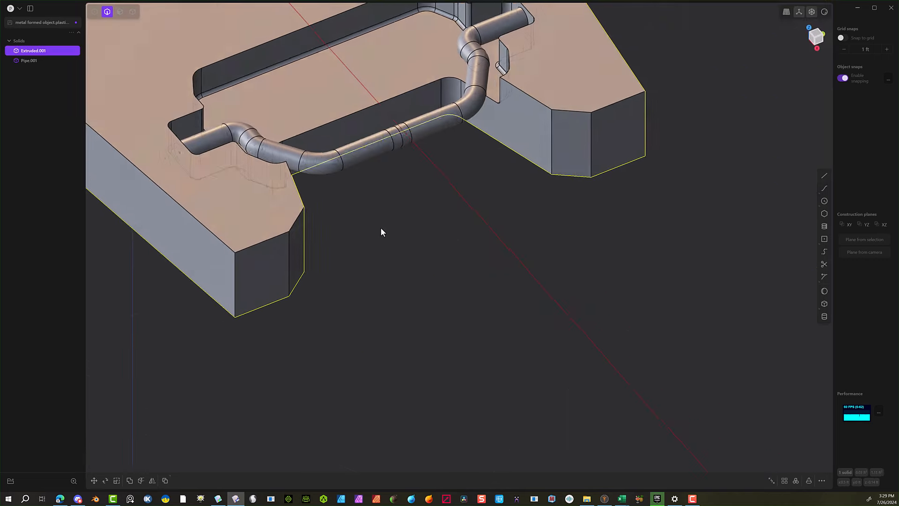
# Draw a short horizontal line in top view across the pipe leg inside the tab recess.
pyautogui.moveTo(381, 232); pyautogui.dragTo(281, 231, button='middle')
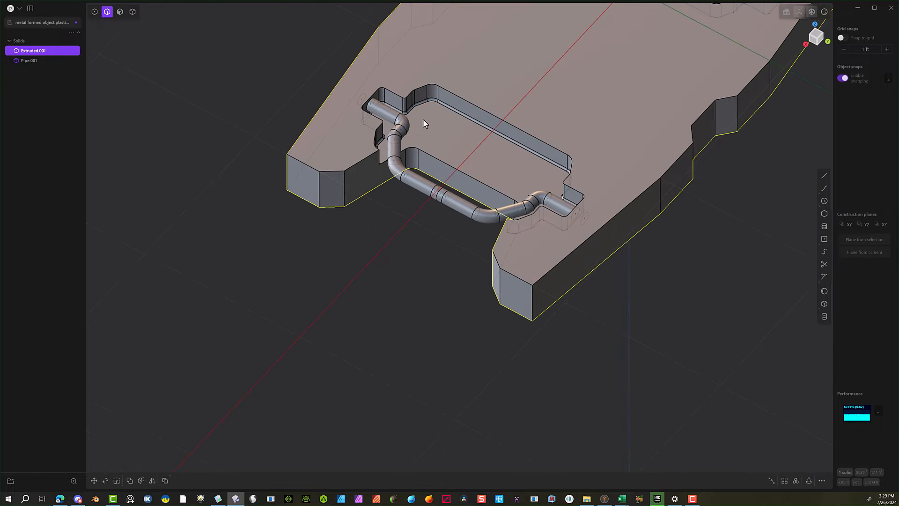
pyautogui.scroll(2, 401, 95)
pyautogui.click(309, 219)
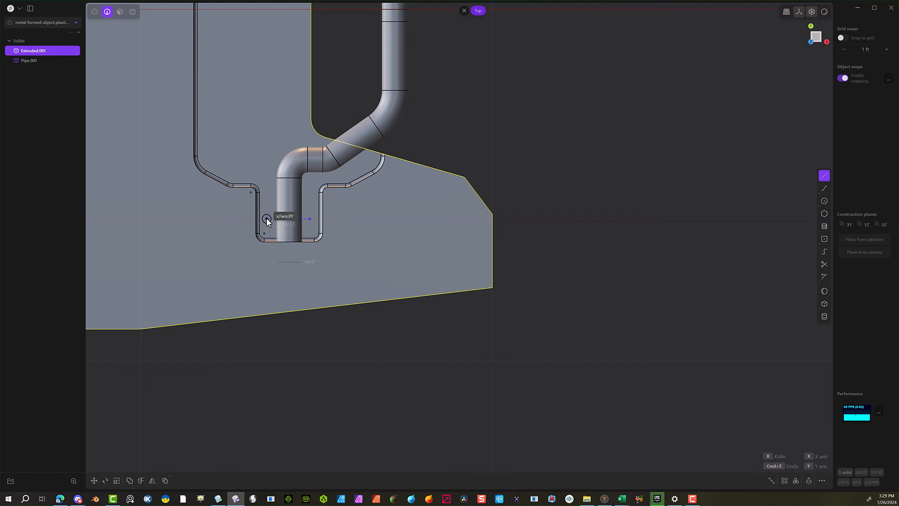
pyautogui.click(266, 218)
pyautogui.rightClick(266, 219)
# Cut the pipe solid with the short line across its leg to separate the end piece.
pyautogui.press('4')
pyautogui.click(289, 226)
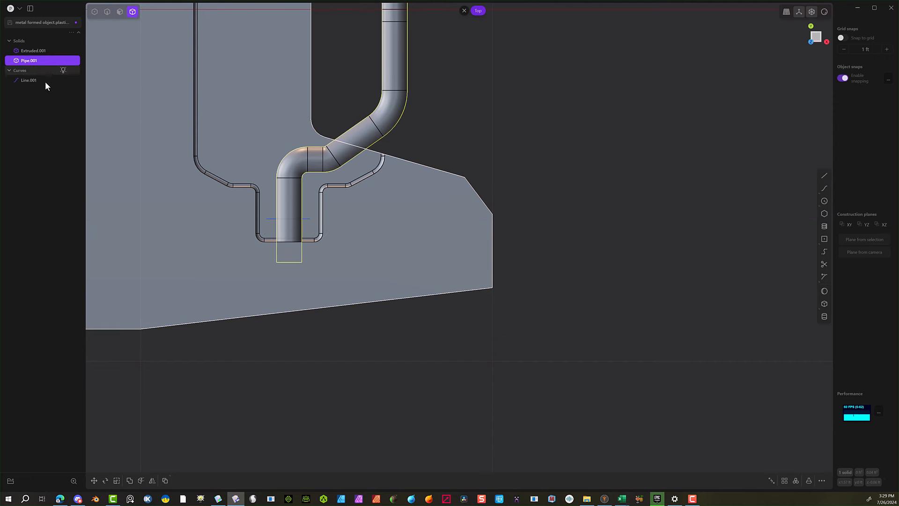
pyautogui.click(140, 481)
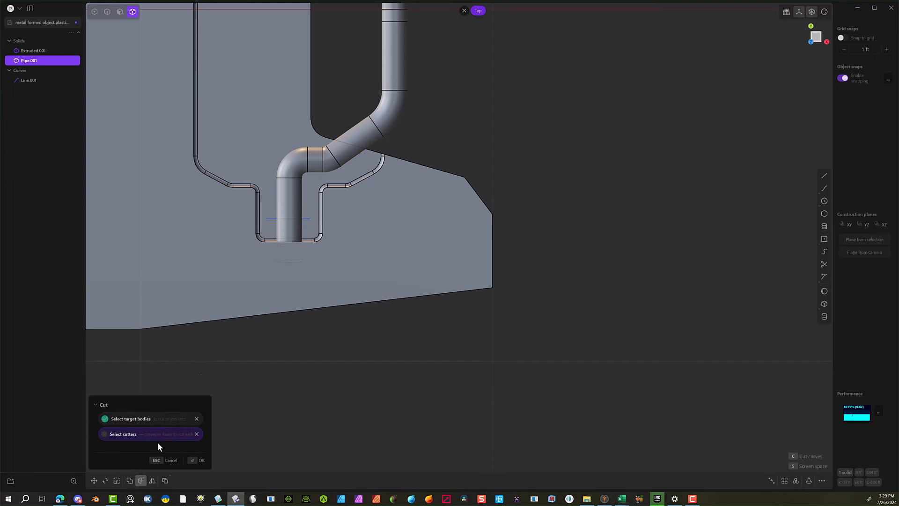
pyautogui.click(300, 218)
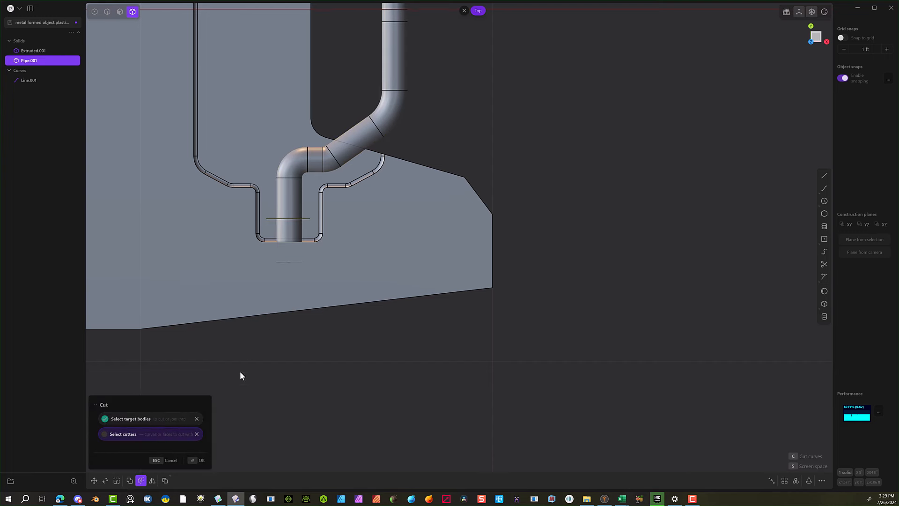
pyautogui.click(202, 456)
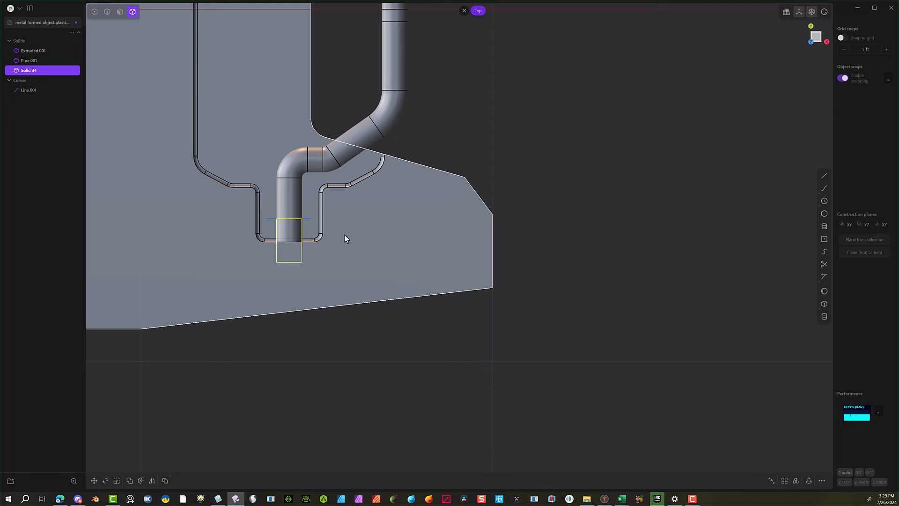
# Scale the cut-off pipe end piece by 1.4023 in X and Z, keeping Y at 1.00, to form a wider collar.
pyautogui.press('s')
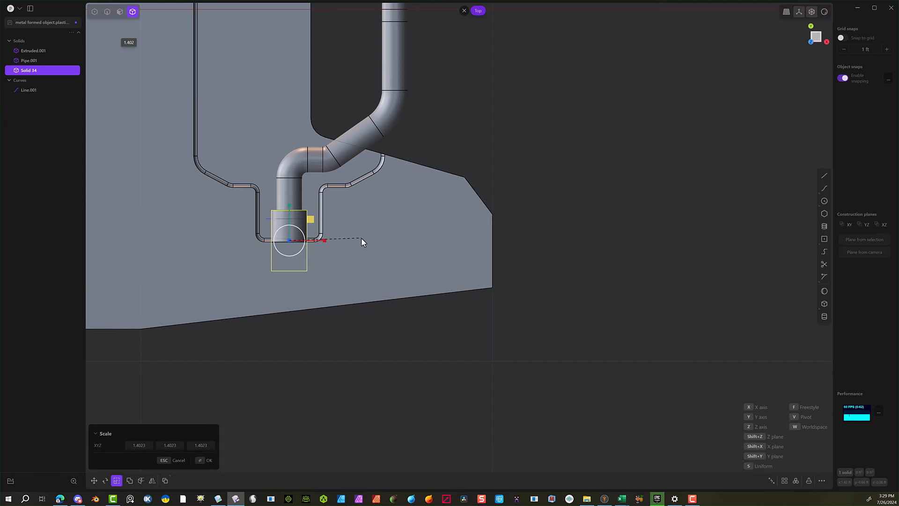
pyautogui.click(361, 238)
pyautogui.click(168, 446)
pyautogui.write('0')
pyautogui.press('Tab')
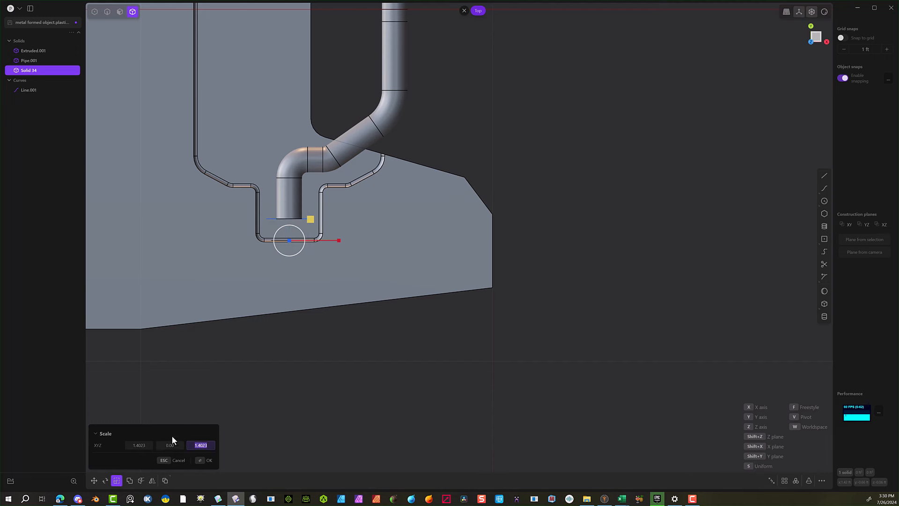
pyautogui.click(174, 442)
pyautogui.write('0')
pyautogui.press('Tab')
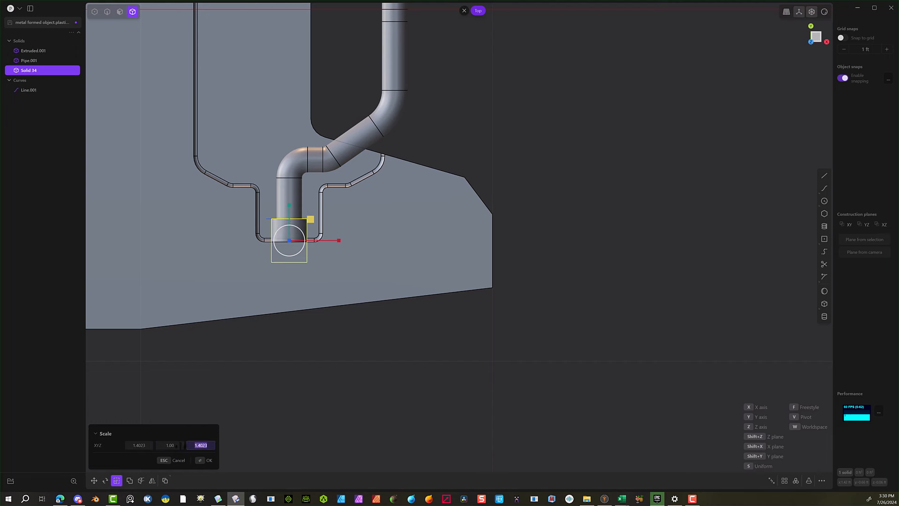
pyautogui.click(206, 460)
# Chamfer the collar's outer rim edge on the side facing the pipe.
pyautogui.moveTo(336, 347); pyautogui.dragTo(120, 239, button='middle')
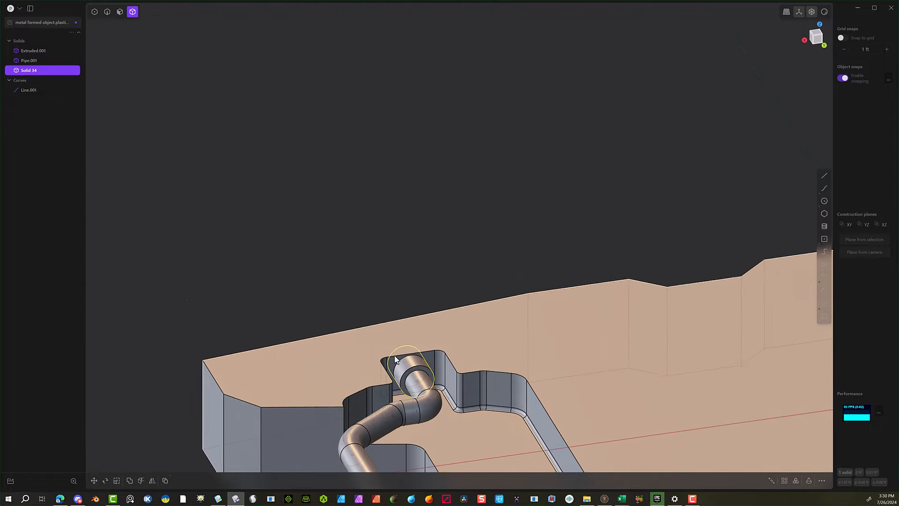
pyautogui.scroll(7, 440, 356)
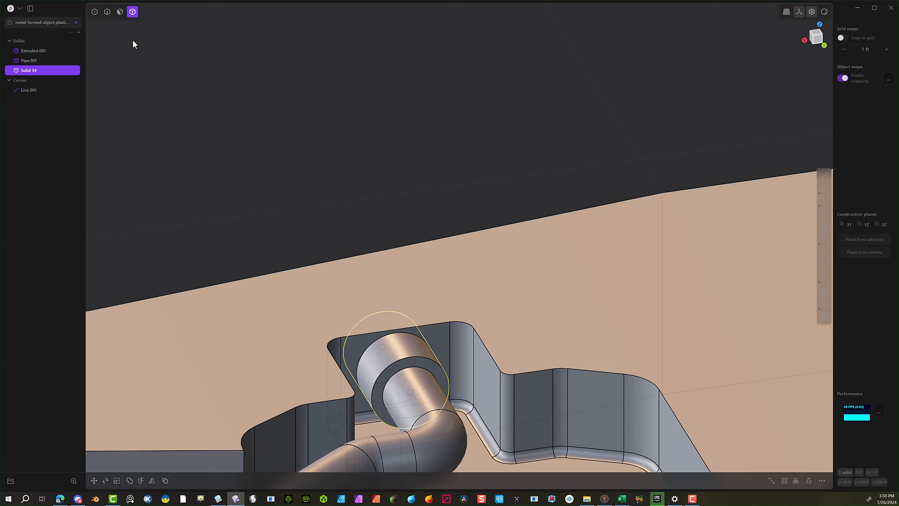
pyautogui.click(108, 12)
pyautogui.click(394, 362)
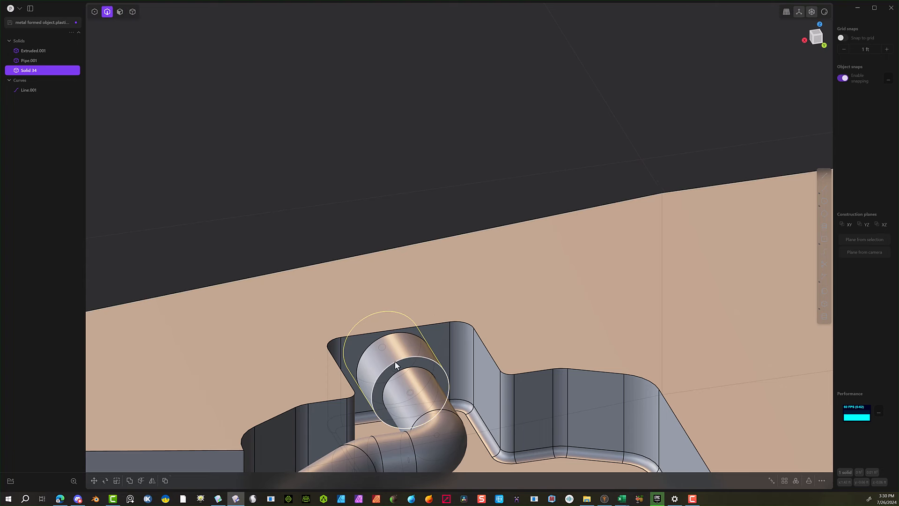
pyautogui.press('f')
pyautogui.moveTo(395, 363); pyautogui.dragTo(390, 373)
pyautogui.click(177, 463)
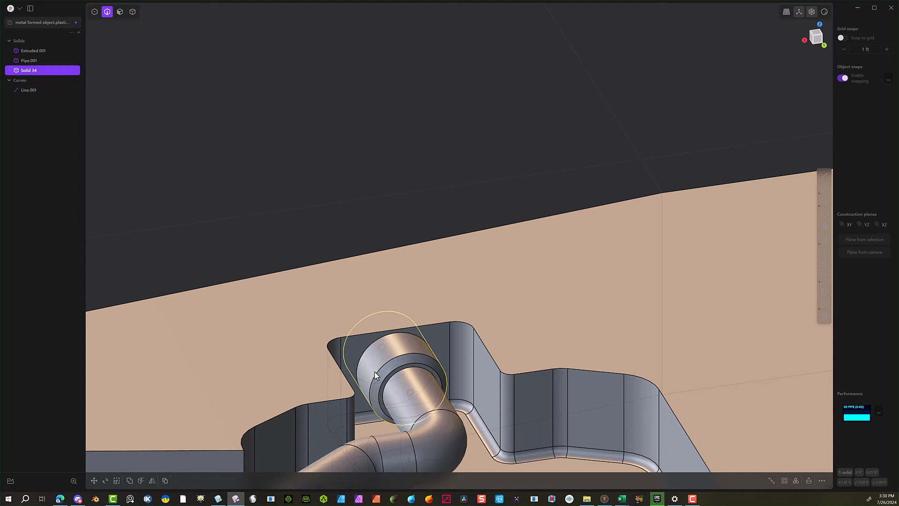
# Chamfer the two circular edges bordering the collar's bevel by about 0.006 ft.
pyautogui.click(389, 362)
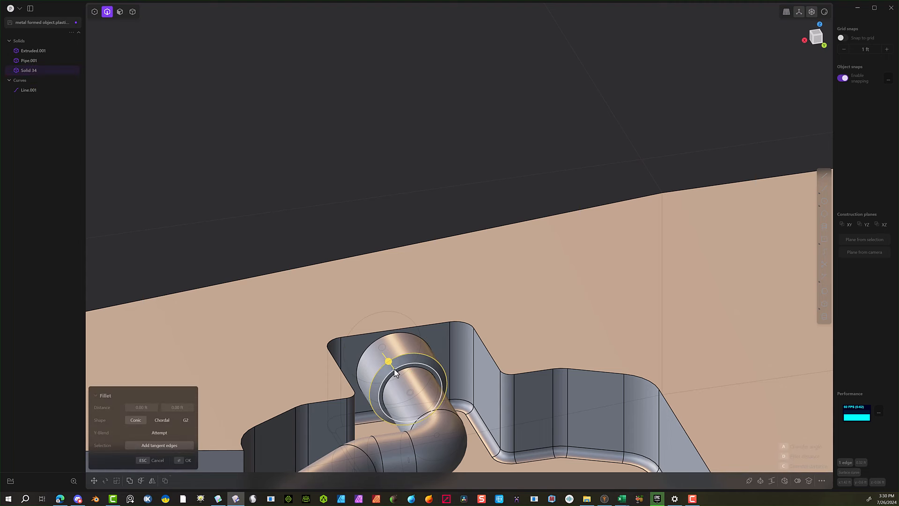
pyautogui.click(394, 369)
pyautogui.moveTo(394, 369); pyautogui.dragTo(393, 371)
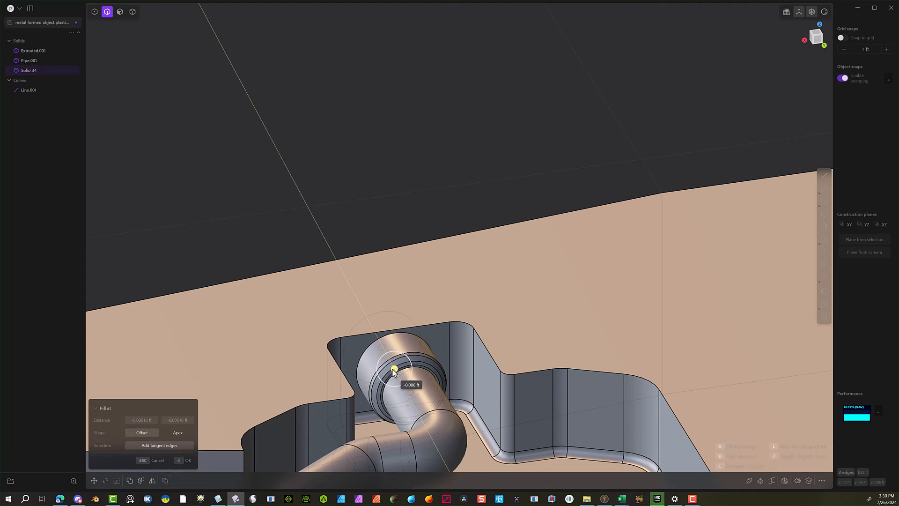
pyautogui.click(187, 461)
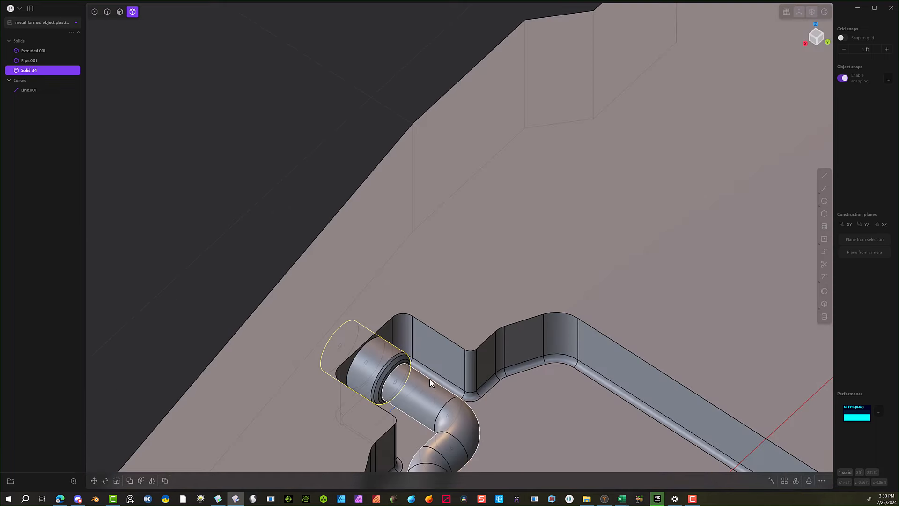
# Subtract the collar from the extruded body with a Boolean difference, keeping the collar as a separate solid.
pyautogui.moveTo(429, 379); pyautogui.dragTo(391, 369, button='middle')
pyautogui.press('Escape')
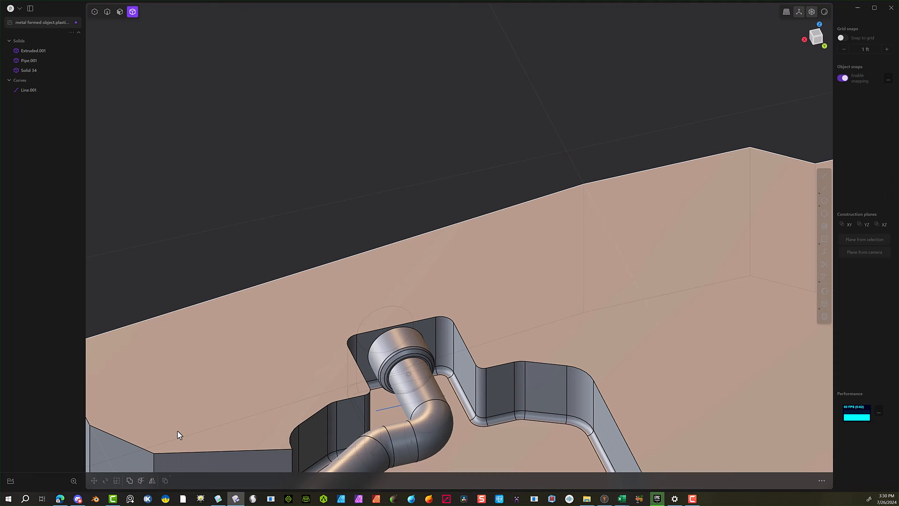
pyautogui.click(187, 389)
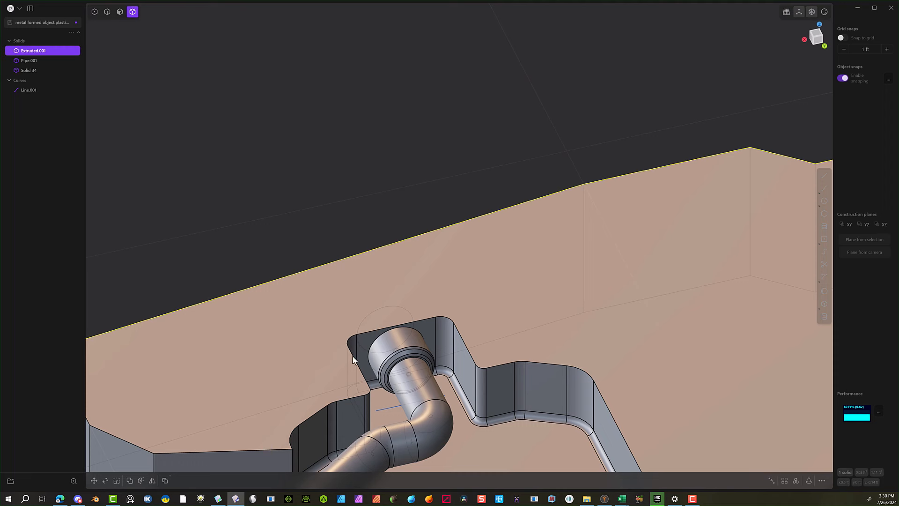
pyautogui.click(411, 332)
pyautogui.press('q')
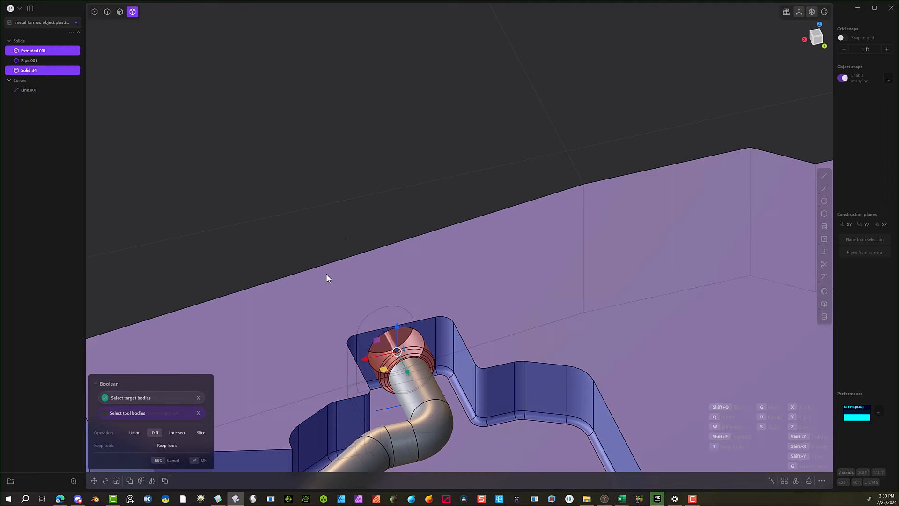
pyautogui.click(201, 460)
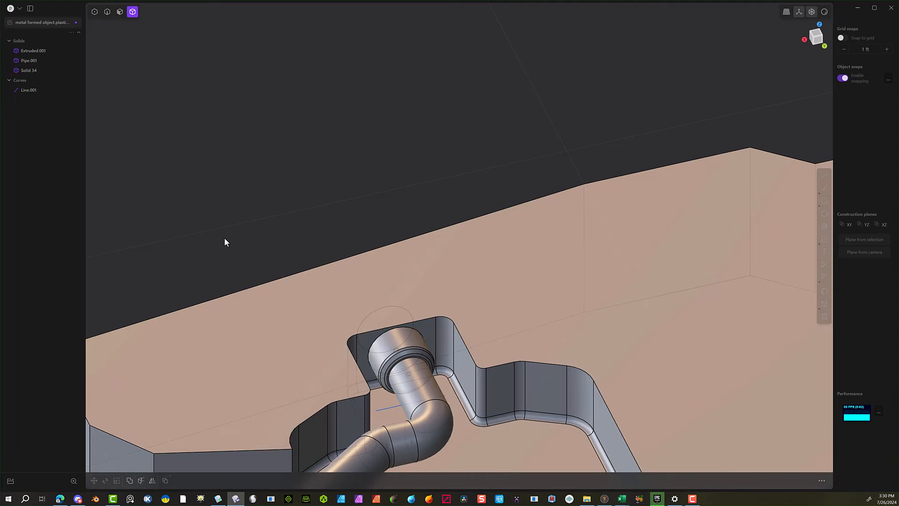
# Hide the collar solid to expose the pipe's cut end inside the tab recess.
pyautogui.click(431, 391)
pyautogui.moveTo(428, 389); pyautogui.dragTo(295, 279, button='middle')
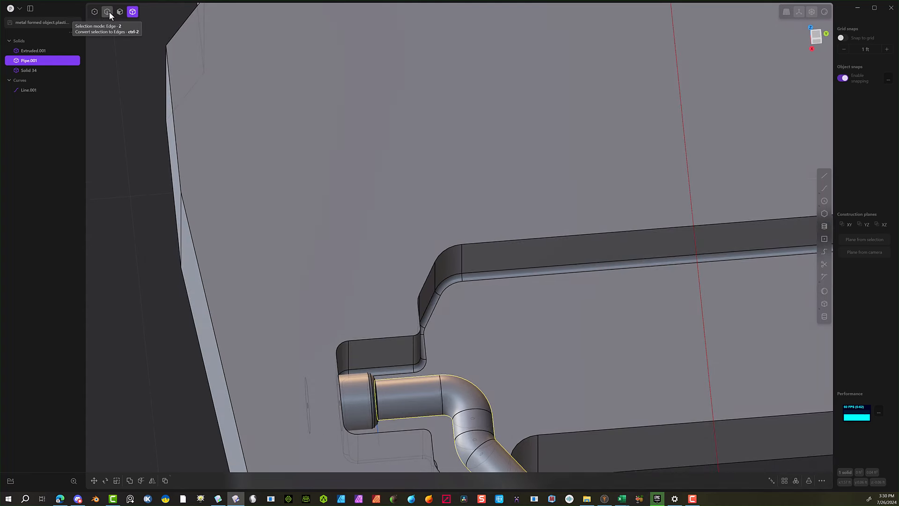
pyautogui.click(193, 359)
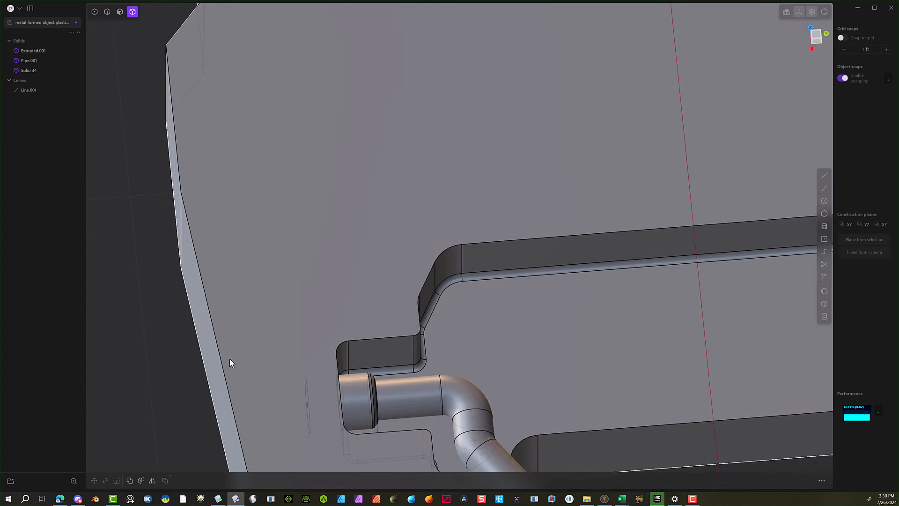
pyautogui.click(351, 411)
pyautogui.press('h')
pyautogui.moveTo(326, 406); pyautogui.dragTo(381, 391, button='middle')
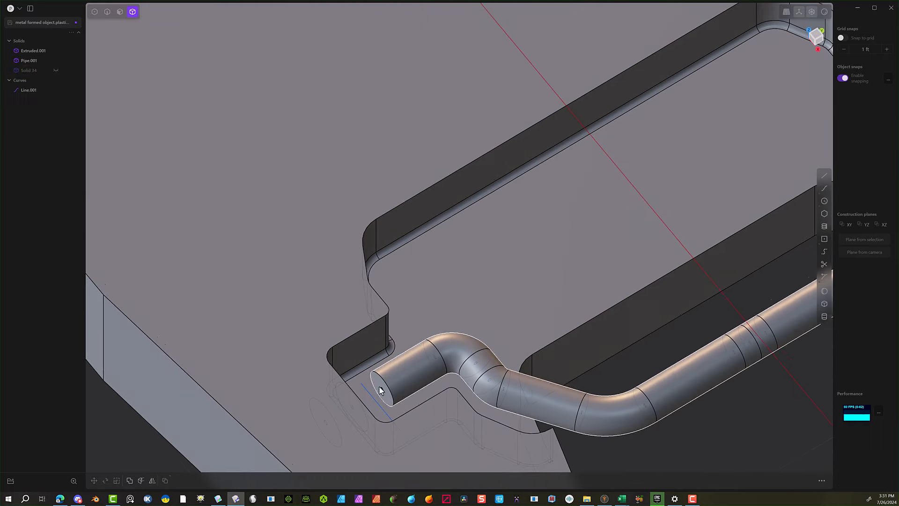
# Offset the pipe's flat end face outward to extend the pipe further into the tab recess.
pyautogui.click(120, 11)
pyautogui.click(382, 391)
pyautogui.press('o')
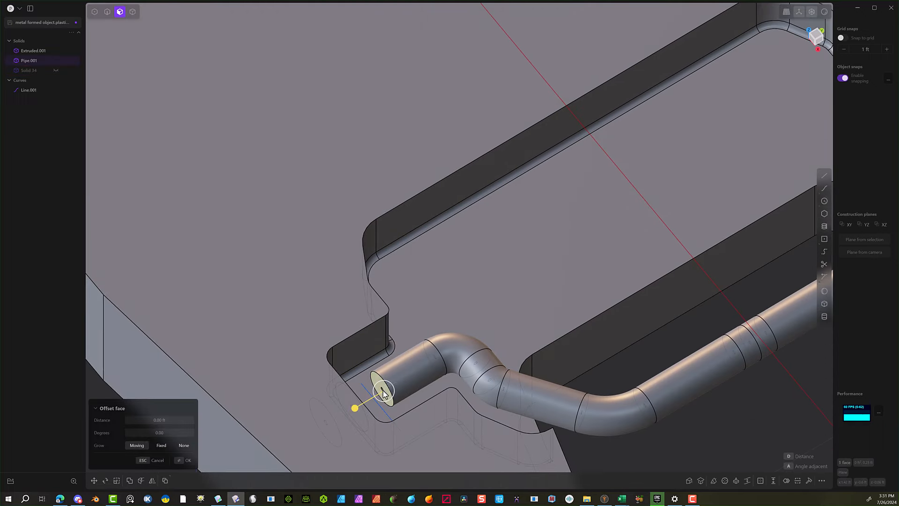
pyautogui.moveTo(355, 408); pyautogui.dragTo(344, 410)
pyautogui.moveTo(382, 285); pyautogui.dragTo(337, 286, button='middle')
pyautogui.scroll(3, 337, 286)
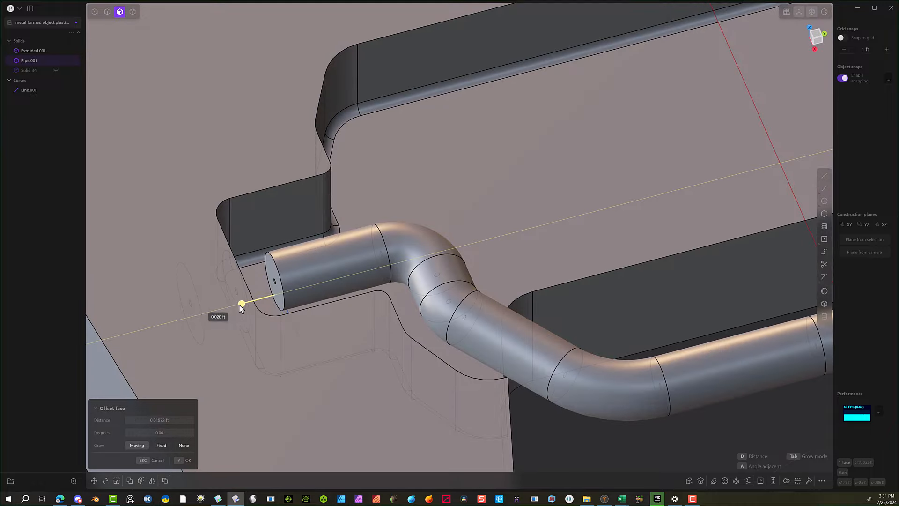
pyautogui.moveTo(241, 307); pyautogui.dragTo(233, 306)
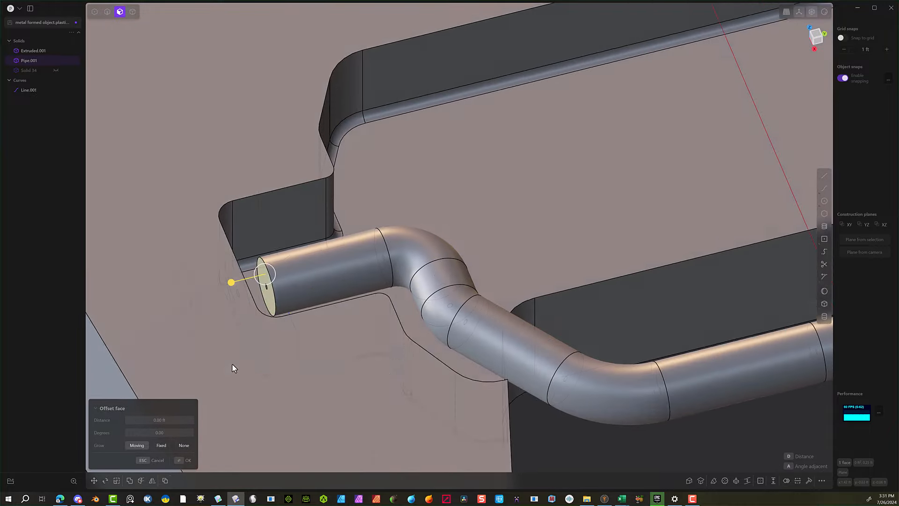
pyautogui.moveTo(235, 366); pyautogui.dragTo(156, 351, button='middle')
pyautogui.press('Return')
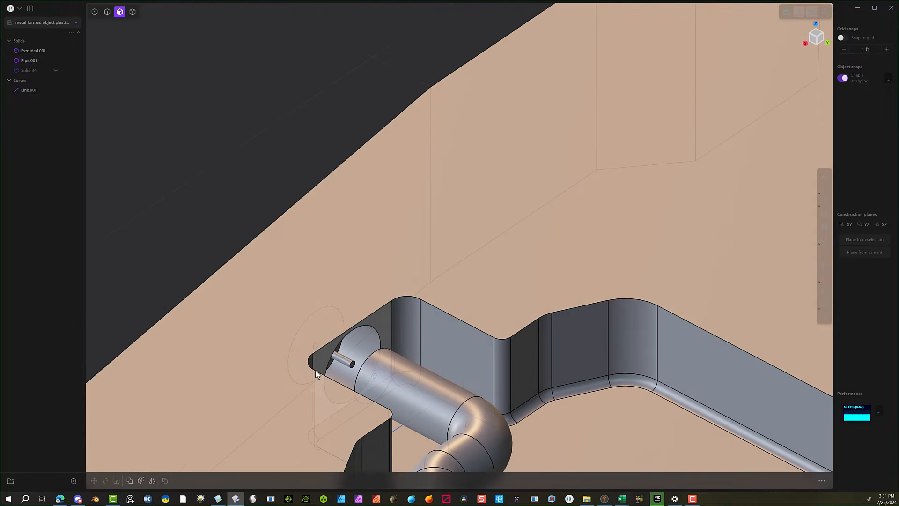
# Offset the end face of the small stub in the extruded body's collar hole by about -0.084 ft to remove it.
pyautogui.click(352, 364)
pyautogui.press('o')
pyautogui.moveTo(376, 377); pyautogui.dragTo(321, 345)
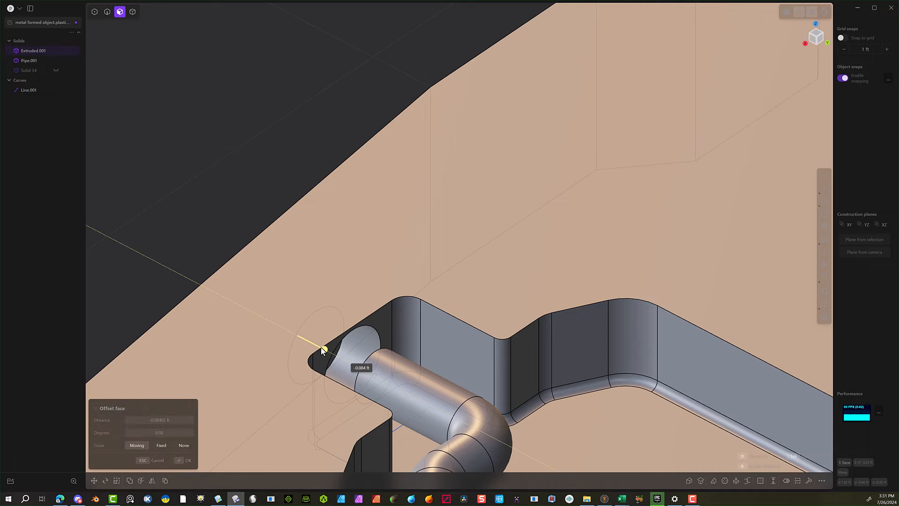
pyautogui.moveTo(321, 345); pyautogui.dragTo(275, 293, button='middle')
pyautogui.moveTo(254, 289); pyautogui.dragTo(246, 288, button='middle')
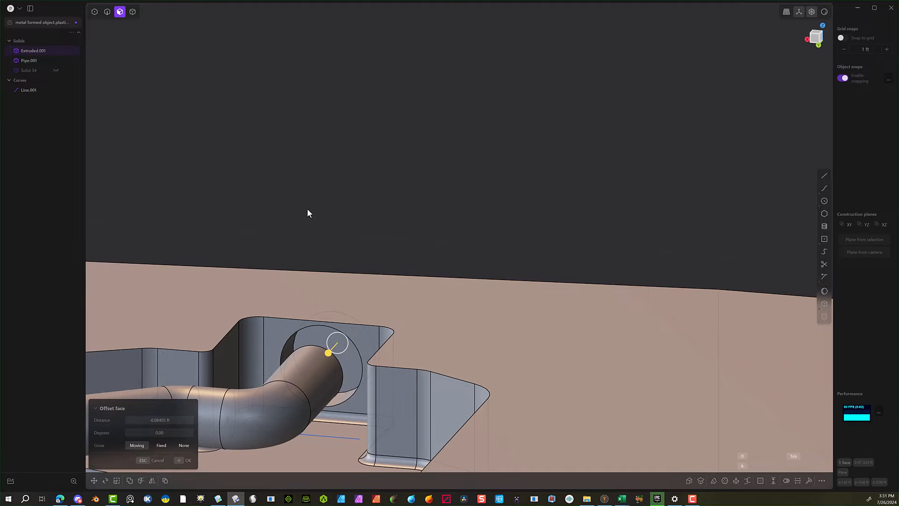
pyautogui.click(184, 461)
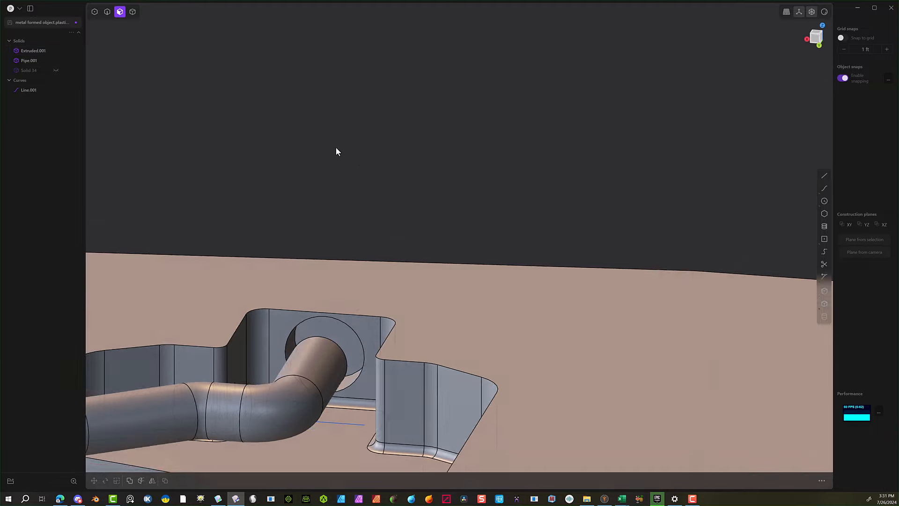
# Unhide the collar and subtract the pipe from it with a Boolean difference, keeping the pipe.
pyautogui.moveTo(335, 151); pyautogui.dragTo(505, 189, button='middle')
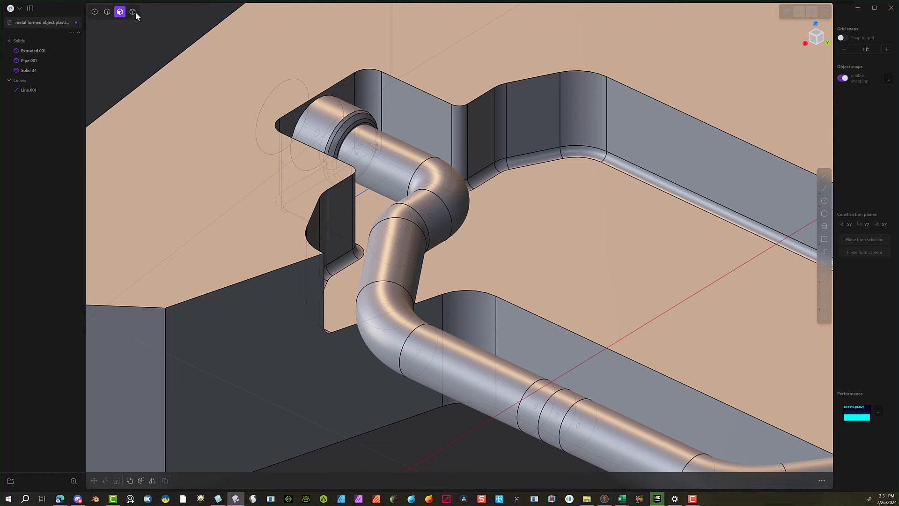
pyautogui.click(133, 11)
pyautogui.click(352, 132)
pyautogui.keyDown('shift'); pyautogui.click(308, 145); pyautogui.keyUp('shift')
pyautogui.press('q')
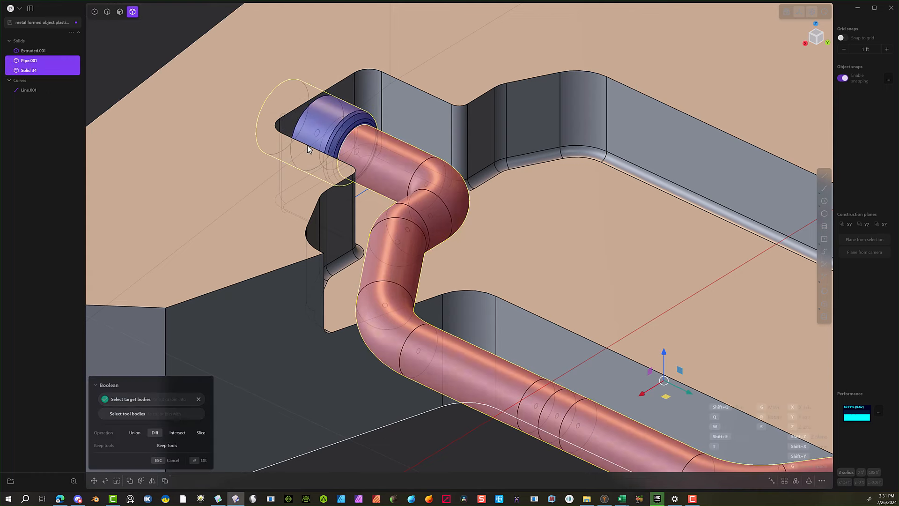
pyautogui.click(151, 445)
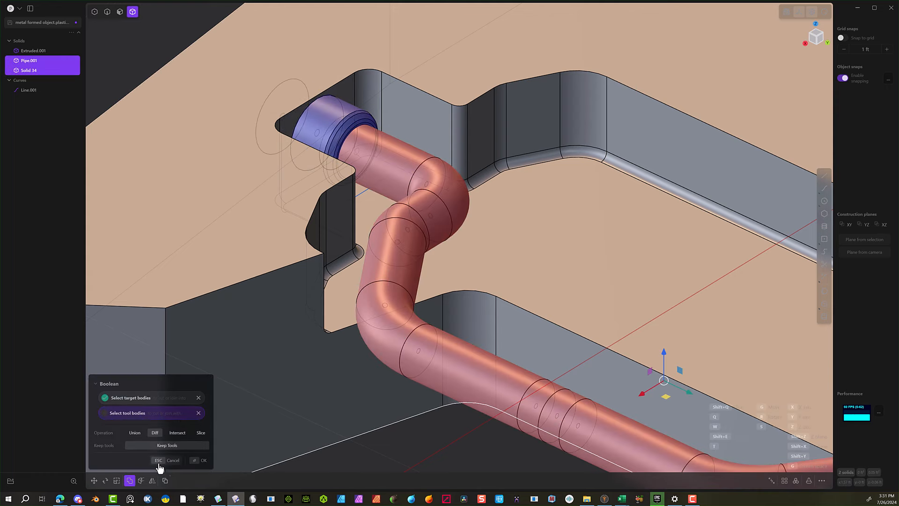
pyautogui.click(201, 461)
# Chamfer the circular edge of the collar hole in the extruded body by about 0.004 ft.
pyautogui.moveTo(243, 100); pyautogui.dragTo(204, 102, button='middle')
pyautogui.scroll(3, 272, 131)
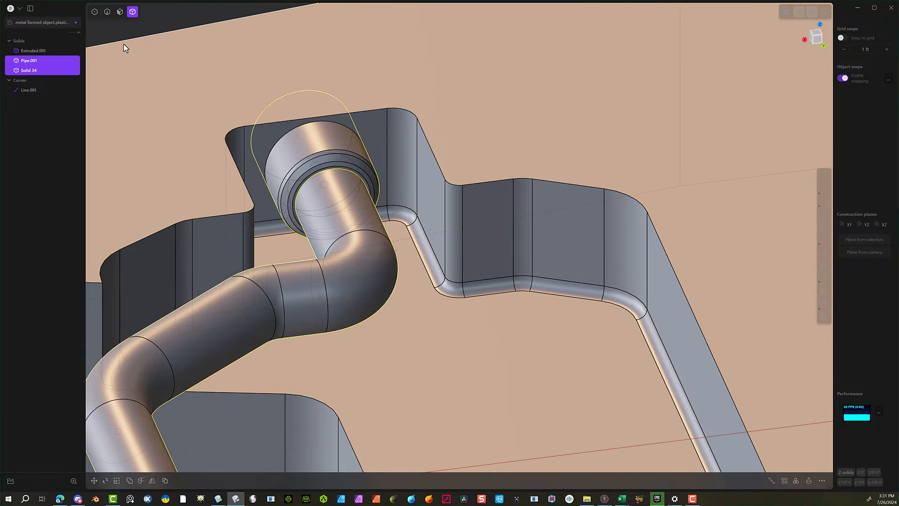
pyautogui.click(108, 11)
pyautogui.click(277, 145)
pyautogui.press('f')
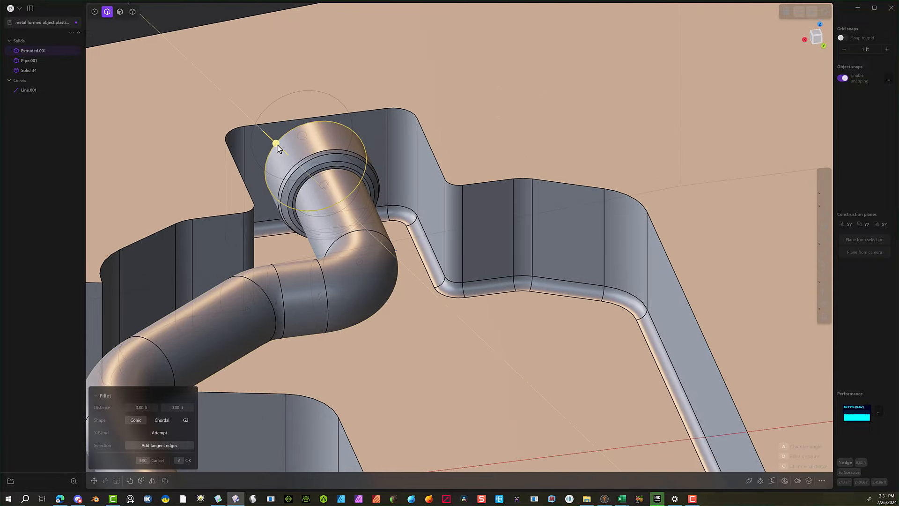
pyautogui.click(275, 146)
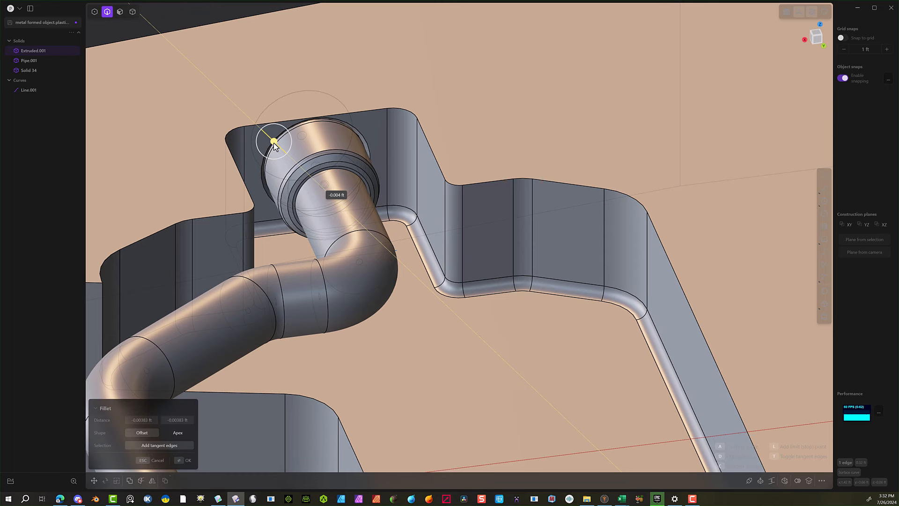
pyautogui.click(186, 461)
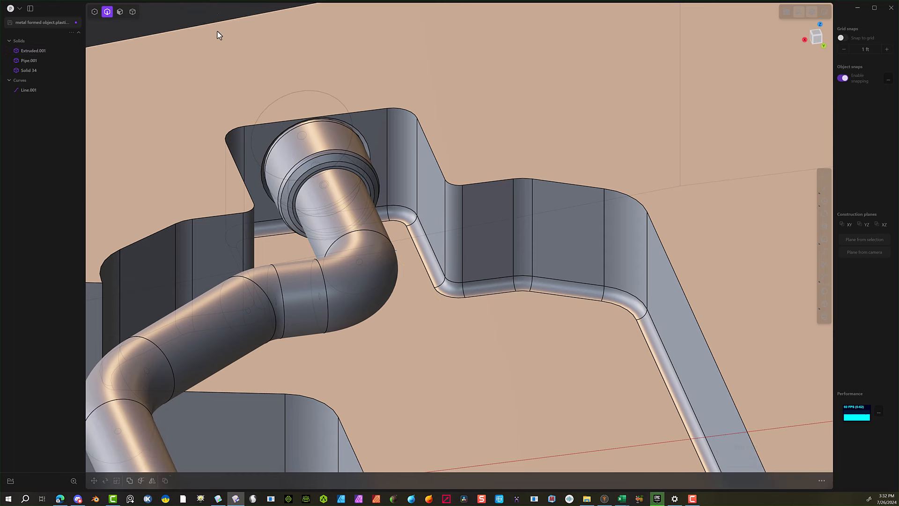
# Mirror the extruded body across a freestyle line through the centre of its top face, parallel to the Y axis, slicing at the mirror plane.
pyautogui.moveTo(218, 34); pyautogui.dragTo(417, 35, button='middle')
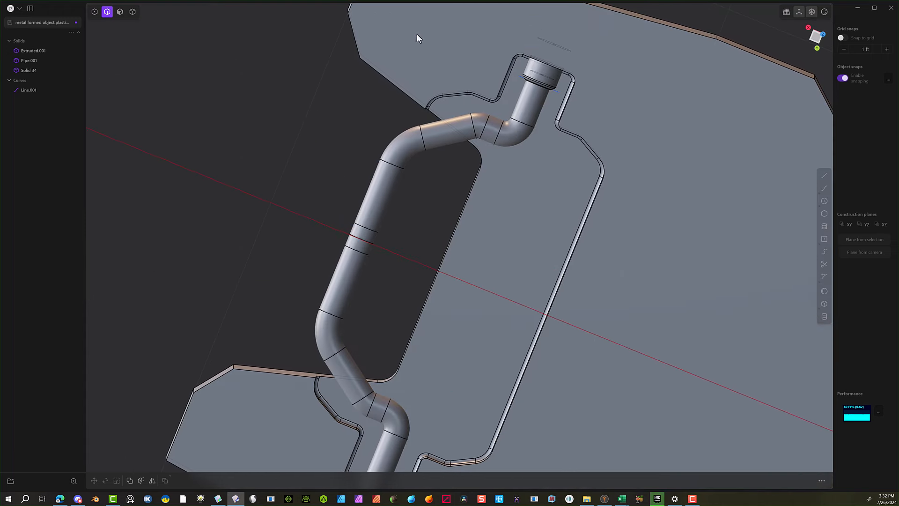
pyautogui.click(133, 12)
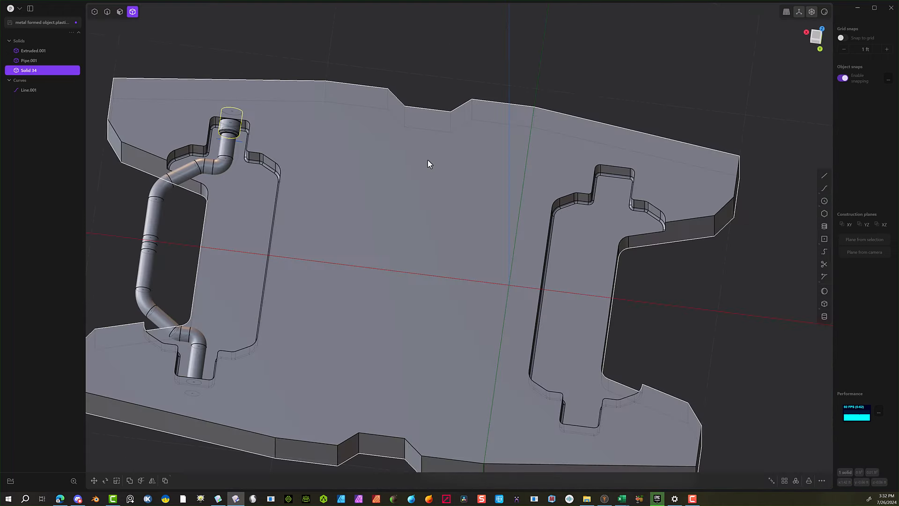
pyautogui.click(428, 159)
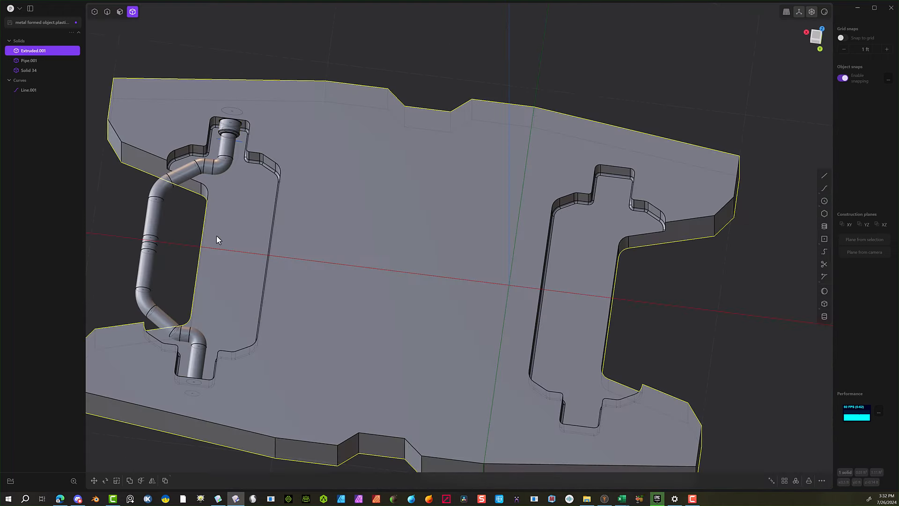
pyautogui.click(151, 482)
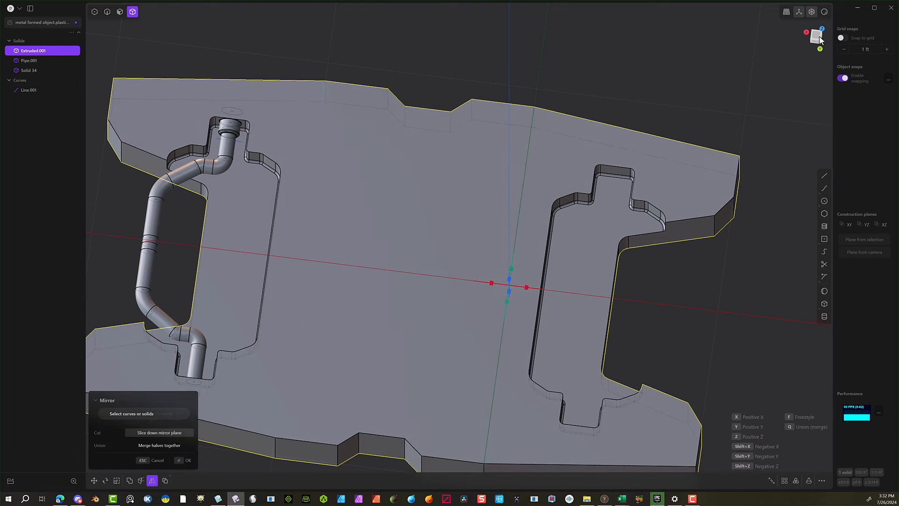
pyautogui.click(818, 36)
pyautogui.scroll(-2, 444, 234)
pyautogui.keyDown('shift'); pyautogui.moveTo(378, 272); pyautogui.dragTo(148, 206, button='middle'); pyautogui.keyUp('shift')
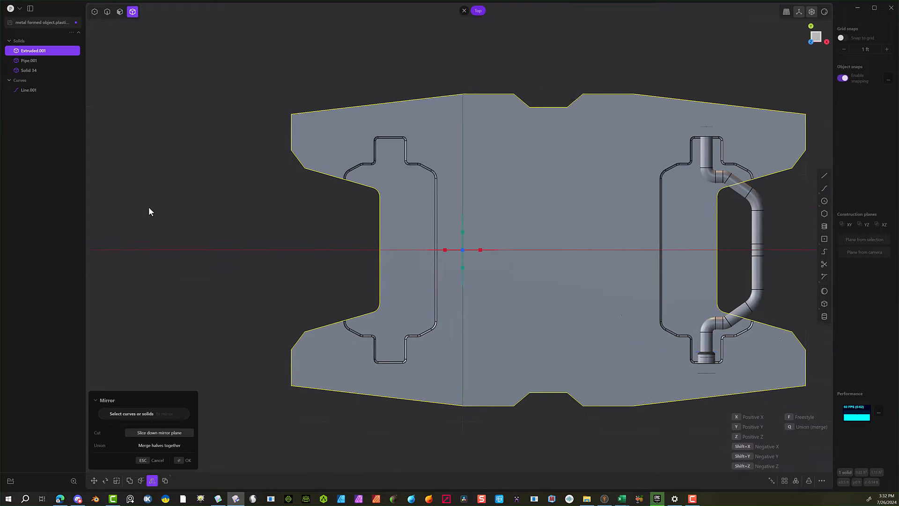
pyautogui.press('f')
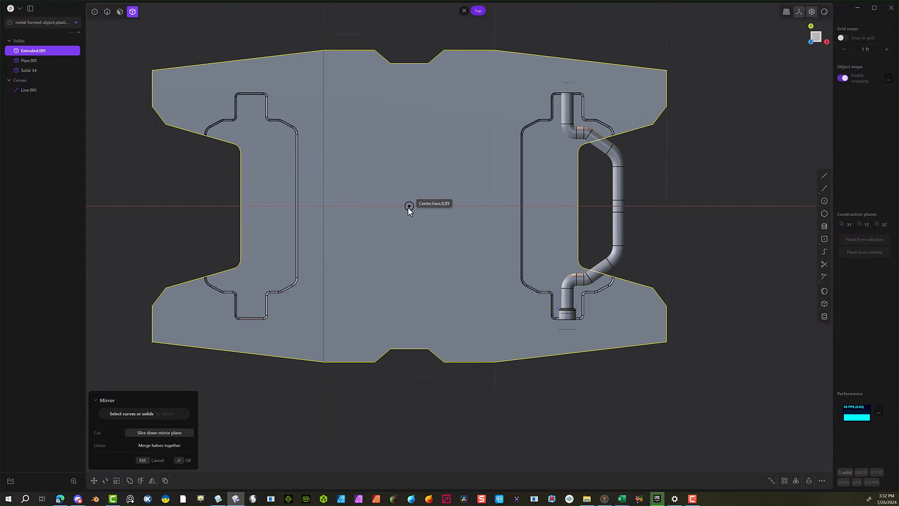
pyautogui.click(408, 207)
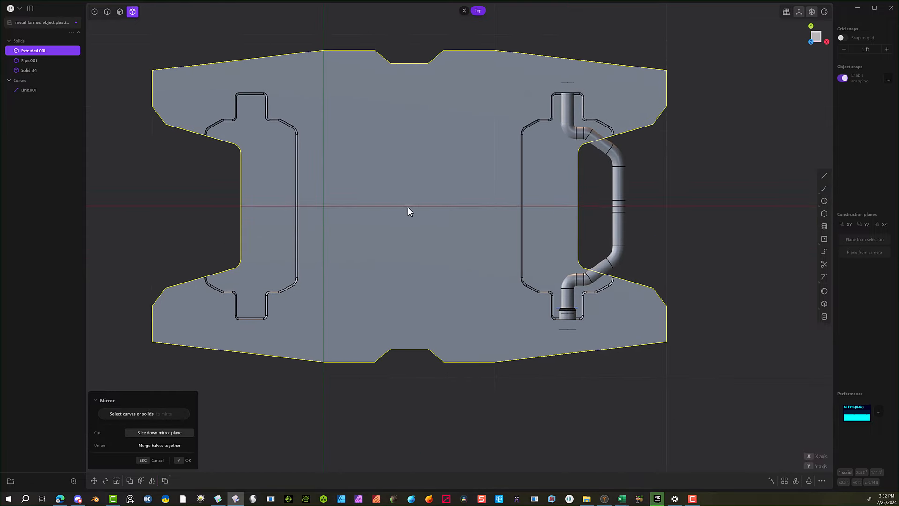
pyautogui.click(405, 43)
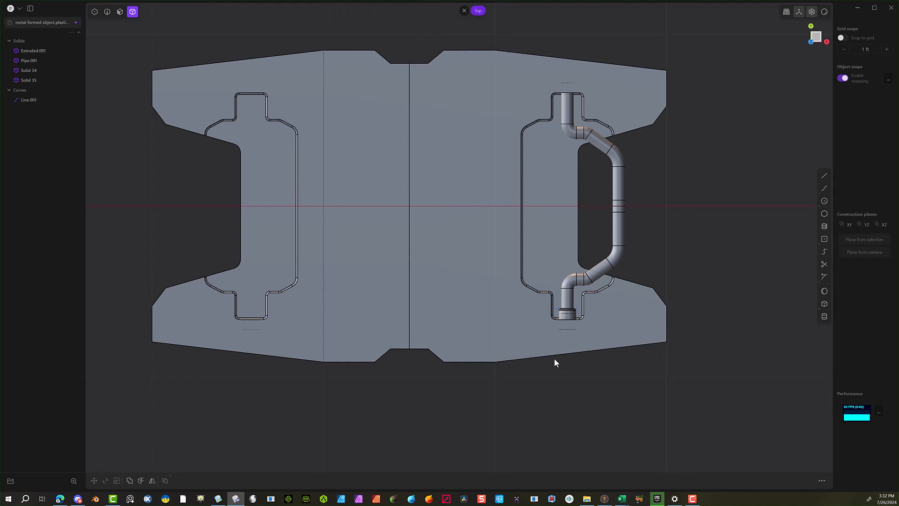
# Mirror both body halves in the negative Y direction, slicing at the mirror plane, to carry the collar-hole detail across the X axis.
pyautogui.click(476, 314)
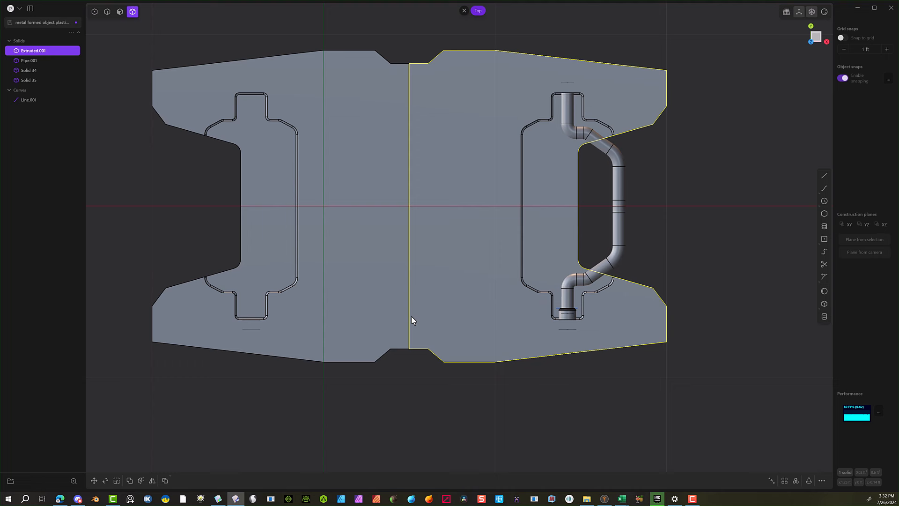
pyautogui.click(381, 321)
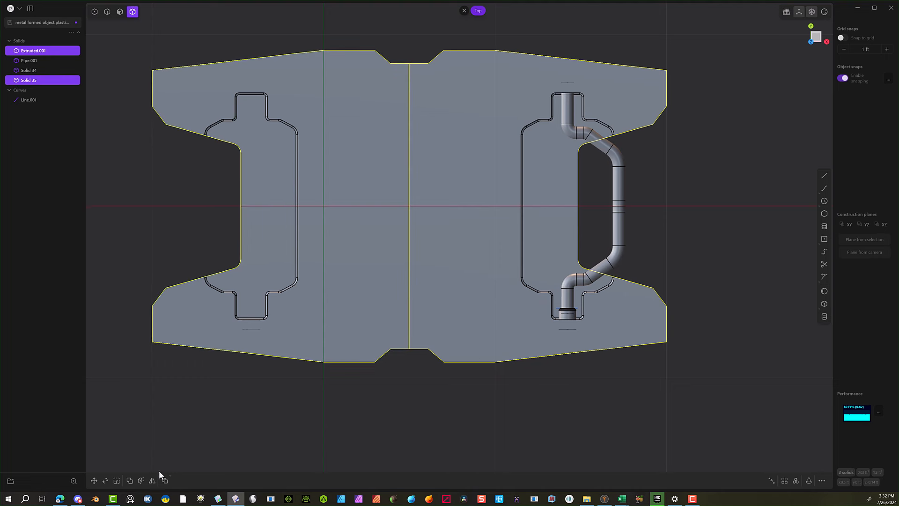
pyautogui.click(152, 480)
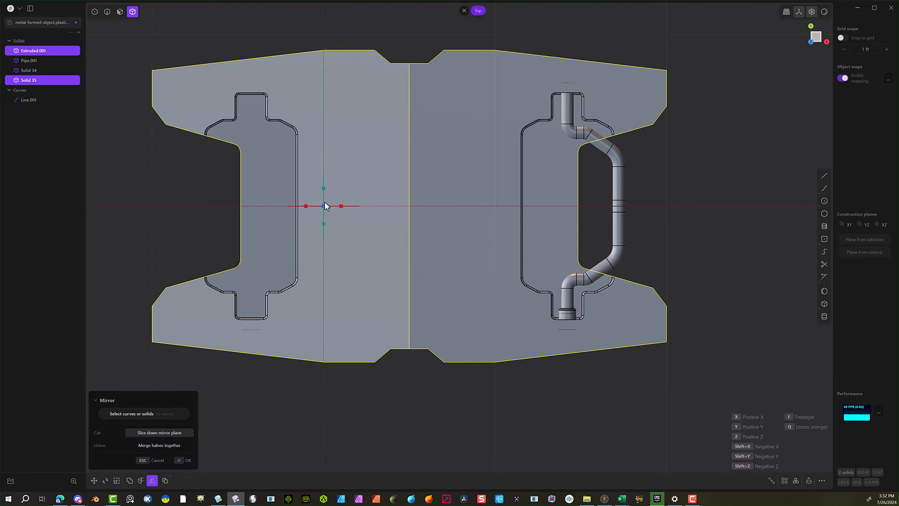
pyautogui.click(323, 223)
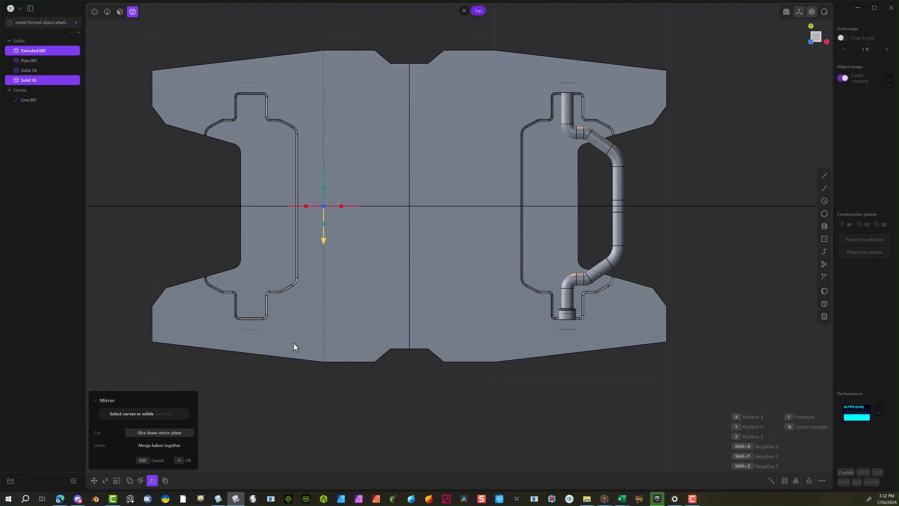
pyautogui.click(179, 462)
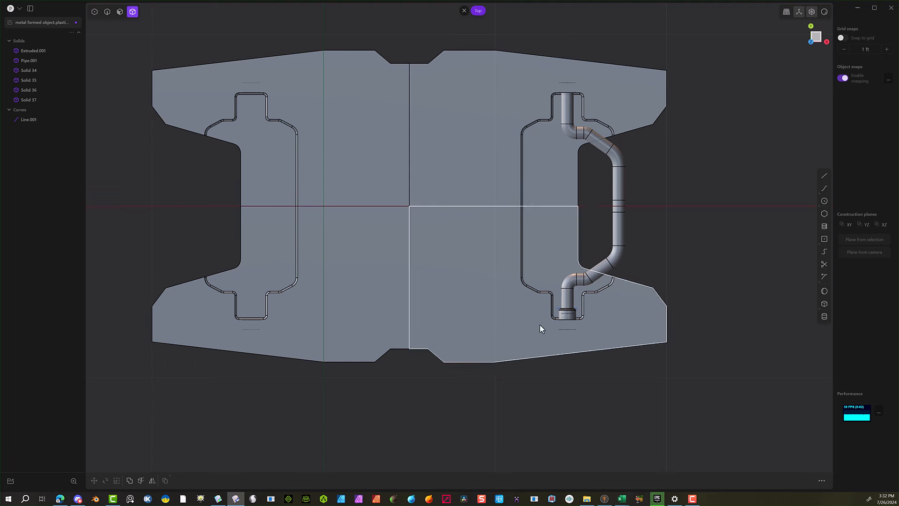
# Mirror the pipe collar across the X axis onto the opposite end of the pipe handle.
pyautogui.click(573, 320)
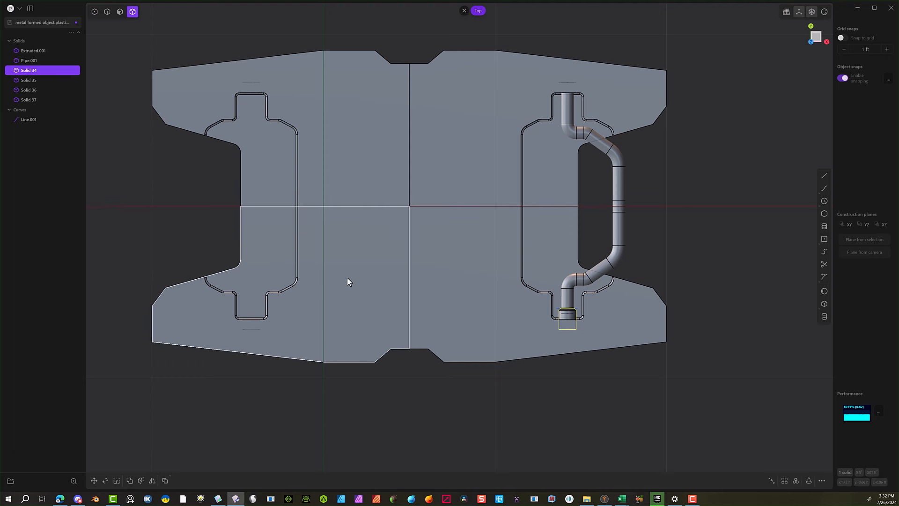
pyautogui.click(153, 480)
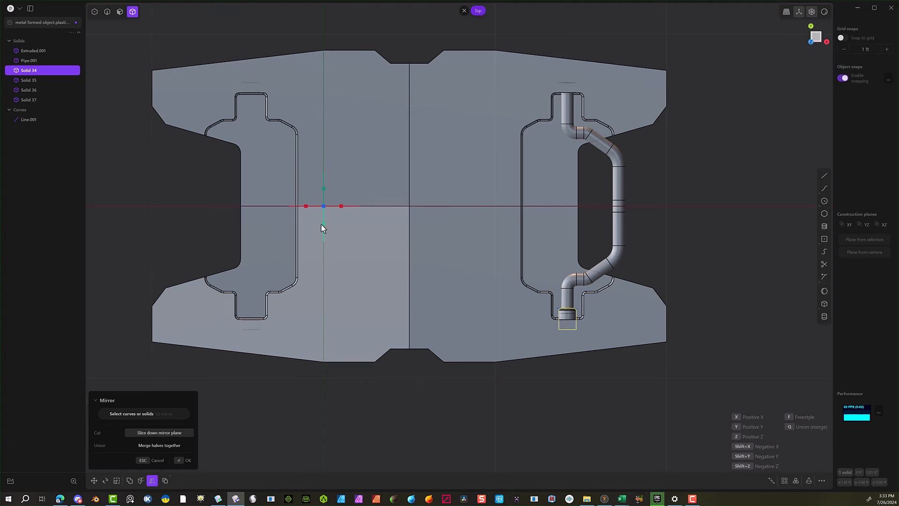
pyautogui.click(324, 224)
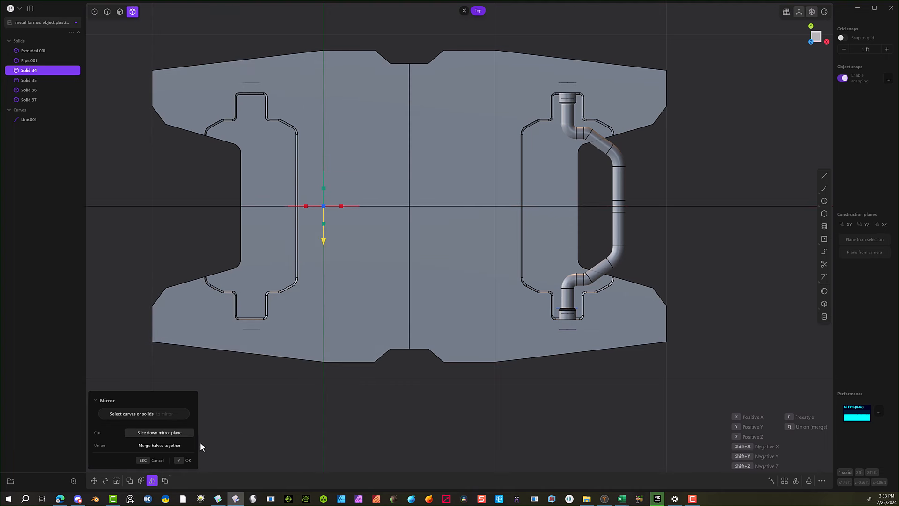
pyautogui.click(180, 460)
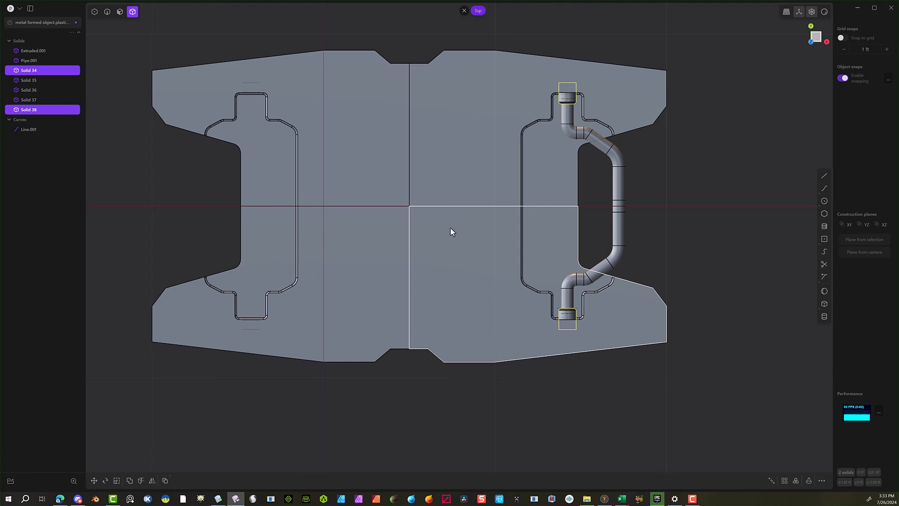
# Mirror both collars across a freestyle line through the body's centre, parallel to the Y axis, into the empty recess.
pyautogui.click(152, 483)
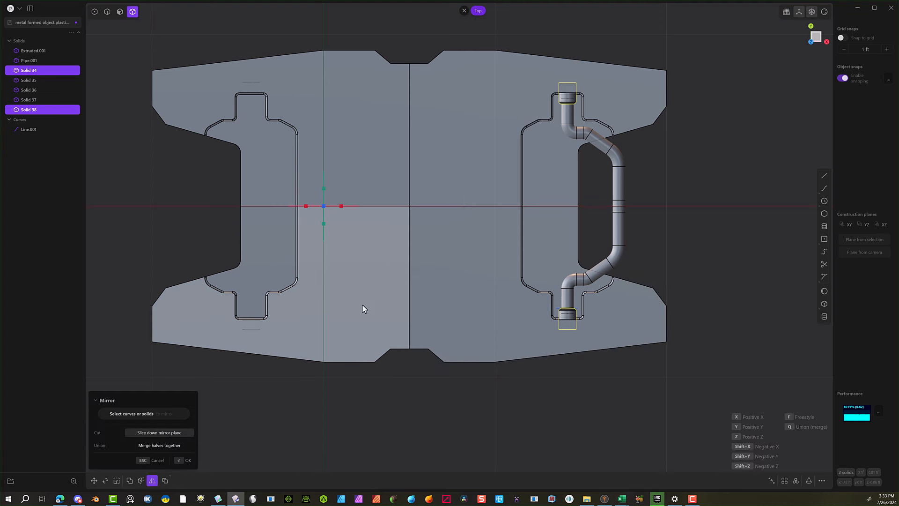
pyautogui.click(408, 207)
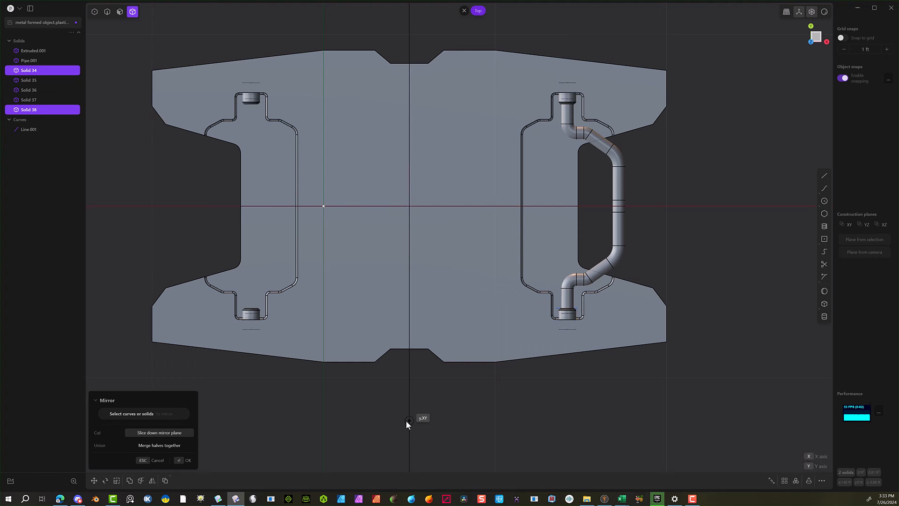
pyautogui.click(407, 421)
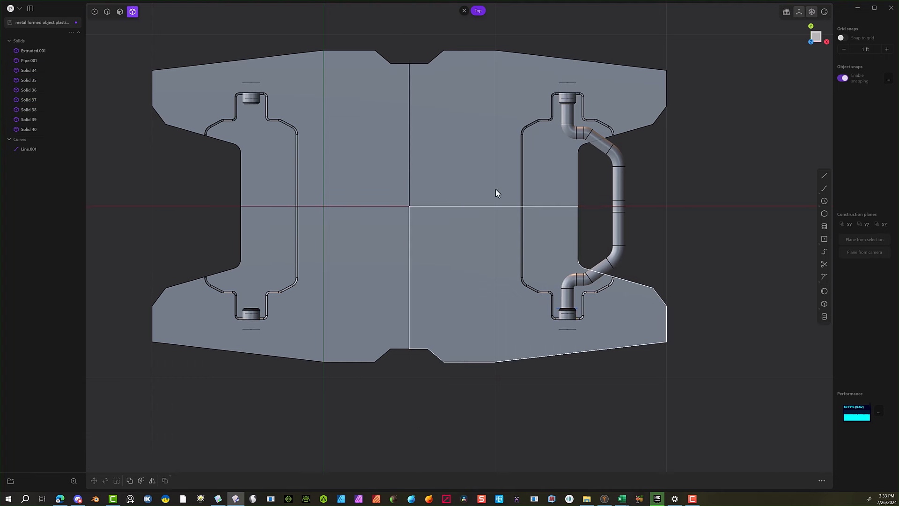
# Merge the four body quarters into one solid with a Boolean union.
pyautogui.click(336, 81)
pyautogui.click(473, 73)
pyautogui.click(466, 361)
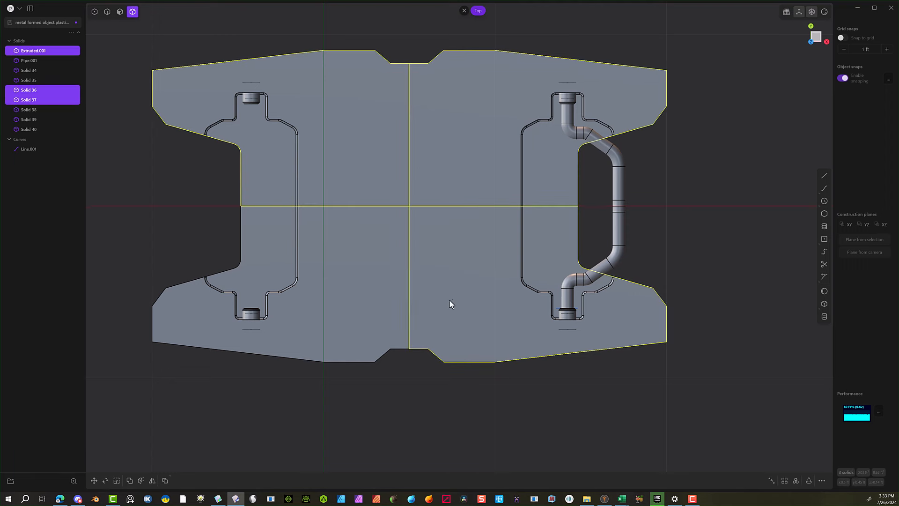
pyautogui.click(375, 337)
pyautogui.press('q')
pyautogui.press('q')
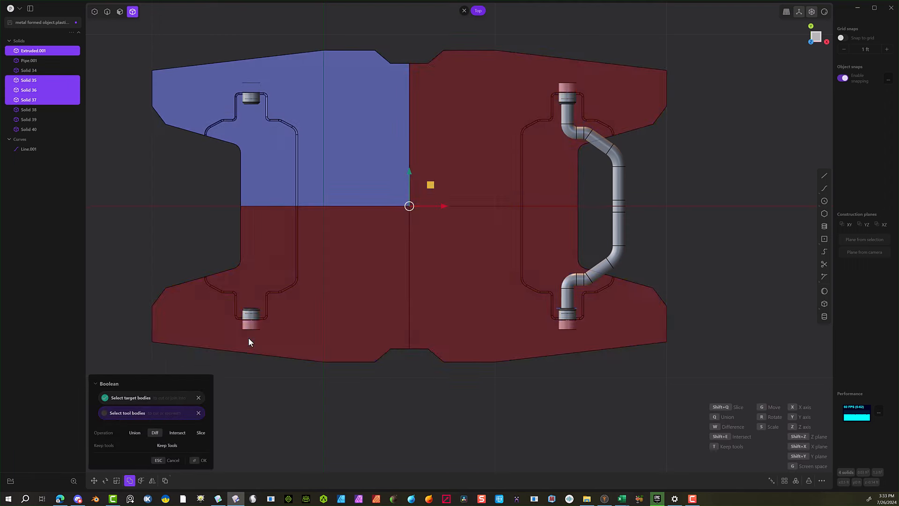
pyautogui.click(200, 460)
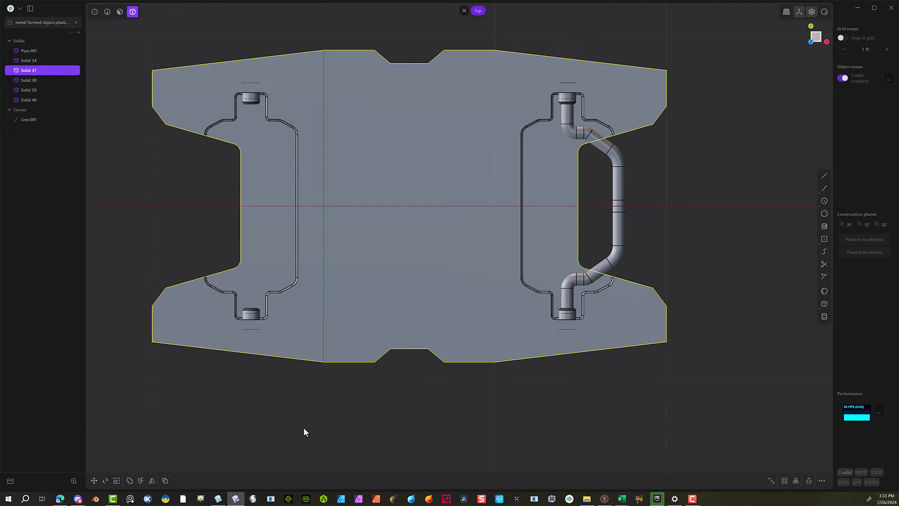
# Mirror the bent pipe handle across a freestyle line through the body's centre into the opposite recess.
pyautogui.scroll(-1, 303, 428)
pyautogui.click(601, 173)
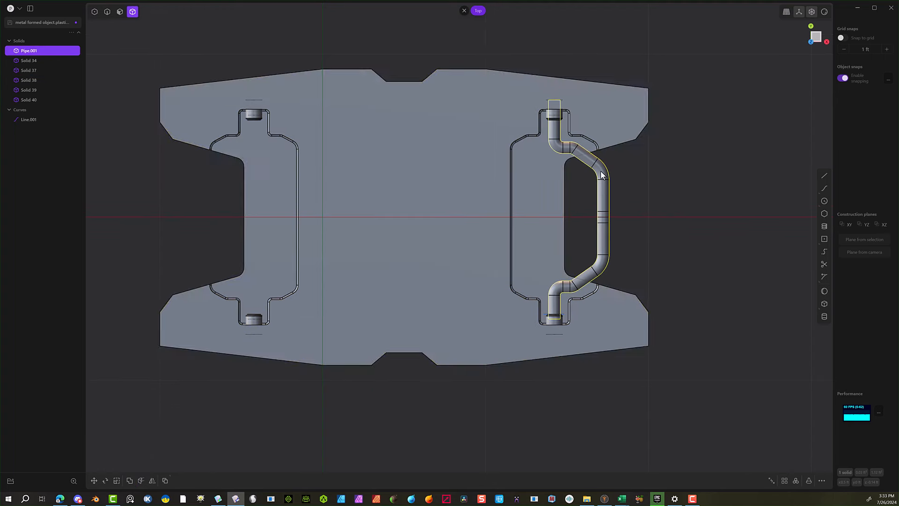
pyautogui.click(152, 481)
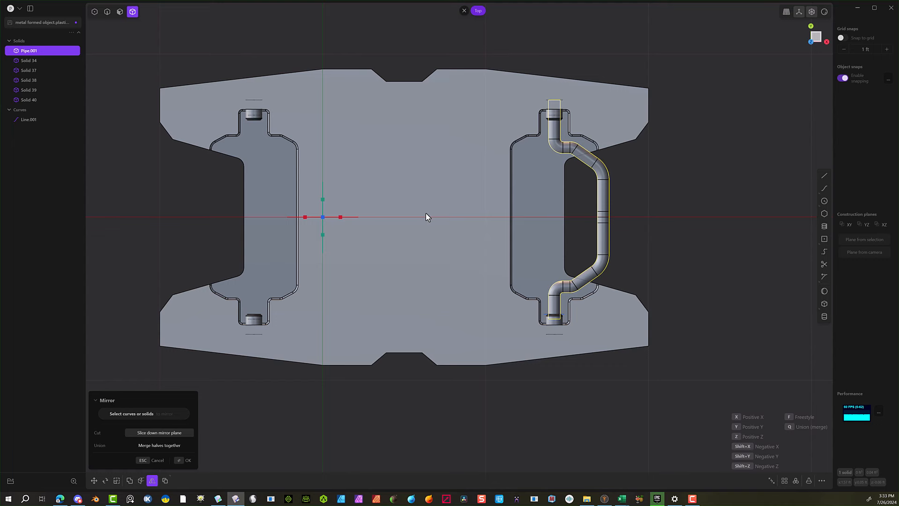
pyautogui.press('f')
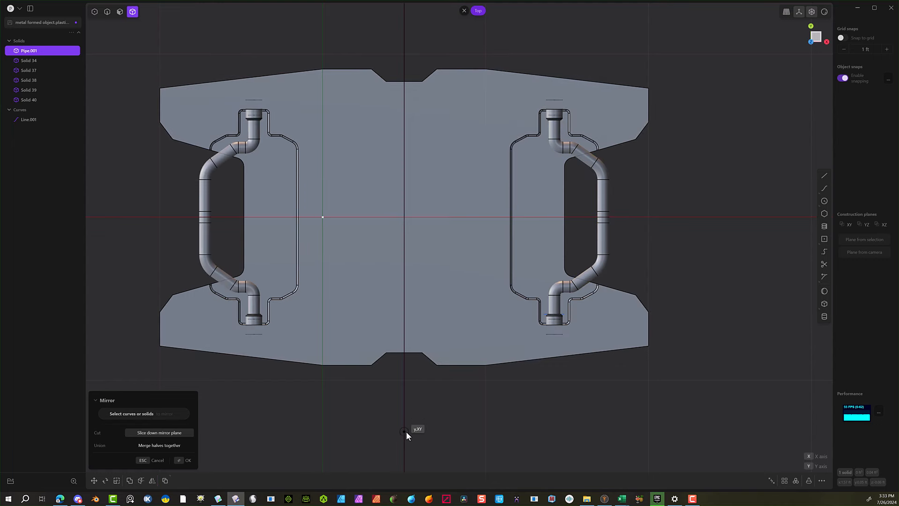
pyautogui.click(419, 424)
# Move the lower circle about -0.192 ft along Z and scale it uniformly by about 1.271.
pyautogui.moveTo(420, 424); pyautogui.dragTo(377, 188, button='middle')
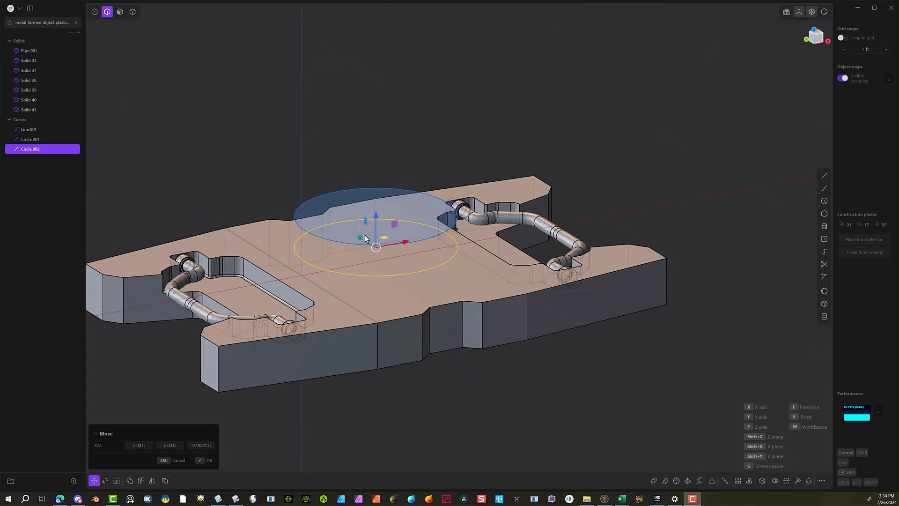
pyautogui.click(202, 461)
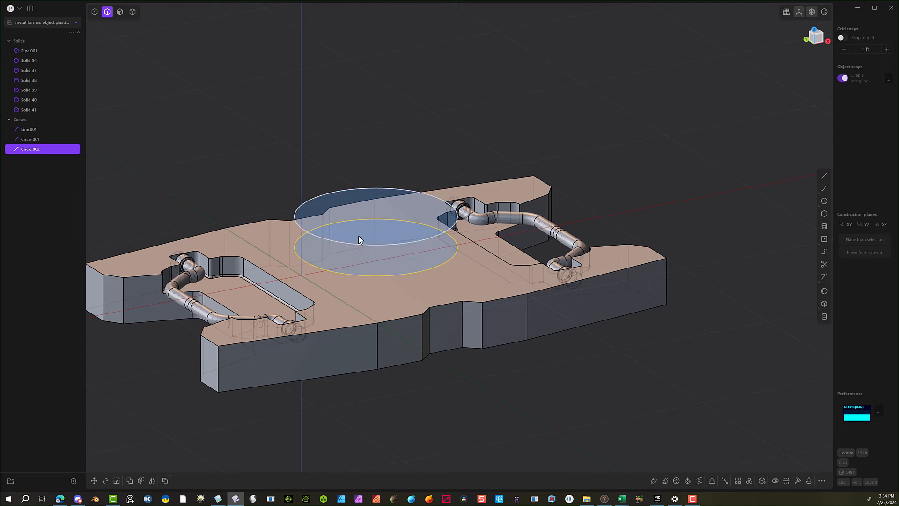
pyautogui.press('s')
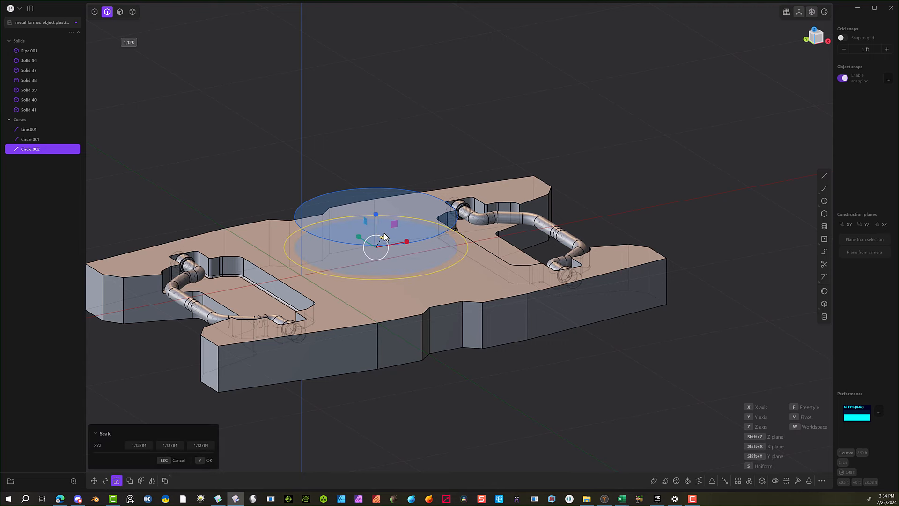
pyautogui.moveTo(383, 236); pyautogui.dragTo(364, 193, button='middle')
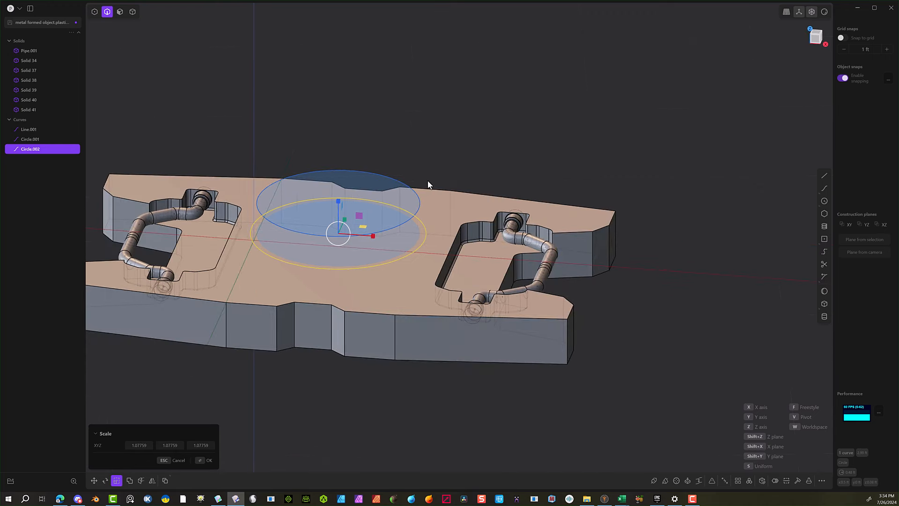
pyautogui.click(453, 172)
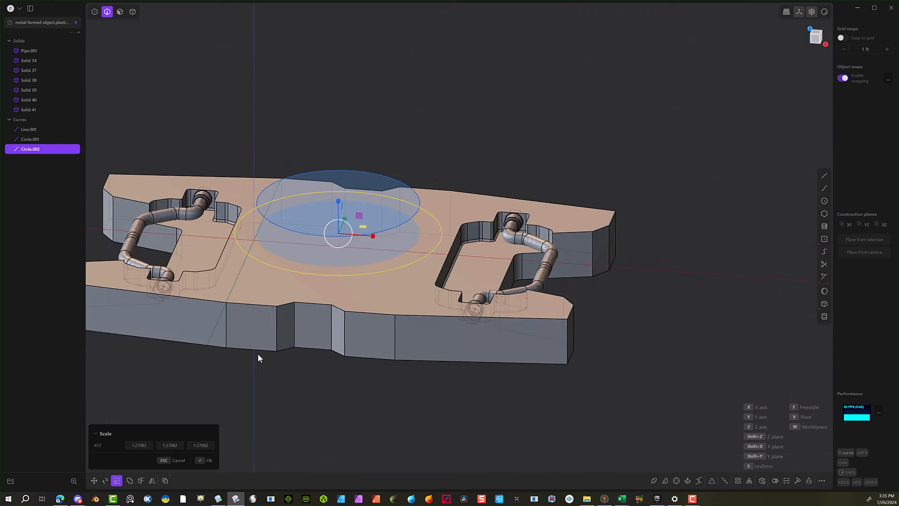
pyautogui.click(206, 458)
pyautogui.press('Escape')
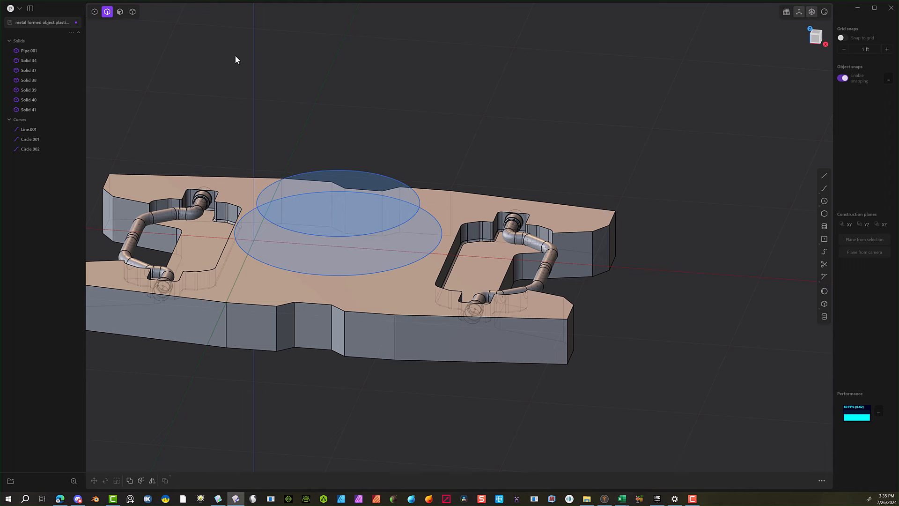
# Loft a tapered solid between the raised circle and the larger circle below it.
pyautogui.click(120, 11)
pyautogui.click(316, 181)
pyautogui.press('e')
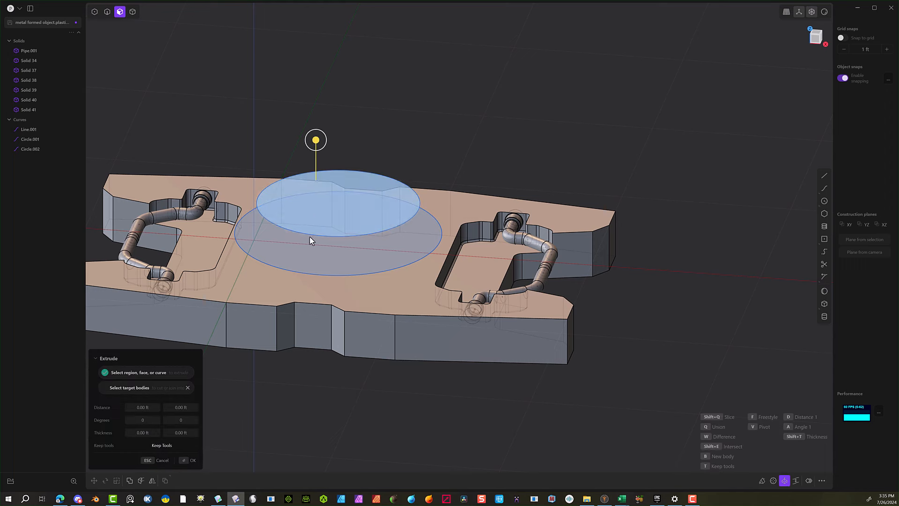
pyautogui.moveTo(290, 261); pyautogui.dragTo(411, 139, button='middle')
pyautogui.click(796, 481)
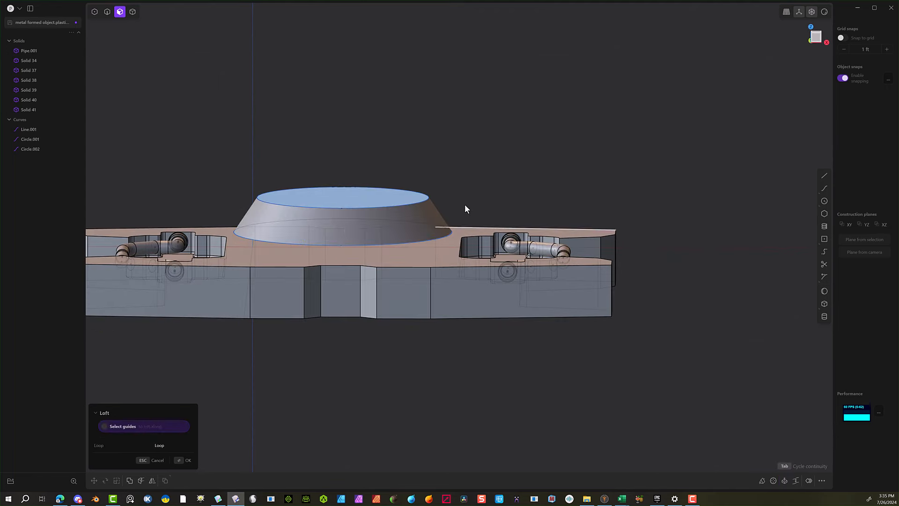
pyautogui.click(183, 462)
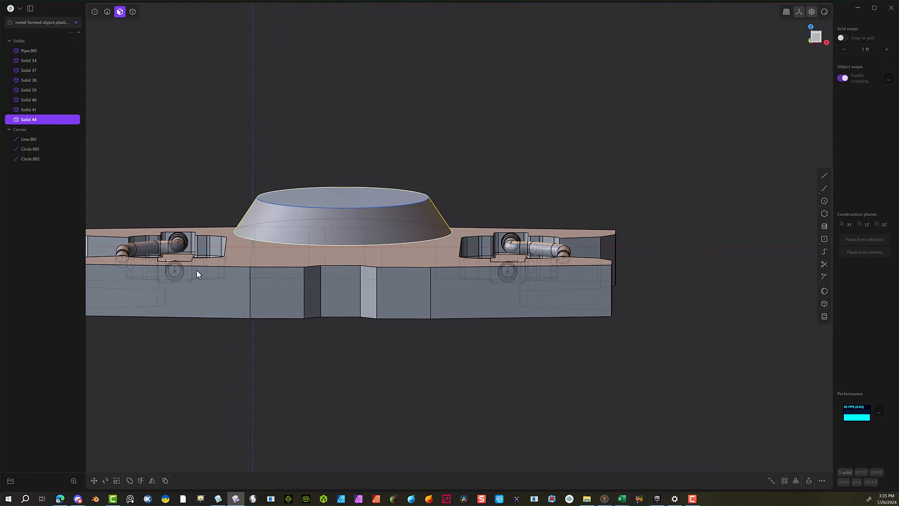
# Delete the leftover construction circle around the top of the tapered central solid.
pyautogui.click(106, 14)
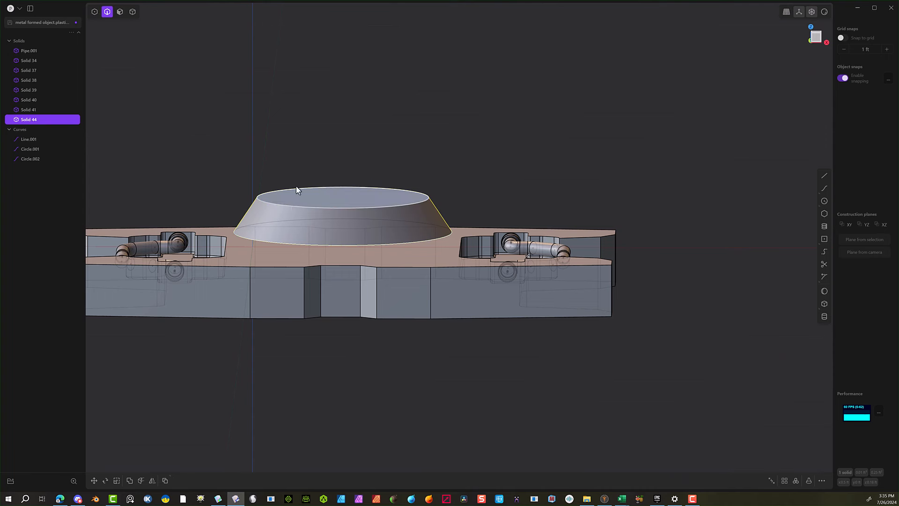
pyautogui.click(294, 209)
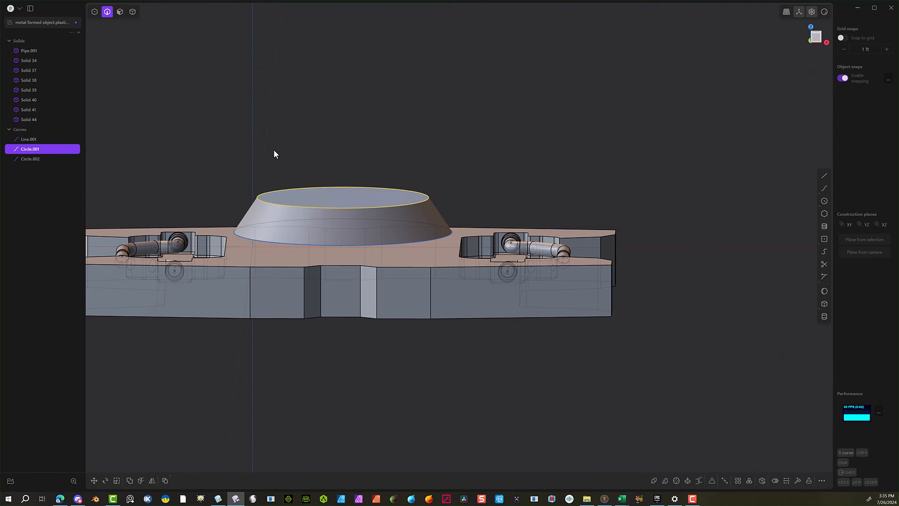
pyautogui.press('Delete')
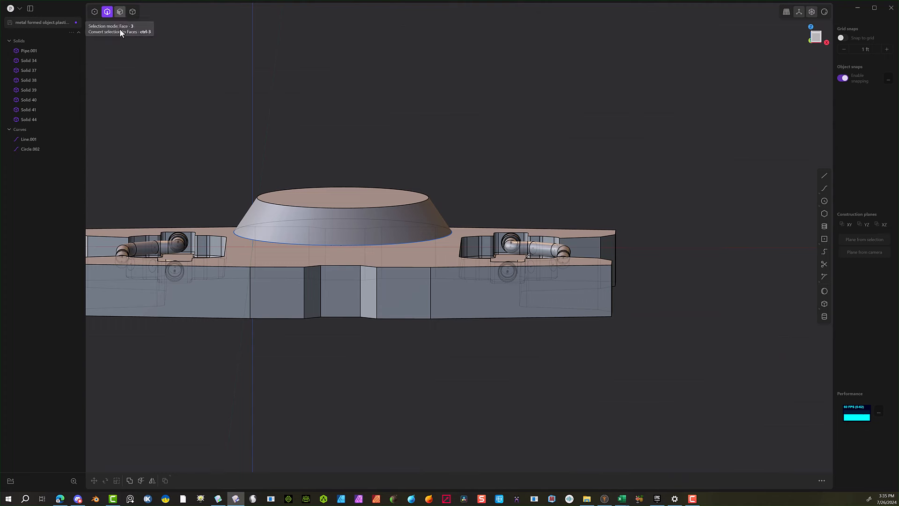
# Fillet the top circular edge of the tapered solid by about 0.042 ft.
pyautogui.click(303, 209)
pyautogui.press('f')
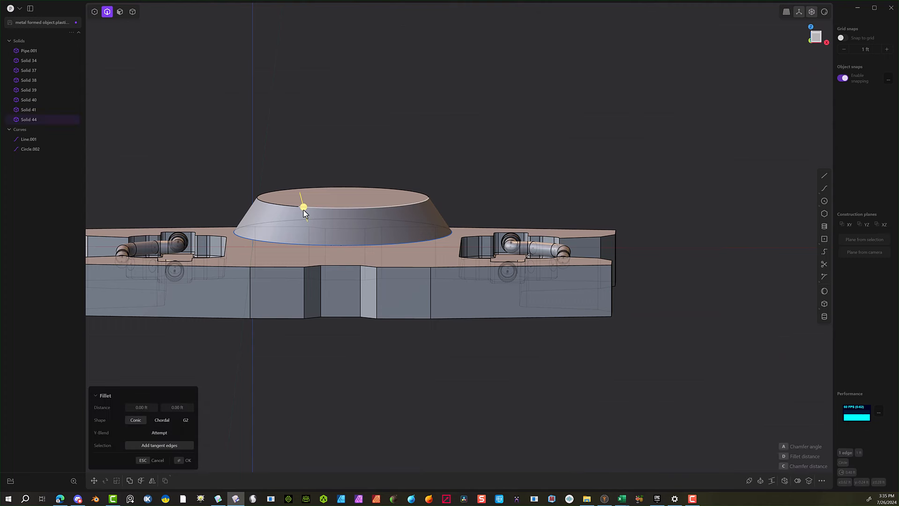
pyautogui.moveTo(304, 210); pyautogui.dragTo(302, 202)
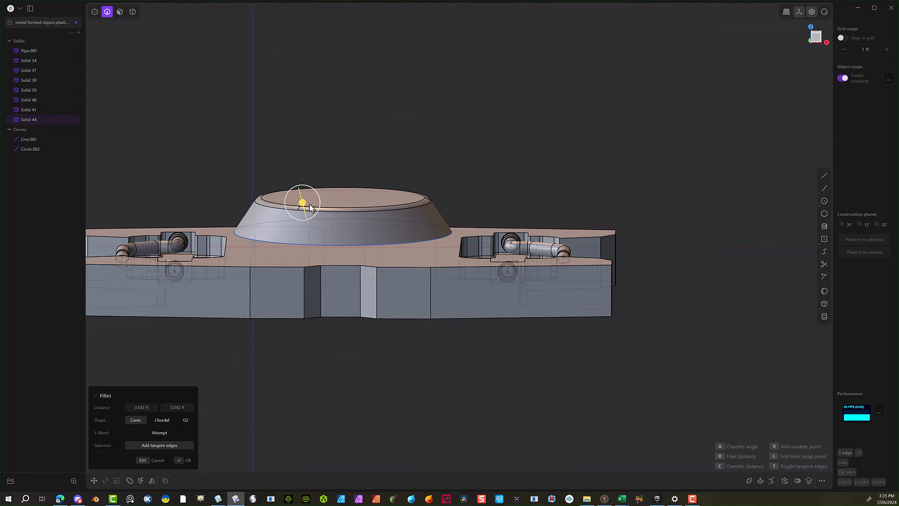
pyautogui.click(182, 461)
# Move the tapered central solid about -0.102 ft along Z so its base sinks towards the body's upper face.
pyautogui.click(132, 11)
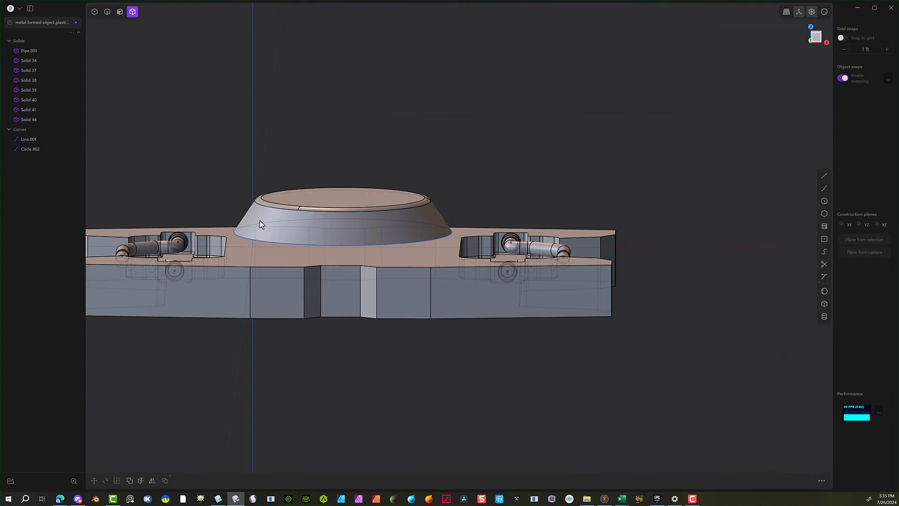
pyautogui.click(259, 220)
pyautogui.press('g')
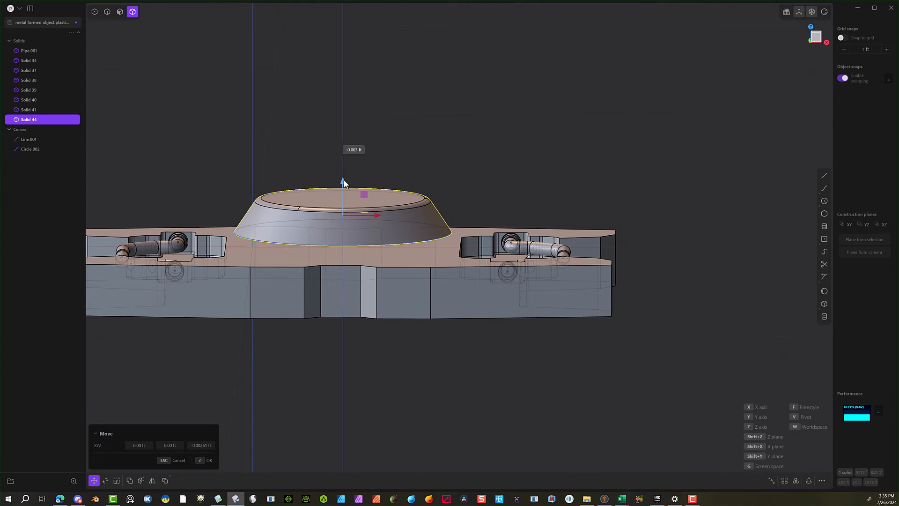
pyautogui.moveTo(344, 183); pyautogui.dragTo(341, 196)
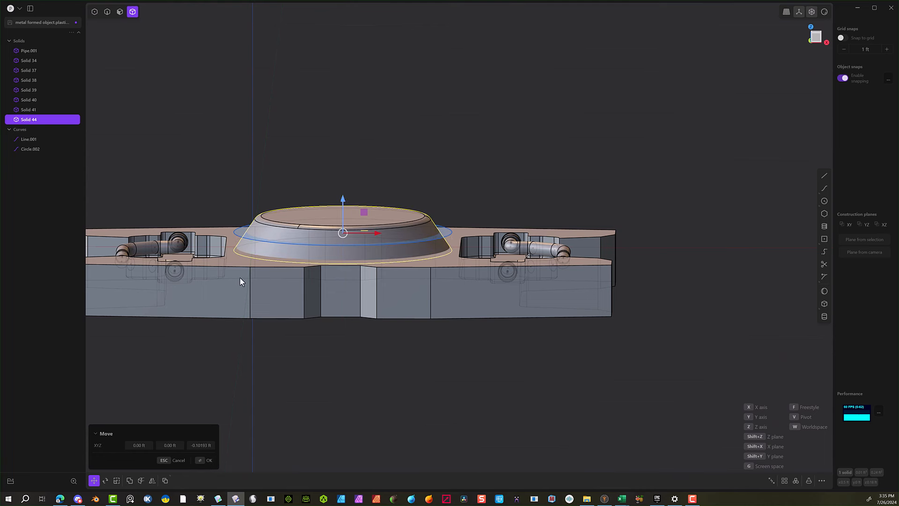
pyautogui.click(206, 460)
pyautogui.press('Escape')
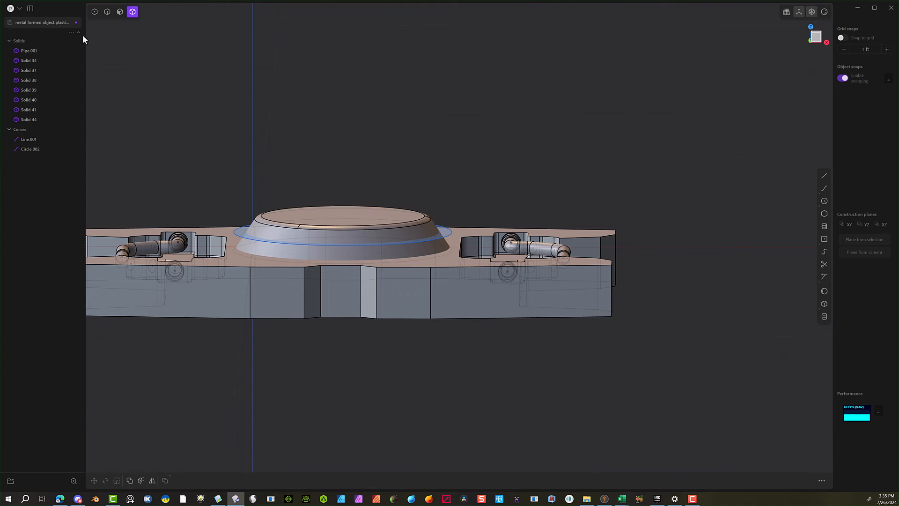
# Delete the remaining larger construction circle around the tapered solid.
pyautogui.click(107, 12)
pyautogui.click(246, 223)
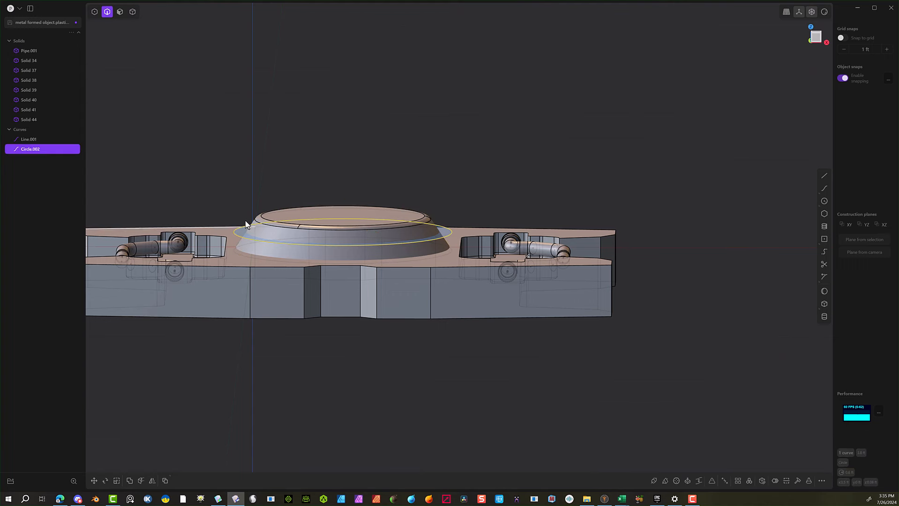
pyautogui.press('Delete')
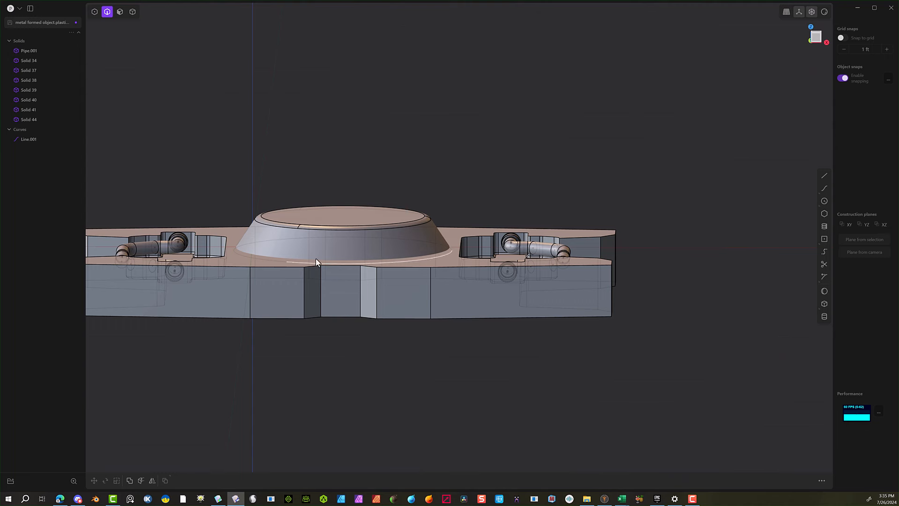
# Merge the tapered central solid with the notched body using a Boolean union.
pyautogui.click(133, 12)
pyautogui.click(370, 237)
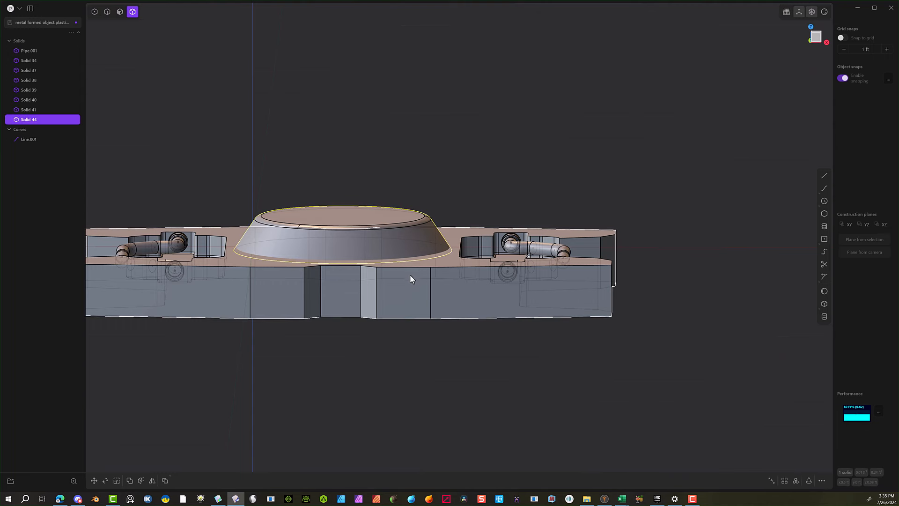
pyautogui.keyDown('shift'); pyautogui.click(410, 278); pyautogui.keyUp('shift')
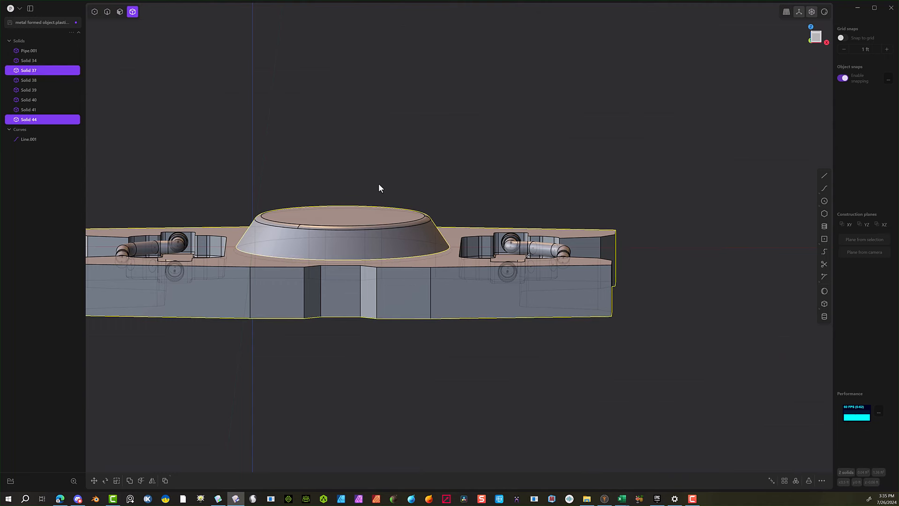
pyautogui.hotkey('shift', 'b')
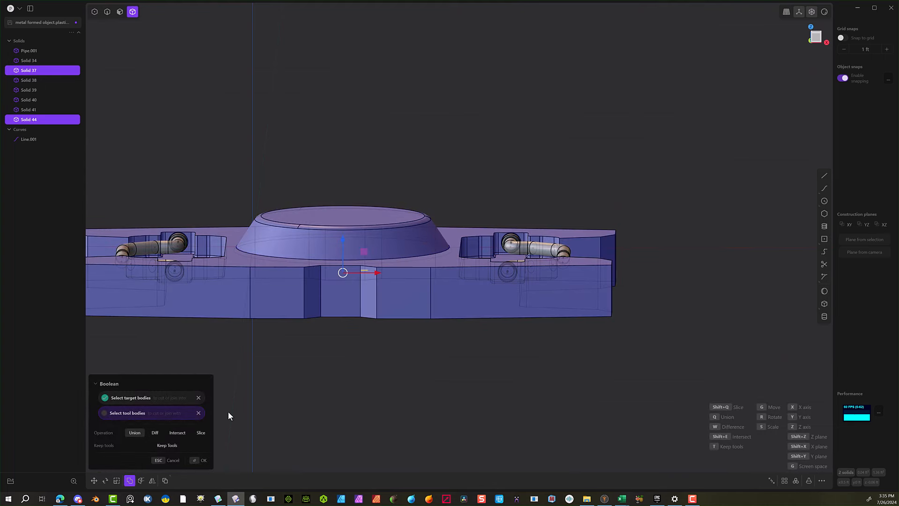
pyautogui.click(203, 460)
# Fillet the edge where the tapered feature meets the body's upper face by about 0.052 ft.
pyautogui.moveTo(405, 92); pyautogui.dragTo(457, 116)
pyautogui.moveTo(461, 86); pyautogui.dragTo(497, 58, button='middle')
pyautogui.click(107, 12)
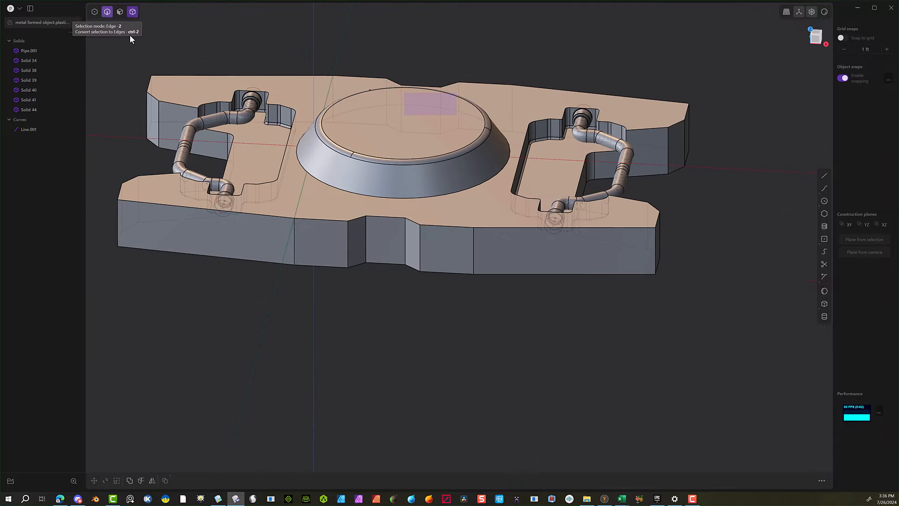
pyautogui.click(334, 188)
pyautogui.press('f')
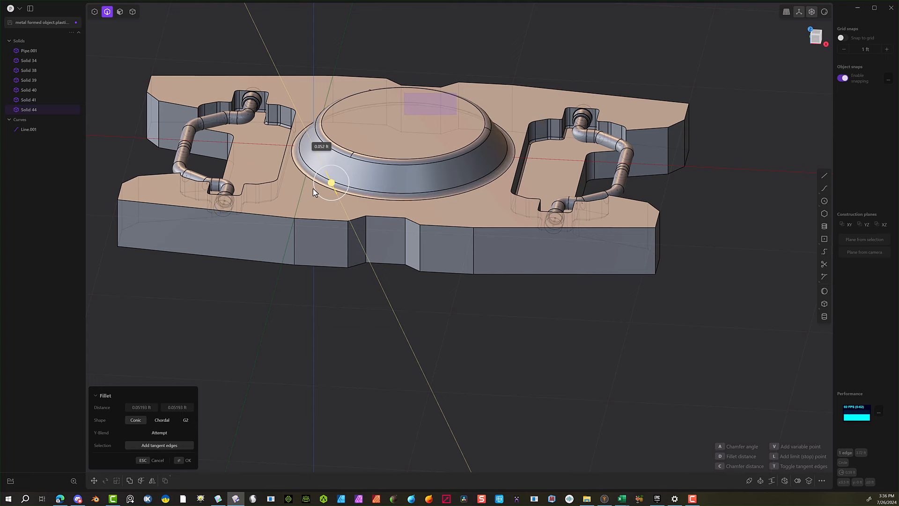
pyautogui.click(187, 460)
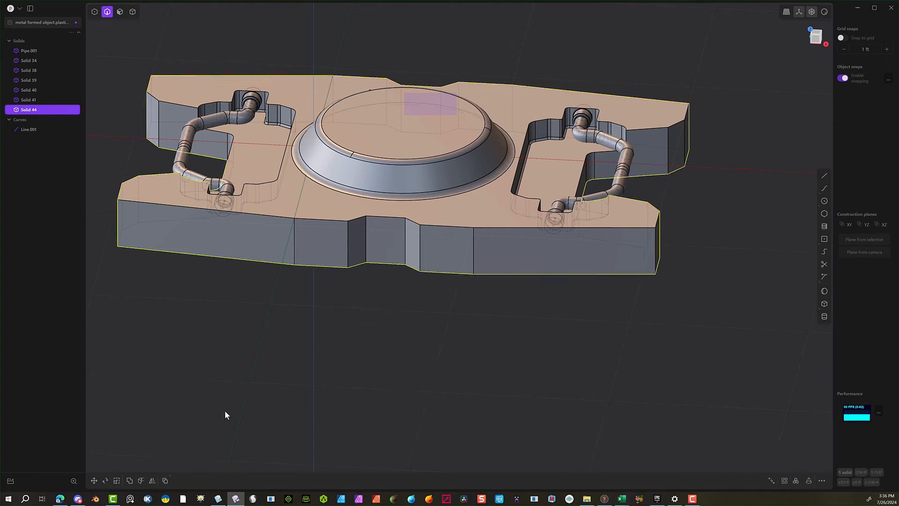
# In front view, draw a polyline across the tapered feature with two horizontal runs joined by a short downward slant.
pyautogui.moveTo(266, 323); pyautogui.dragTo(279, 301, button='middle')
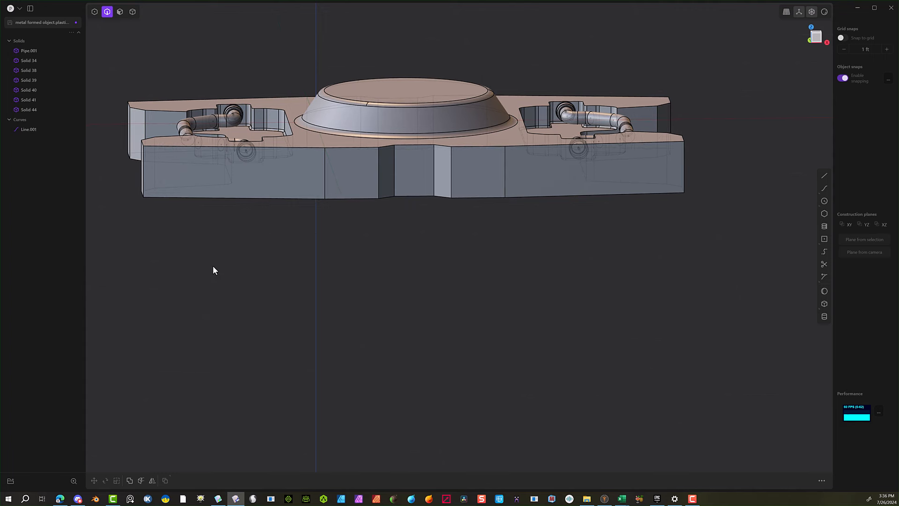
pyautogui.press('KP_1')
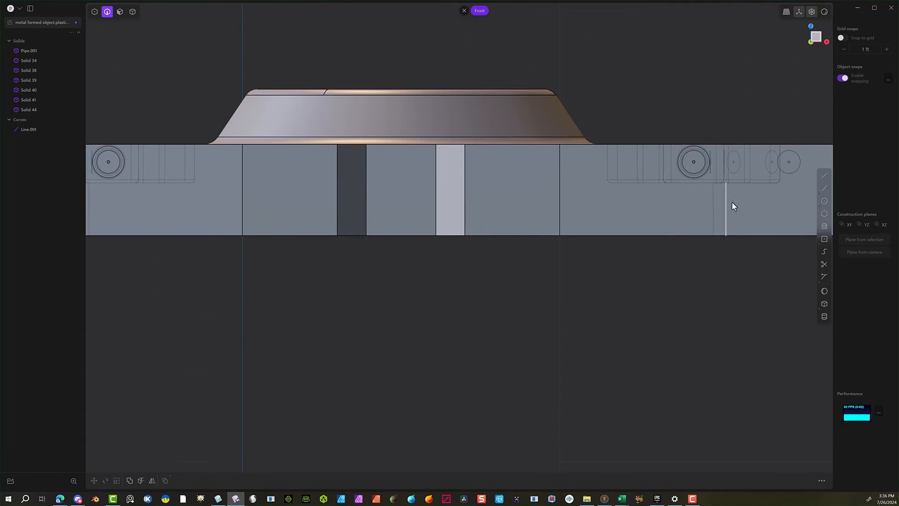
pyautogui.click(823, 177)
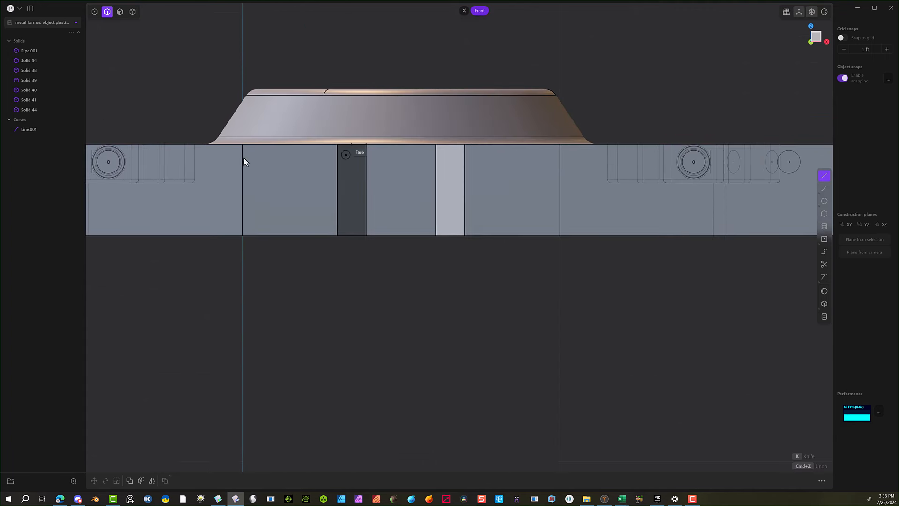
pyautogui.click(202, 115)
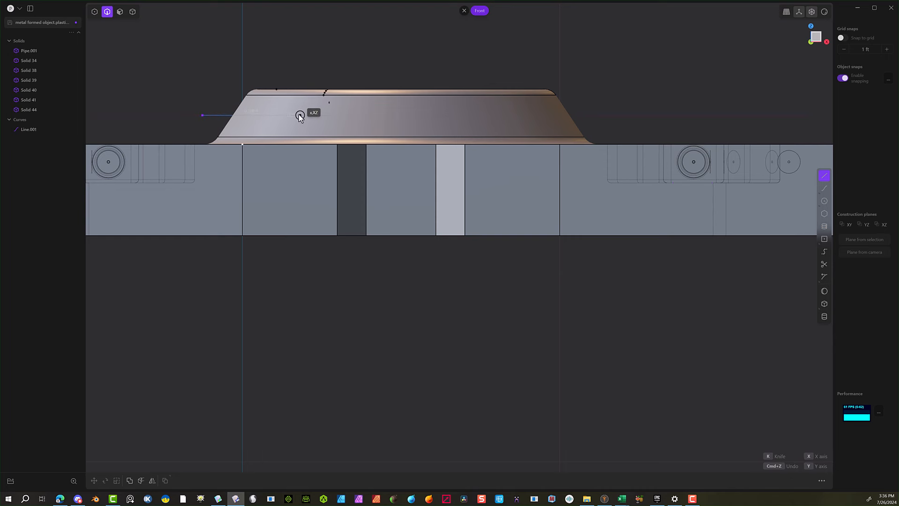
pyautogui.click(302, 123)
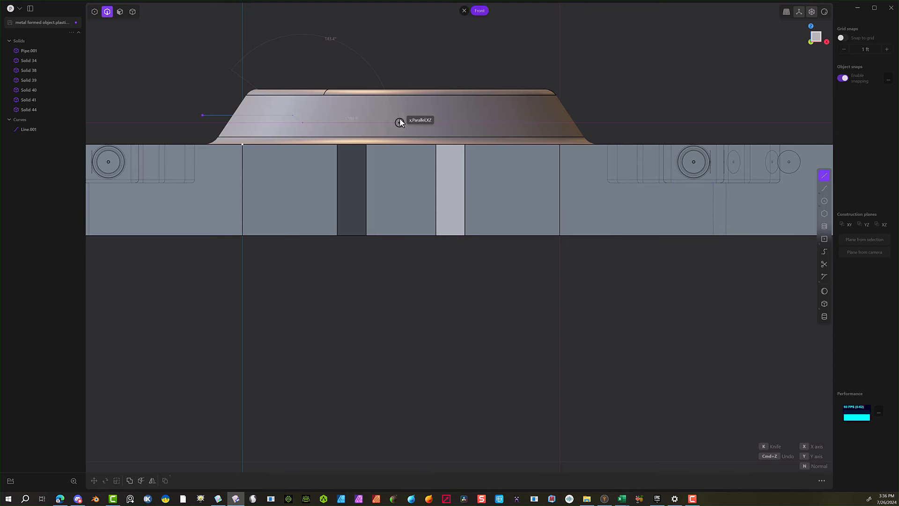
pyautogui.click(717, 119)
pyautogui.press('Return')
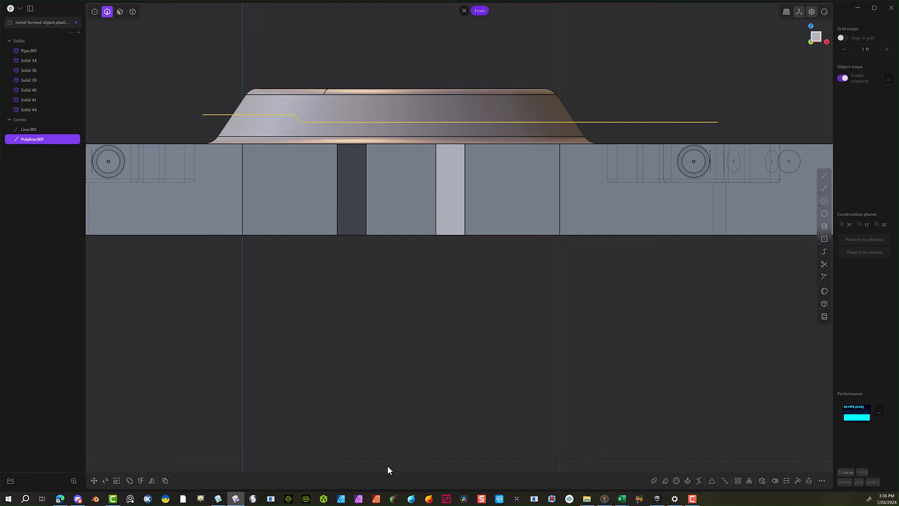
# Mirror the stepped polyline across a freestyle vertical line through the centre of the body's middle front face.
pyautogui.click(152, 480)
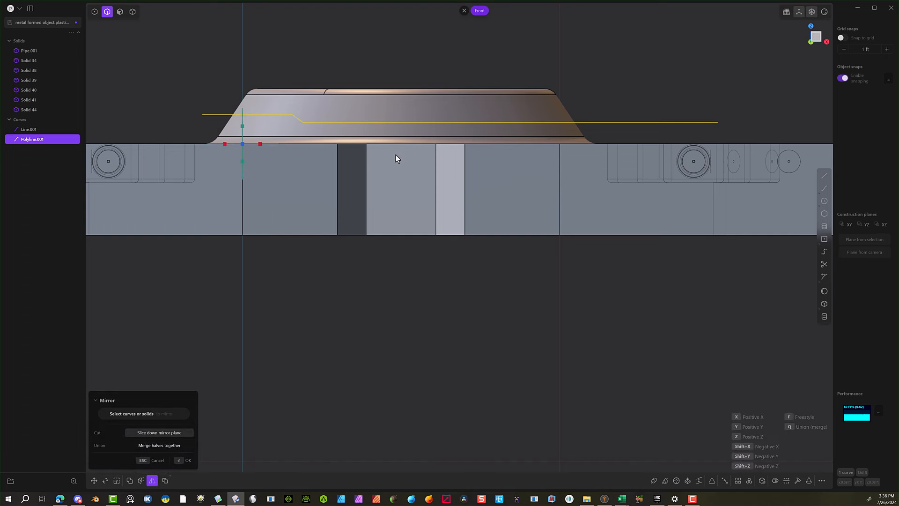
pyautogui.press('f')
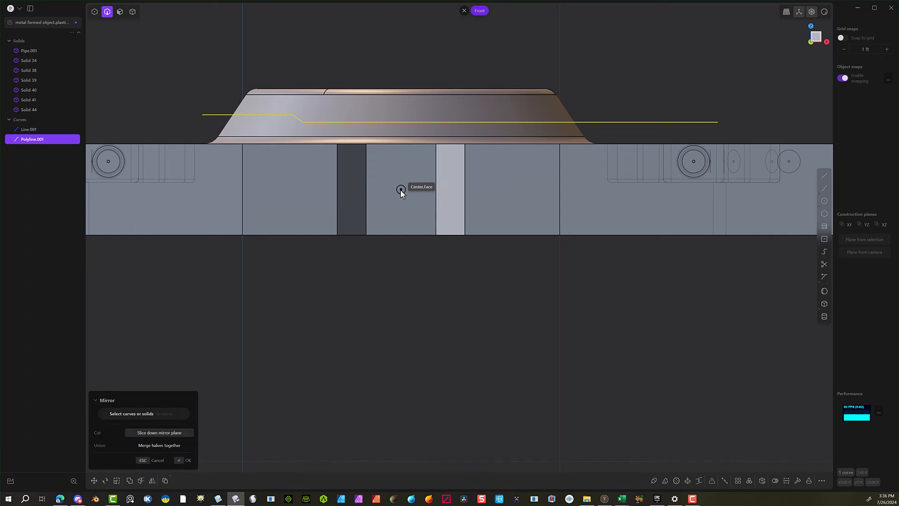
pyautogui.click(401, 189)
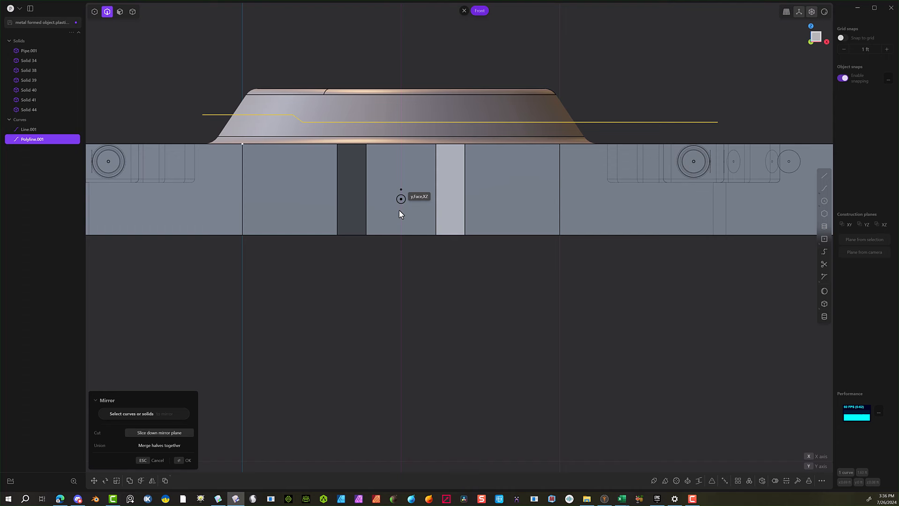
pyautogui.click(403, 284)
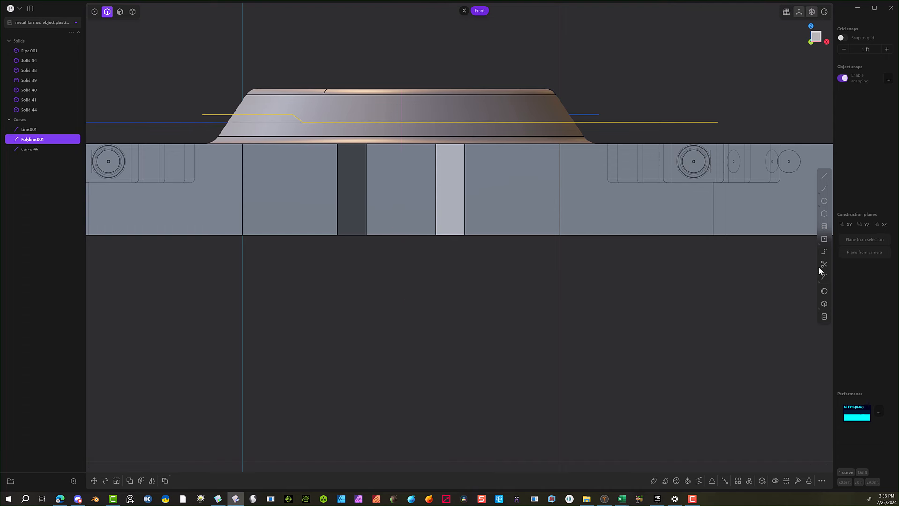
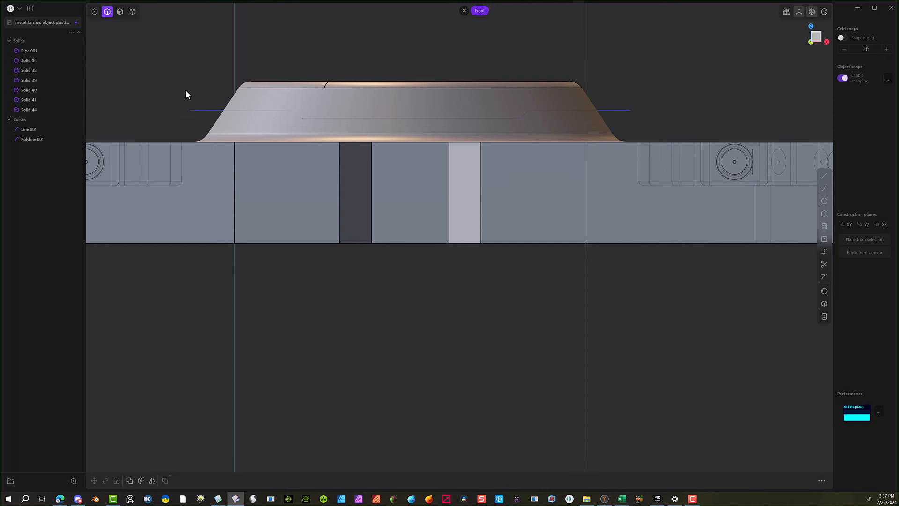
# Duplicate the symmetric stepped polyline and move the copy about 0.02 ft up along Z.
pyautogui.click(204, 110)
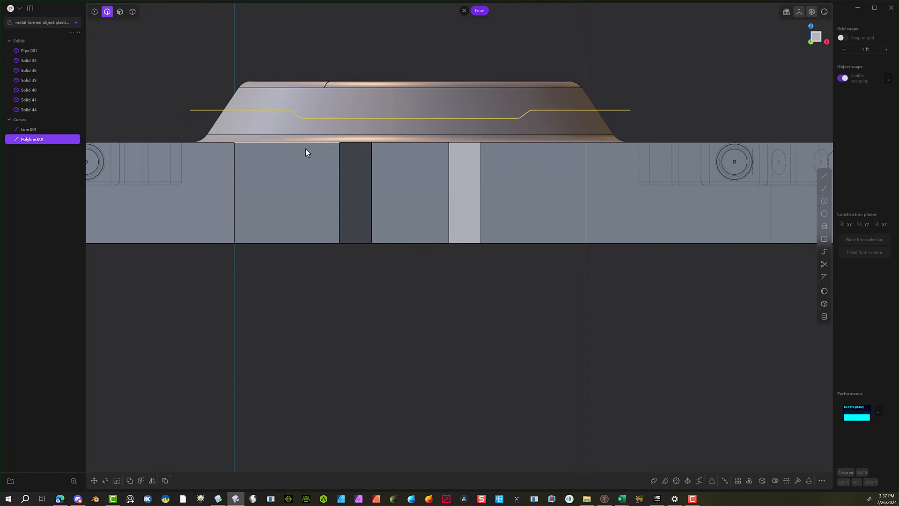
pyautogui.hotkey('ctrl', 'd')
pyautogui.moveTo(409, 80); pyautogui.dragTo(409, 72)
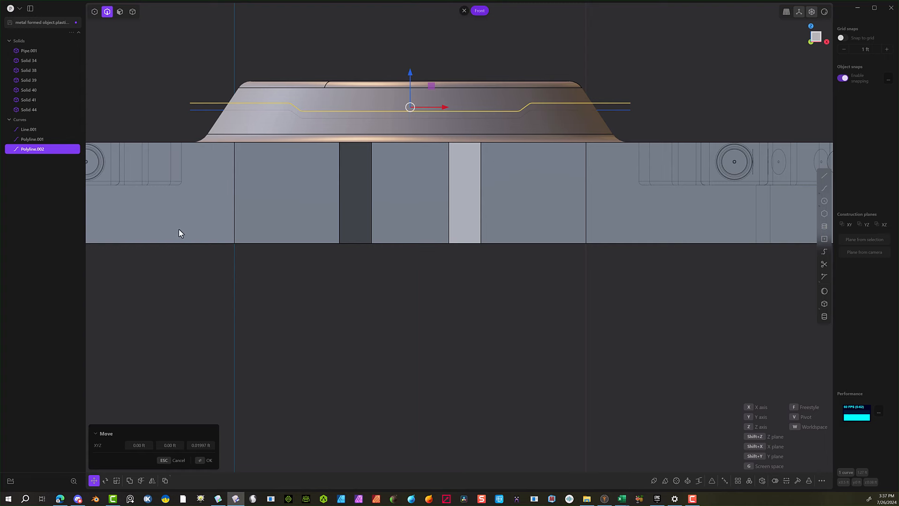
pyautogui.click(208, 462)
pyautogui.press('Escape')
# Close the profile by joining the endpoints of the two stepped polylines with a short vertical line at each end.
pyautogui.click(824, 176)
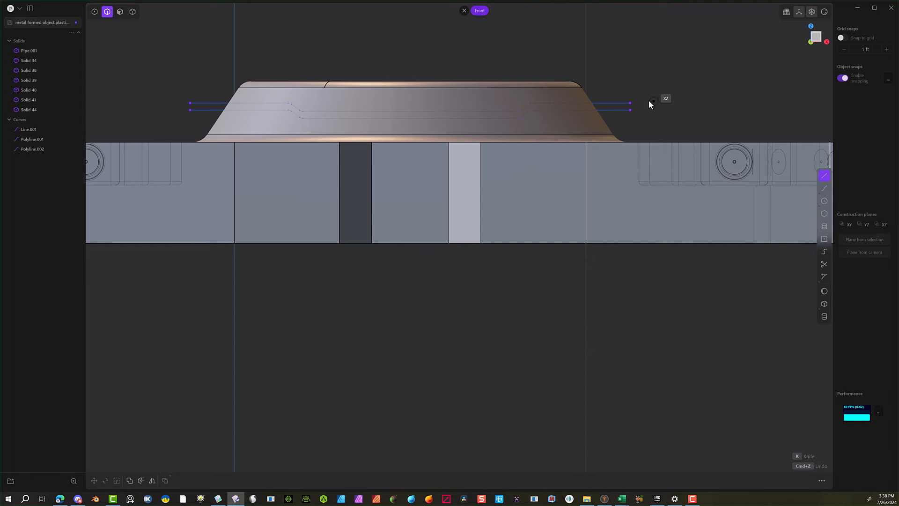
pyautogui.click(630, 102)
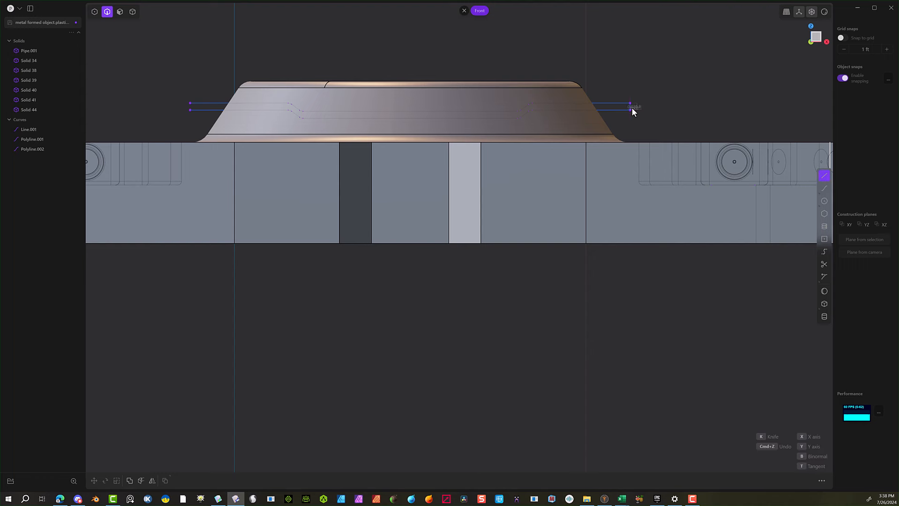
pyautogui.click(629, 110)
pyautogui.click(823, 176)
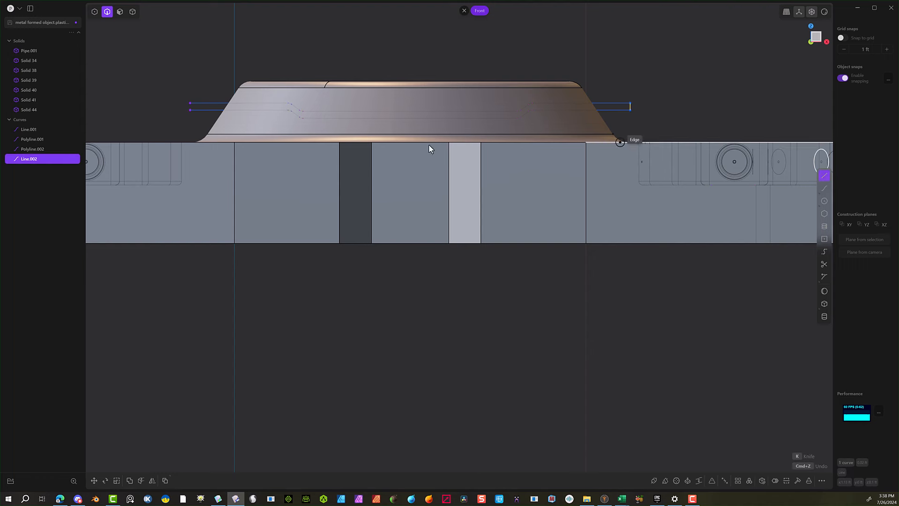
pyautogui.click(190, 111)
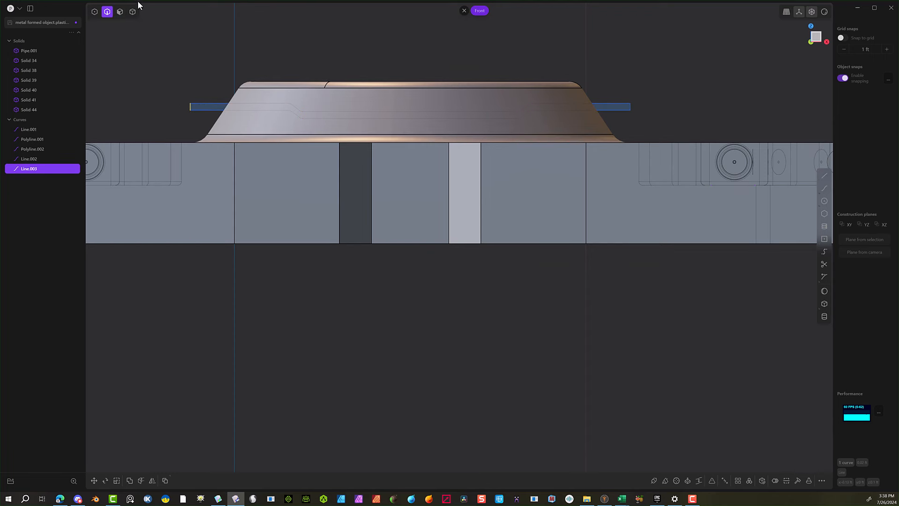
# Extrude the closed stepped profile about 1.9 ft along Y as a separate slab.
pyautogui.click(206, 109)
pyautogui.press('e')
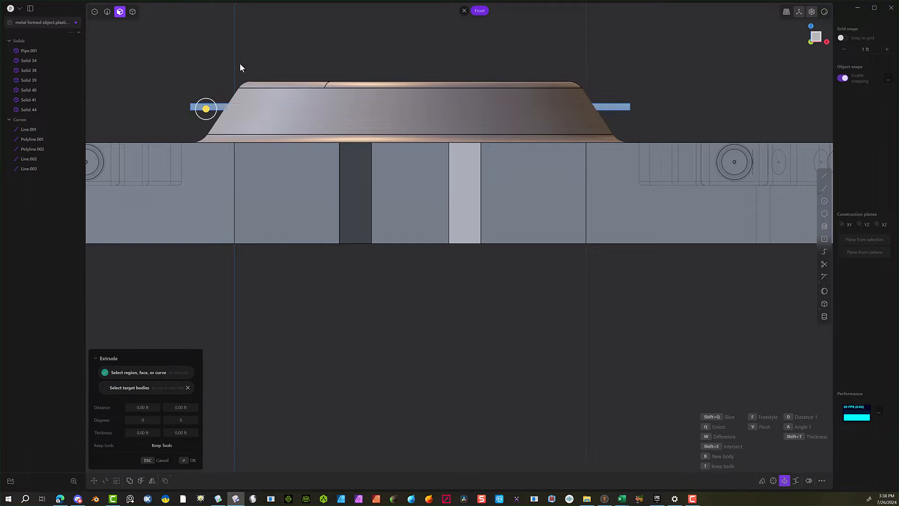
pyautogui.moveTo(239, 63); pyautogui.dragTo(327, 81, button='middle')
pyautogui.scroll(-10, 327, 81)
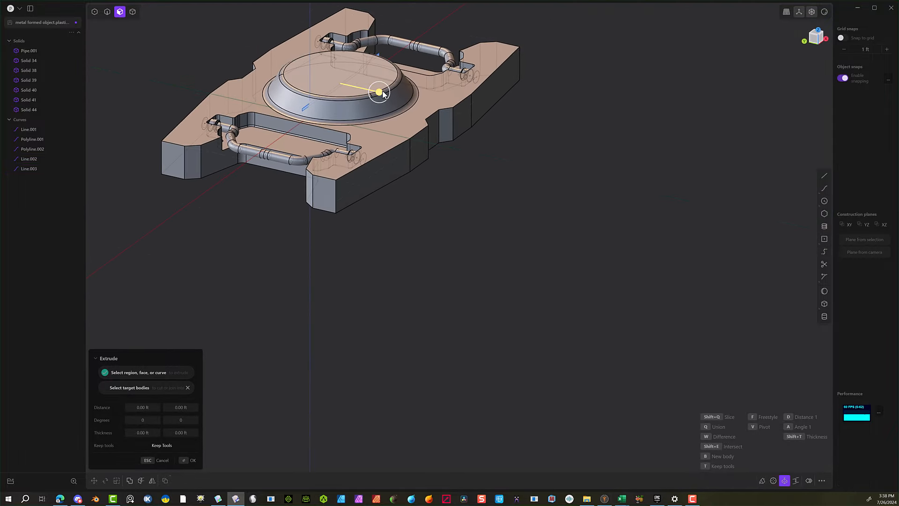
pyautogui.moveTo(379, 92); pyautogui.dragTo(170, 54)
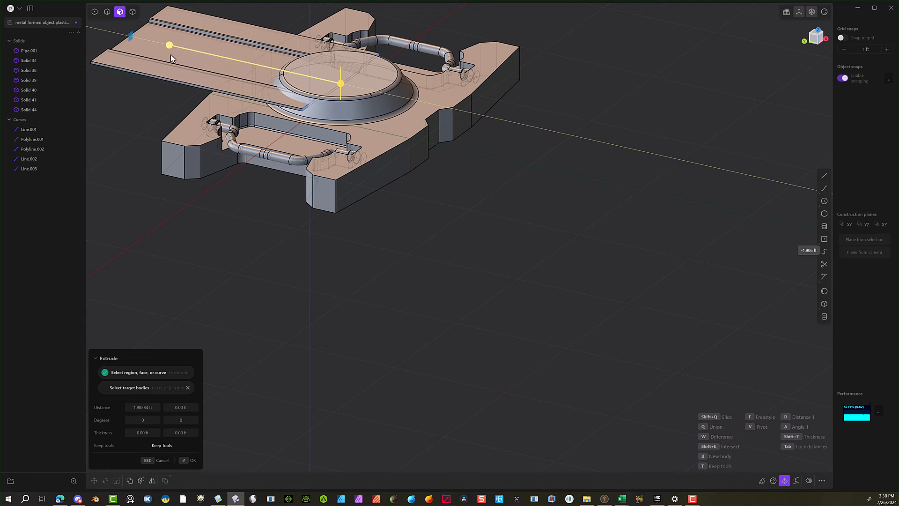
pyautogui.click(187, 459)
pyautogui.click(215, 346)
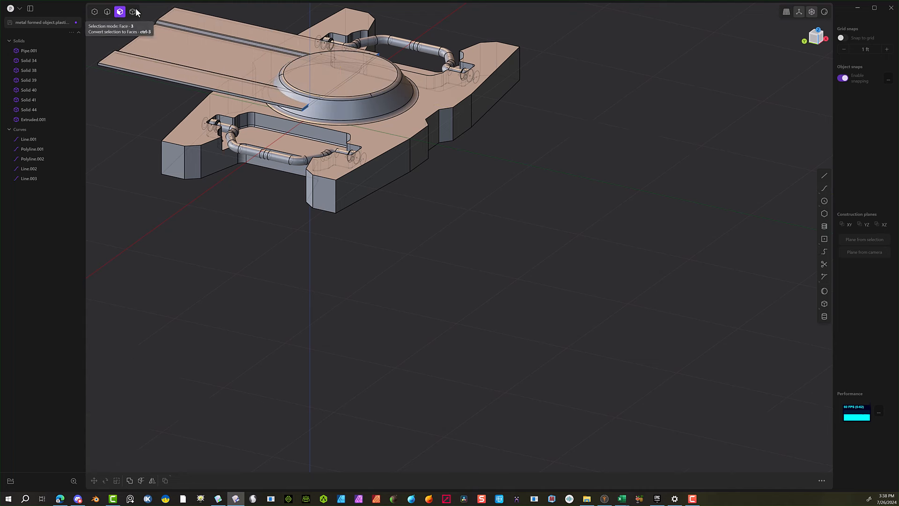
# Move the extruded stepped slab along Y until it passes completely through the tapered central feature.
pyautogui.click(133, 12)
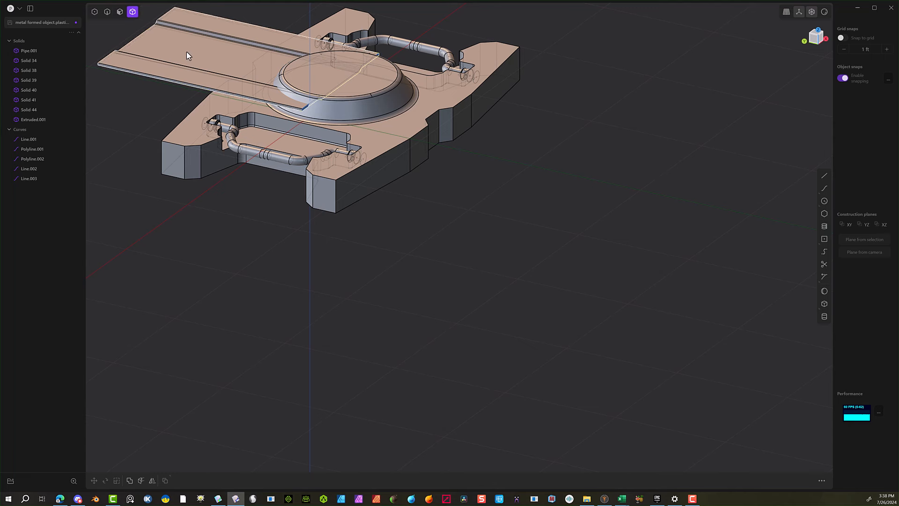
pyautogui.click(186, 52)
pyautogui.press('g')
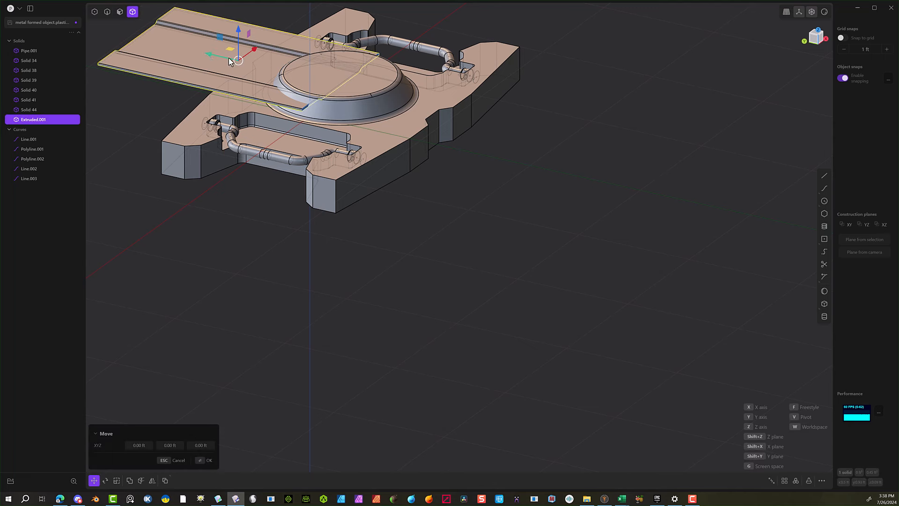
pyautogui.moveTo(207, 54); pyautogui.dragTo(292, 90)
pyautogui.moveTo(467, 75); pyautogui.dragTo(276, 86, button='middle')
pyautogui.click(196, 460)
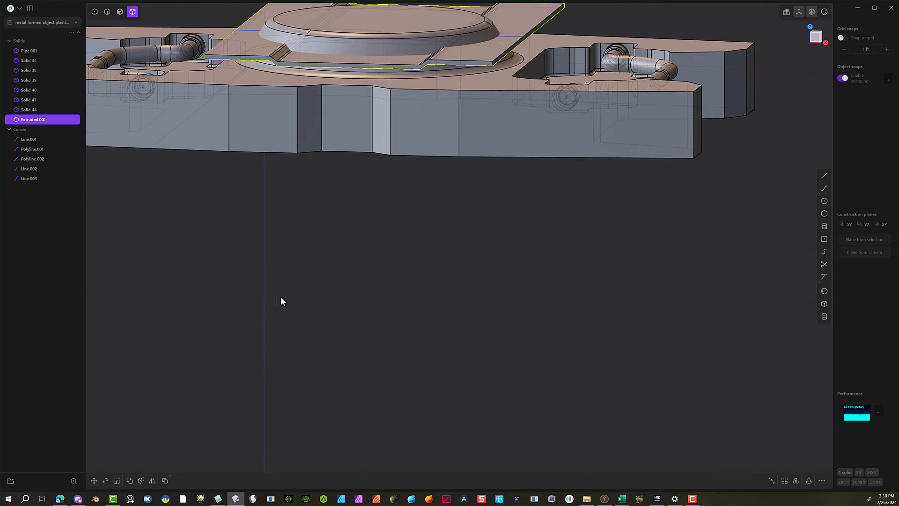
# Slice the main body with the stepped slab using a Boolean, and delete the leftover slab piece outside the tapered feature.
pyautogui.click(355, 24)
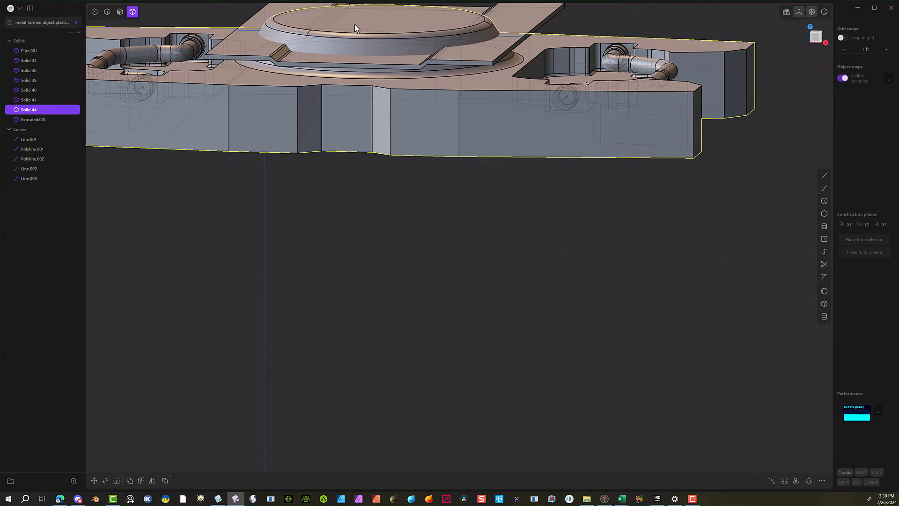
pyautogui.keyDown('shift'); pyautogui.click(256, 55); pyautogui.keyUp('shift')
pyautogui.hotkey('shift', 'd')
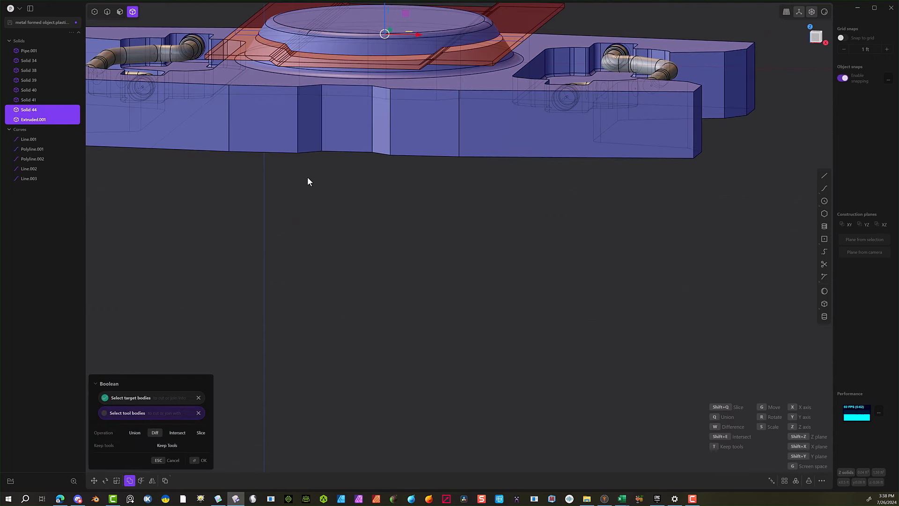
pyautogui.hotkey('shift', 'q')
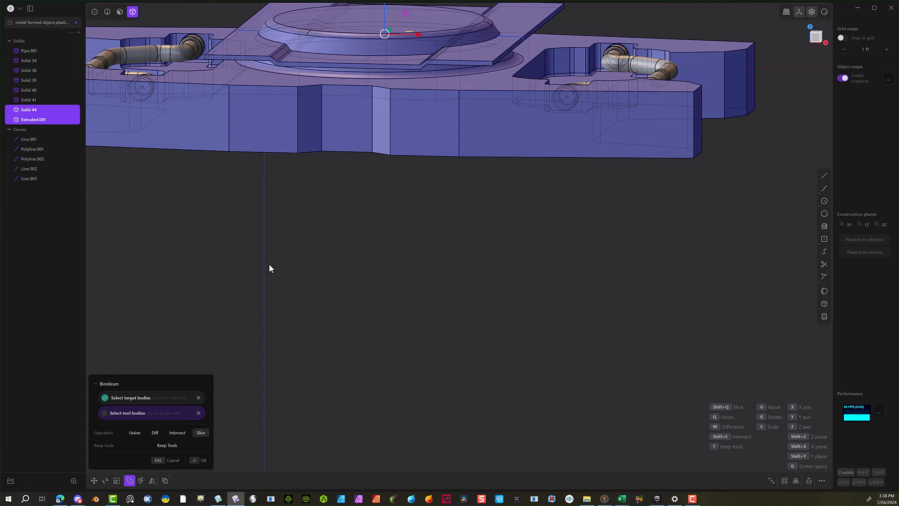
pyautogui.click(198, 461)
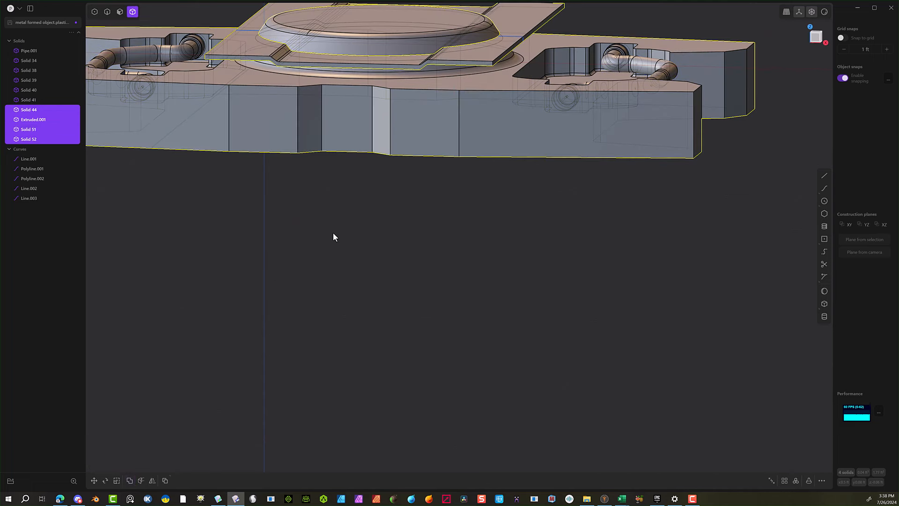
pyautogui.click(237, 53)
pyautogui.press('Delete')
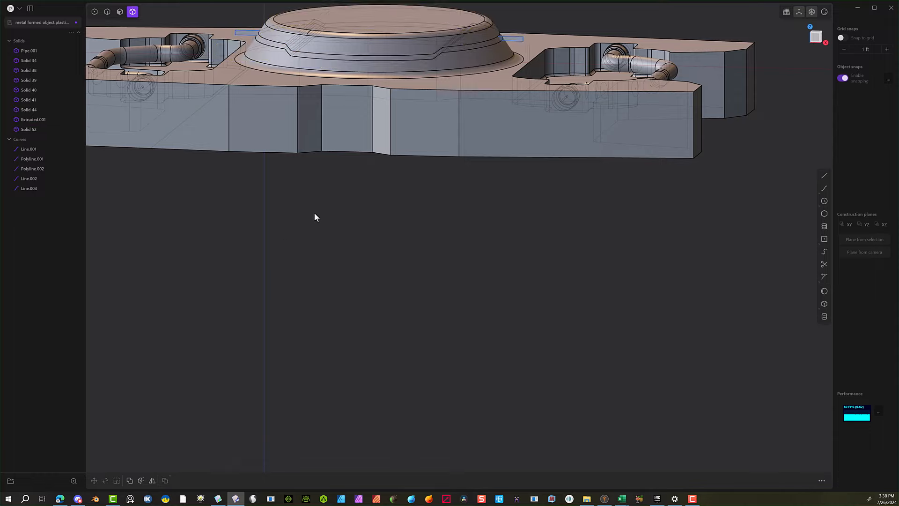
# Hide the top cap piece sliced from the tapered feature.
pyautogui.moveTo(314, 213); pyautogui.dragTo(403, 248, button='middle')
pyautogui.click(235, 54)
pyautogui.moveTo(234, 54); pyautogui.dragTo(269, 123, button='middle')
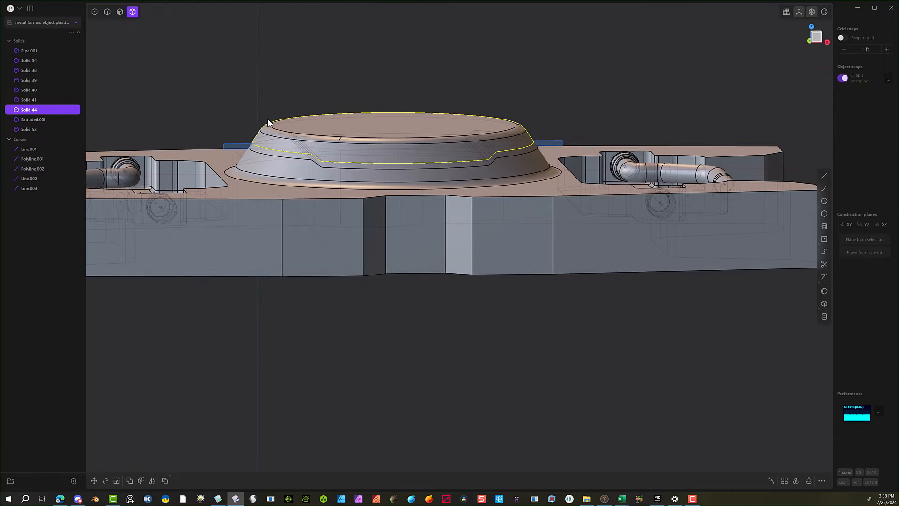
pyautogui.press('h')
# Scale the sliced middle band of the tapered feature to 0.99 in X and Y and 1.00 in Z.
pyautogui.click(324, 161)
pyautogui.moveTo(324, 161); pyautogui.dragTo(735, 48, button='middle')
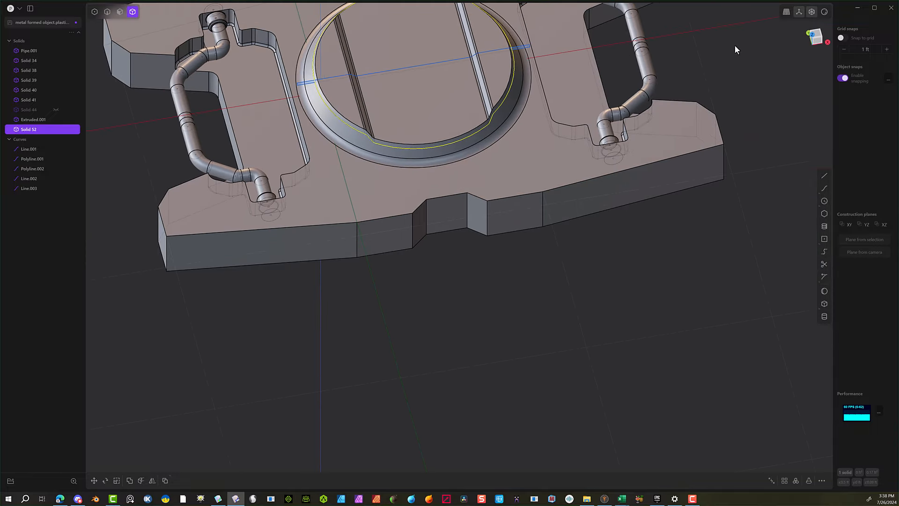
pyautogui.click(817, 34)
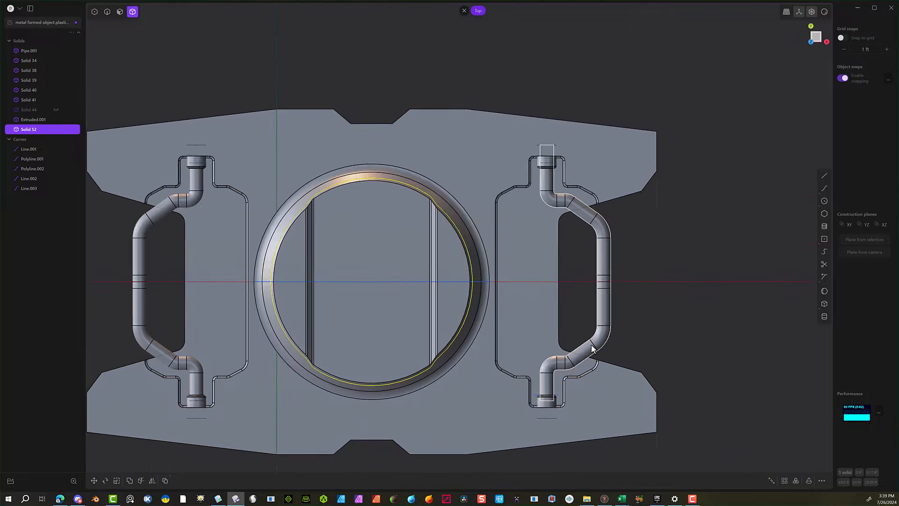
pyautogui.scroll(2, 313, 340)
pyautogui.press('s')
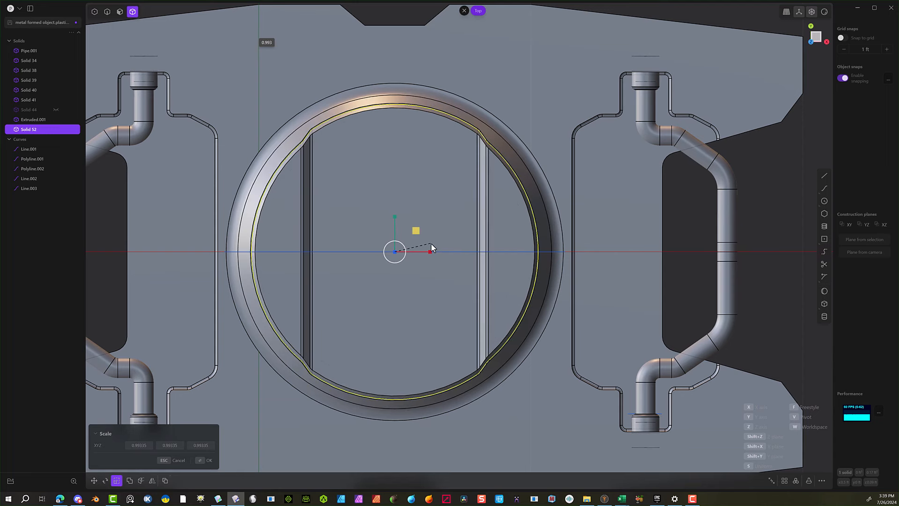
pyautogui.click(430, 244)
pyautogui.click(151, 444)
pyautogui.write('0.99')
pyautogui.press('Tab')
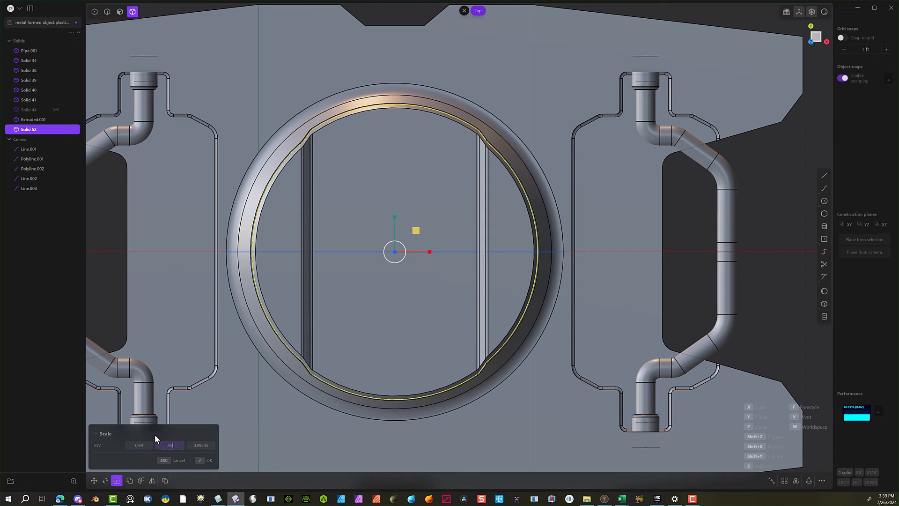
pyautogui.write('.99')
pyautogui.press('Tab')
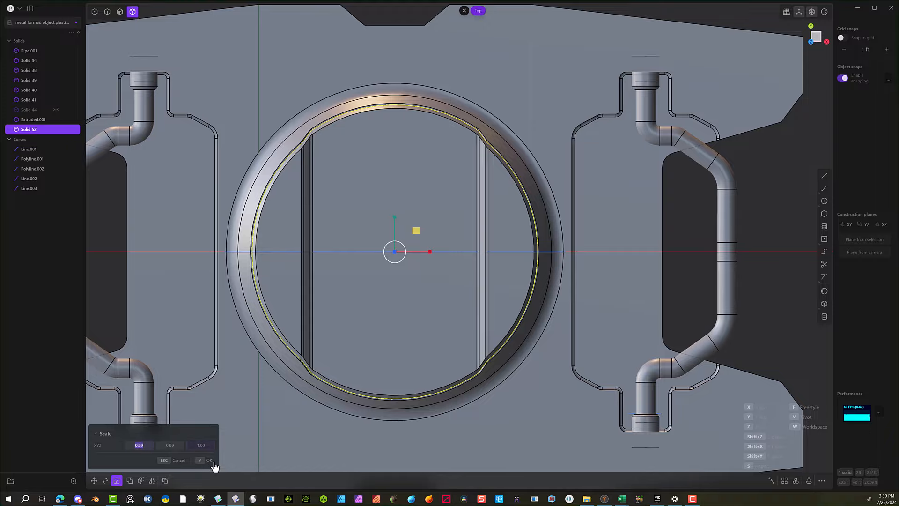
pyautogui.click(206, 460)
# Unhide the top cap piece of the tapered feature.
pyautogui.moveTo(257, 393); pyautogui.dragTo(211, 167, button='middle')
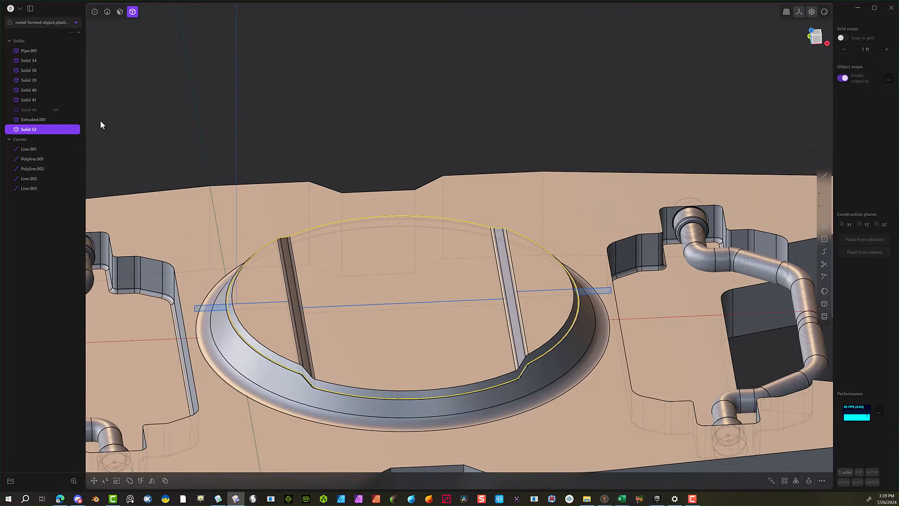
pyautogui.click(56, 109)
pyautogui.scroll(-2, 287, 98)
pyautogui.moveTo(288, 99); pyautogui.dragTo(323, 129, button='middle')
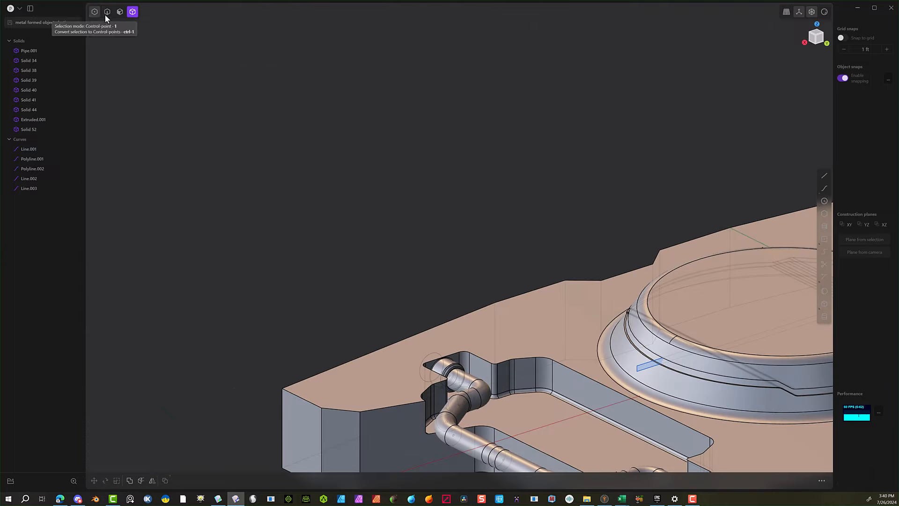
# Fillet the eight vertical edges on the angled inner corners of the body's four end prongs by about 0.021 ft.
pyautogui.click(107, 12)
pyautogui.scroll(-2, 211, 131)
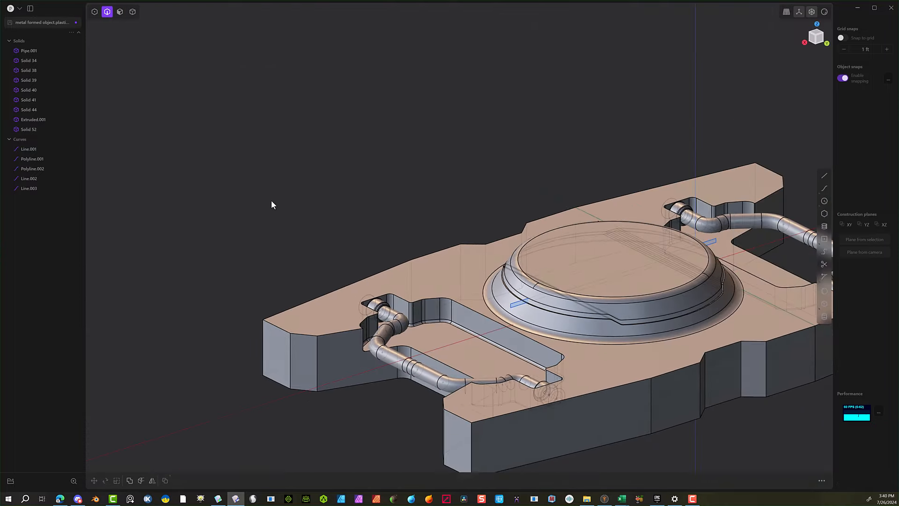
pyautogui.moveTo(271, 201); pyautogui.dragTo(302, 215, button='middle')
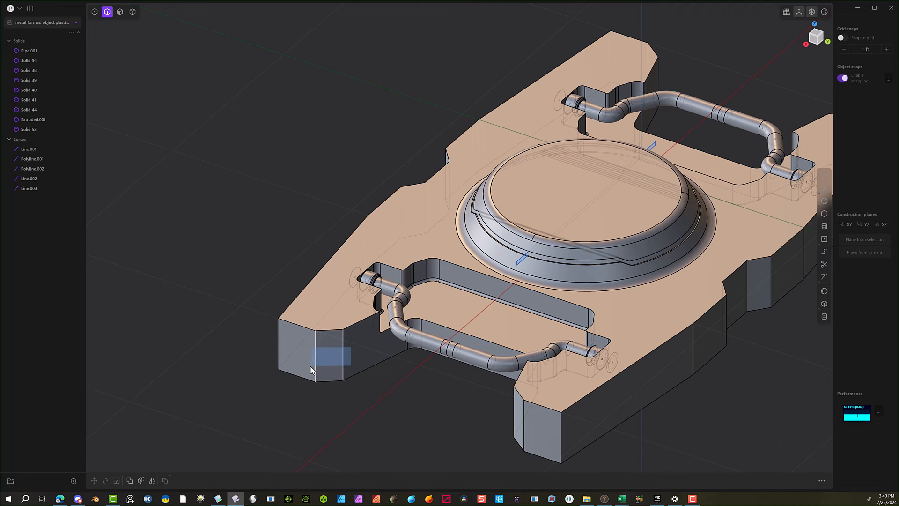
pyautogui.press('f')
pyautogui.moveTo(517, 422); pyautogui.dragTo(550, 439, button='middle')
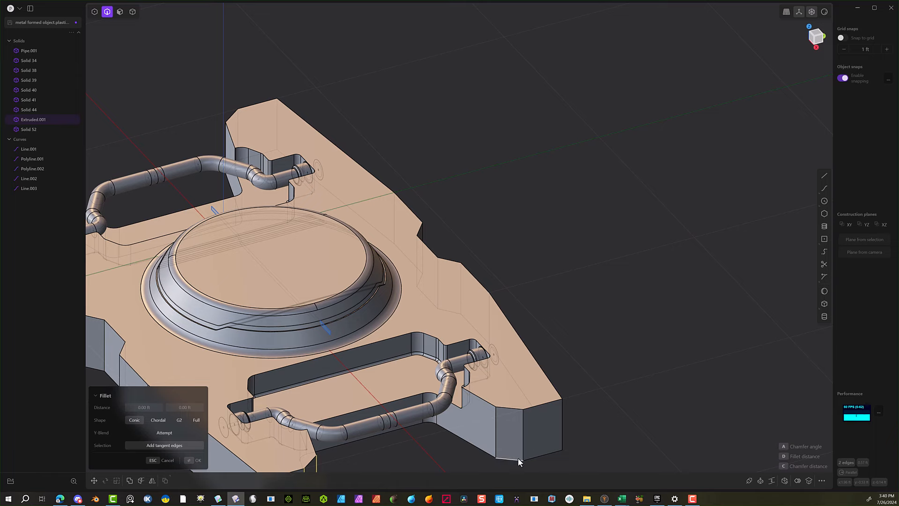
pyautogui.click(493, 442)
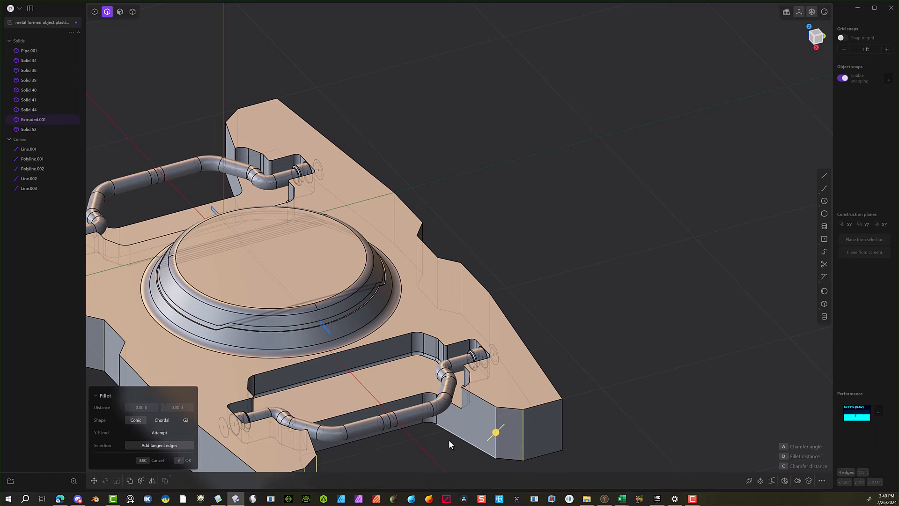
pyautogui.moveTo(452, 441); pyautogui.dragTo(732, 118, button='middle')
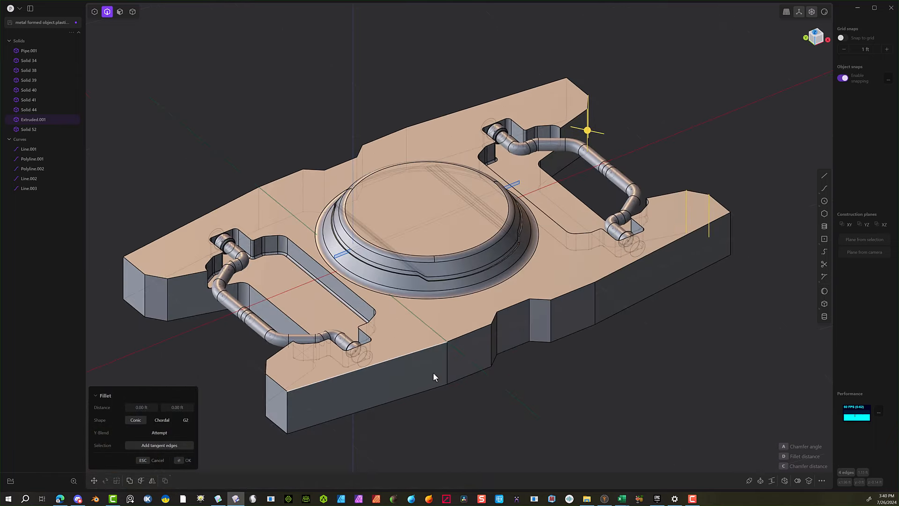
pyautogui.keyDown('shift'); pyautogui.moveTo(479, 432); pyautogui.dragTo(625, 328, button='middle'); pyautogui.keyUp('shift')
pyautogui.scroll(3, 222, 153)
pyautogui.moveTo(357, 151); pyautogui.dragTo(291, 160)
pyautogui.moveTo(346, 291); pyautogui.dragTo(375, 225, button='middle')
pyautogui.click(373, 183)
pyautogui.moveTo(373, 184); pyautogui.dragTo(619, 110, button='middle')
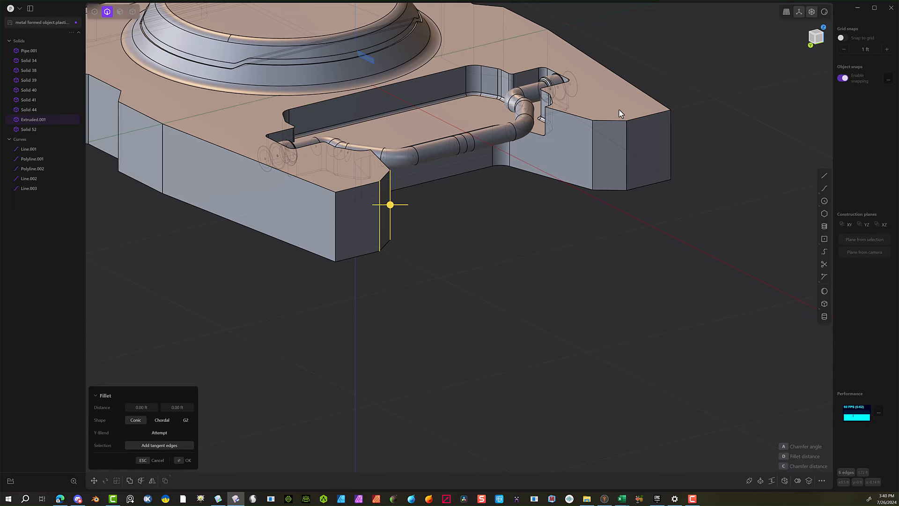
pyautogui.click(630, 150)
pyautogui.click(590, 169)
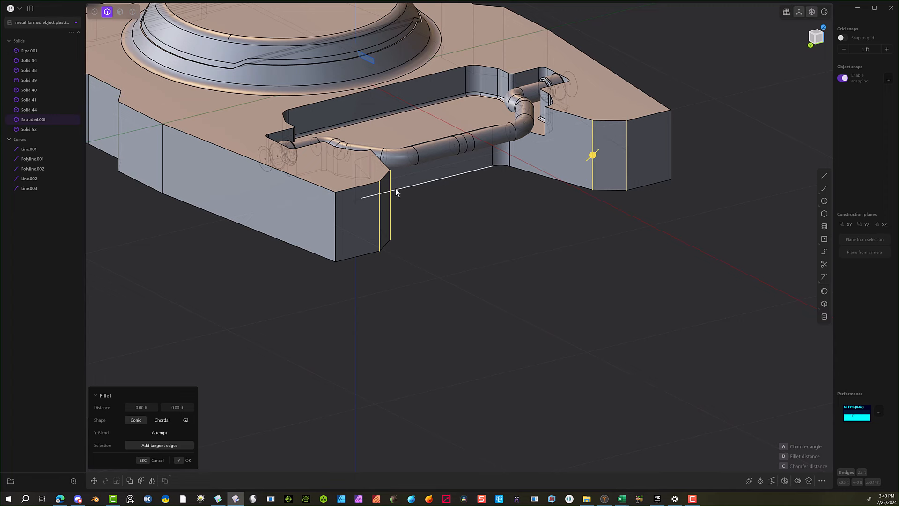
pyautogui.scroll(5, 626, 129)
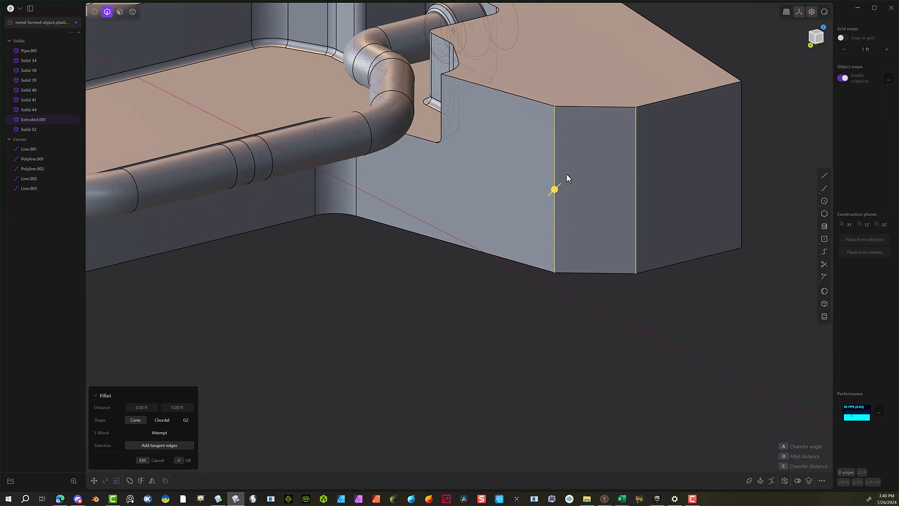
pyautogui.moveTo(553, 185); pyautogui.dragTo(551, 195)
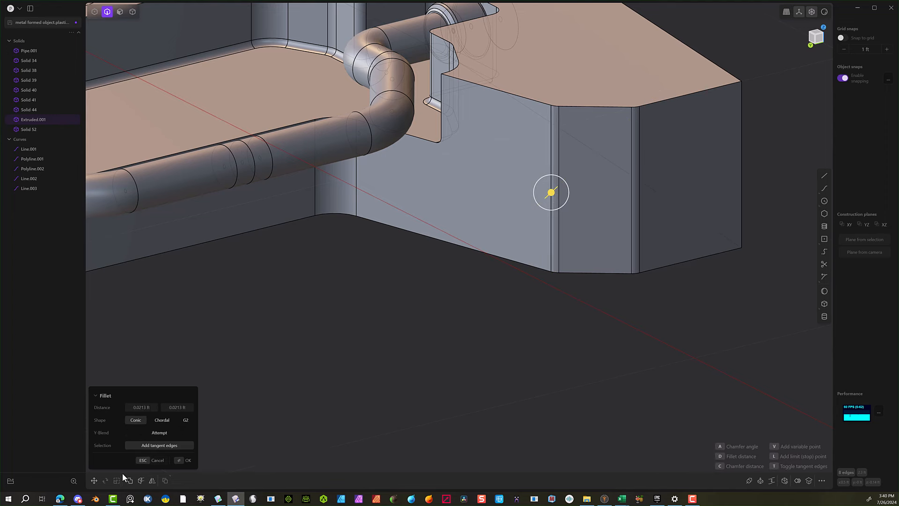
pyautogui.click(180, 459)
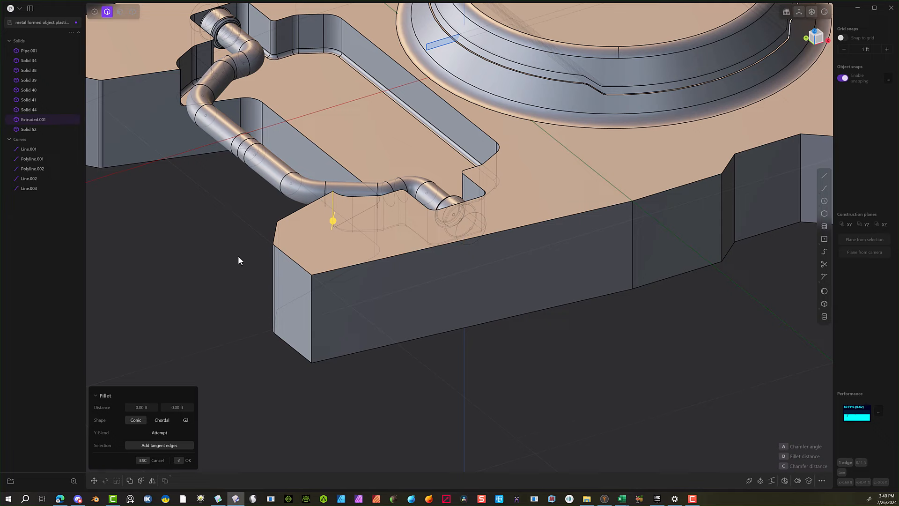
# Fillet the two vertical edges where one handle recess opens through the inner prong faces by about 0.01 ft.
pyautogui.moveTo(372, 250); pyautogui.dragTo(273, 438, button='middle')
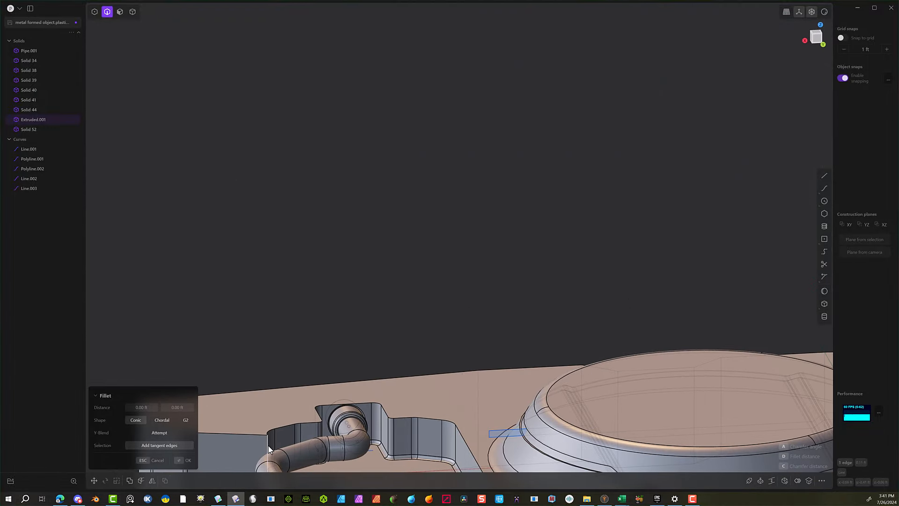
pyautogui.click(268, 447)
pyautogui.moveTo(267, 447)
pyautogui.mouseDown(button='middle')
pyautogui.moveTo(275, 369)
pyautogui.moveTo(403, 178)
pyautogui.moveTo(361, 208)
pyautogui.moveTo(326, 269)
pyautogui.moveTo(395, 249)
pyautogui.moveTo(341, 198)
pyautogui.mouseUp(button='middle')
pyautogui.scroll(-2, 415, 298)
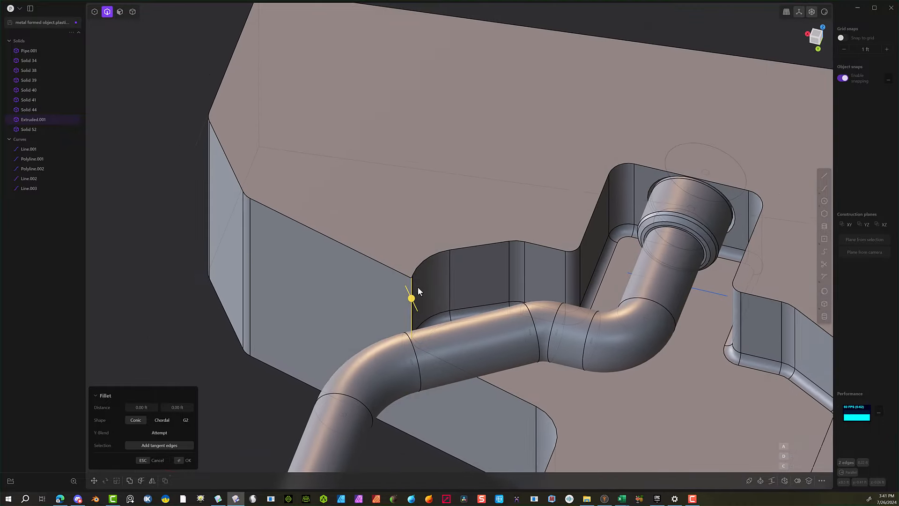
pyautogui.moveTo(415, 300); pyautogui.dragTo(426, 301)
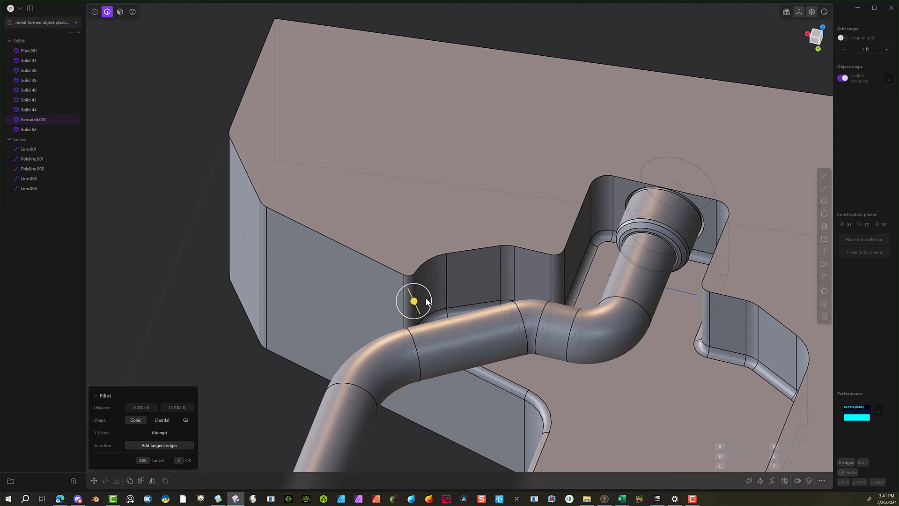
pyautogui.scroll(-4, 417, 301)
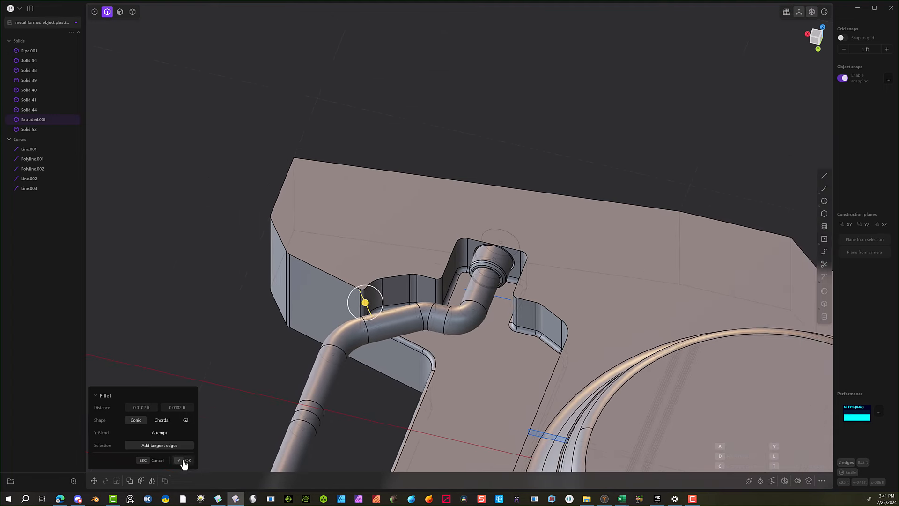
pyautogui.click(187, 460)
pyautogui.moveTo(197, 324); pyautogui.dragTo(370, 285, button='middle')
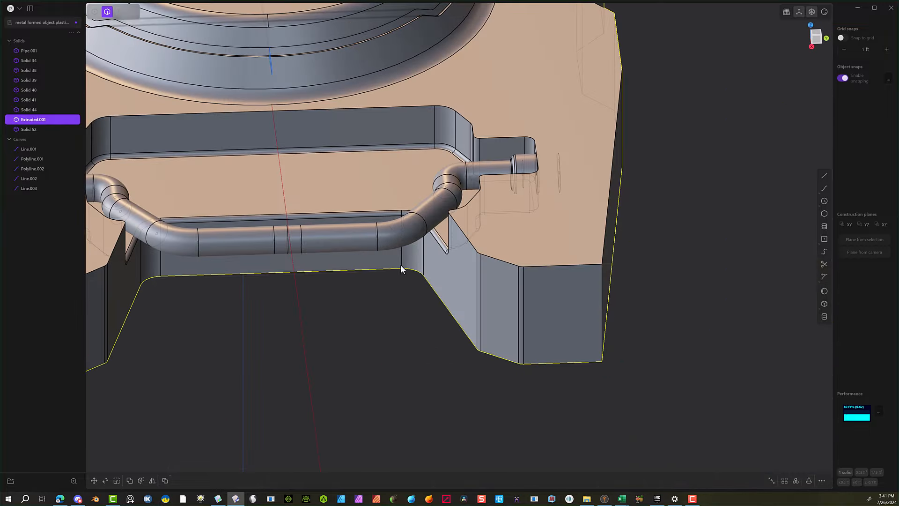
# Fillet the top-face edges around the two handle recess openings and adjoining prongs by about 0.001 ft.
pyautogui.moveTo(475, 196); pyautogui.dragTo(619, 443, button='middle')
pyautogui.click(420, 148)
pyautogui.press('f')
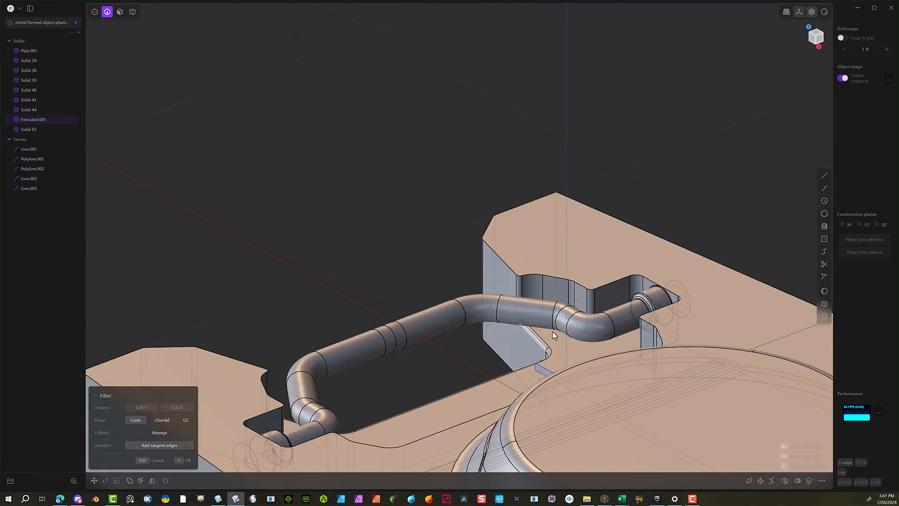
pyautogui.click(560, 279)
pyautogui.scroll(5, 566, 276)
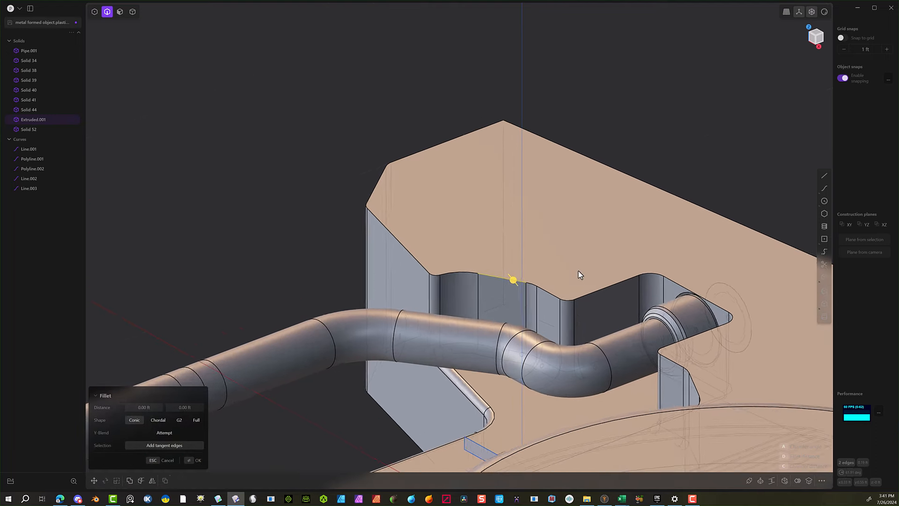
pyautogui.scroll(6, 489, 288)
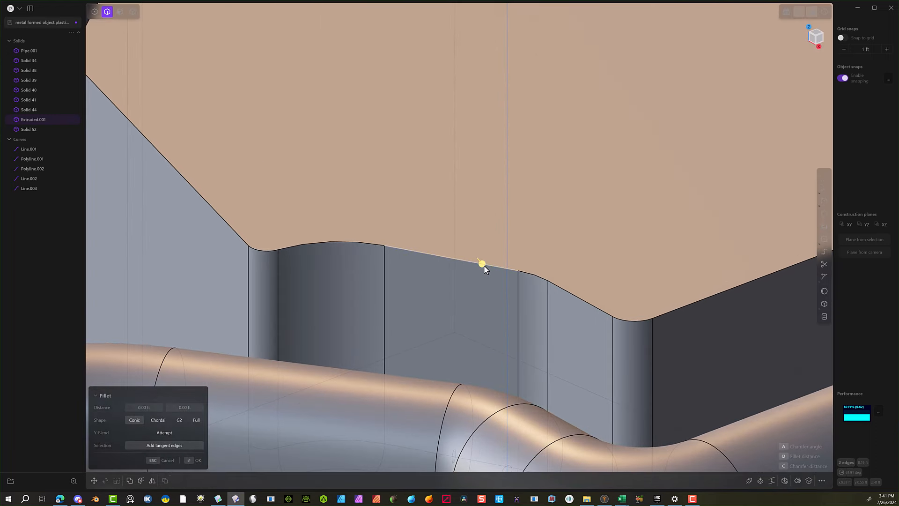
pyautogui.moveTo(483, 265); pyautogui.dragTo(482, 265)
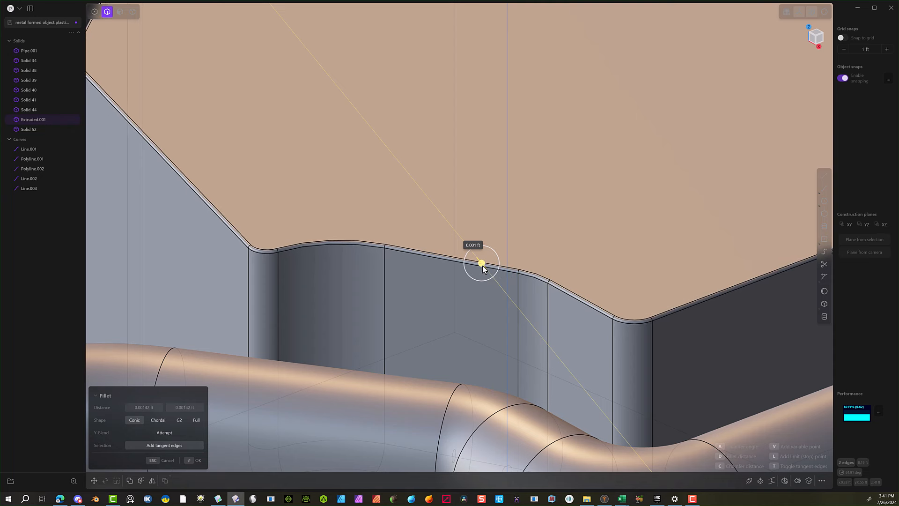
pyautogui.click(196, 459)
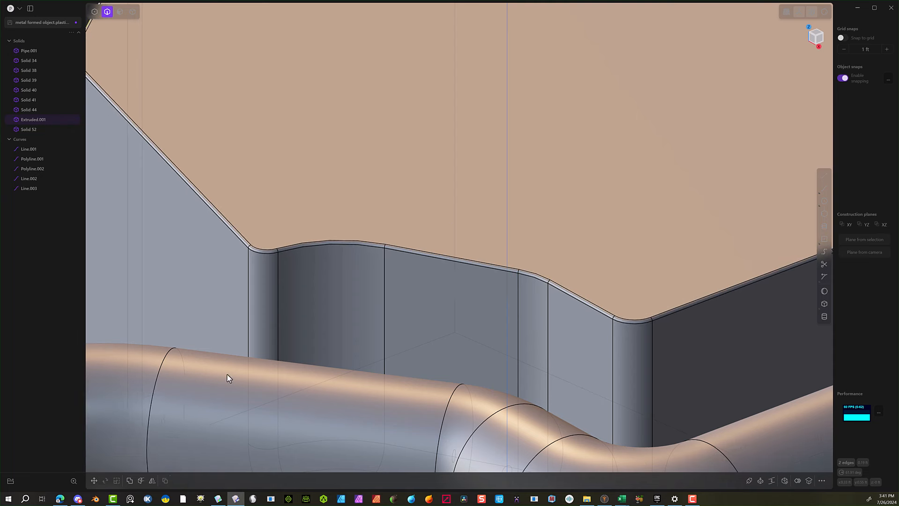
# Draw a small circle on the upper-left area of the tapered feature's top cap face in top view.
pyautogui.moveTo(227, 374); pyautogui.dragTo(298, 302, button='middle')
pyautogui.scroll(-5, 352, 287)
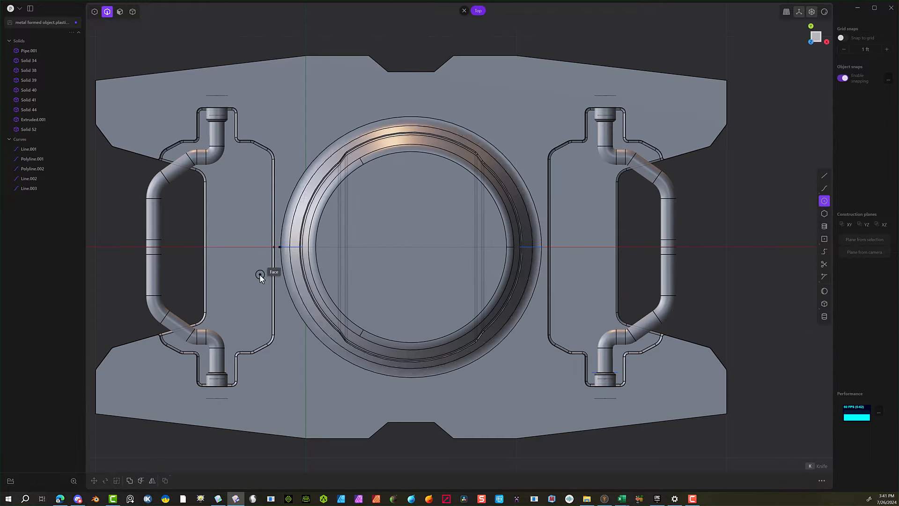
pyautogui.scroll(3, 346, 214)
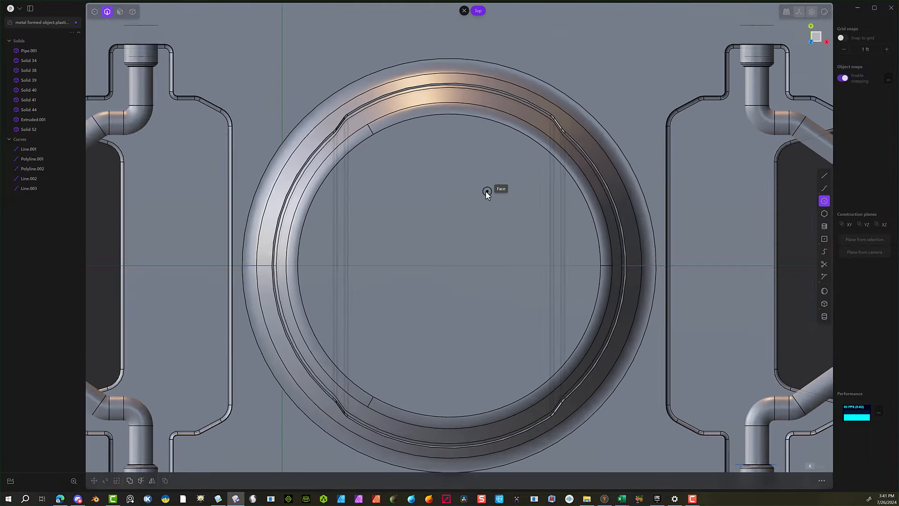
pyautogui.scroll(2, 485, 191)
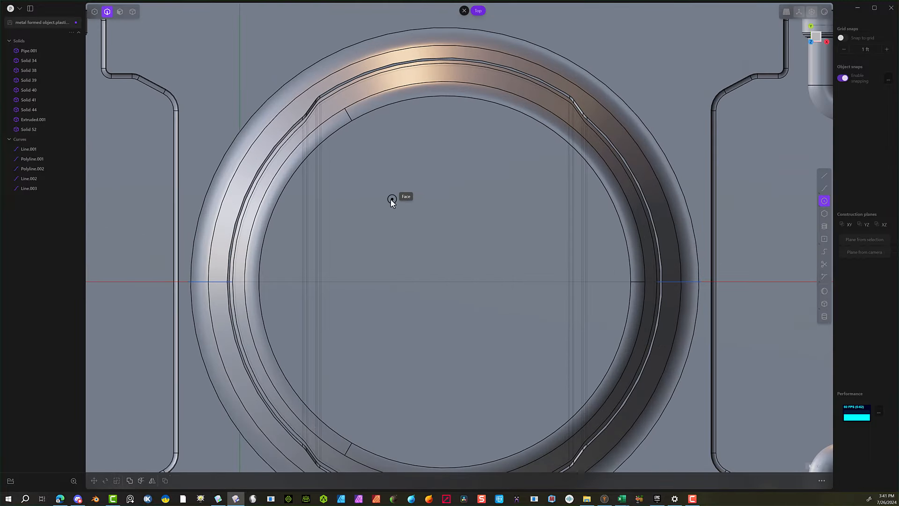
pyautogui.click(367, 183)
pyautogui.click(396, 183)
pyautogui.scroll(-4, 392, 228)
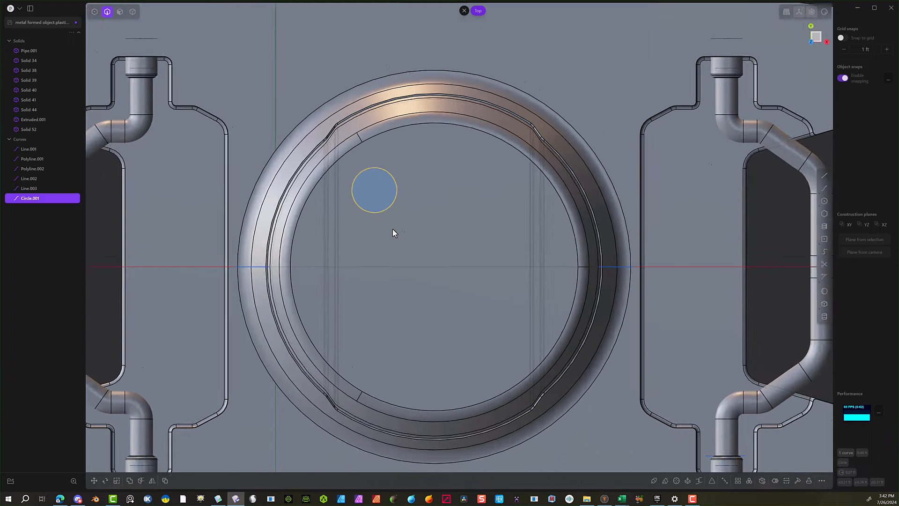
# Mirror the small circle across the cap's centre in X with a freestyle mirror plane.
pyautogui.moveTo(392, 229); pyautogui.dragTo(397, 201, button='middle')
pyautogui.hotkey('alt', 'x')
pyautogui.click(817, 37)
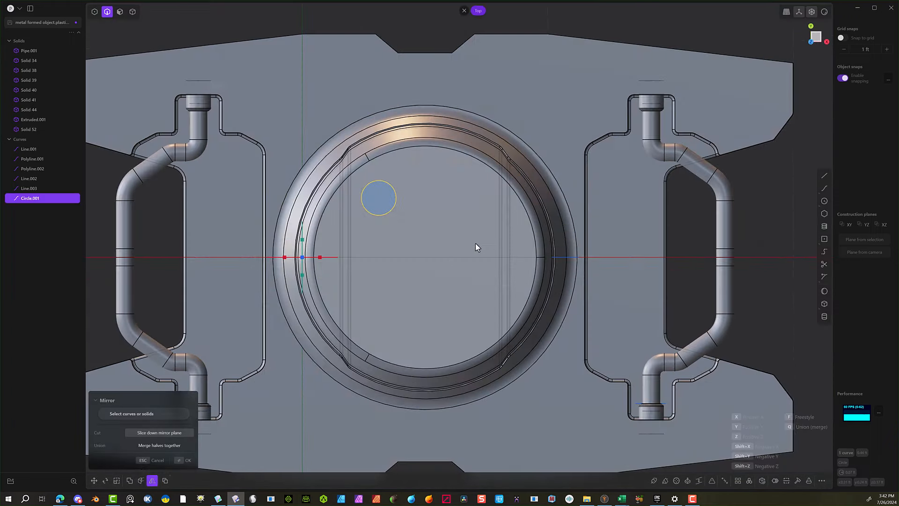
pyautogui.press('f')
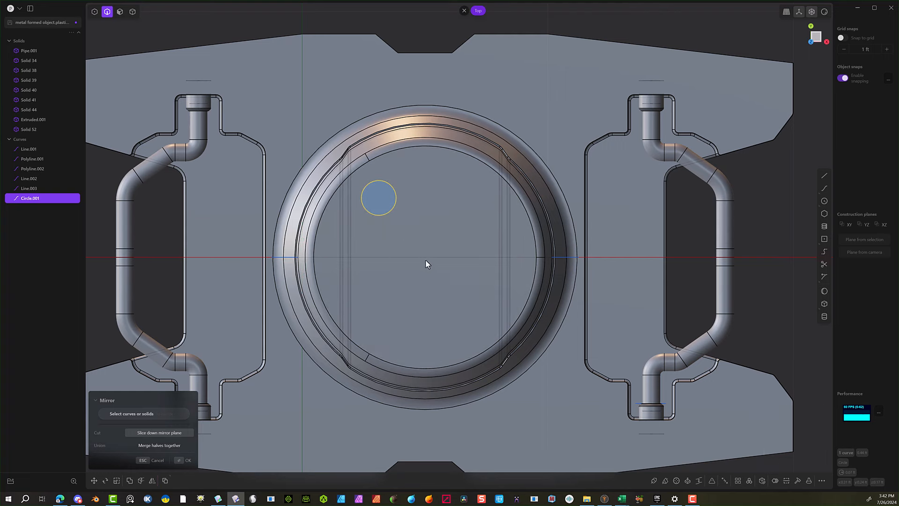
pyautogui.click(424, 257)
pyautogui.click(425, 283)
pyautogui.click(183, 460)
# Mirror both small circles in Y, one after the other, to make a symmetric set of four on the cap.
pyautogui.click(153, 481)
pyautogui.click(302, 232)
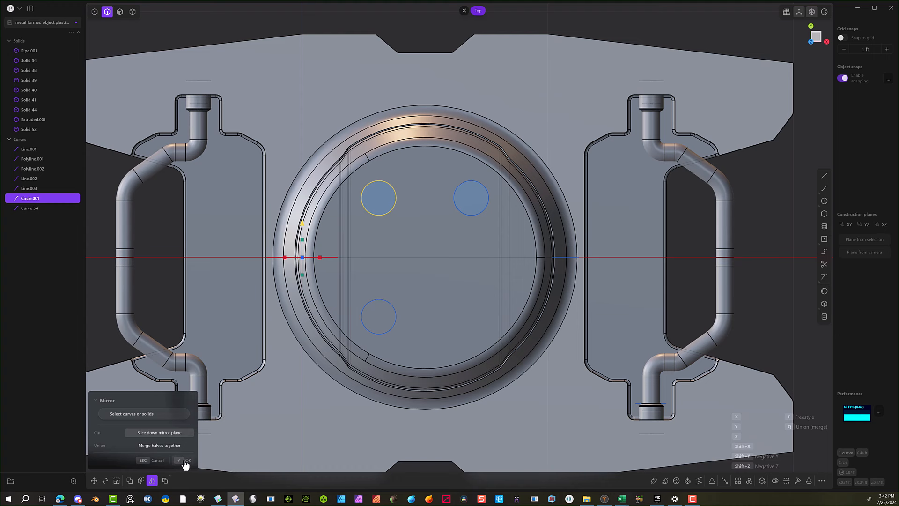
pyautogui.click(185, 462)
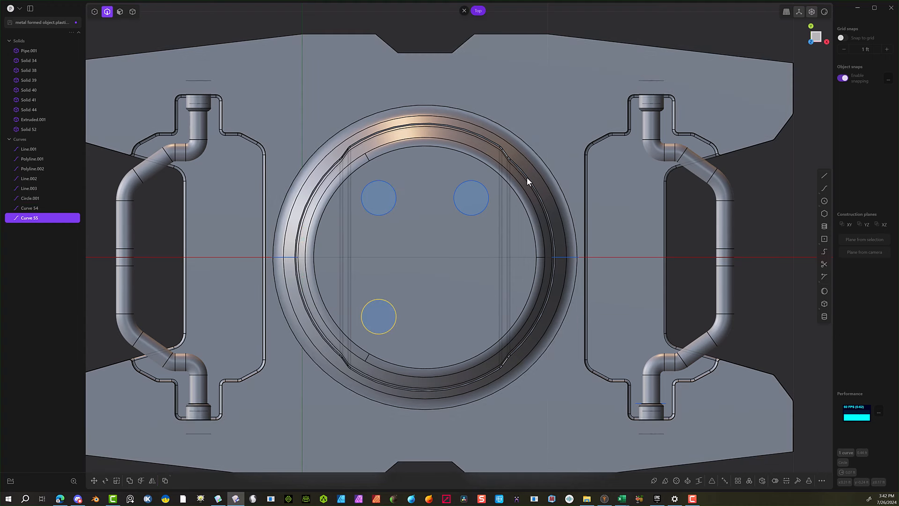
pyautogui.click(479, 213)
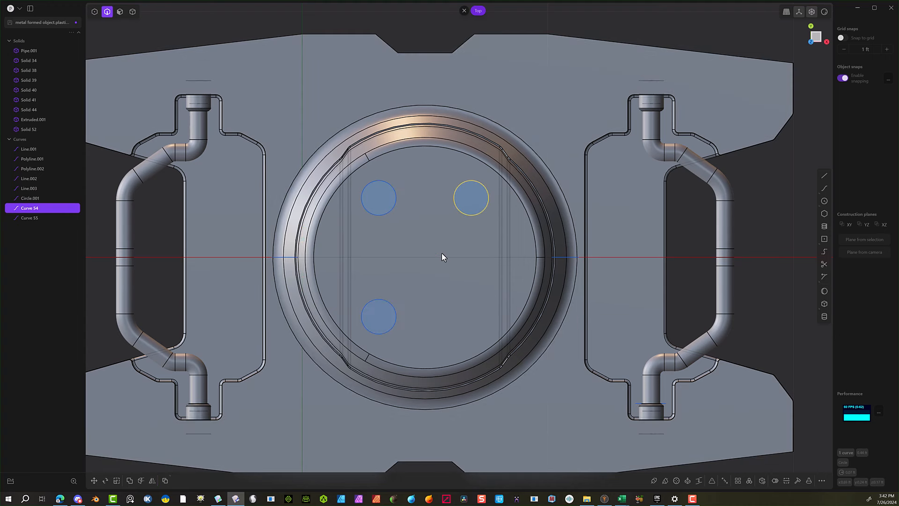
pyautogui.press('f')
pyautogui.hotkey('alt', 'x')
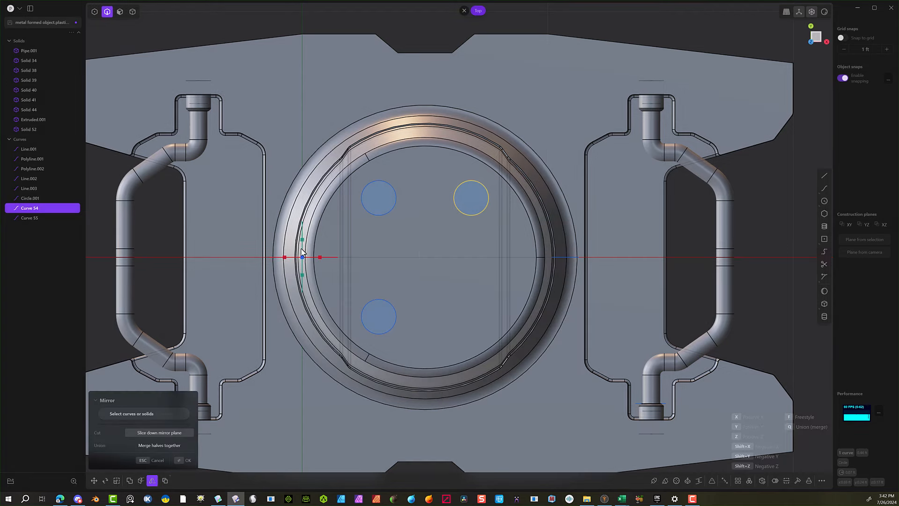
pyautogui.click(302, 239)
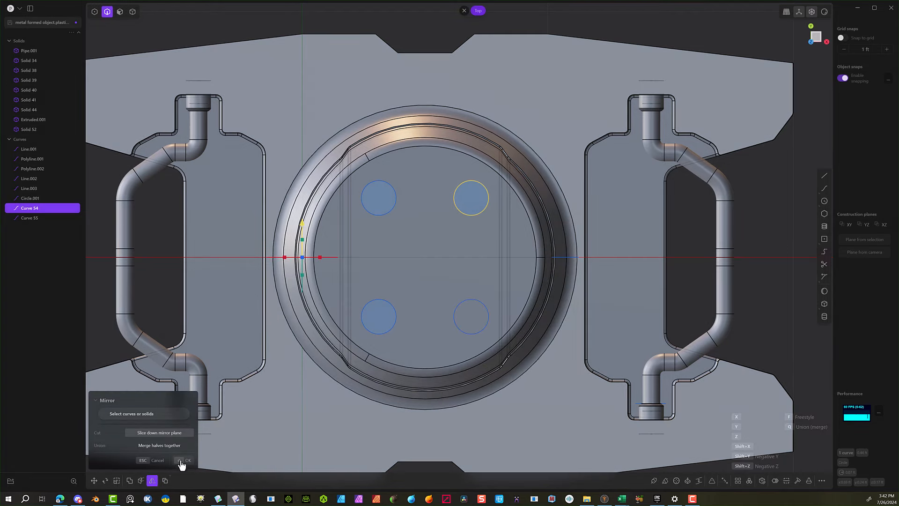
pyautogui.click(188, 460)
# Move all four small circles straight up in Z so they float above the cap.
pyautogui.scroll(-2, 162, 283)
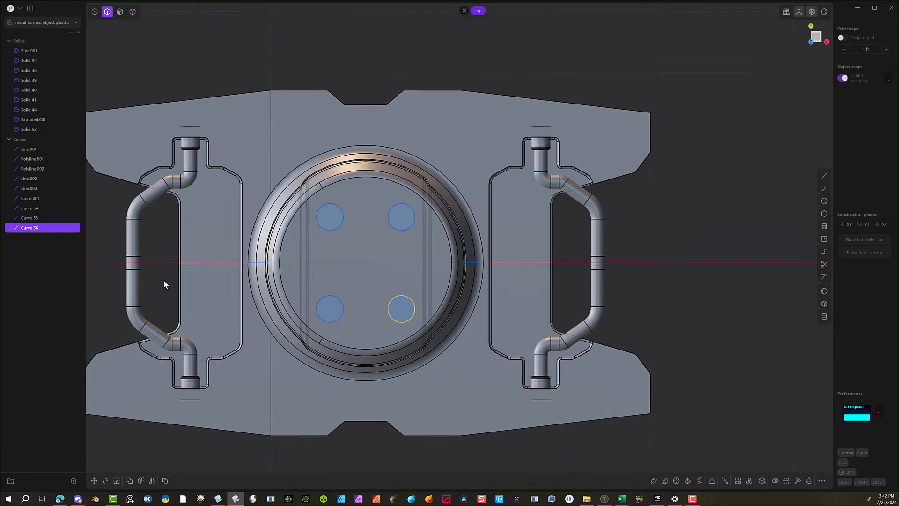
pyautogui.moveTo(164, 279); pyautogui.dragTo(339, 224, button='middle')
pyautogui.scroll(3, 339, 223)
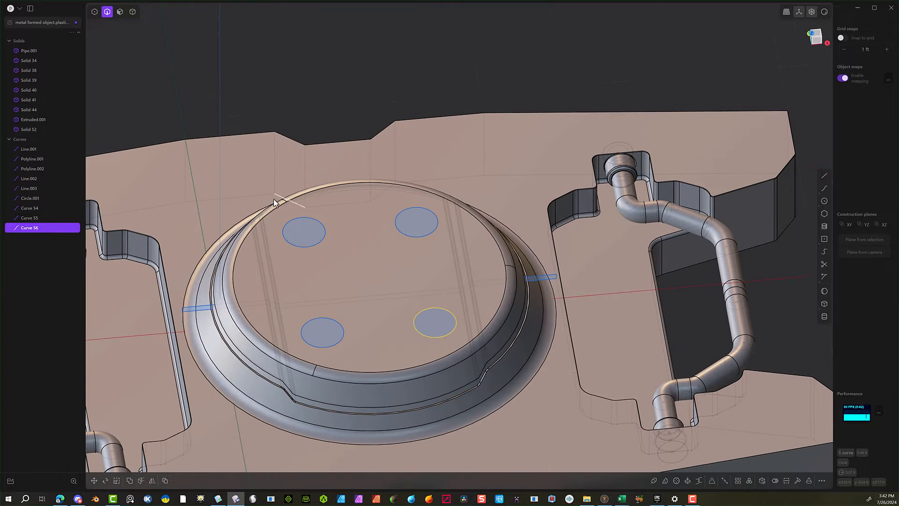
pyautogui.click(316, 242)
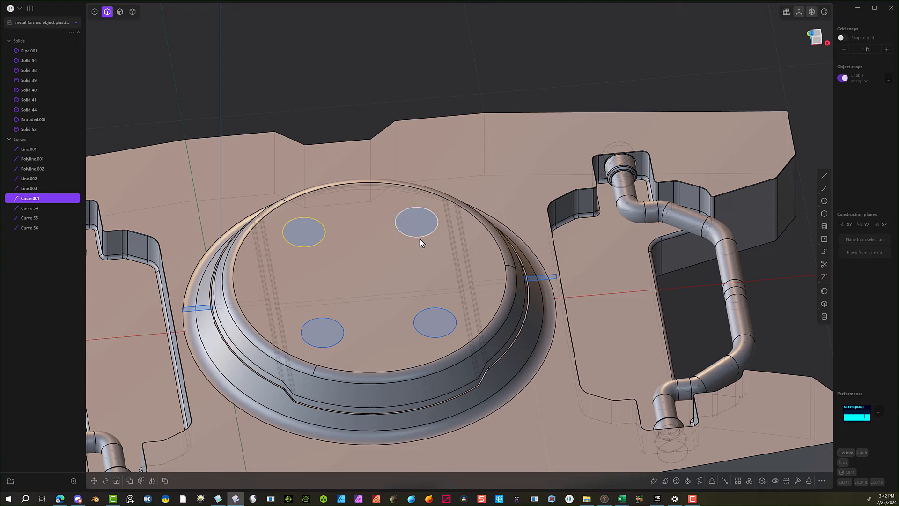
pyautogui.keyDown('shift'); pyautogui.click(420, 238); pyautogui.keyUp('shift')
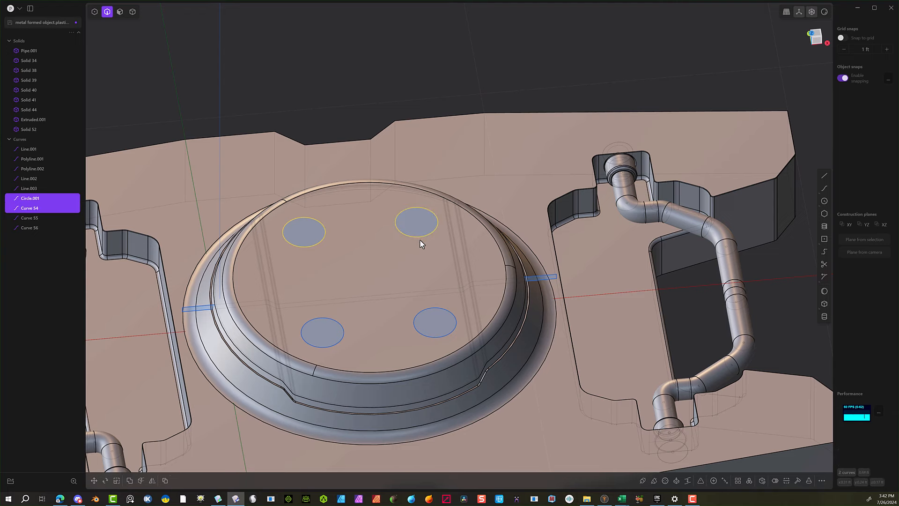
pyautogui.keyDown('shift'); pyautogui.click(435, 313); pyautogui.keyUp('shift')
pyautogui.keyDown('shift'); pyautogui.click(331, 324); pyautogui.keyUp('shift')
pyautogui.moveTo(330, 319); pyautogui.dragTo(467, 248, button='middle')
pyautogui.press('g')
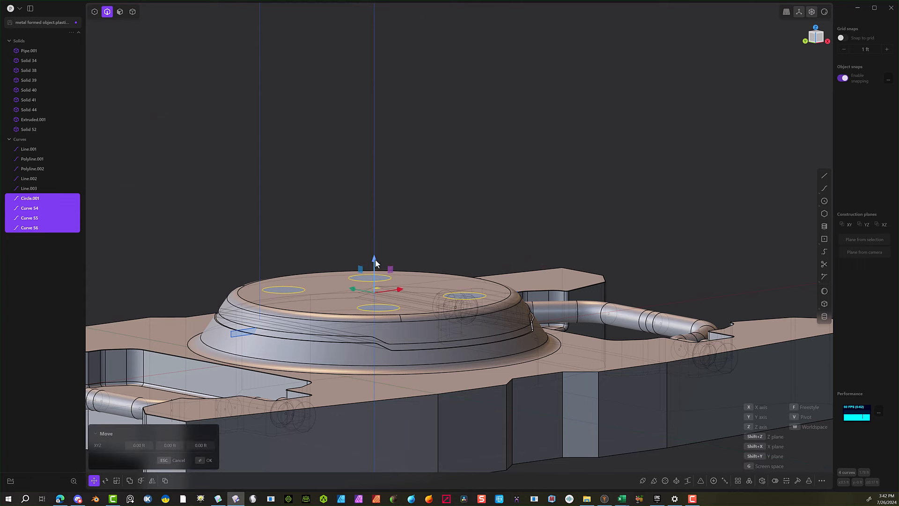
pyautogui.moveTo(375, 260); pyautogui.dragTo(375, 223)
pyautogui.click(203, 461)
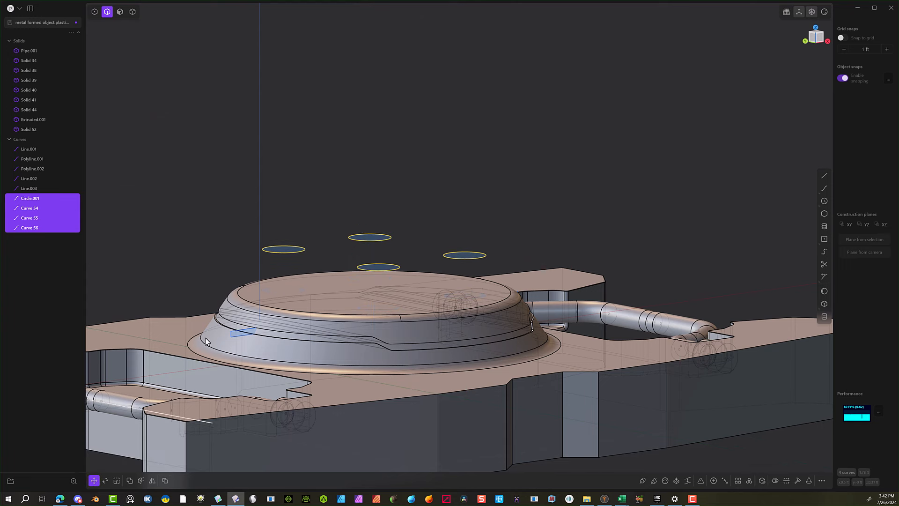
# Duplicate the four circles and move the copies partway down in Z toward the cap.
pyautogui.hotkey('ctrl', 'd')
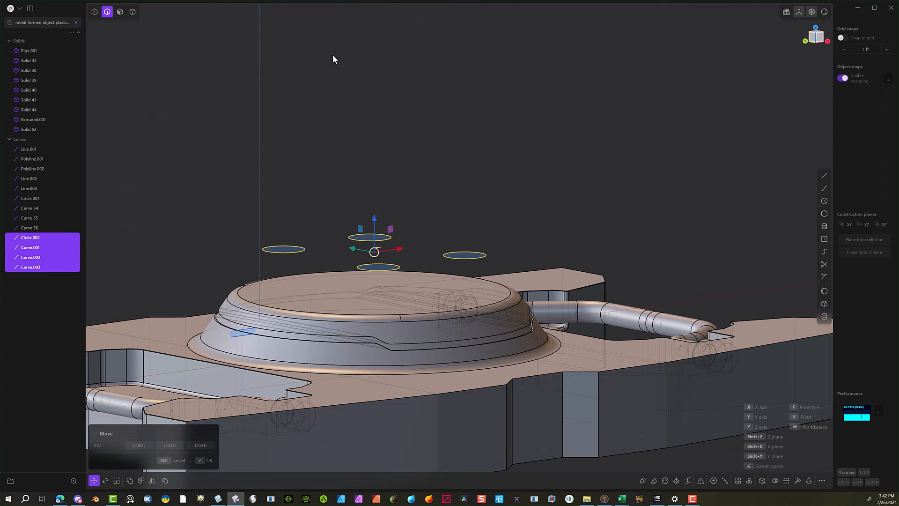
pyautogui.moveTo(376, 220); pyautogui.dragTo(380, 238)
pyautogui.click(209, 460)
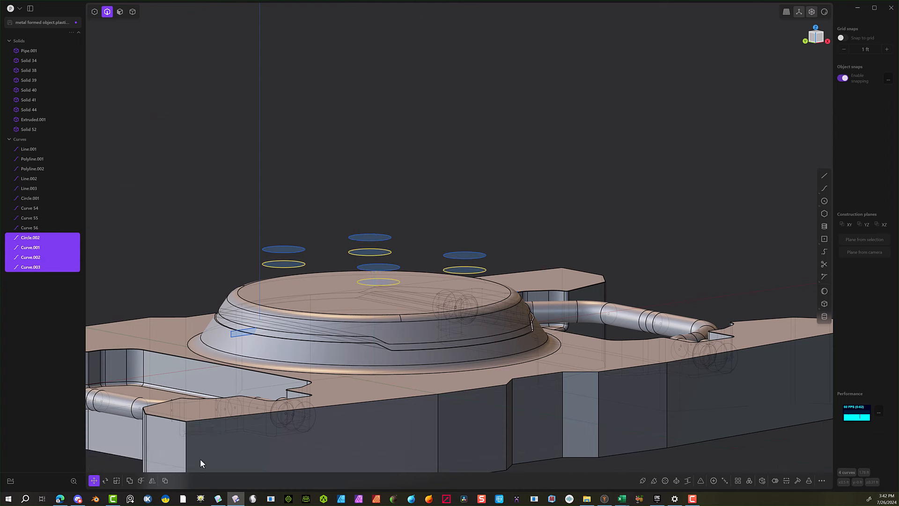
# Scale the rear-left circle of the lower set to 0.77 in X, Y and Z.
pyautogui.moveTo(198, 463); pyautogui.dragTo(414, 201, button='middle')
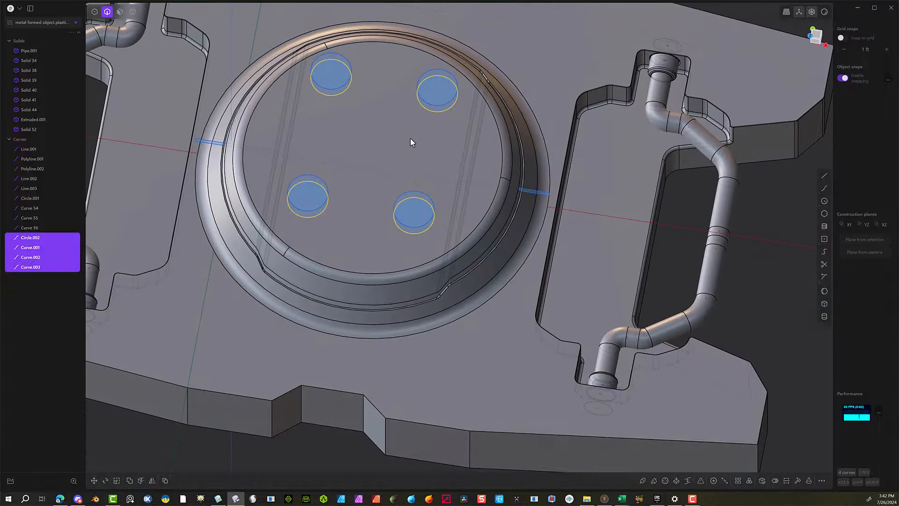
pyautogui.moveTo(410, 140); pyautogui.dragTo(453, 99, button='middle')
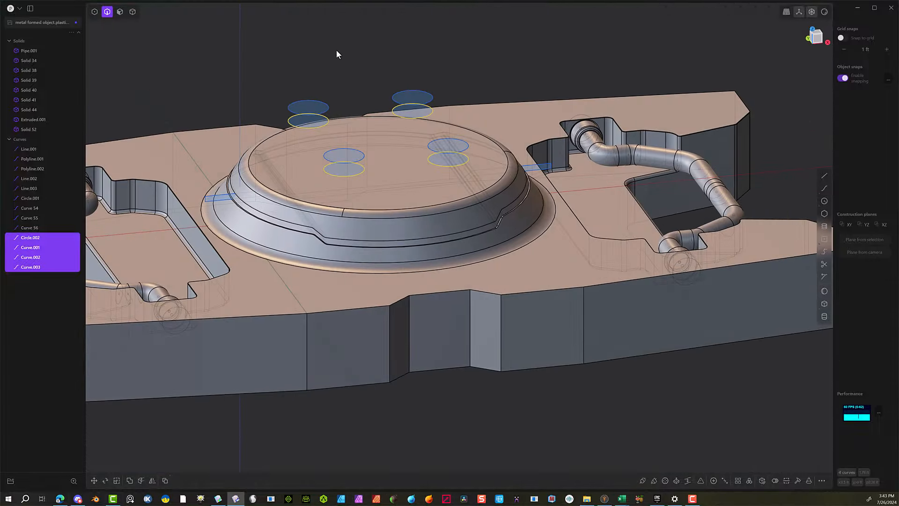
pyautogui.click(339, 57)
pyautogui.click(324, 125)
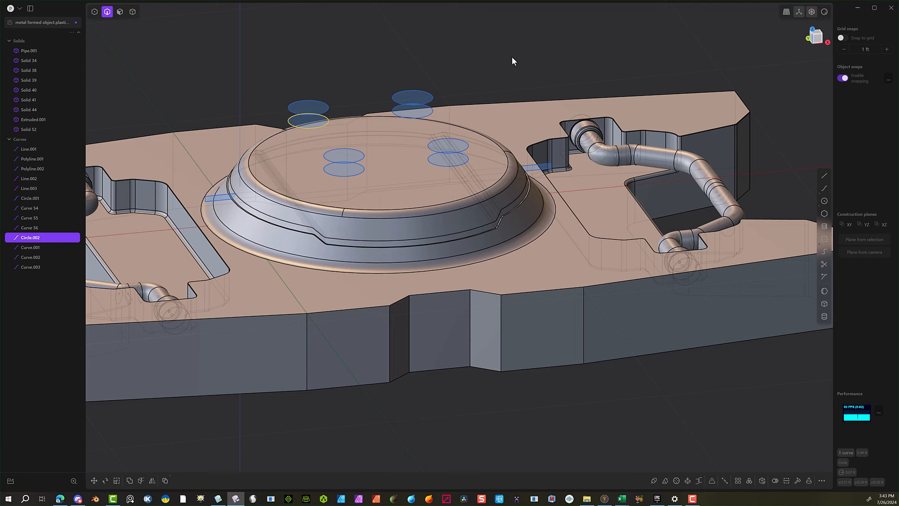
pyautogui.press('s')
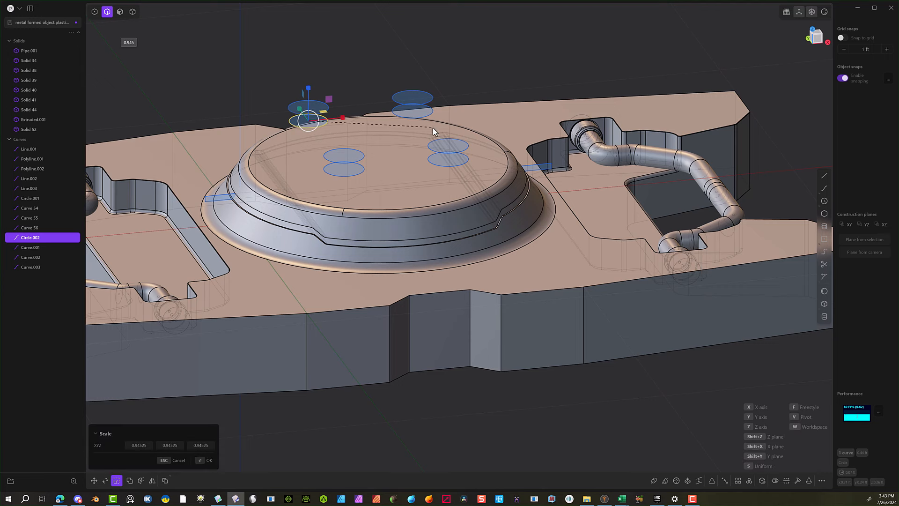
pyautogui.click(410, 129)
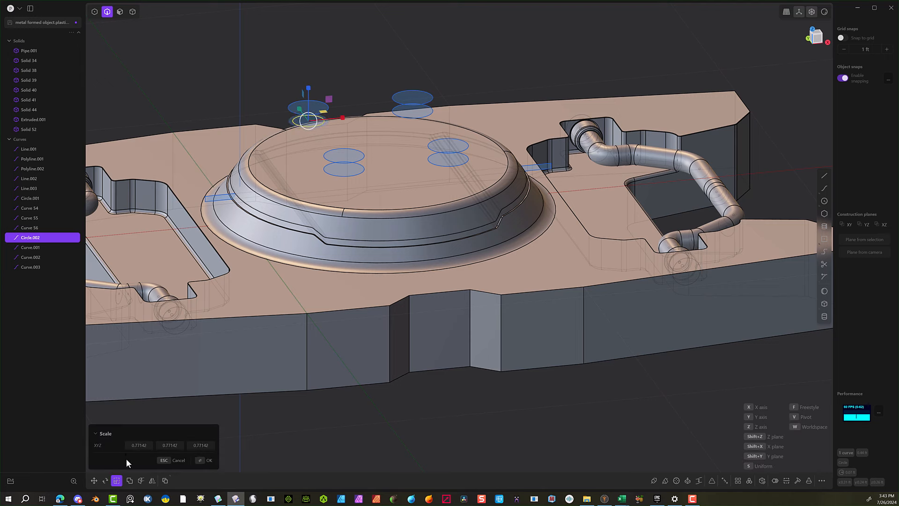
pyautogui.click(143, 445)
pyautogui.write('.77')
pyautogui.press('Tab')
pyautogui.write('.77')
pyautogui.press('Tab')
pyautogui.write('.77')
pyautogui.press('Tab')
pyautogui.click(209, 460)
pyautogui.click(185, 72)
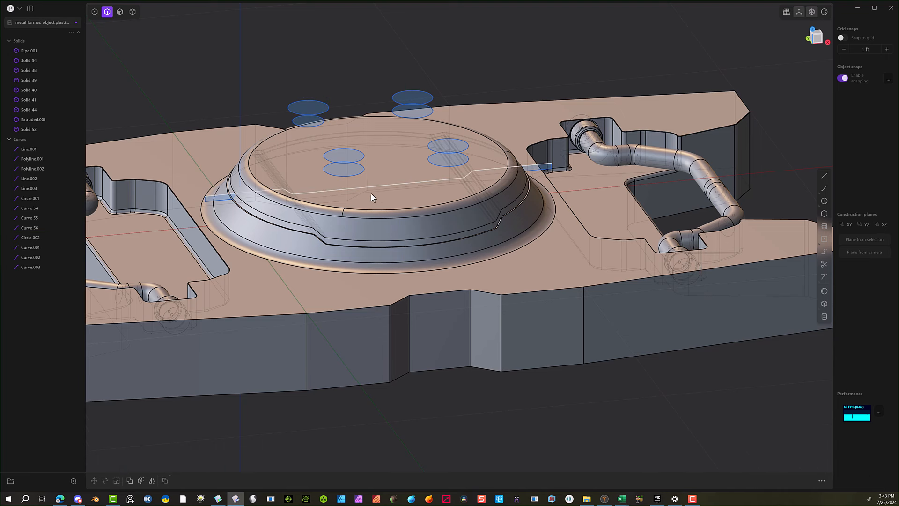
# Delete the three unscaled circles of the lower set, keeping the scaled one.
pyautogui.click(353, 174)
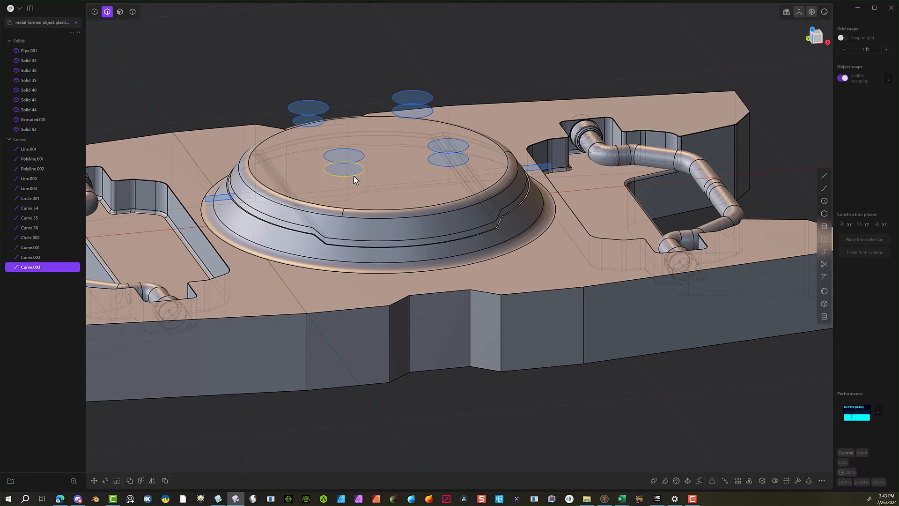
pyautogui.click(422, 181)
pyautogui.click(427, 158)
pyautogui.press('Delete')
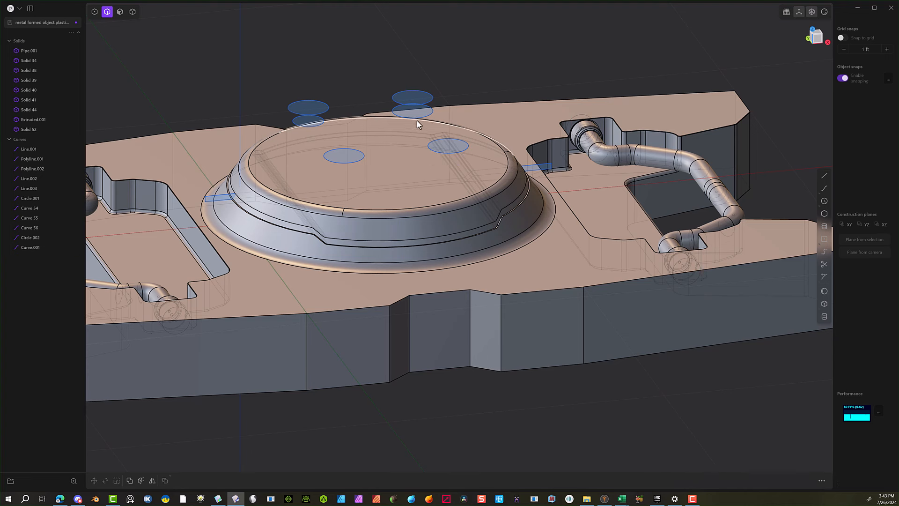
pyautogui.click(429, 114)
pyautogui.press('Delete')
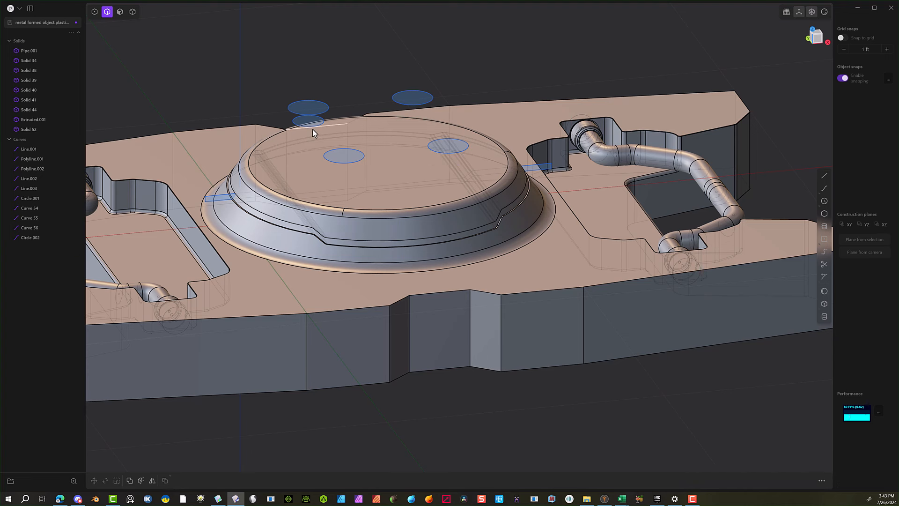
# Mirror the small scaled circle across the cap's X axis line to place a copy under the front-left large circle.
pyautogui.click(312, 128)
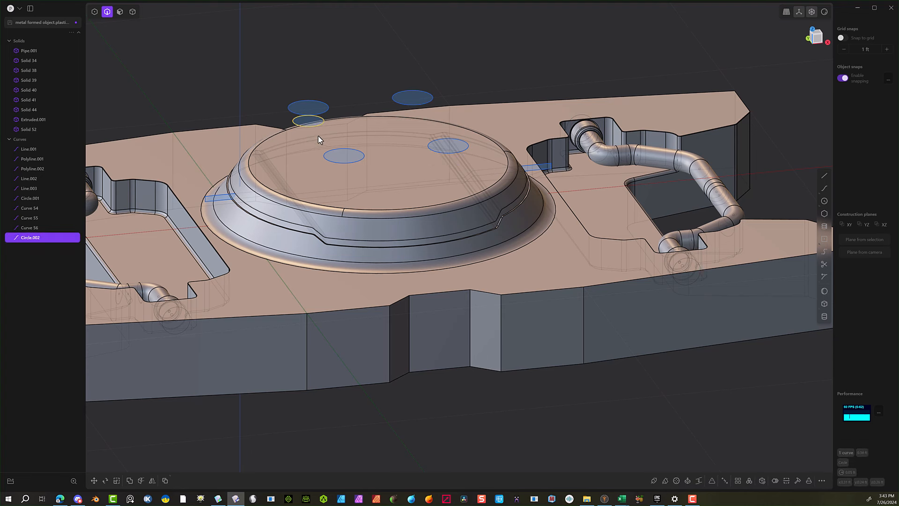
pyautogui.click(152, 481)
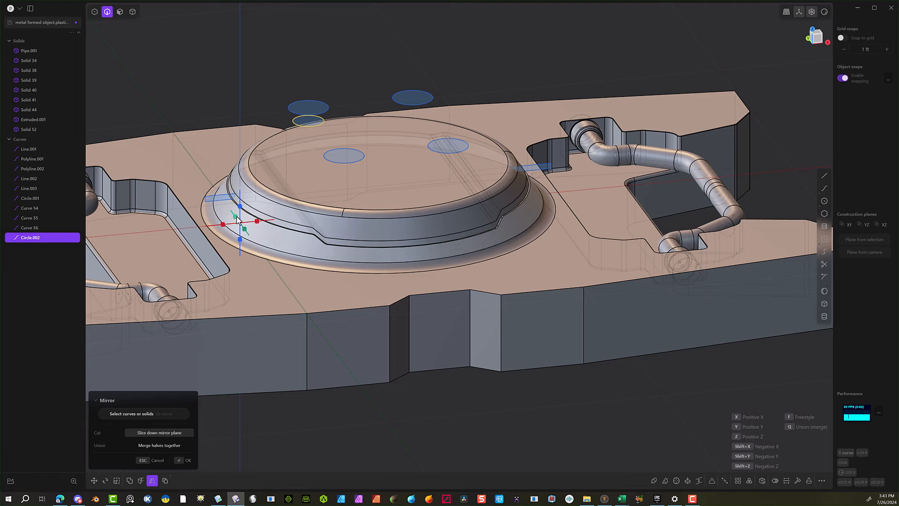
pyautogui.moveTo(403, 178); pyautogui.dragTo(377, 244, button='middle')
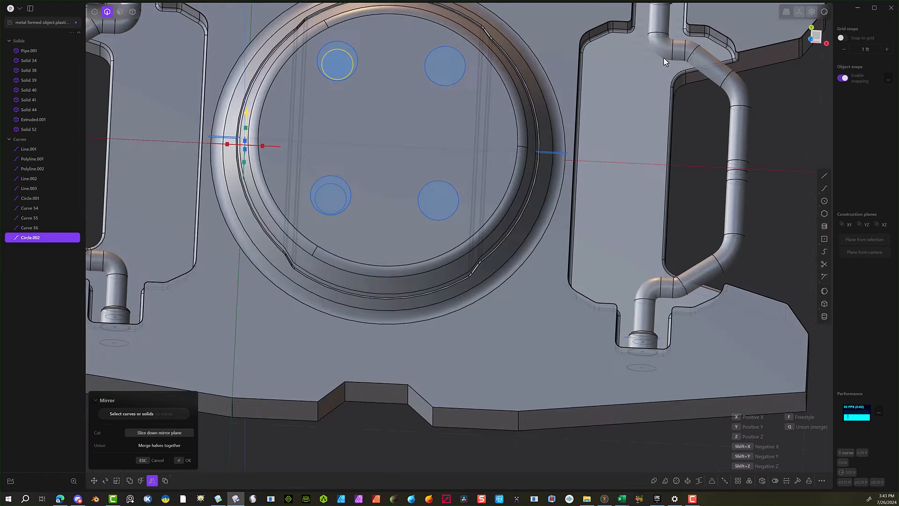
pyautogui.click(816, 36)
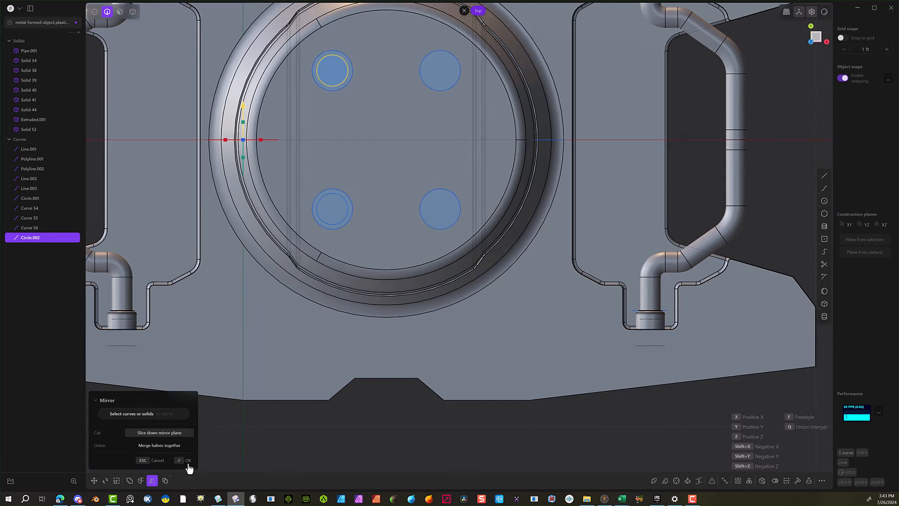
pyautogui.click(187, 460)
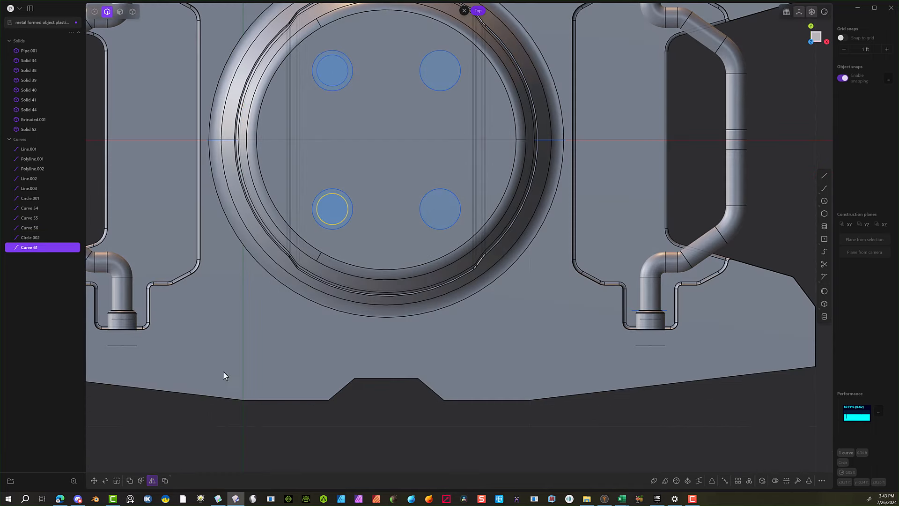
# Mirror both small scaled circles about the cap's centre to place copies under the two right-hand large circles.
pyautogui.click(345, 77)
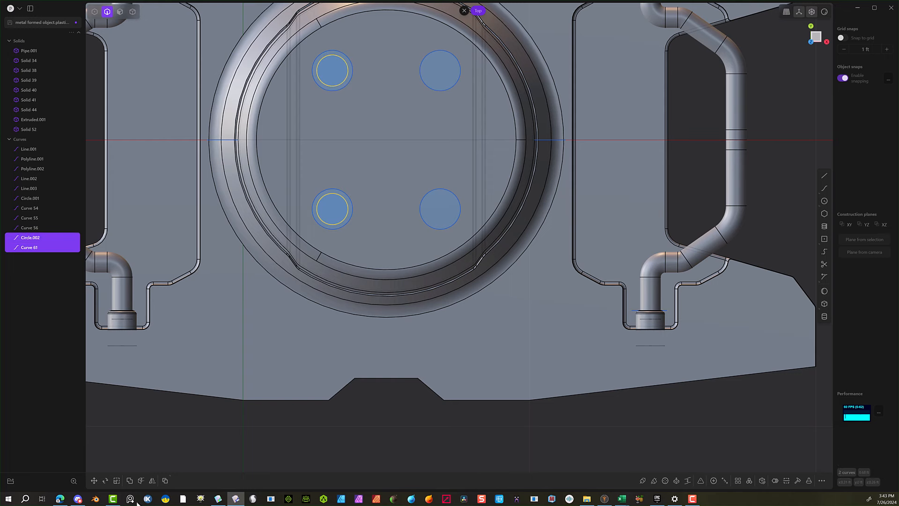
pyautogui.click(152, 480)
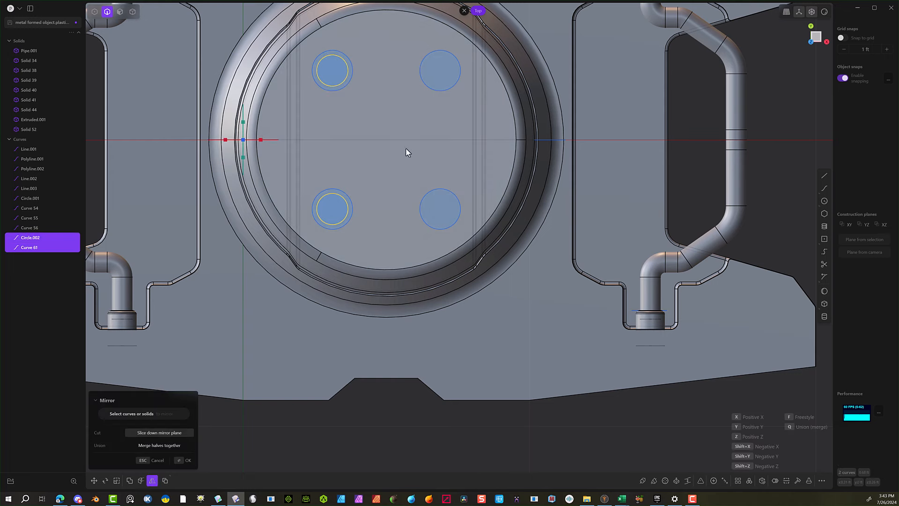
pyautogui.press('f')
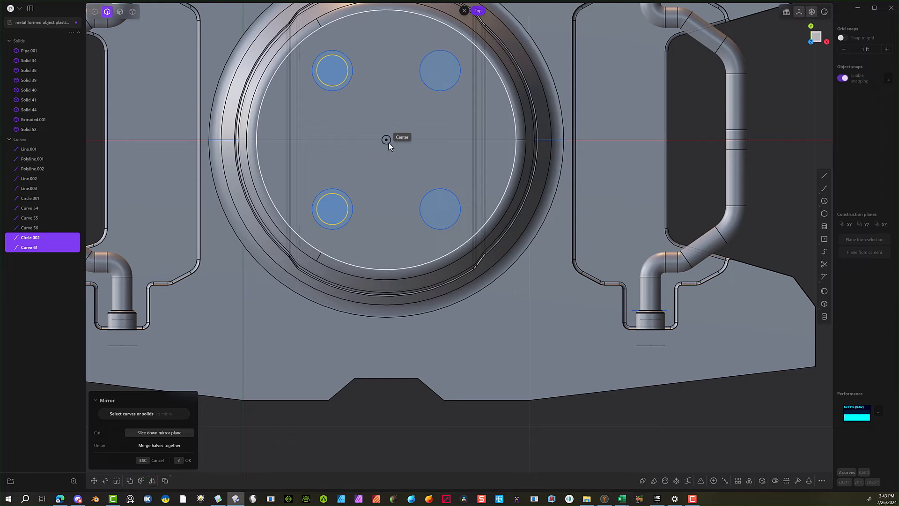
pyautogui.click(387, 142)
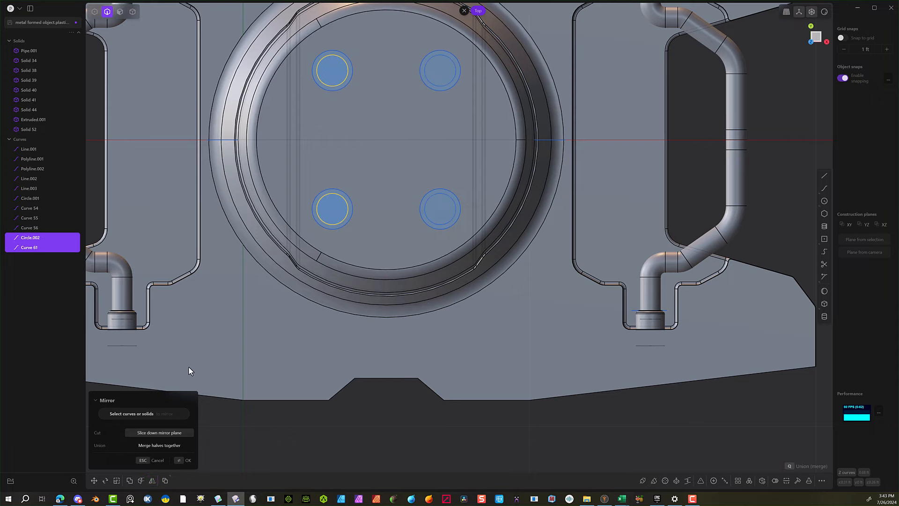
pyautogui.click(179, 460)
# Loft the rear-left large circle to the smaller circle below it to form a tapered plug.
pyautogui.moveTo(294, 419); pyautogui.dragTo(295, 336, button='middle')
pyautogui.click(232, 141)
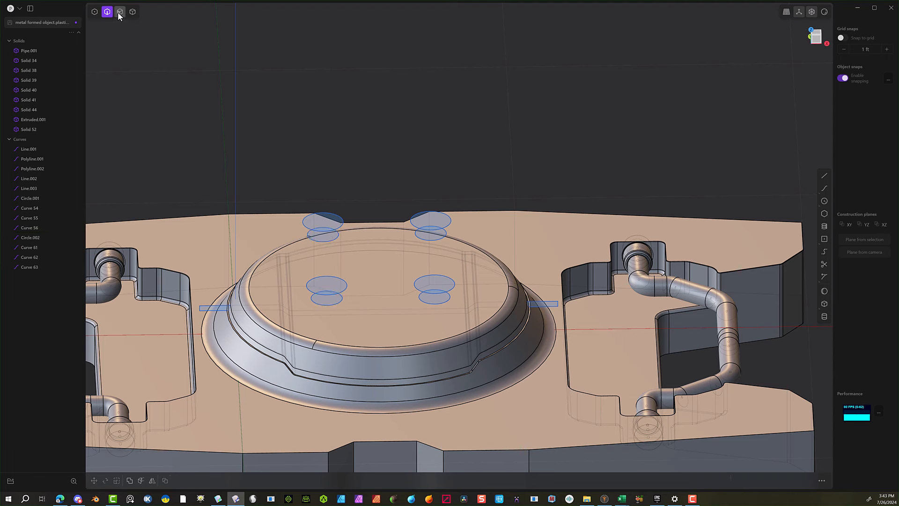
pyautogui.click(312, 216)
pyautogui.press('e')
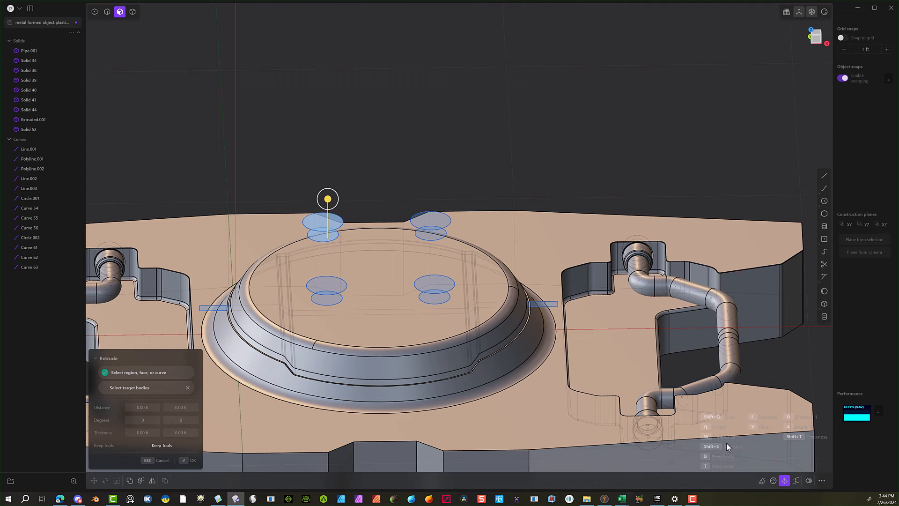
pyautogui.click(796, 481)
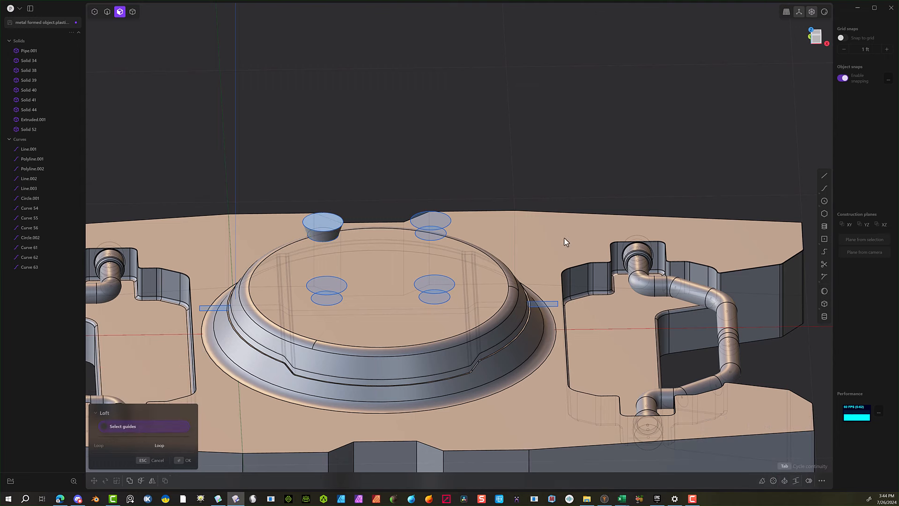
pyautogui.click(184, 460)
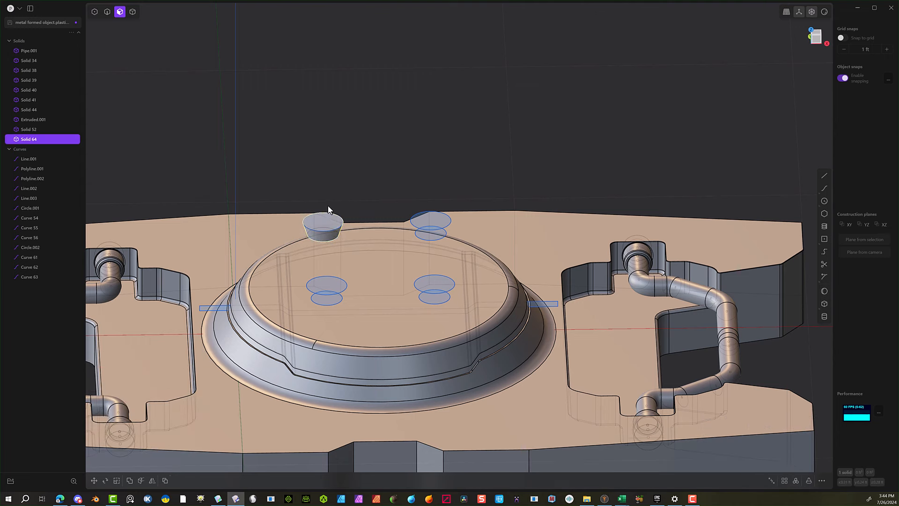
# Delete the circles of the other three pairs, keeping the lofted plug and its two source circles.
pyautogui.moveTo(472, 186); pyautogui.dragTo(503, 143, button='middle')
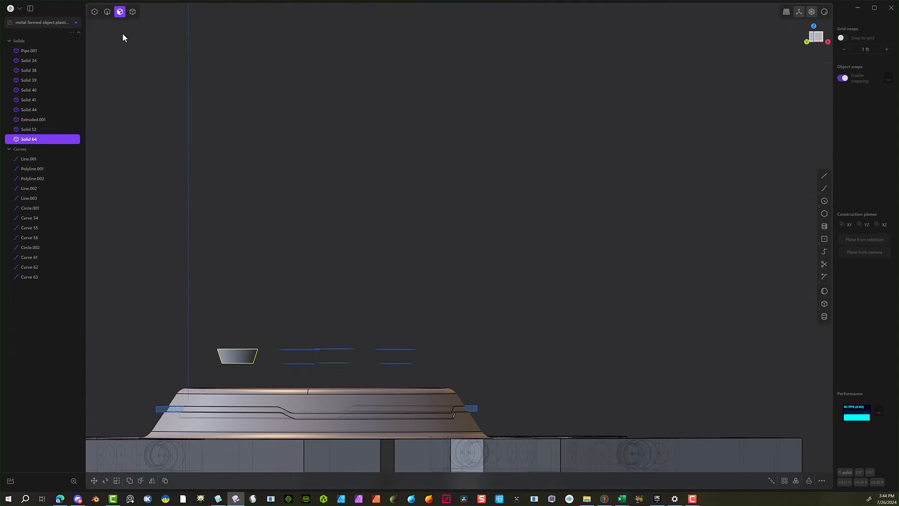
pyautogui.click(106, 13)
pyautogui.moveTo(437, 296); pyautogui.dragTo(276, 372)
pyautogui.press('Delete')
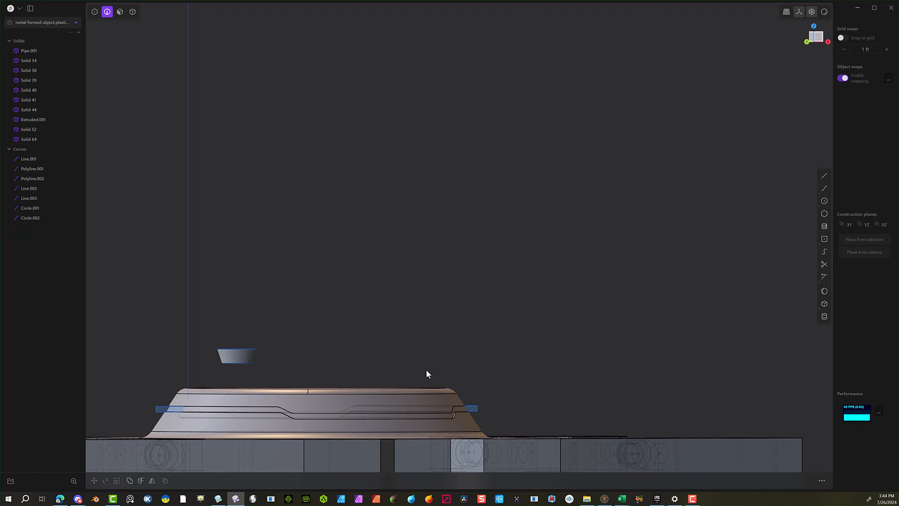
# Delete the leftover stepped polylines and short end lines used for the seam around the tapered central feature.
pyautogui.click(479, 410)
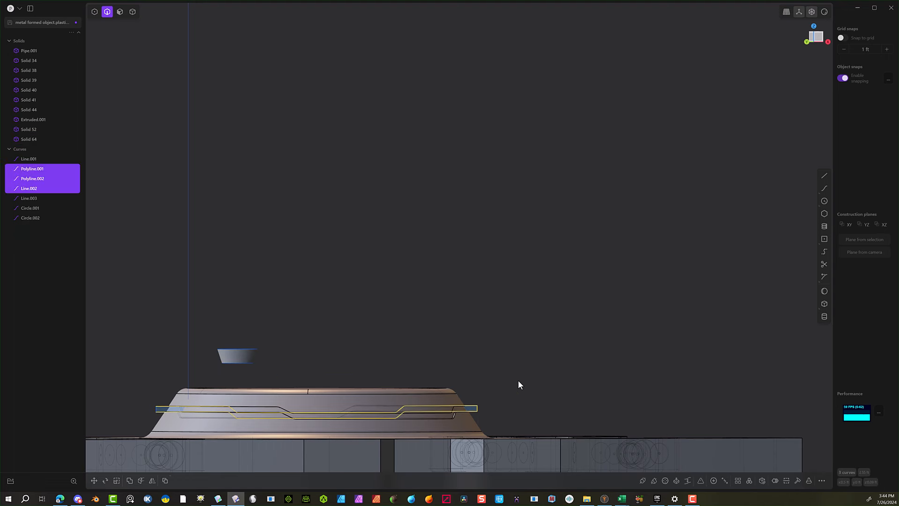
pyautogui.press('Delete')
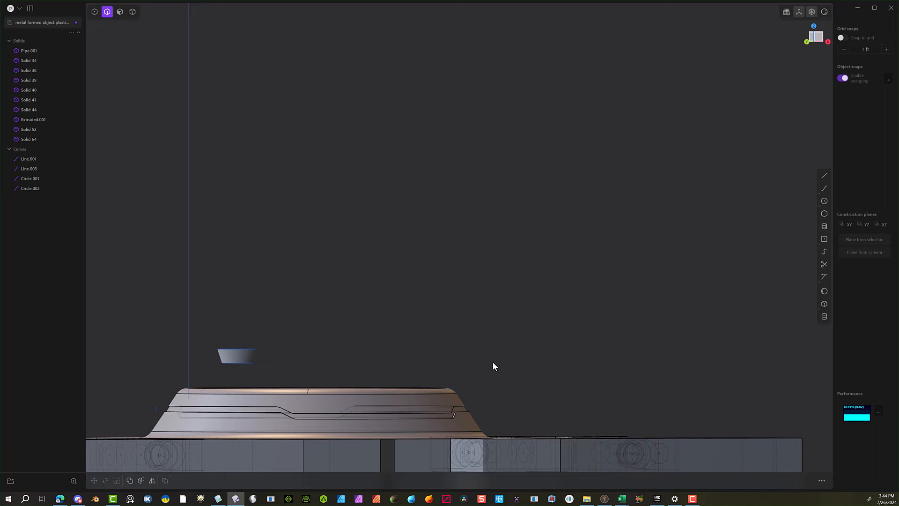
pyautogui.click(157, 408)
pyautogui.press('Delete')
pyautogui.moveTo(279, 325); pyautogui.dragTo(246, 371)
pyautogui.press('b')
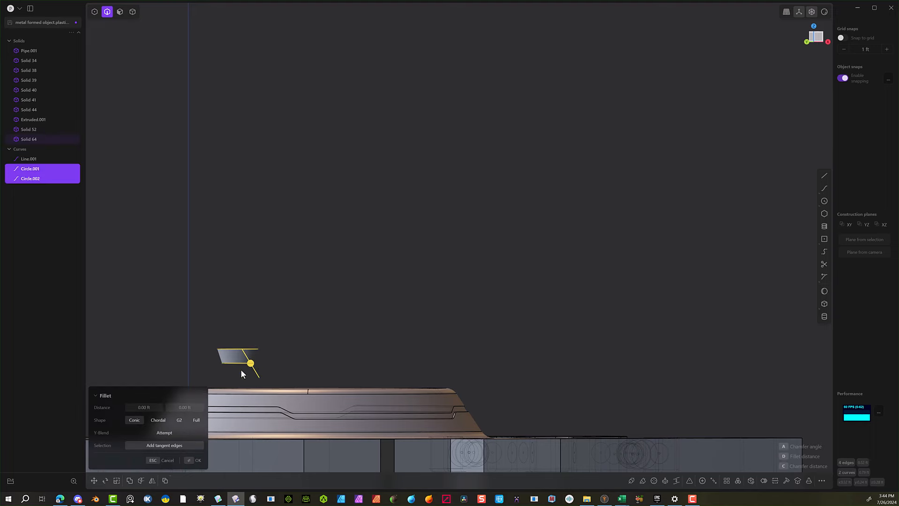
pyautogui.moveTo(300, 333); pyautogui.dragTo(331, 347, button='middle')
pyautogui.press('Escape')
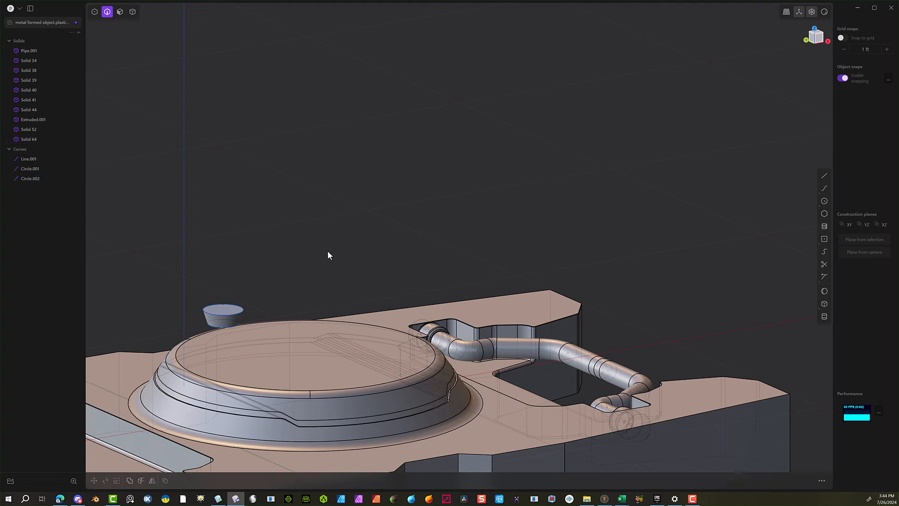
# Delete the two source circles on the upper and lower rims of the tapered plug.
pyautogui.click(229, 311)
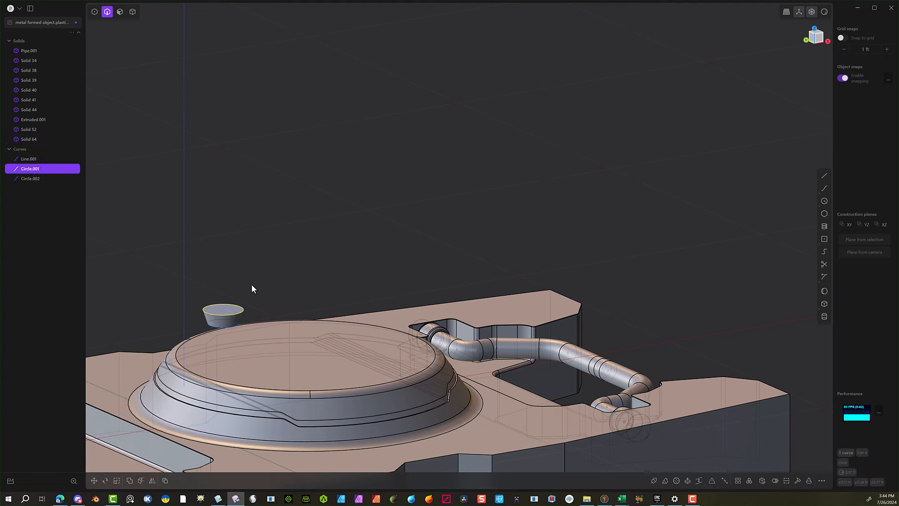
pyautogui.click(262, 327)
pyautogui.click(221, 324)
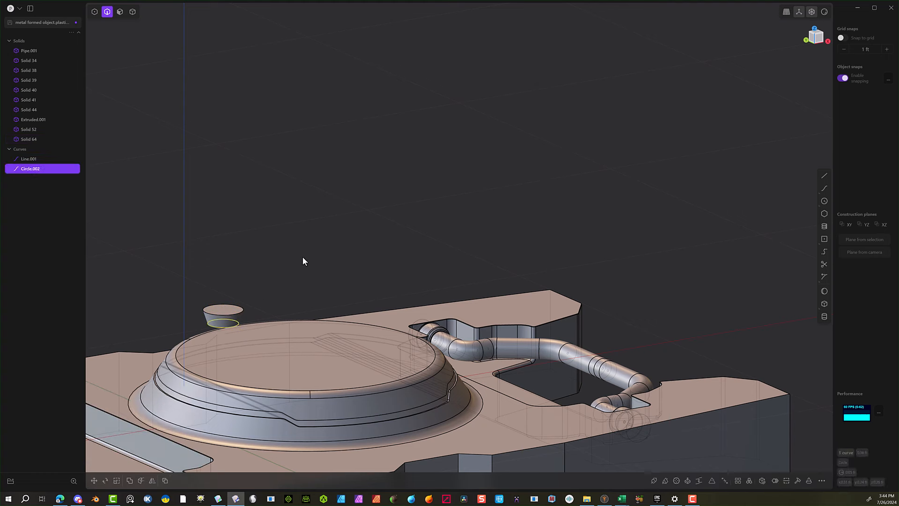
pyautogui.press('Delete')
# Draw a narrow center rectangle from the middle of the plug's top face, long in Y and extending past both rims.
pyautogui.click(817, 30)
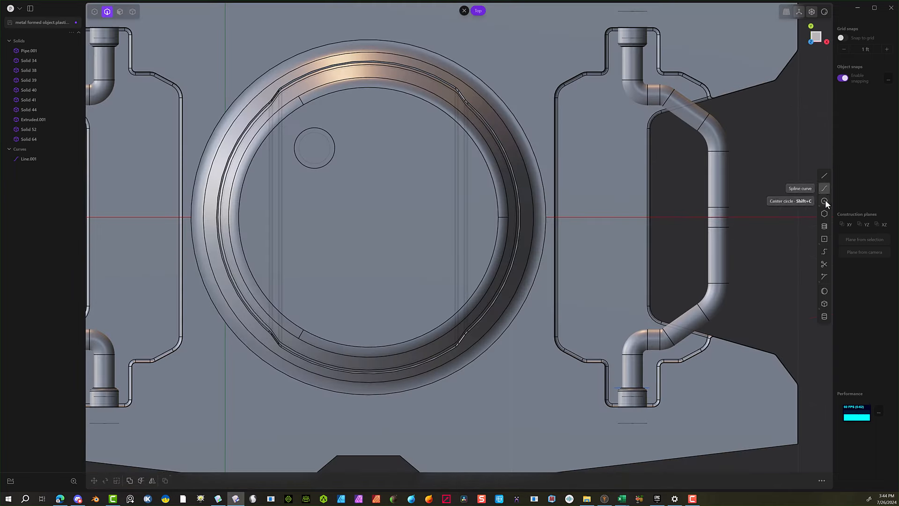
pyautogui.click(824, 238)
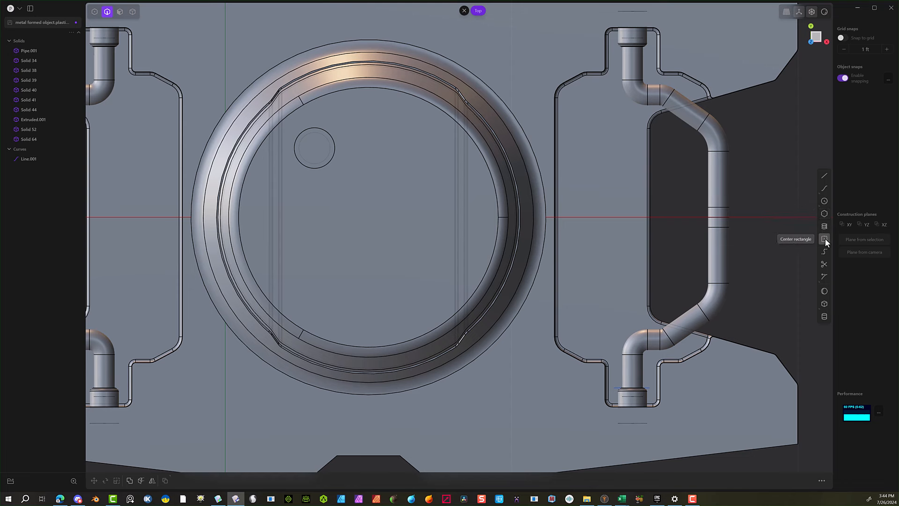
pyautogui.click(314, 148)
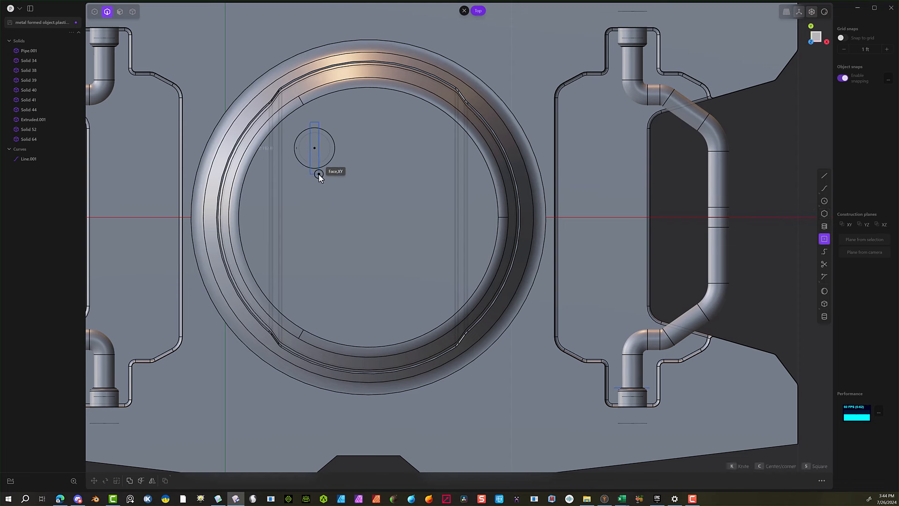
pyautogui.click(319, 175)
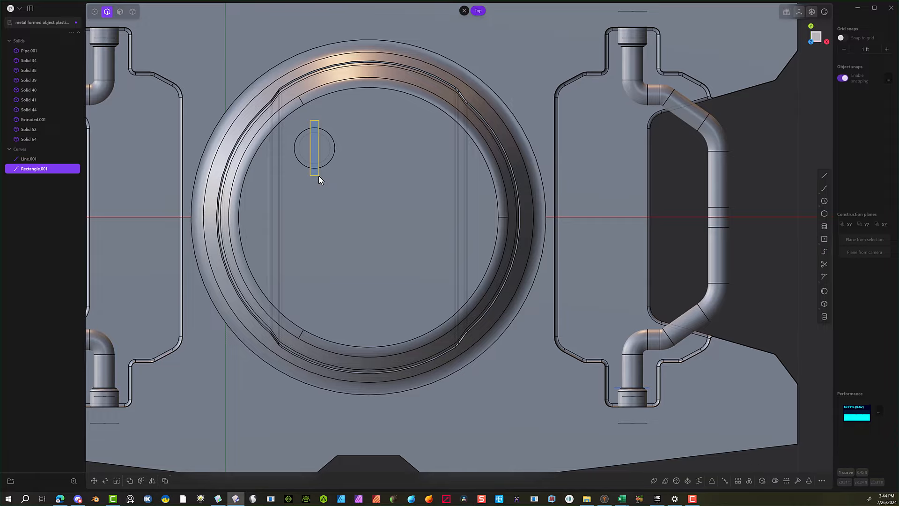
# Move the narrow rectangle about 0.035 ft in negative Y so its rear end lies inside the plug's rim.
pyautogui.moveTo(223, 235); pyautogui.dragTo(281, 166, button='middle')
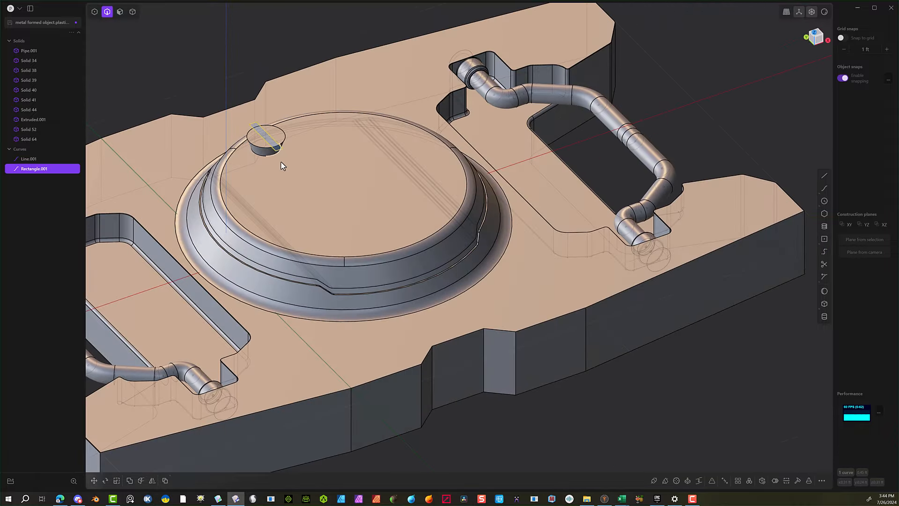
pyautogui.scroll(10, 261, 65)
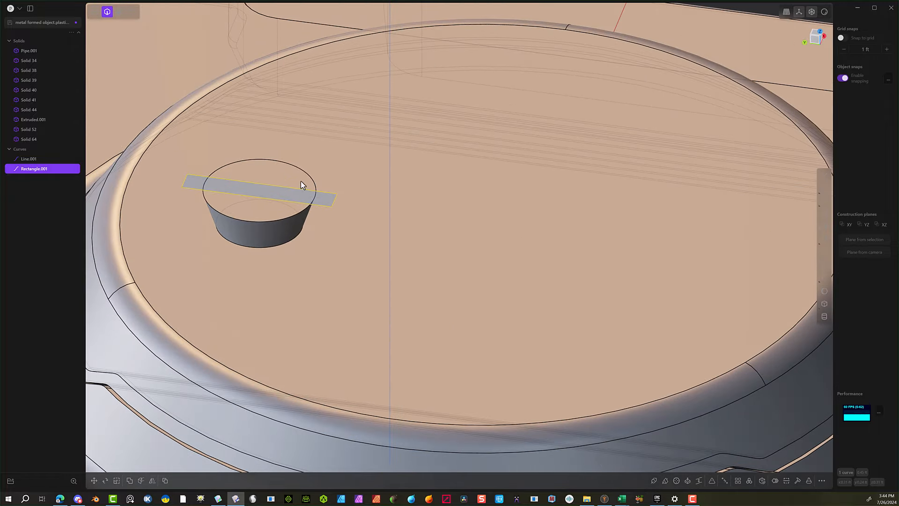
pyautogui.press('g')
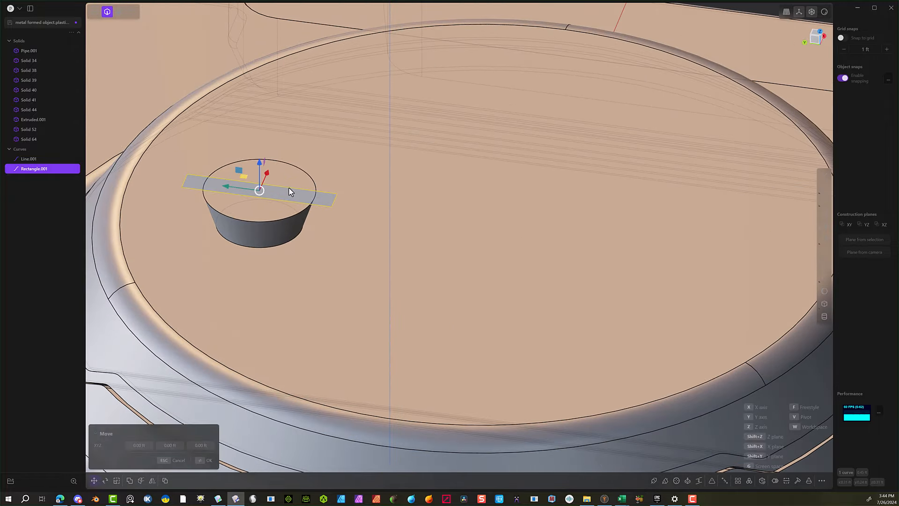
pyautogui.moveTo(226, 187); pyautogui.dragTo(255, 194)
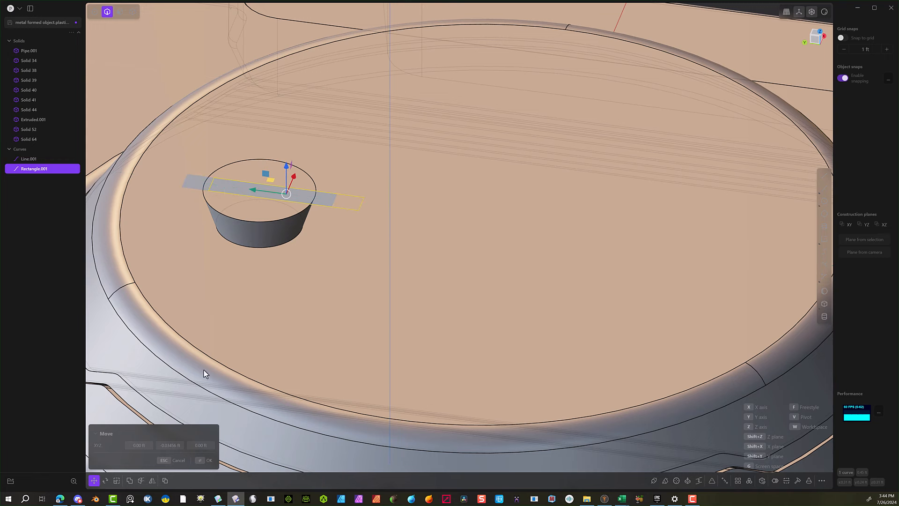
pyautogui.click(206, 460)
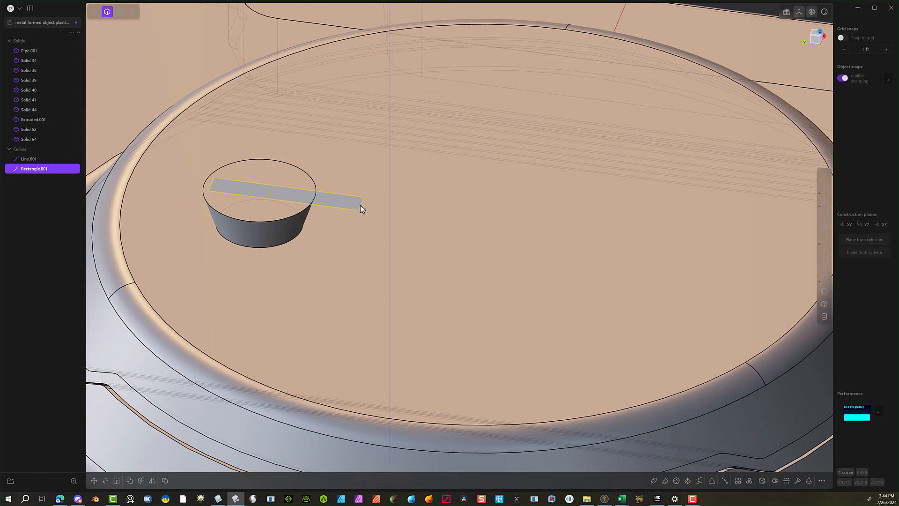
# Shorten the narrow rectangle on the plug by moving its two front corner points about 0.035 ft in positive Y.
pyautogui.click(162, 72)
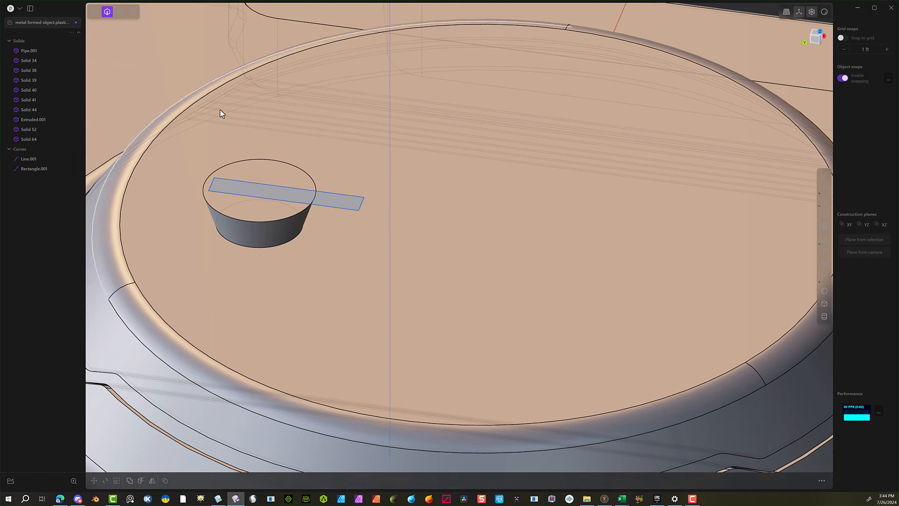
pyautogui.click(361, 204)
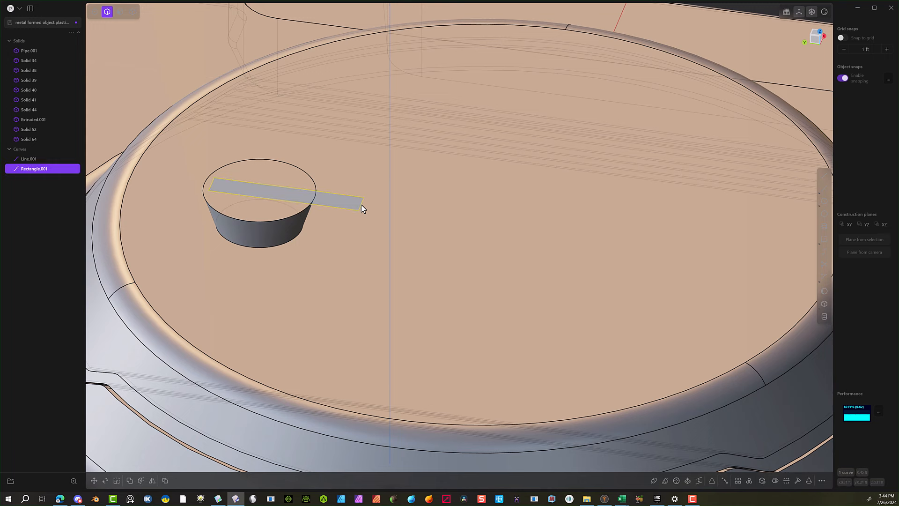
pyautogui.click(96, 12)
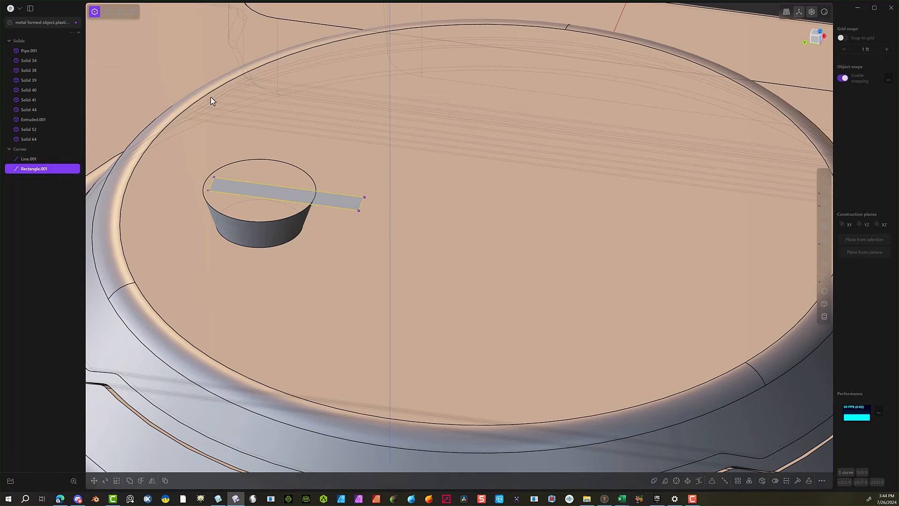
pyautogui.click(366, 215)
pyautogui.press('g')
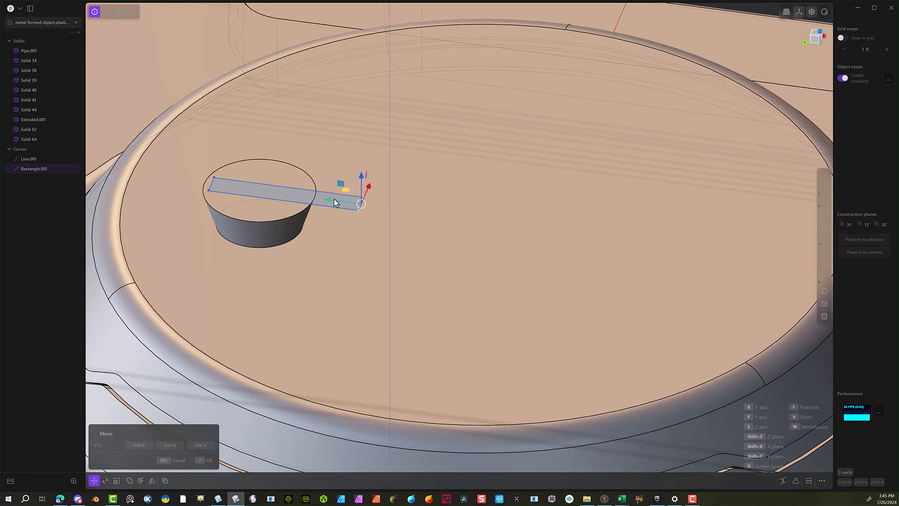
pyautogui.moveTo(331, 199); pyautogui.dragTo(304, 202)
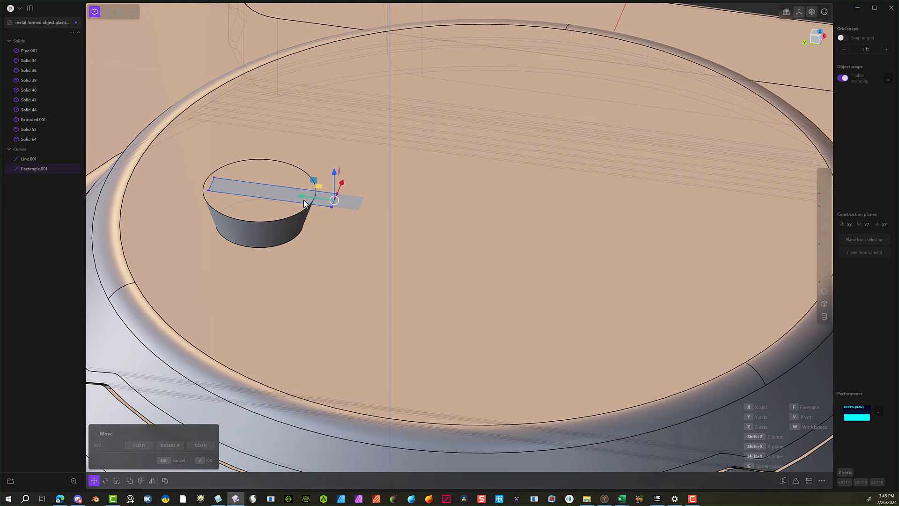
pyautogui.click(200, 461)
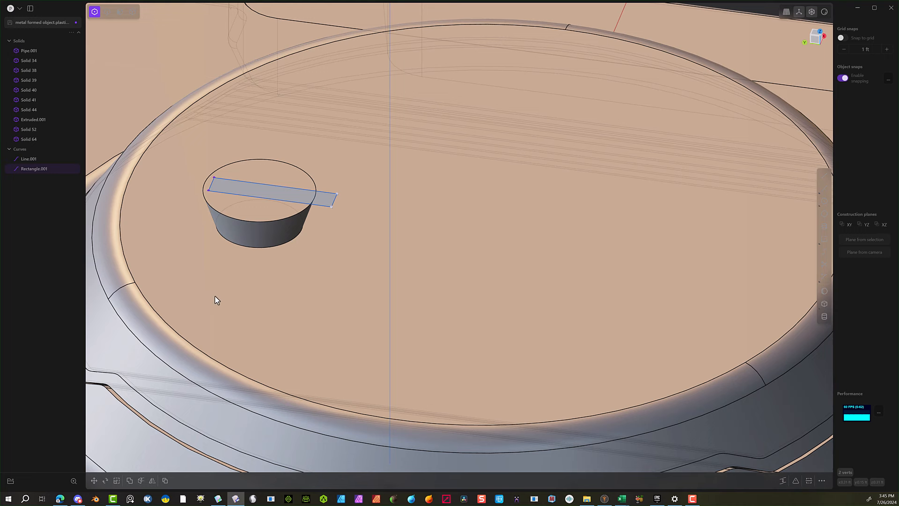
# Fillet the narrow rectangle's two front corners, just outside the plug's rim, by a very small distance.
pyautogui.press('Escape')
pyautogui.moveTo(322, 239); pyautogui.dragTo(321, 241)
pyautogui.press('b')
pyautogui.moveTo(335, 199); pyautogui.dragTo(338, 200)
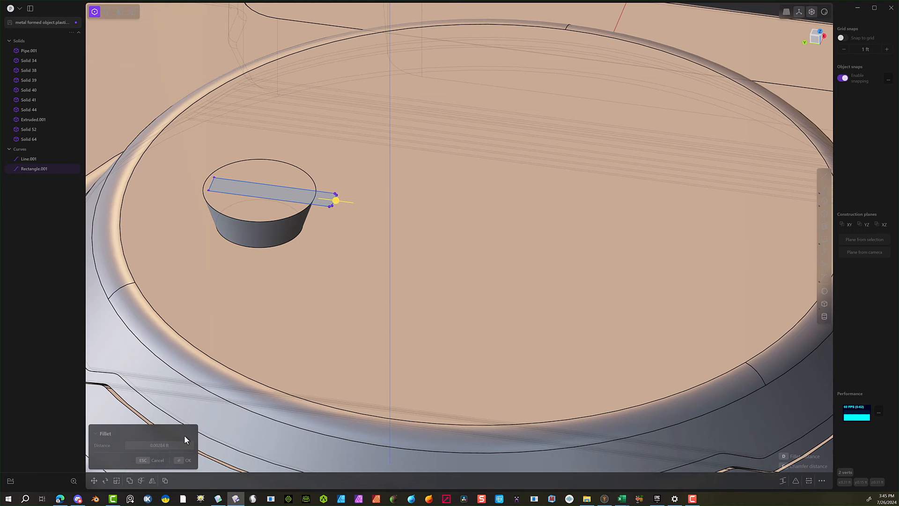
pyautogui.click(184, 460)
pyautogui.press('Escape')
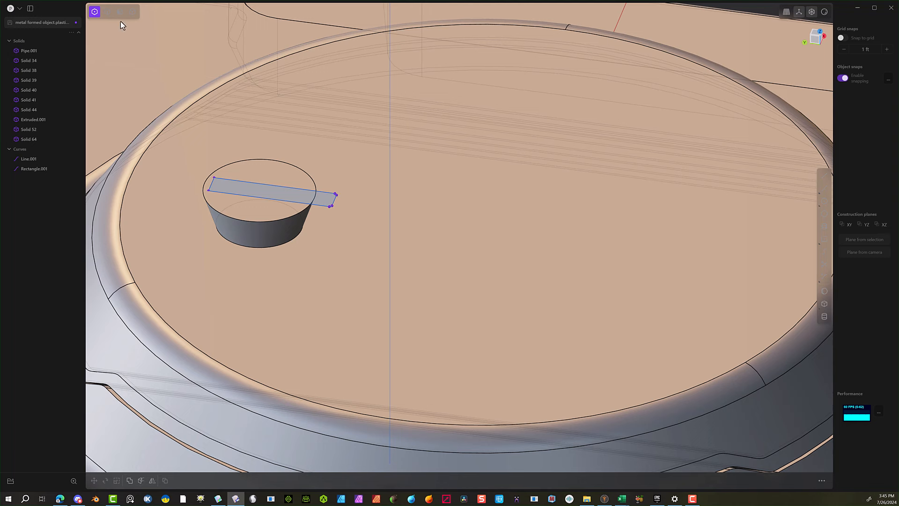
# Duplicate the narrow rectangle and move the copy about 0.042 ft straight down in Z.
pyautogui.click(270, 189)
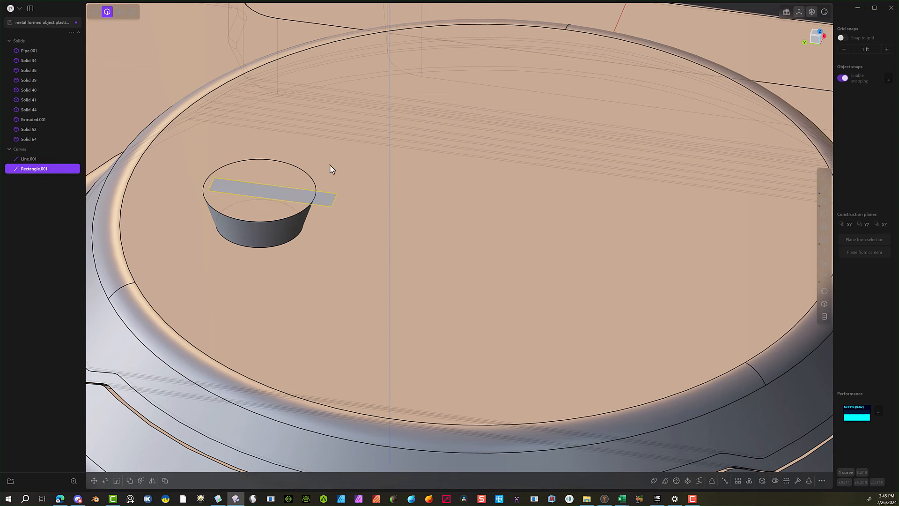
pyautogui.hotkey('ctrl', 'd')
pyautogui.press('z')
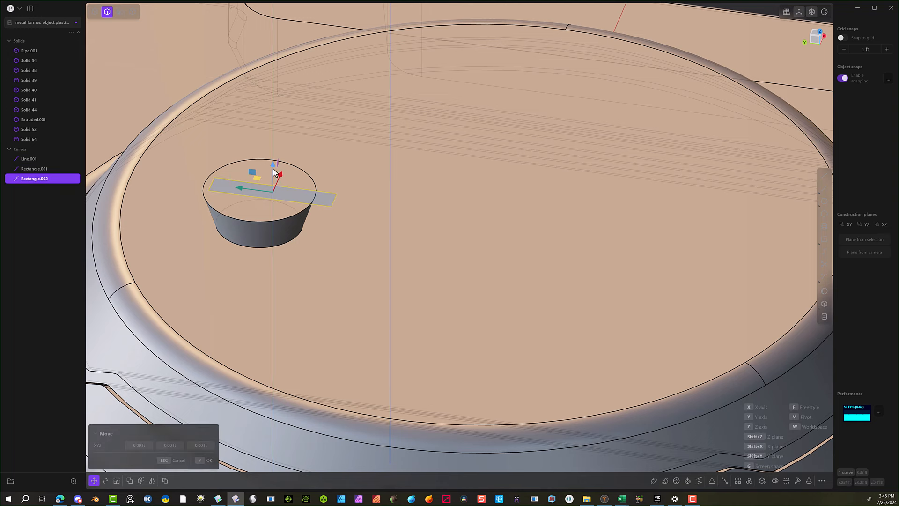
pyautogui.click(278, 201)
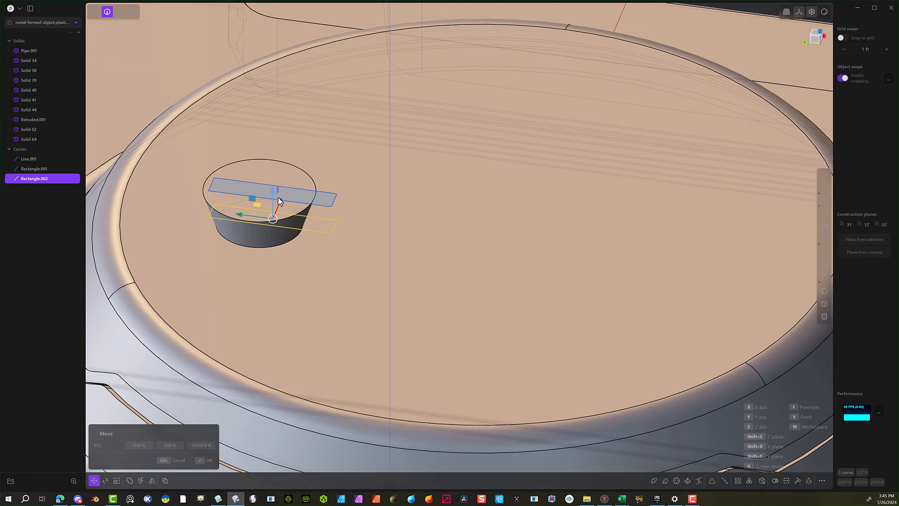
pyautogui.hotkey('ctrl', 'z')
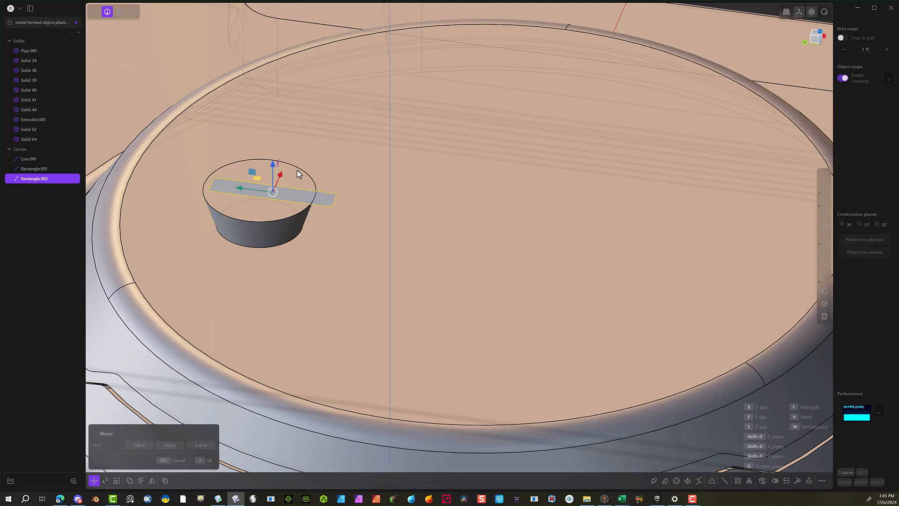
pyautogui.moveTo(273, 168); pyautogui.dragTo(277, 195)
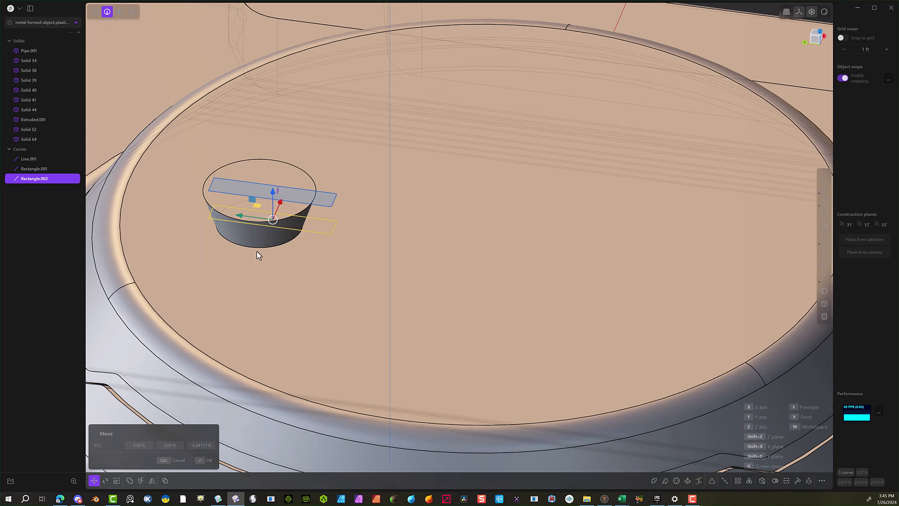
pyautogui.click(196, 461)
# Scale the lowered rectangle copy down slightly along its Y length so it is shorter than the upper one.
pyautogui.press('s')
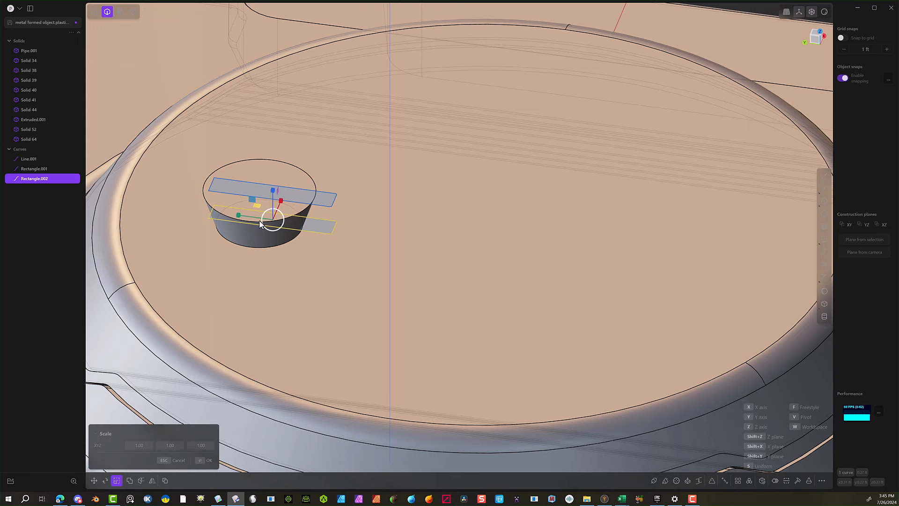
pyautogui.moveTo(247, 218); pyautogui.dragTo(243, 218)
pyautogui.click(209, 460)
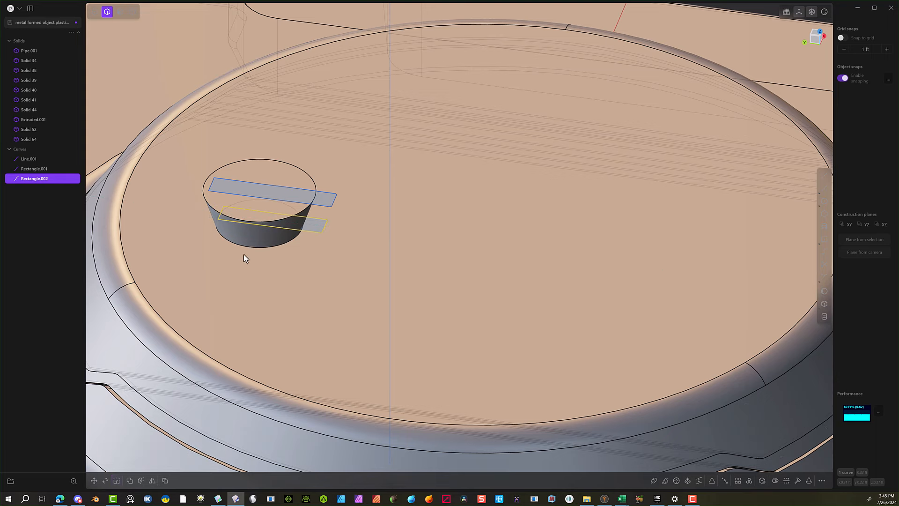
# Loft the upper and lower rectangle regions into a solid tapered bar that passes through the plug.
pyautogui.moveTo(245, 257); pyautogui.dragTo(251, 253, button='middle')
pyautogui.moveTo(269, 238); pyautogui.dragTo(234, 225, button='middle')
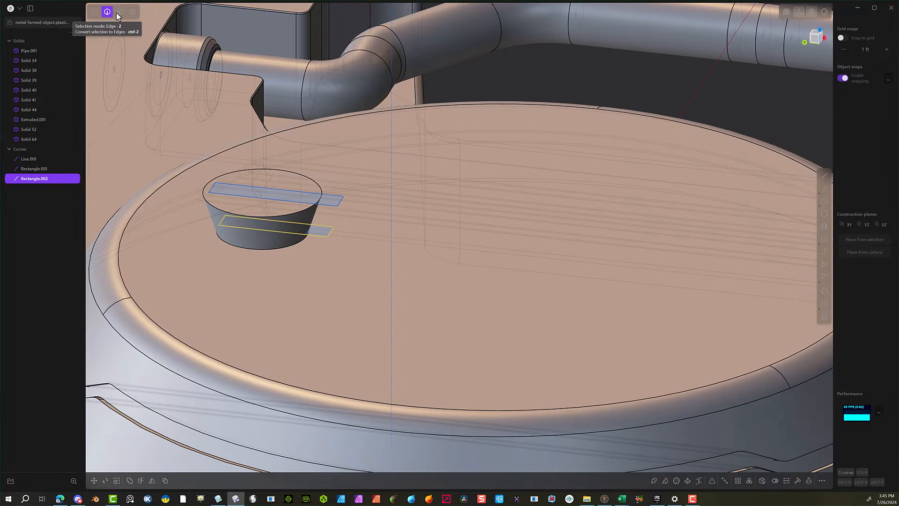
pyautogui.click(118, 12)
pyautogui.press('e')
pyautogui.click(328, 204)
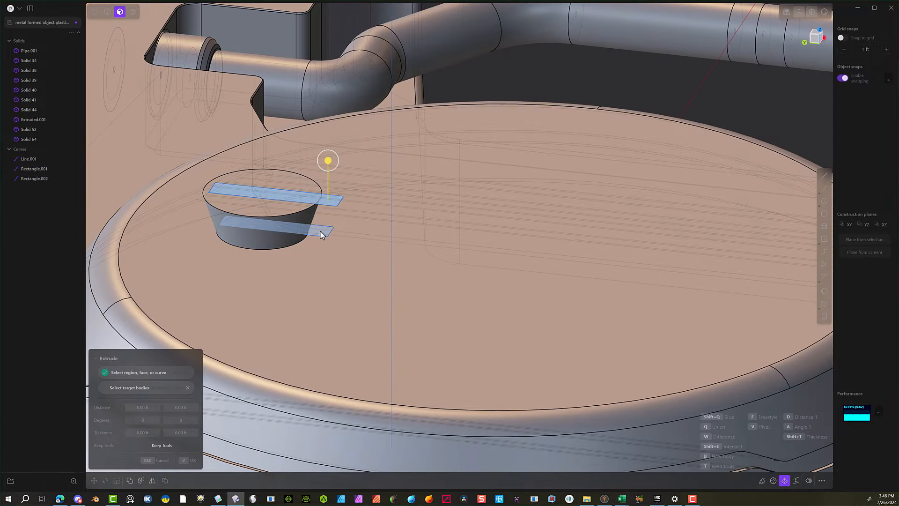
pyautogui.click(320, 233)
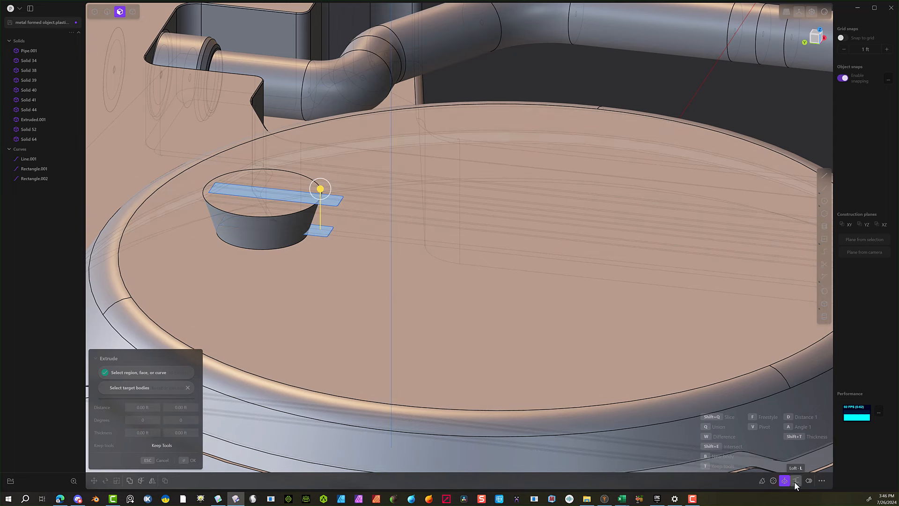
pyautogui.click(790, 481)
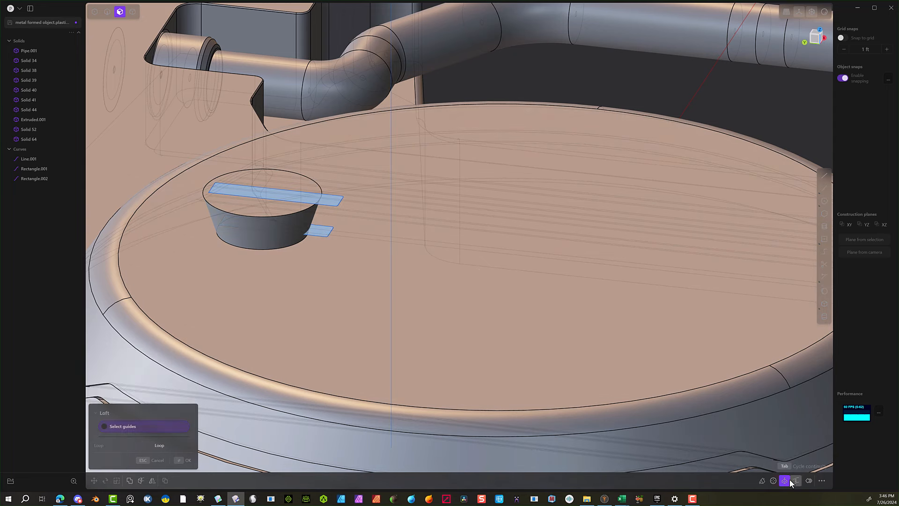
pyautogui.click(186, 461)
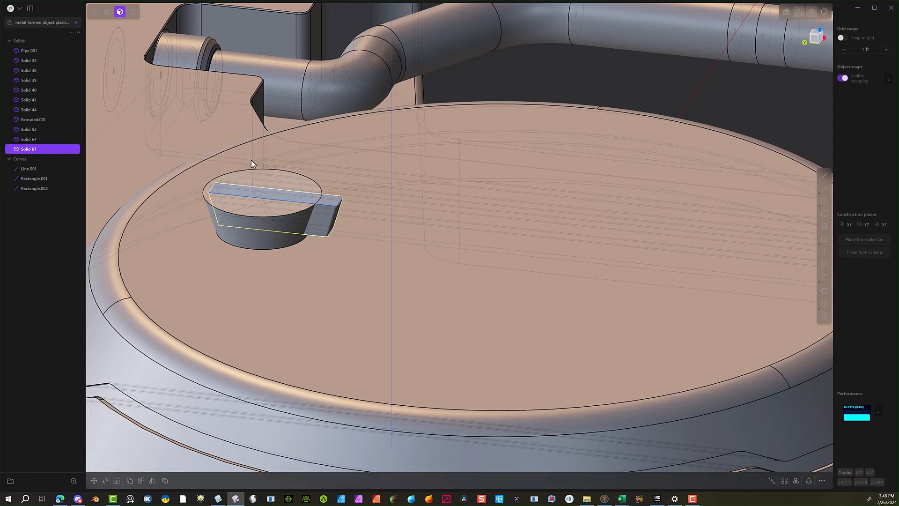
# Delete the upper and lower source rectangles used for the lofted bar.
pyautogui.click(99, 35)
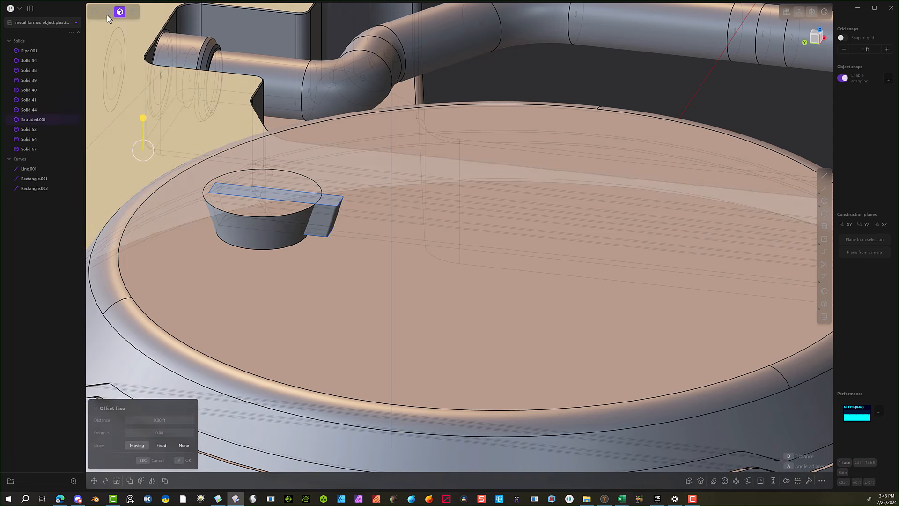
pyautogui.click(106, 14)
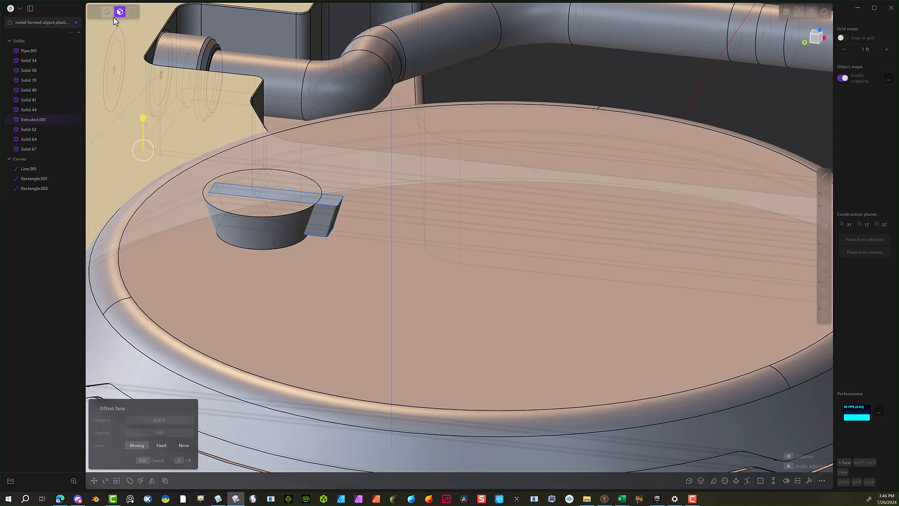
pyautogui.click(316, 237)
pyautogui.press('Delete')
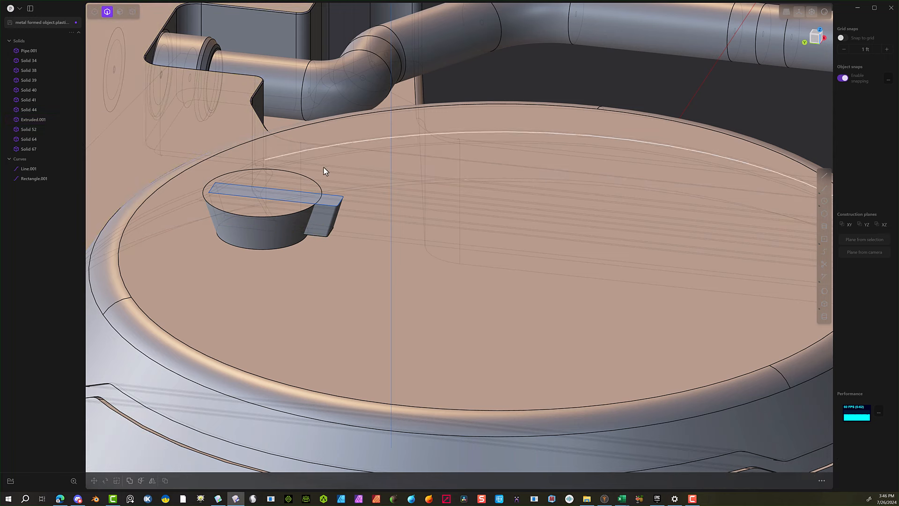
pyautogui.press('Delete')
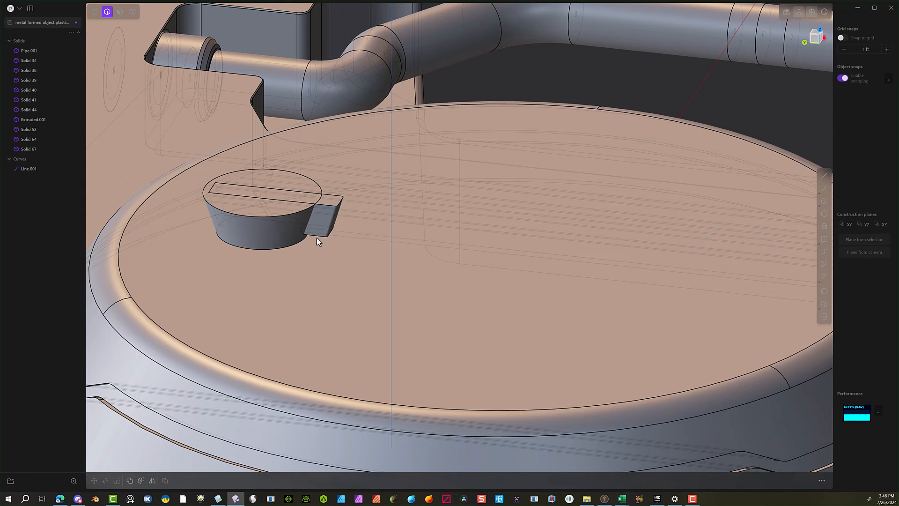
# Fillet the long lower edge of the tapered bar by about 0.003 ft.
pyautogui.click(316, 237)
pyautogui.press('f')
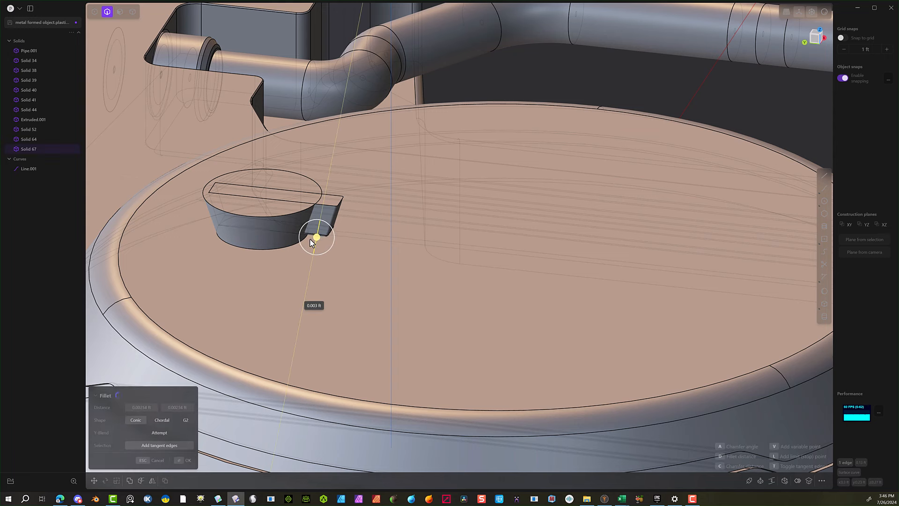
pyautogui.click(181, 460)
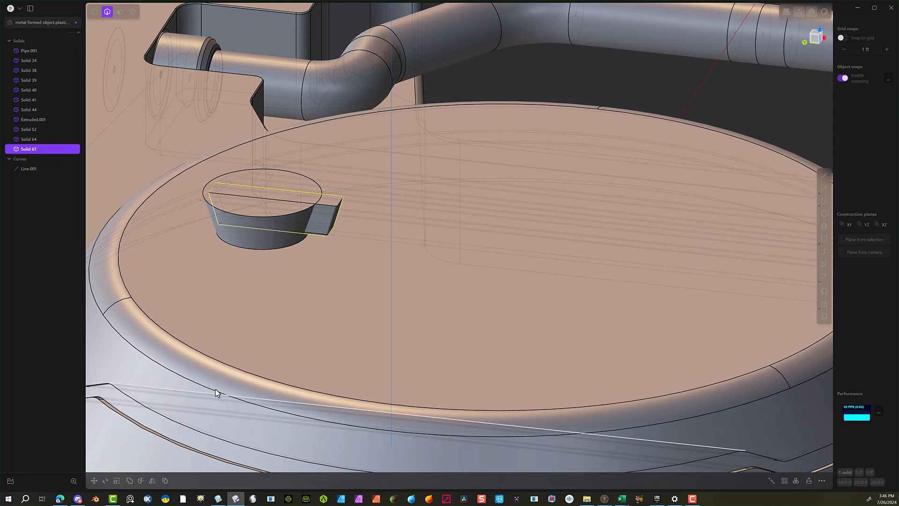
pyautogui.press('Escape')
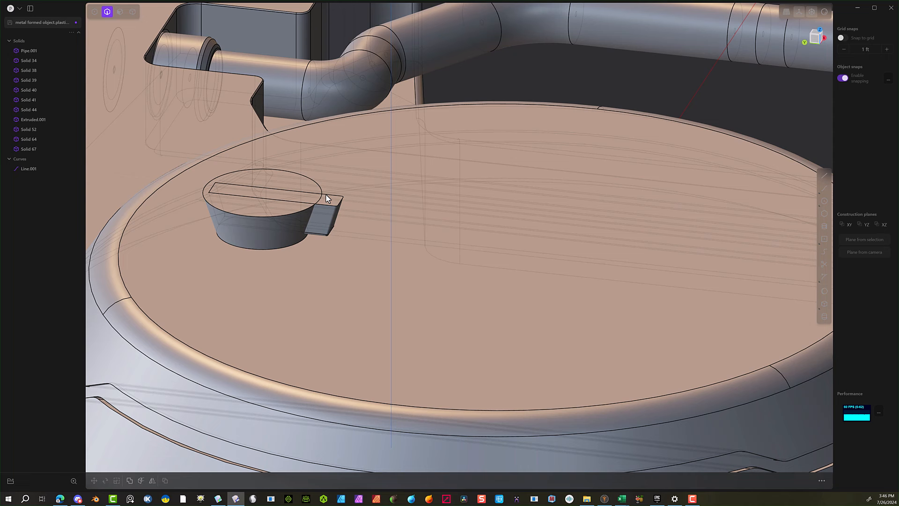
# Fillet the slanted vertical edges at the tapered bar's rear end, inside the plug, with a small radius.
pyautogui.click(132, 12)
pyautogui.click(325, 220)
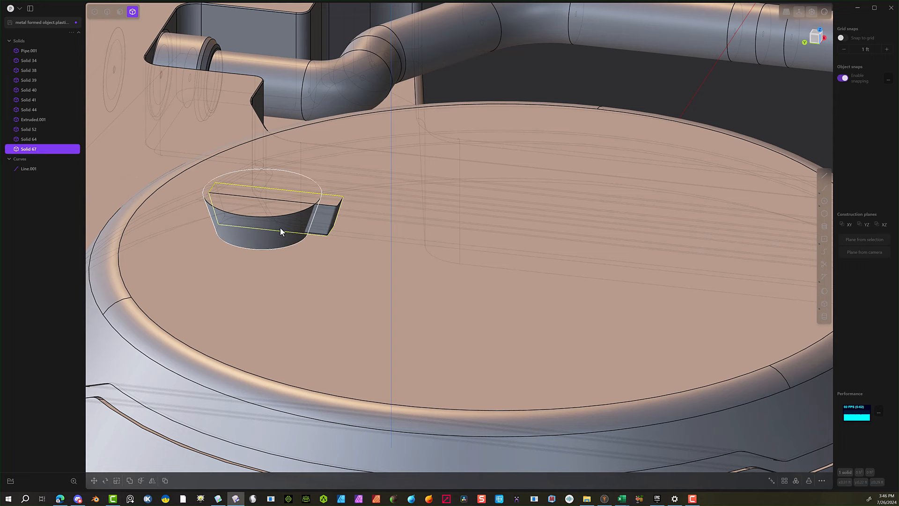
pyautogui.click(107, 12)
pyautogui.click(221, 203)
pyautogui.press('f')
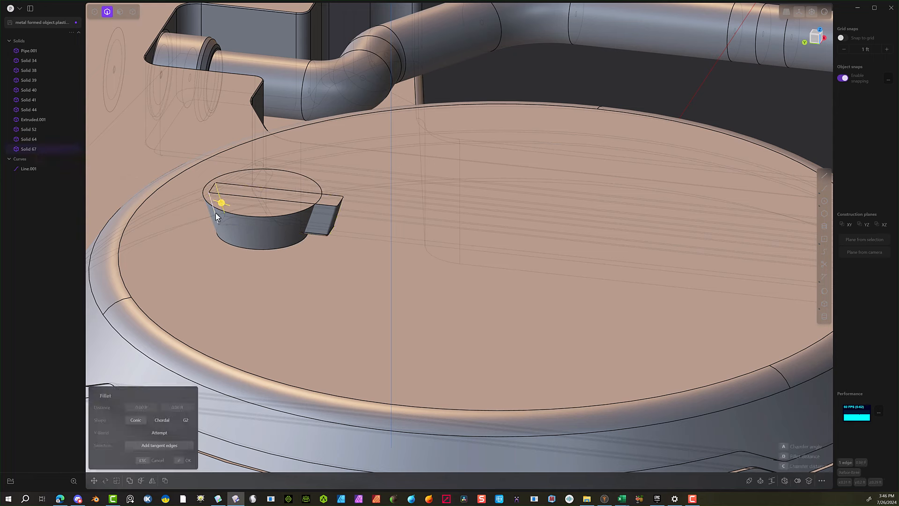
pyautogui.click(216, 213)
pyautogui.moveTo(217, 212); pyautogui.dragTo(212, 212)
pyautogui.click(183, 460)
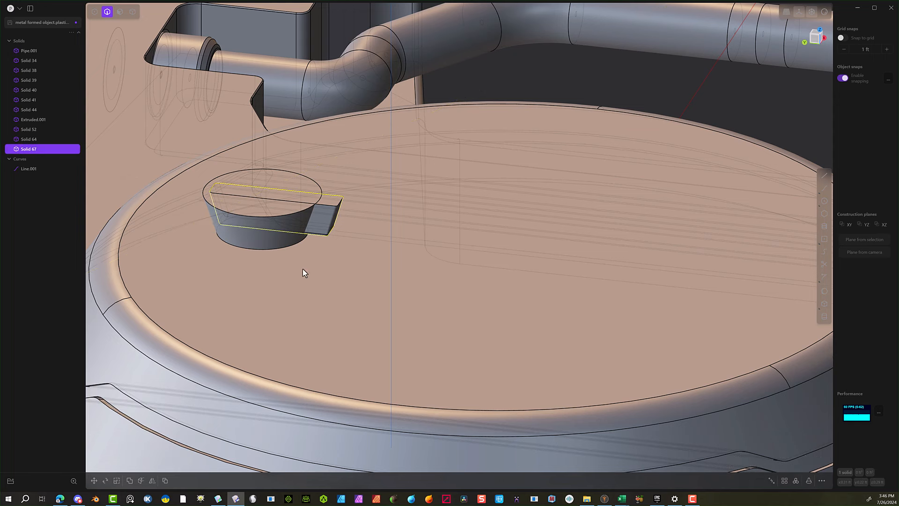
# Move the plug and the tapered bar together about 0.13 ft down in Z so they sink into the central feature.
pyautogui.click(133, 12)
pyautogui.click(325, 217)
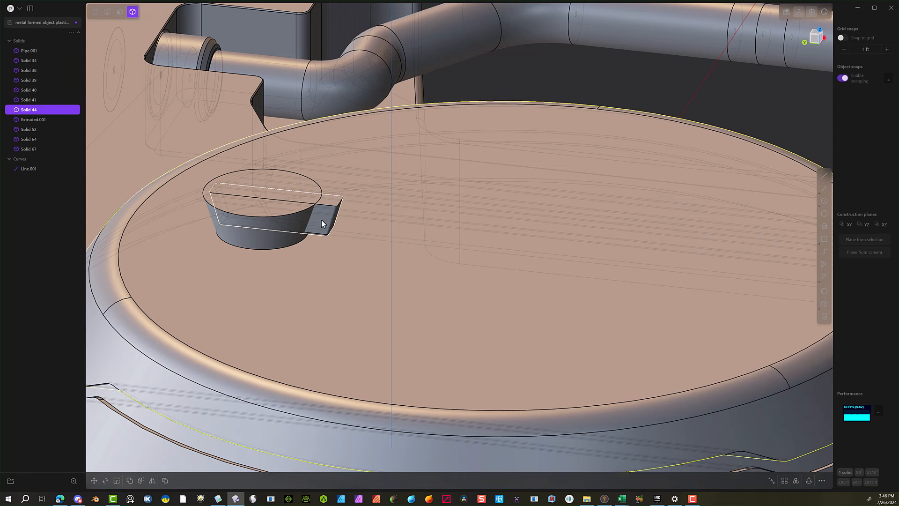
pyautogui.click(321, 220)
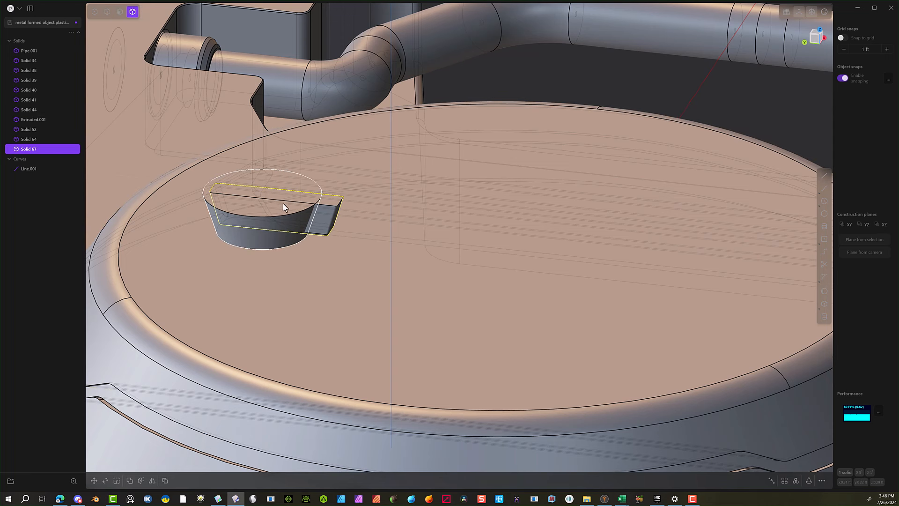
pyautogui.keyDown('shift'); pyautogui.click(314, 196); pyautogui.keyUp('shift')
pyautogui.press('g')
pyautogui.moveTo(272, 184); pyautogui.dragTo(274, 282)
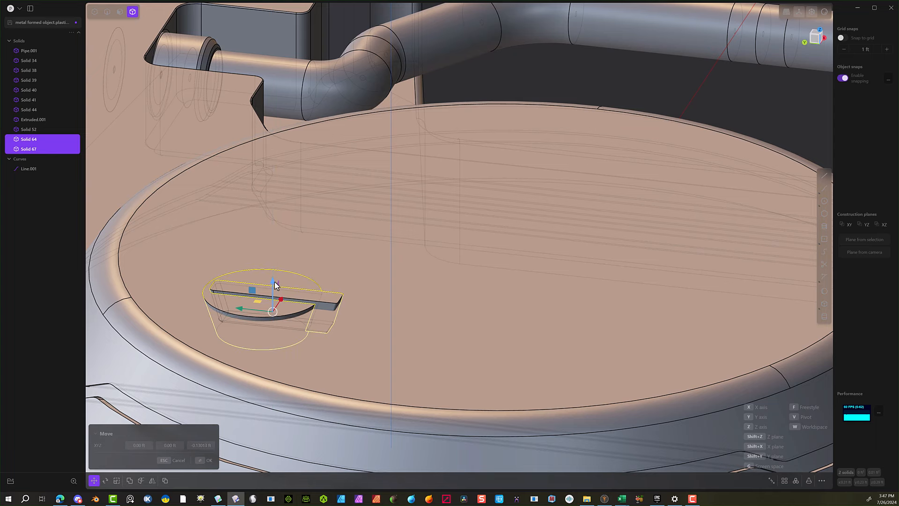
# Mirror the plug and tapered bar in the top view across a freestyle plane through the round feature's centre, creating a second pair along X.
pyautogui.press('KP_7')
pyautogui.click(152, 481)
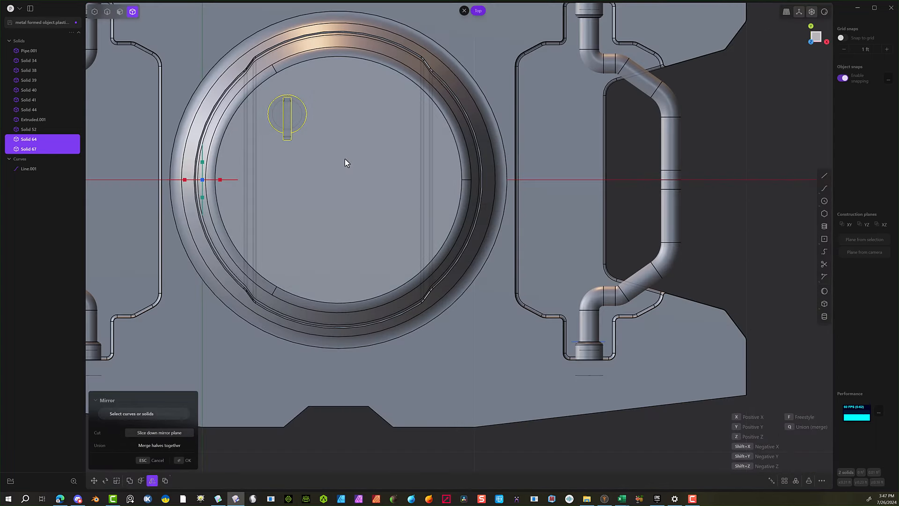
pyautogui.press('f')
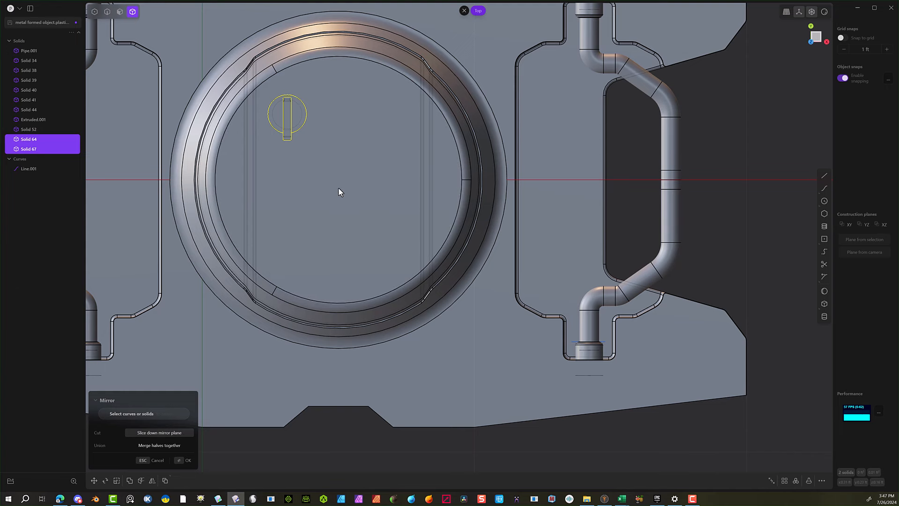
pyautogui.click(341, 217)
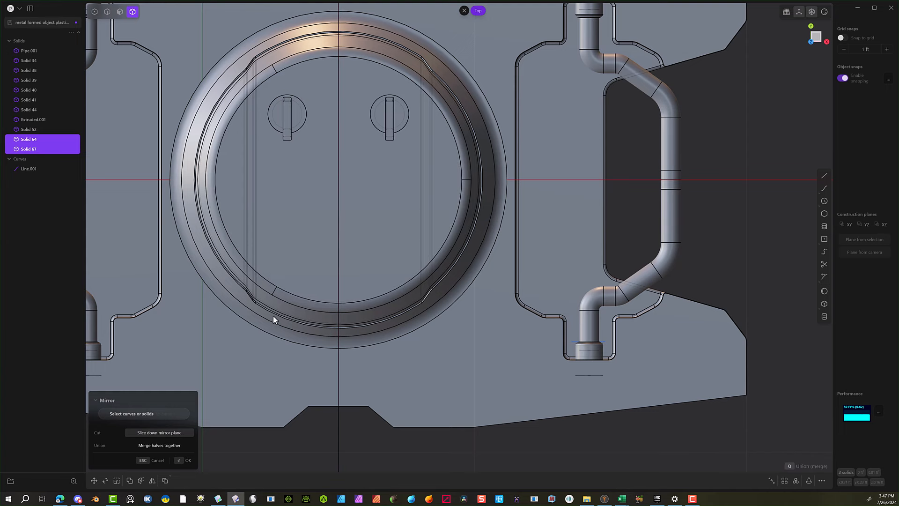
pyautogui.click(182, 460)
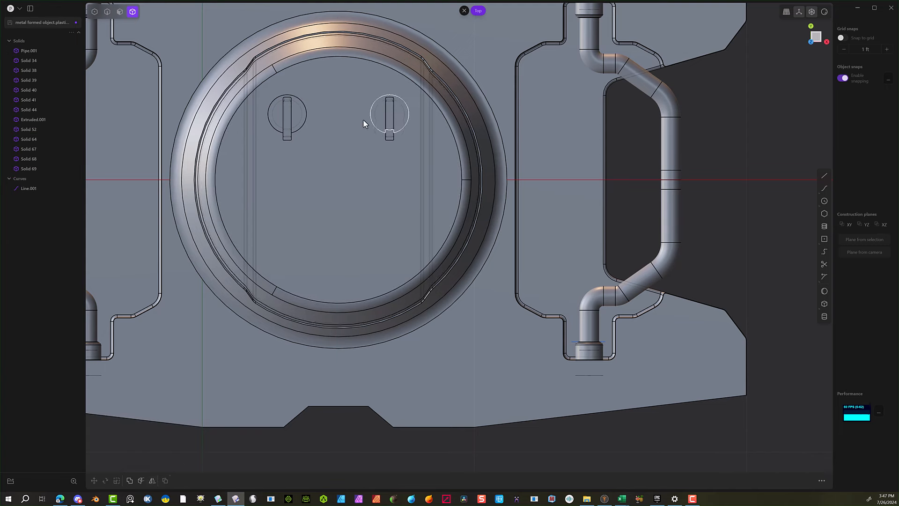
# Mirror both plugs and their tapered bars in the Y direction across the X axis to make four slotted details.
pyautogui.moveTo(378, 139); pyautogui.dragTo(383, 116, button='middle')
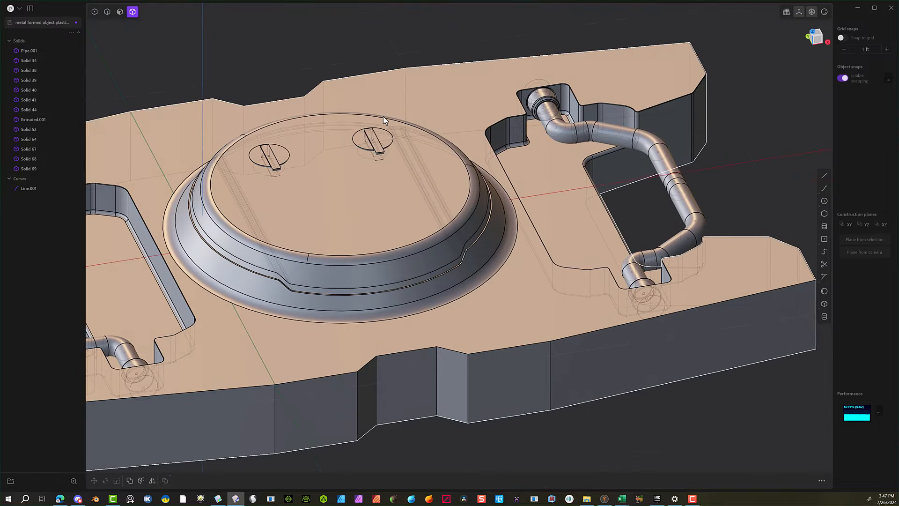
pyautogui.click(364, 146)
pyautogui.keyDown('shift'); pyautogui.click(363, 144); pyautogui.keyUp('shift')
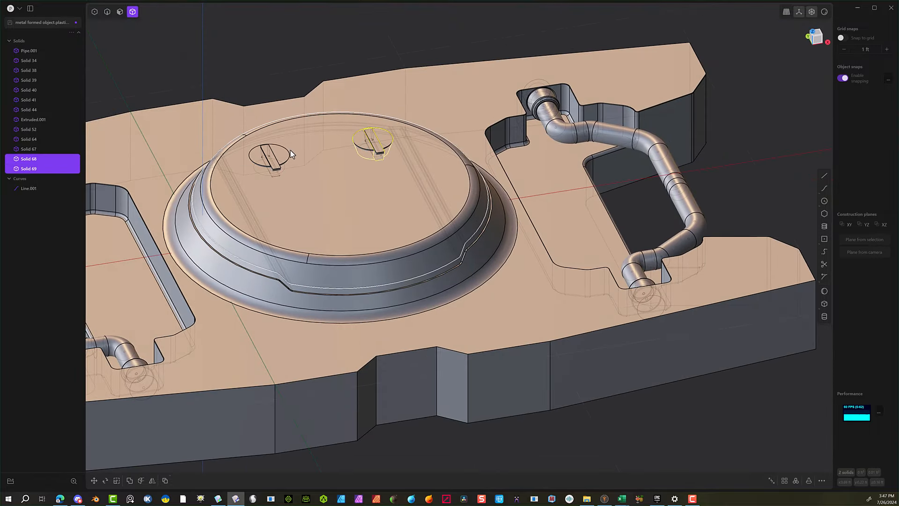
pyautogui.keyDown('shift'); pyautogui.click(285, 153); pyautogui.keyUp('shift')
pyautogui.keyDown('shift'); pyautogui.click(273, 156); pyautogui.keyUp('shift')
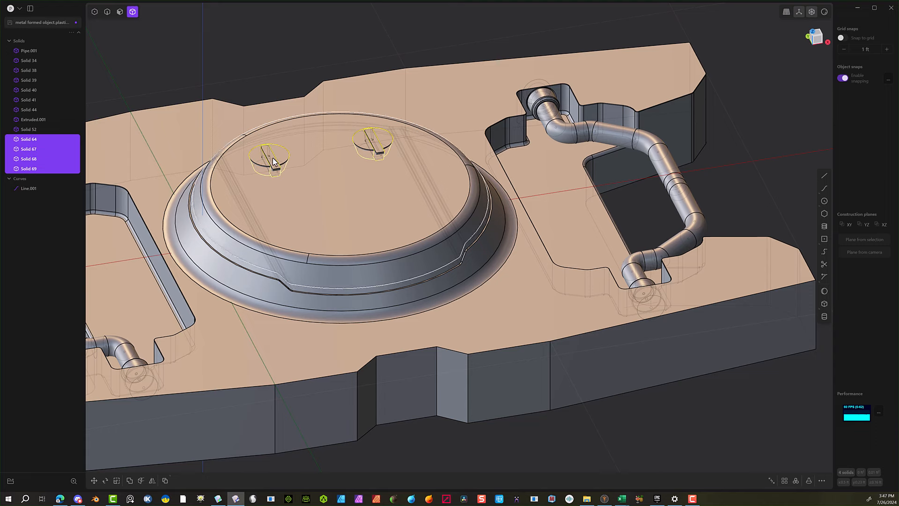
pyautogui.click(152, 481)
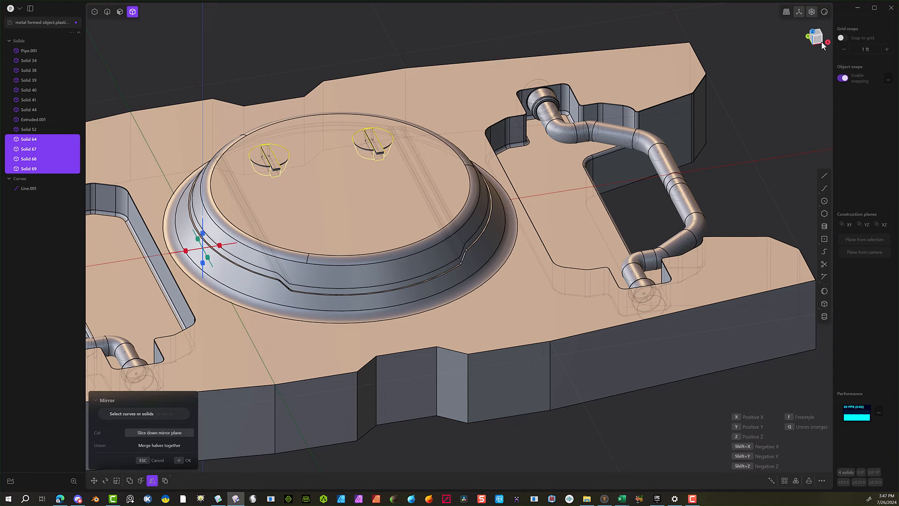
pyautogui.click(817, 36)
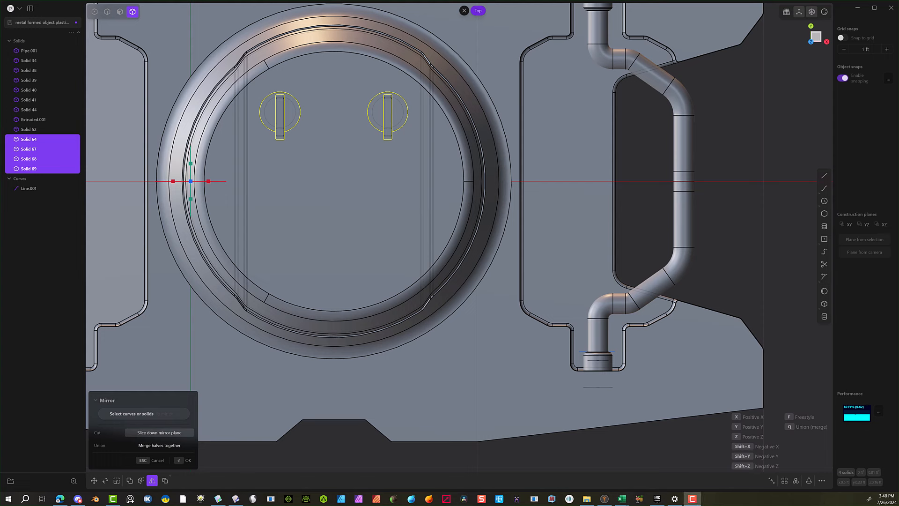
pyautogui.click(191, 164)
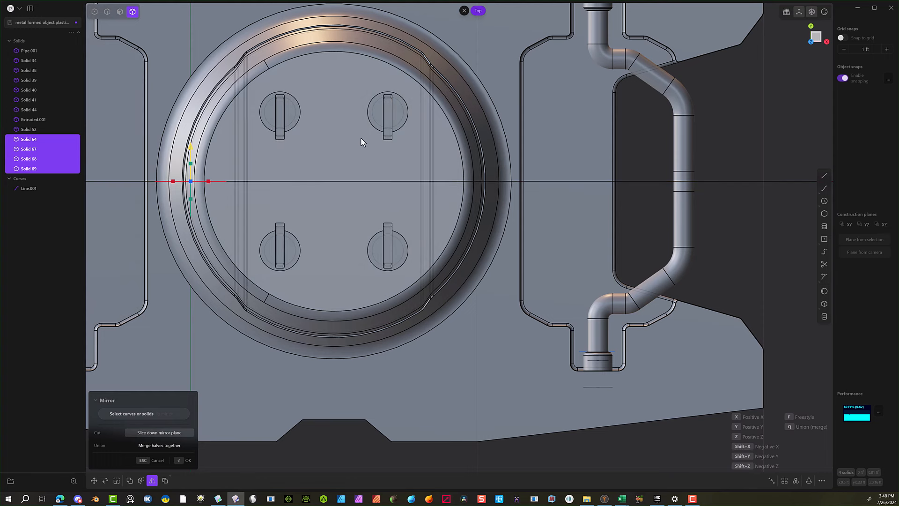
pyautogui.moveTo(362, 181); pyautogui.dragTo(345, 207, button='middle')
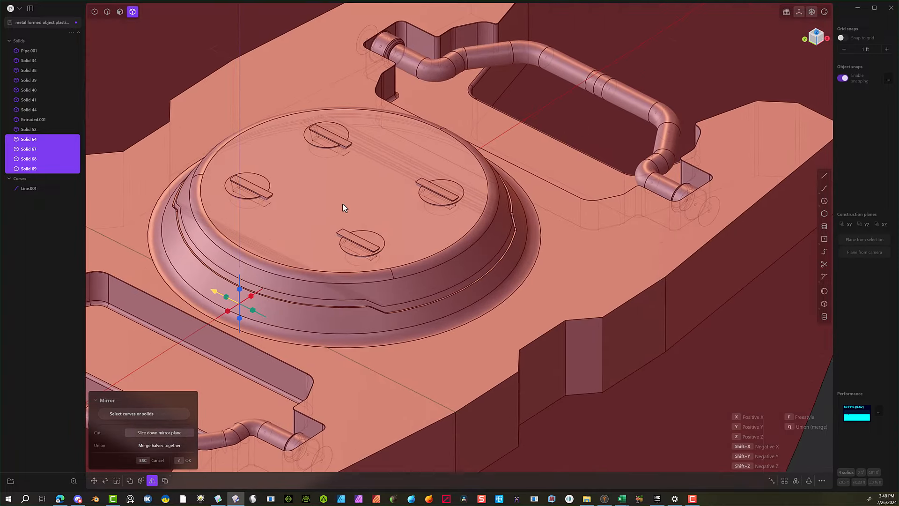
pyautogui.click(183, 460)
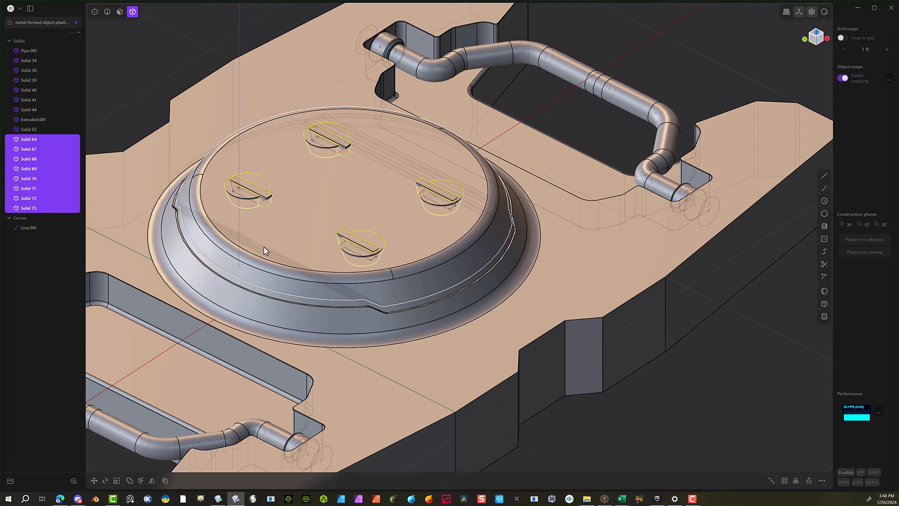
# Boolean-cut the central feature's raised cap with the four round plugs, keeping the plugs as separate solids.
pyautogui.click(136, 63)
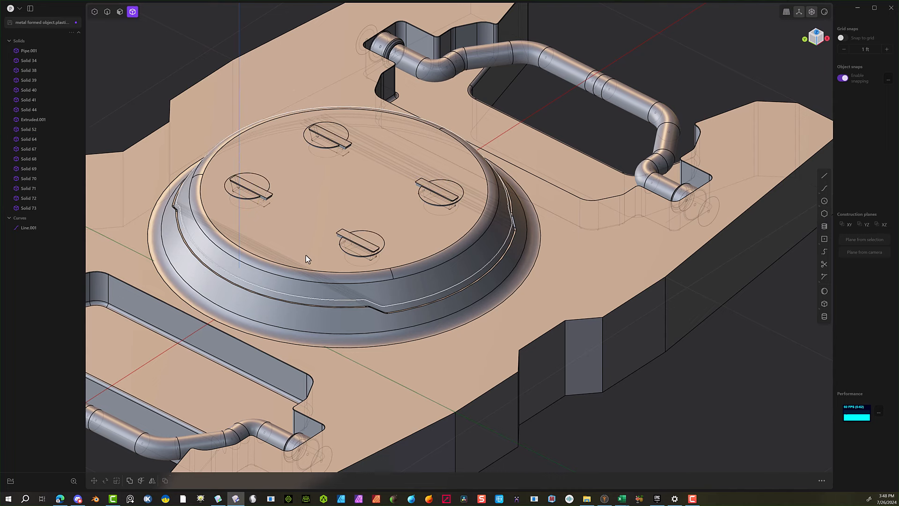
pyautogui.click(305, 255)
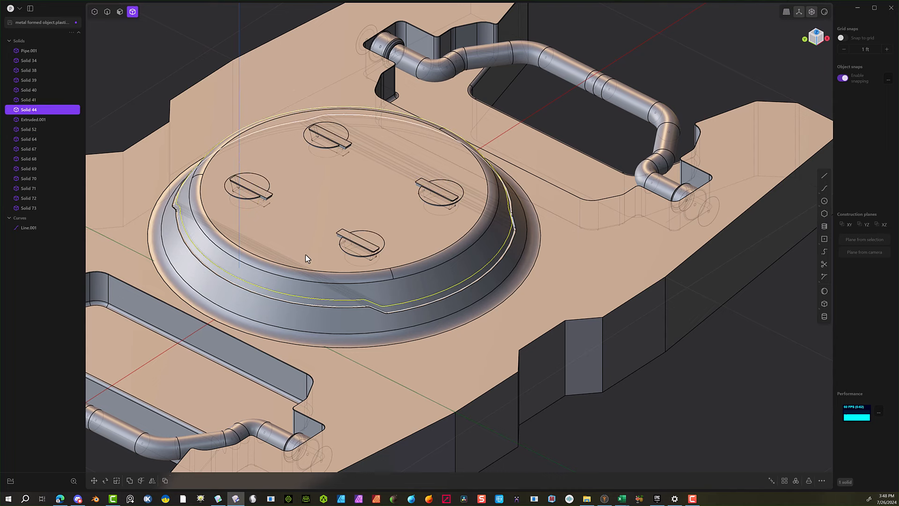
pyautogui.click(382, 245)
pyautogui.click(430, 196)
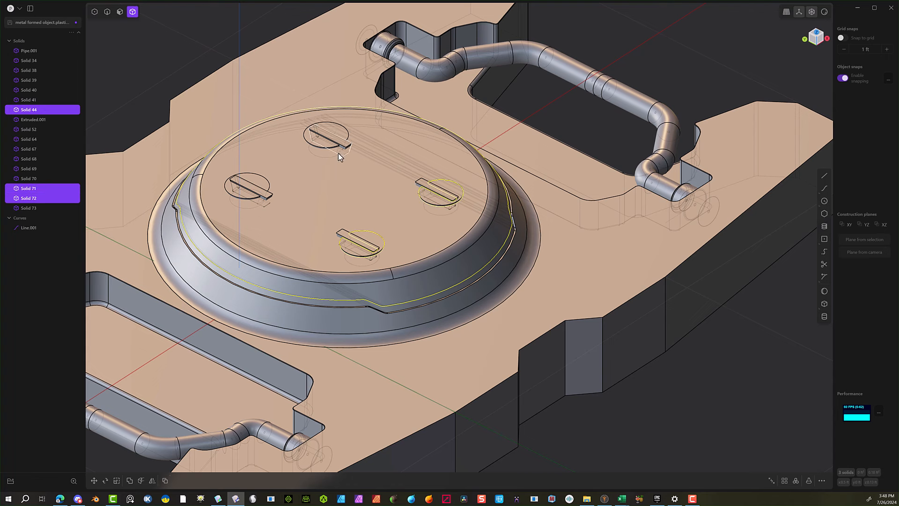
pyautogui.click(323, 146)
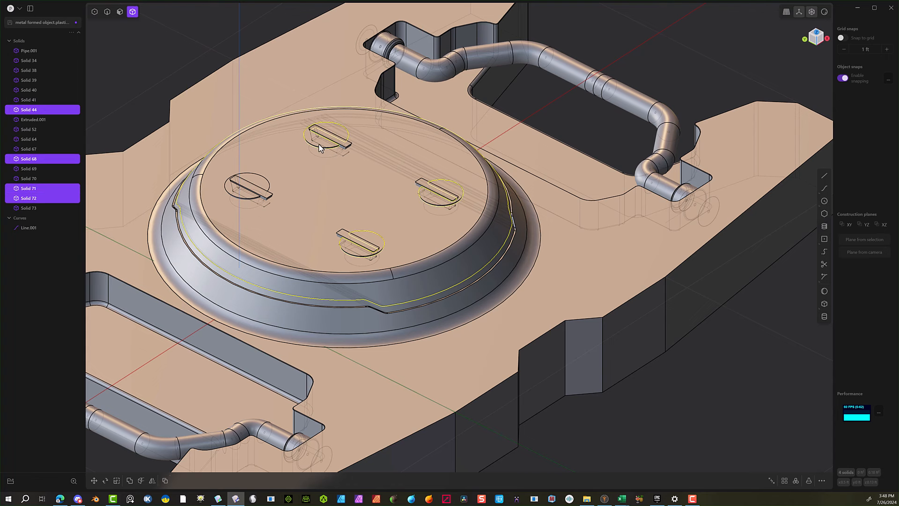
pyautogui.click(266, 181)
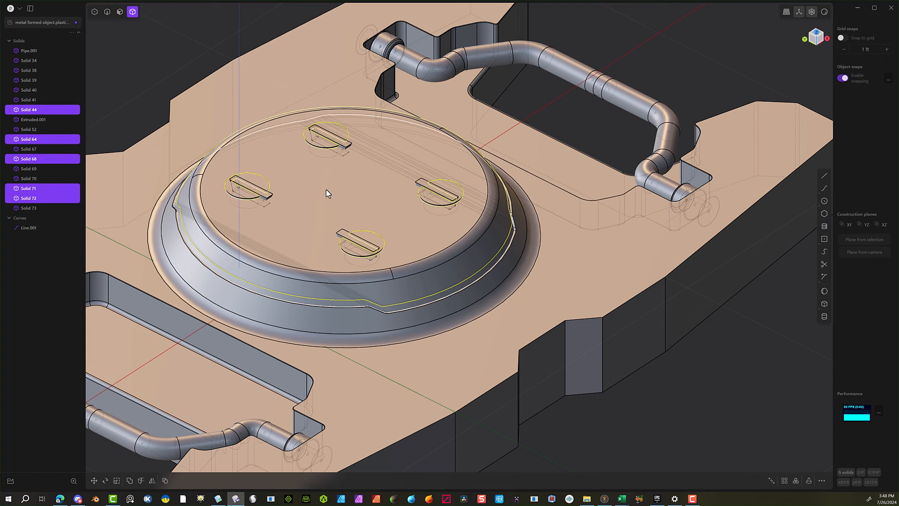
pyautogui.press('q')
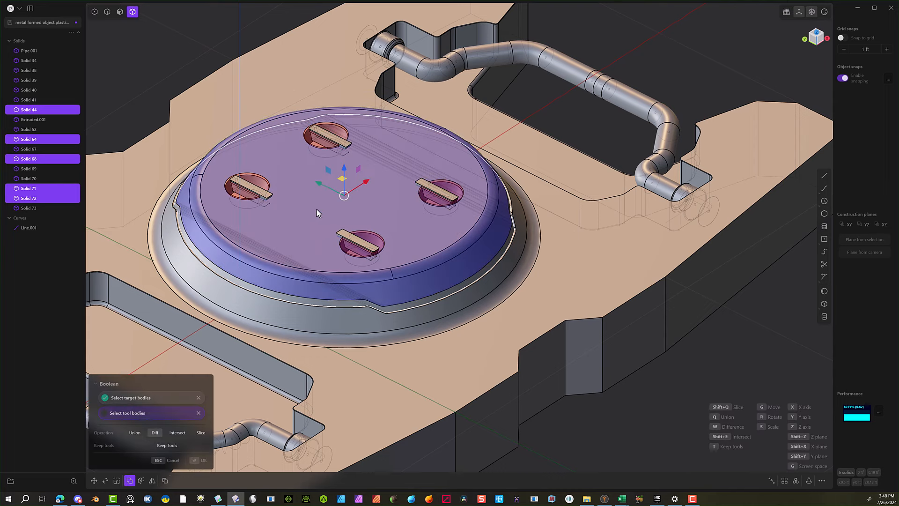
pyautogui.press('Return')
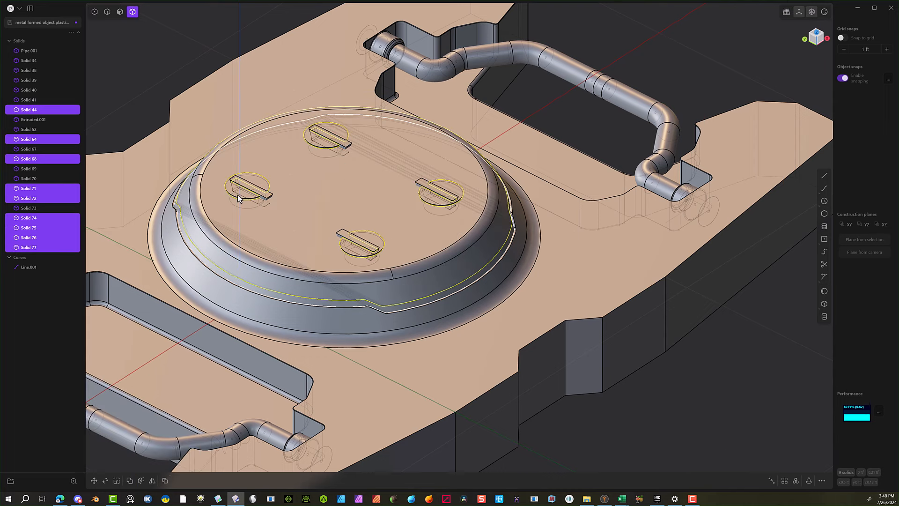
# Delete the four redundant plug solids, leaving one plug solid and one tapered bar at each circular detail.
pyautogui.click(237, 195)
pyautogui.click(283, 165)
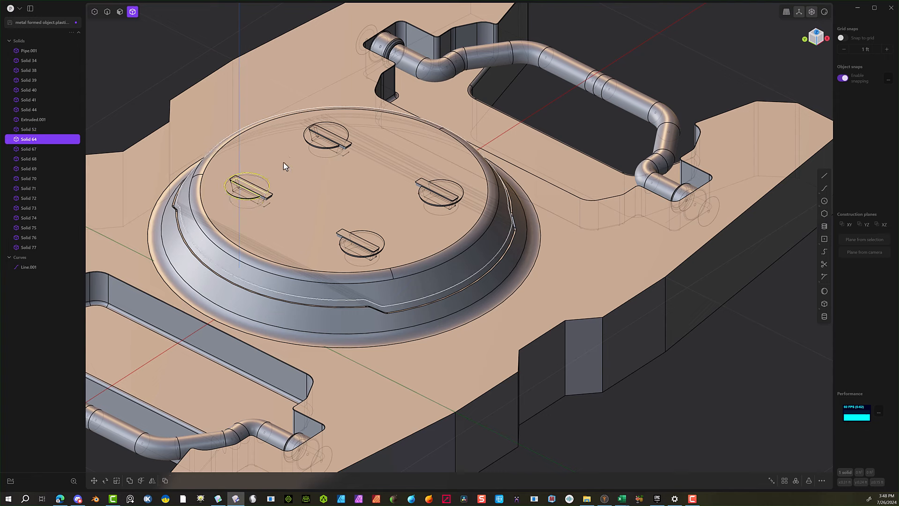
pyautogui.press('Delete')
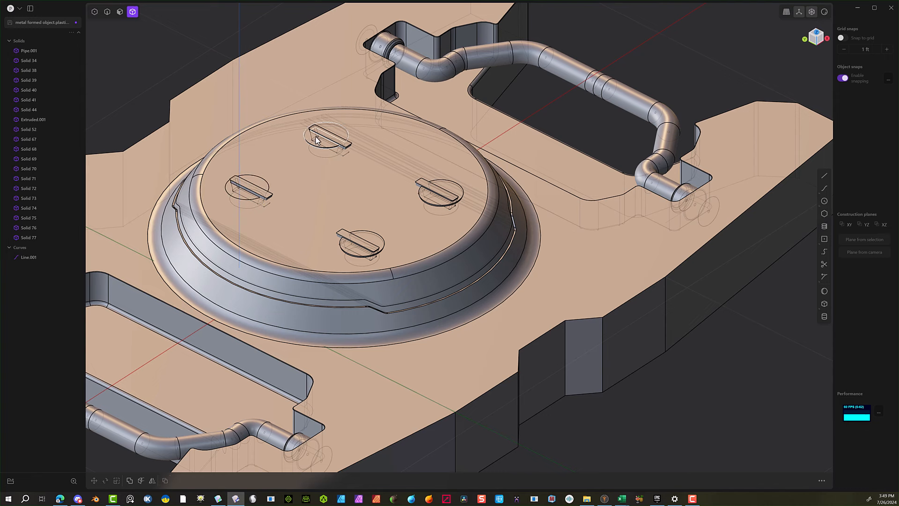
pyautogui.click(342, 128)
pyautogui.press('Delete')
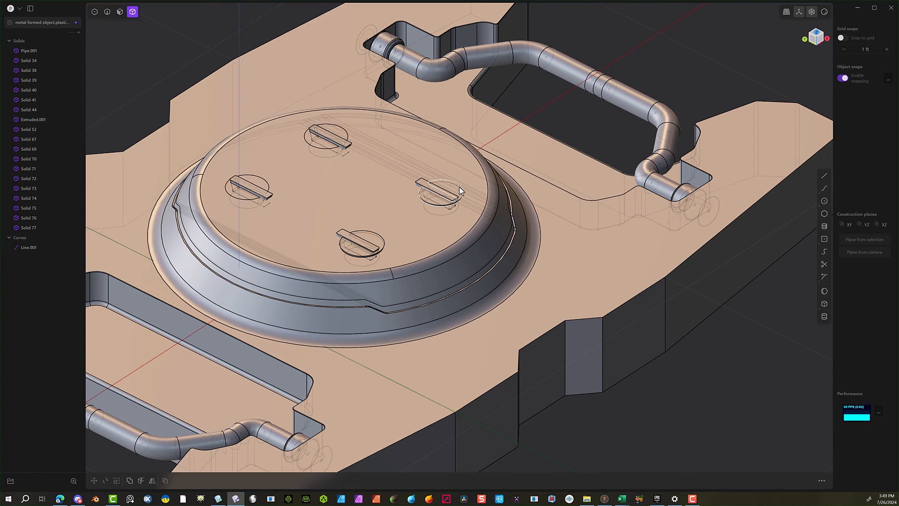
pyautogui.click(459, 186)
pyautogui.press('Delete')
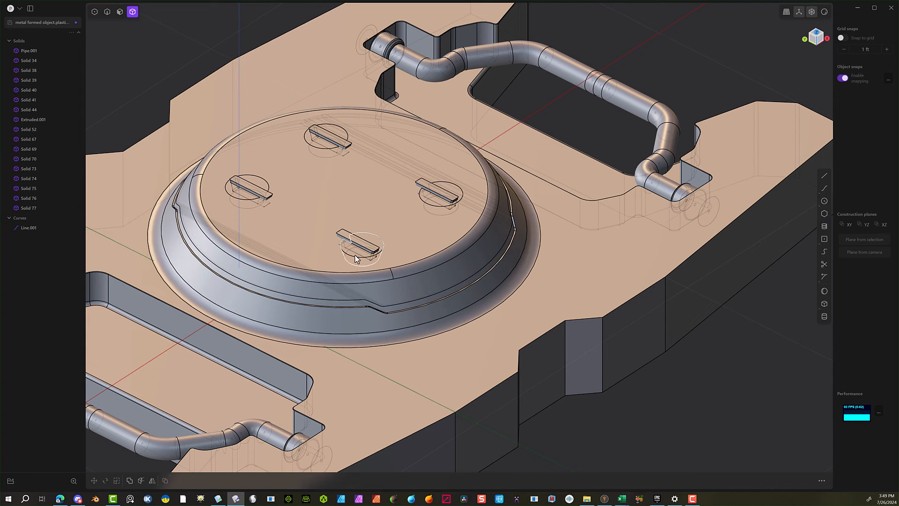
# Subtract the tapered bar from the round plug nearest the viewer with a Boolean difference, keeping the bar as a tool body.
pyautogui.click(339, 245)
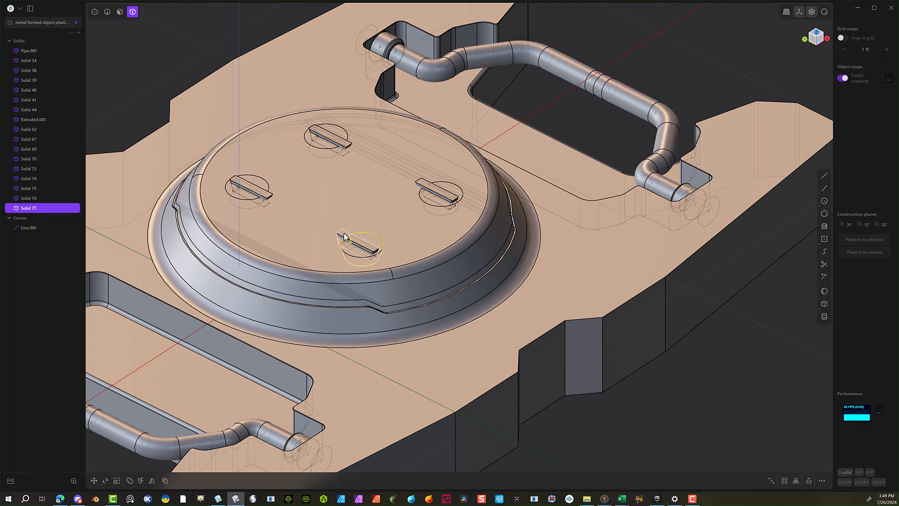
pyautogui.keyDown('shift'); pyautogui.click(369, 240); pyautogui.keyUp('shift')
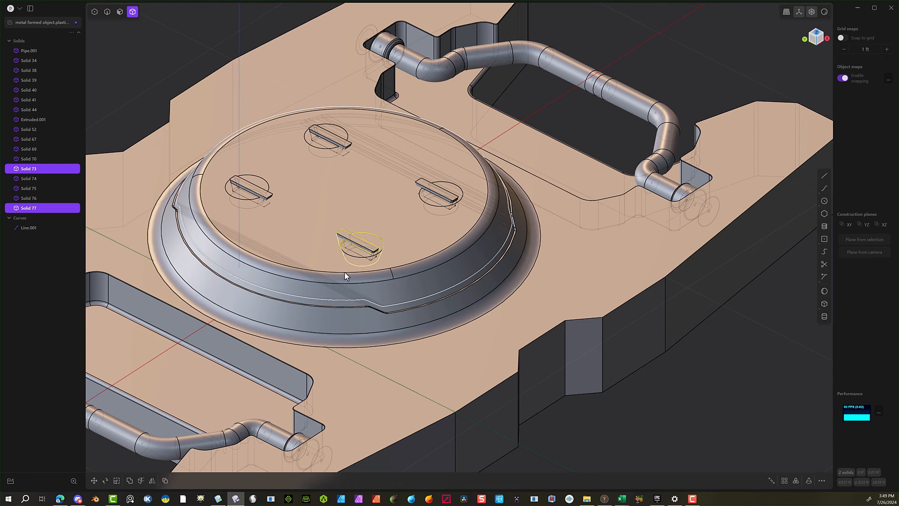
pyautogui.hotkey('shift', 'd')
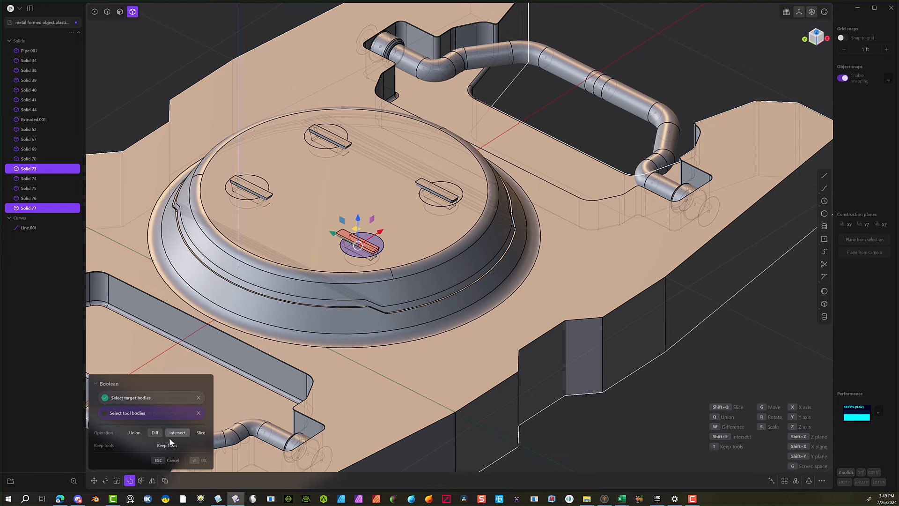
pyautogui.click(168, 445)
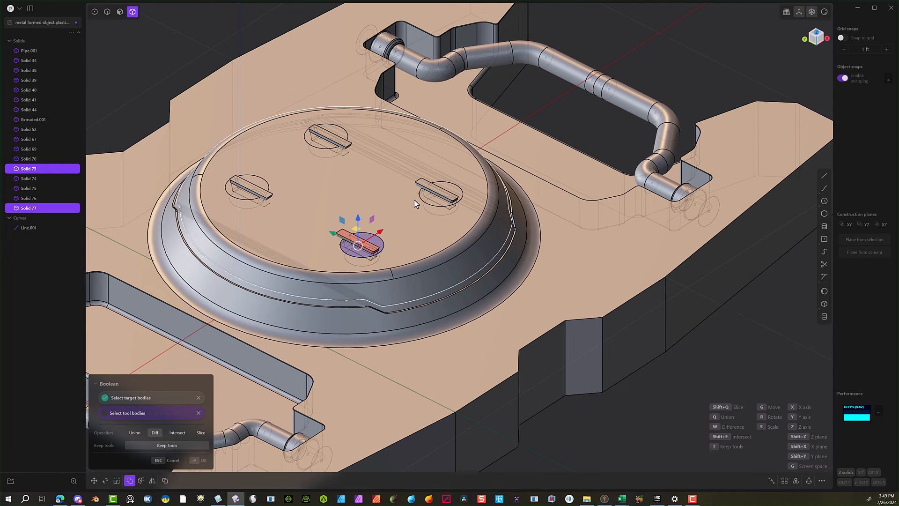
pyautogui.click(580, 269)
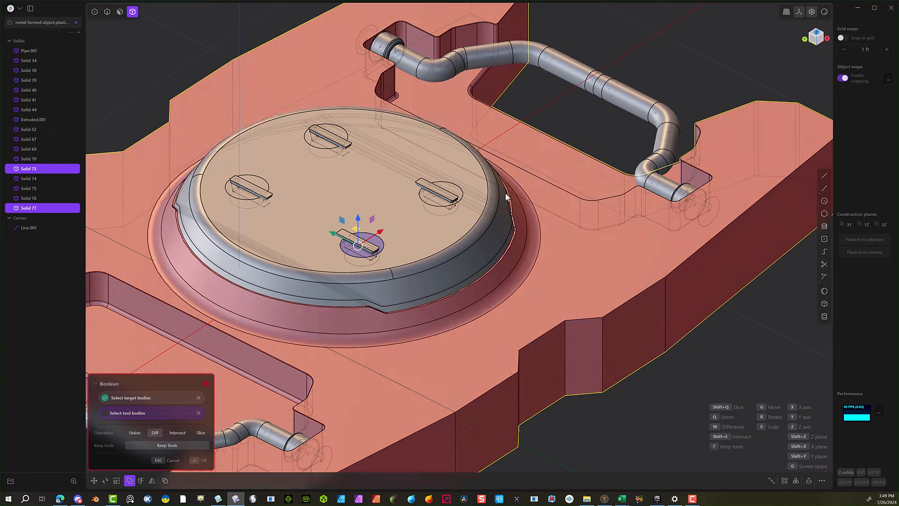
pyautogui.scroll(3, 421, 215)
pyautogui.scroll(2, 371, 242)
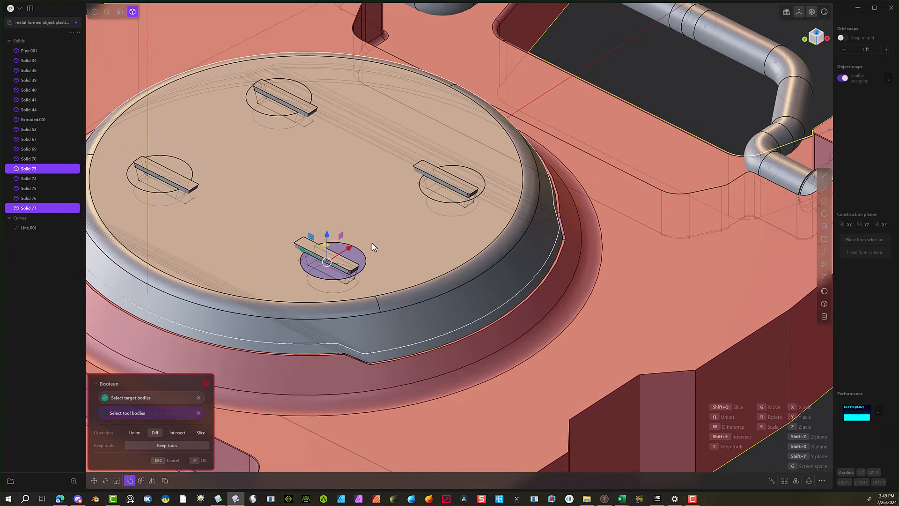
pyautogui.click(203, 460)
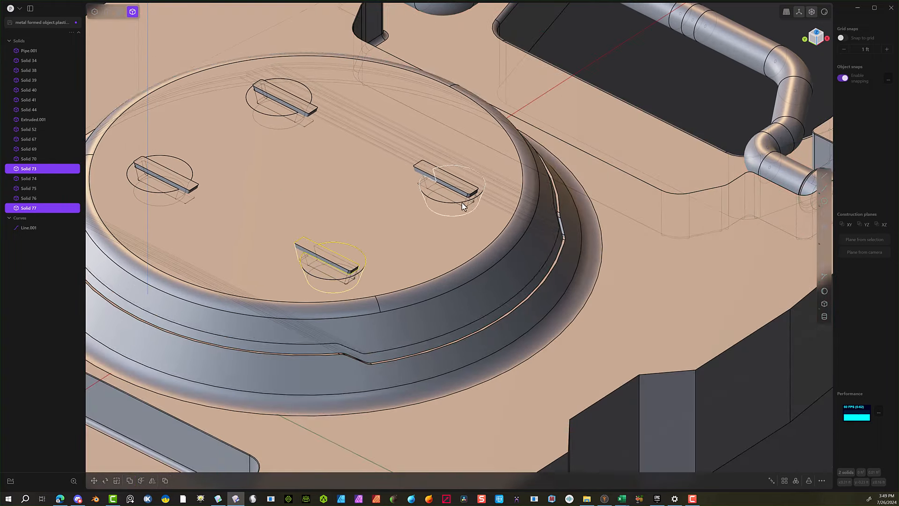
# Subtract the tapered bar from the cap's right-hand round plug with a Boolean difference, keeping the bar.
pyautogui.click(436, 194)
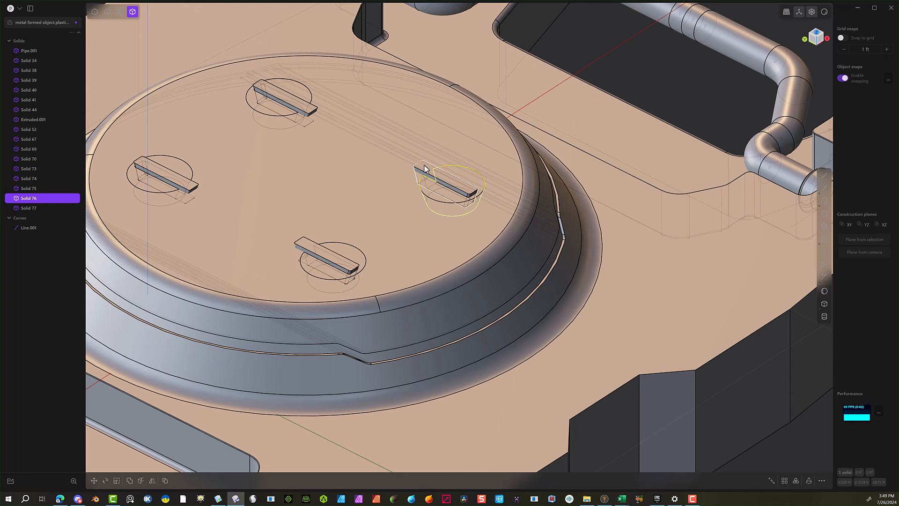
pyautogui.keyDown('shift'); pyautogui.click(427, 178); pyautogui.keyUp('shift')
pyautogui.hotkey('shift', 'b')
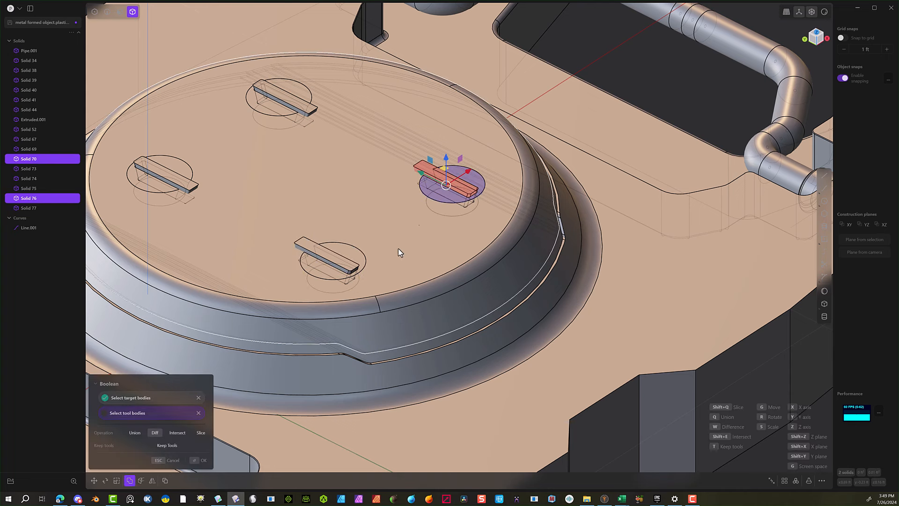
pyautogui.click(196, 458)
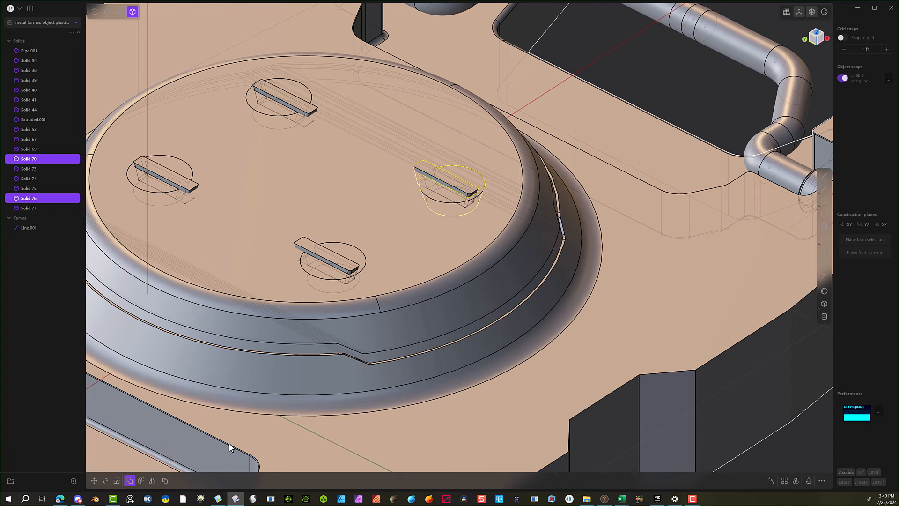
pyautogui.click(450, 408)
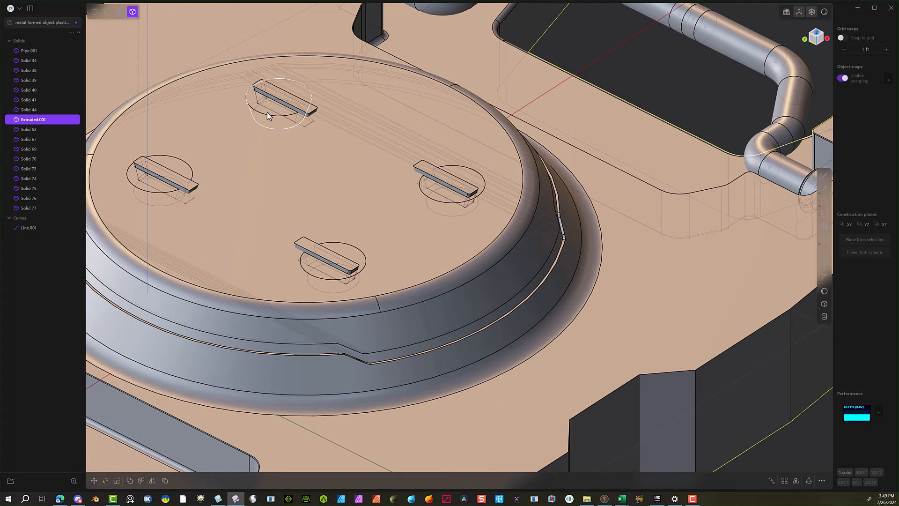
# Subtract the bar Solid 69 from the round disc Solid 75 with a Boolean difference, keeping the tool body.
pyautogui.click(291, 101)
pyautogui.keyDown('shift'); pyautogui.click(290, 100); pyautogui.keyUp('shift')
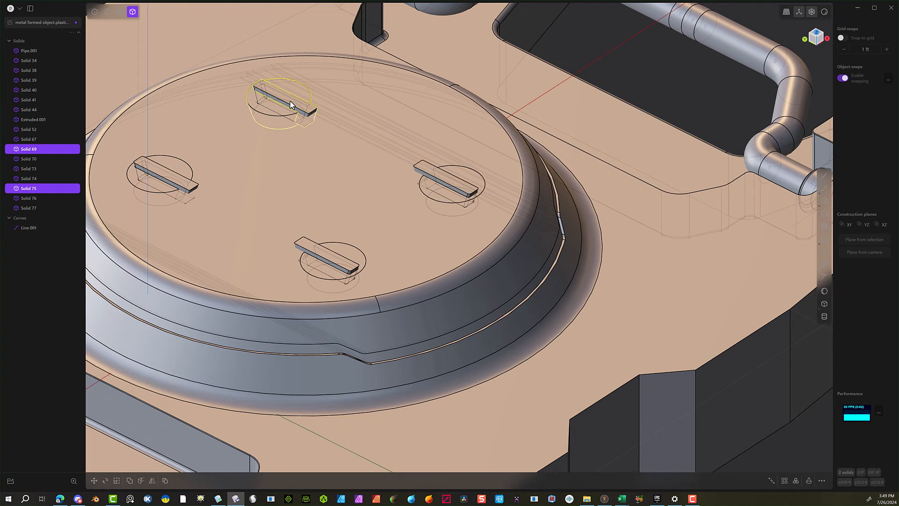
pyautogui.hotkey('shift', 'b')
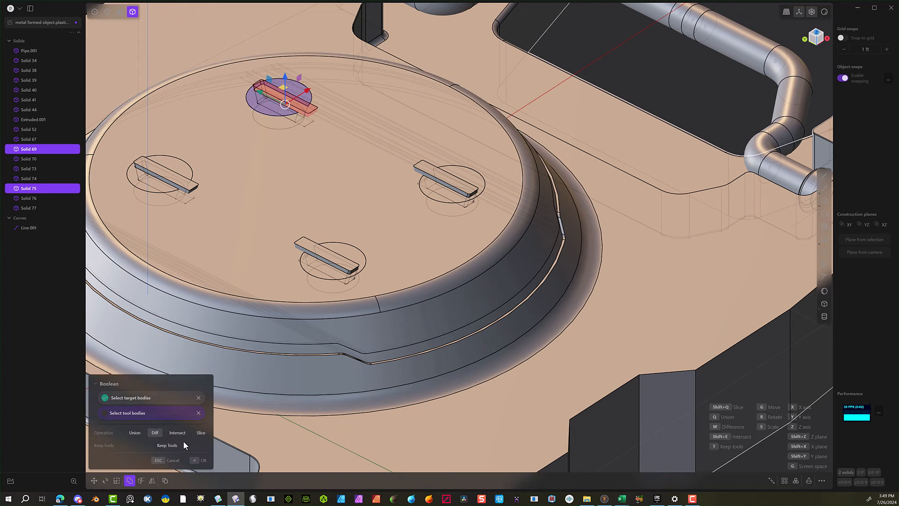
pyautogui.click(200, 460)
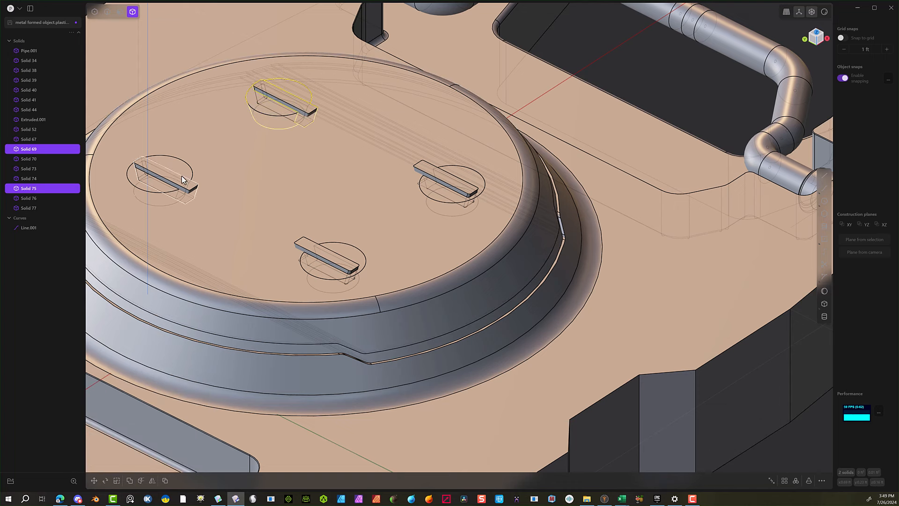
# Subtract the bar Solid 67 from the round disc Solid 74 with a Boolean difference, keeping the tool body.
pyautogui.click(177, 169)
pyautogui.keyDown('shift'); pyautogui.click(260, 196); pyautogui.keyUp('shift')
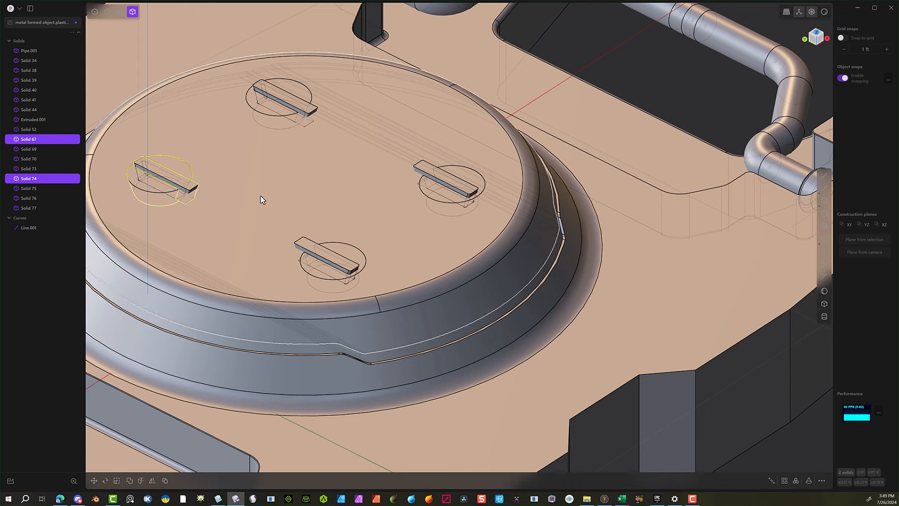
pyautogui.hotkey('shift', 'b')
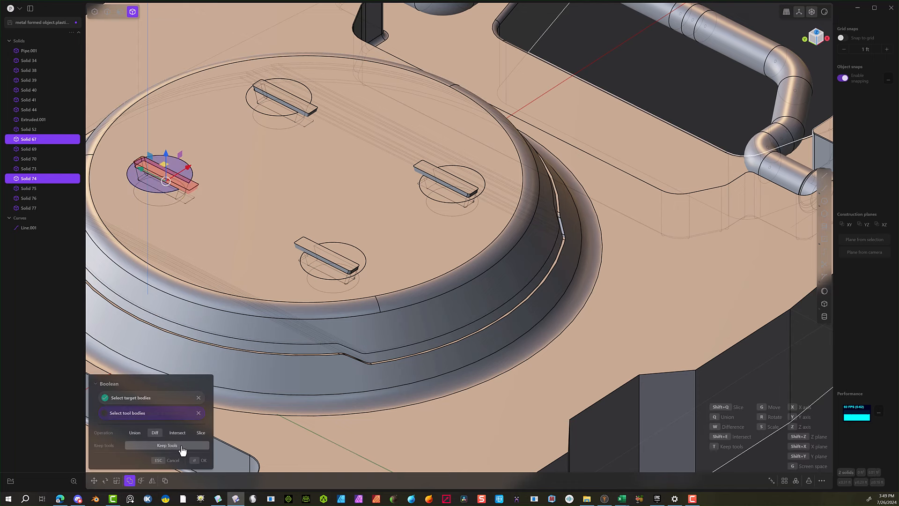
pyautogui.click(200, 460)
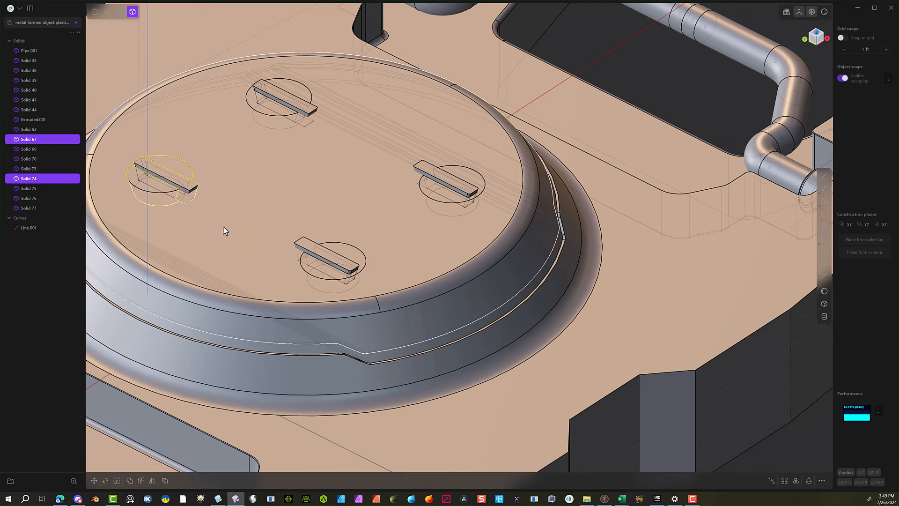
# Subtract all four bars from the large round lid Solid 44 with a Boolean difference, without keeping the tool bodies.
pyautogui.click(231, 196)
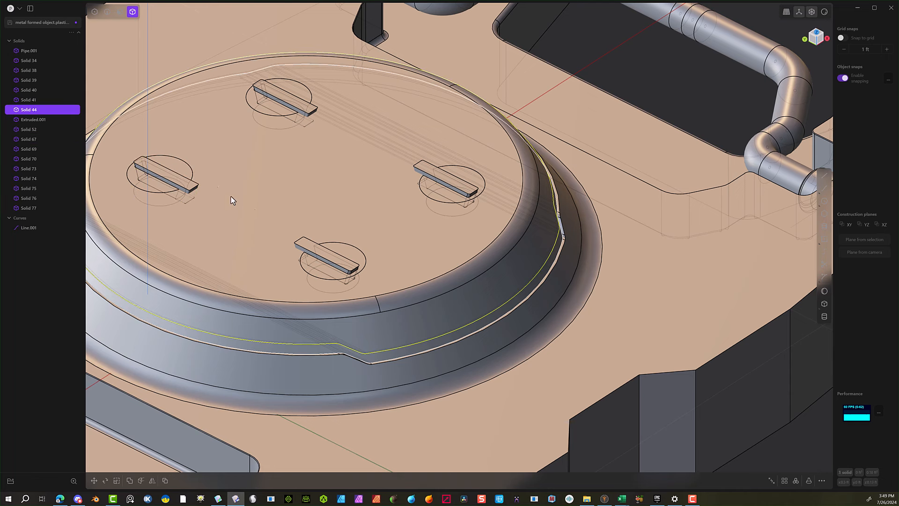
pyautogui.keyDown('shift'); pyautogui.click(196, 188); pyautogui.keyUp('shift')
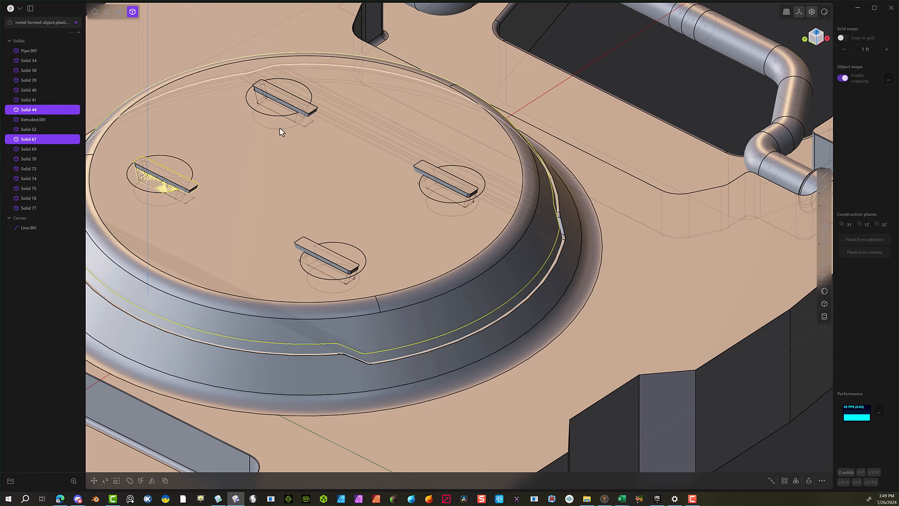
pyautogui.keyDown('shift'); pyautogui.click(293, 103); pyautogui.keyUp('shift')
pyautogui.keyDown('shift'); pyautogui.click(440, 180); pyautogui.keyUp('shift')
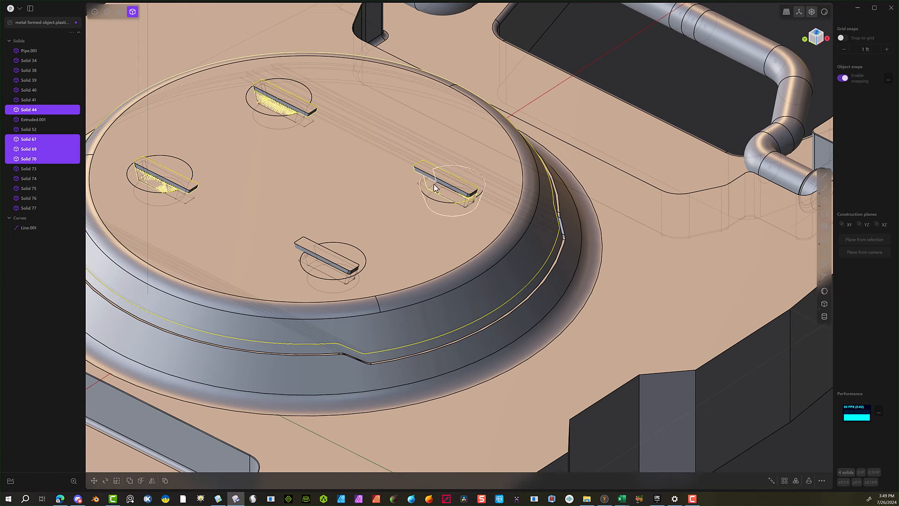
pyautogui.keyDown('shift'); pyautogui.click(338, 260); pyautogui.keyUp('shift')
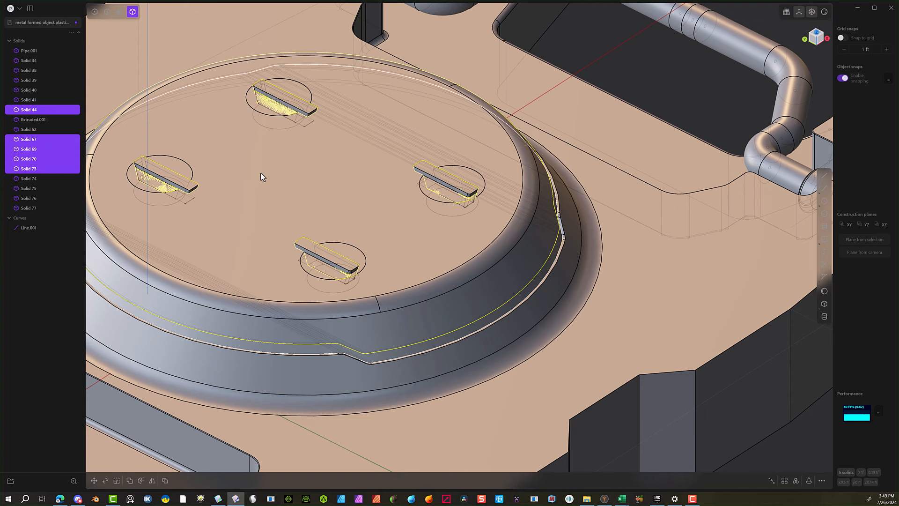
pyautogui.press('q')
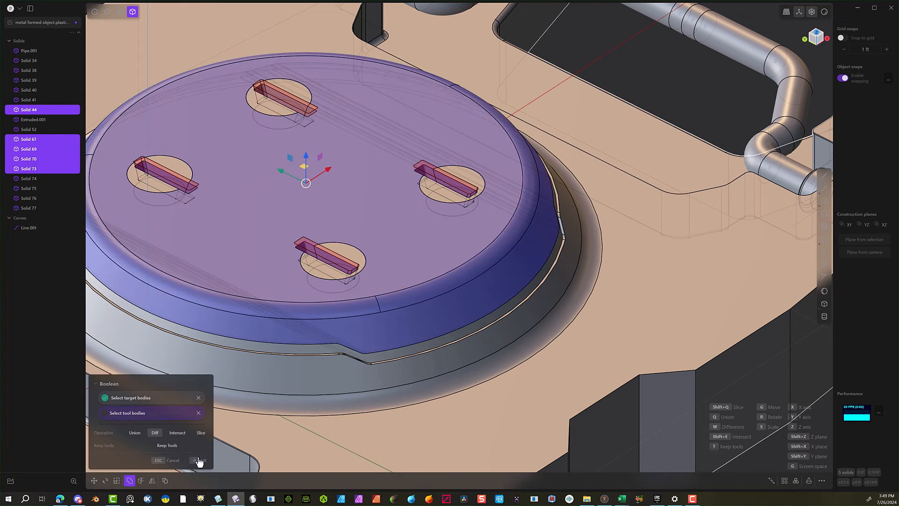
pyautogui.click(199, 459)
# Fillet the lid's circular edges around all four discs with a radius of about 0.011 ft.
pyautogui.moveTo(338, 193); pyautogui.dragTo(228, 58, button='middle')
pyautogui.click(107, 11)
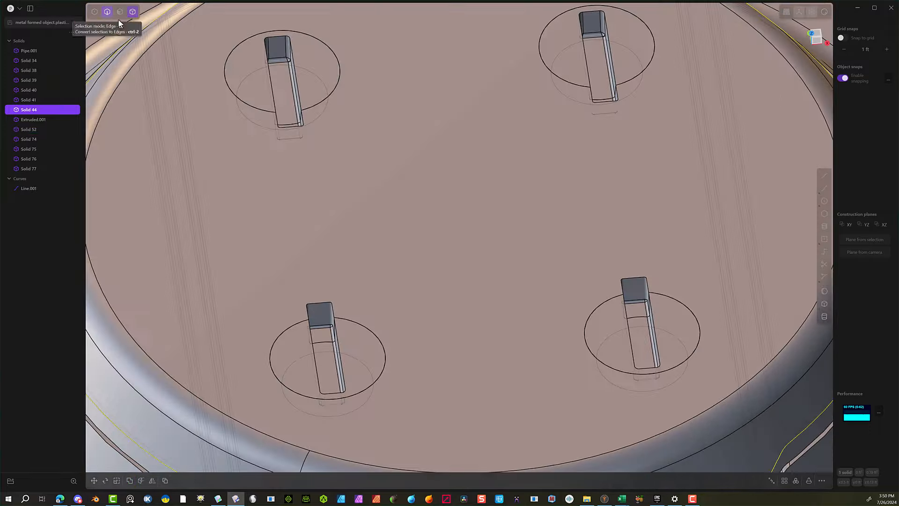
pyautogui.click(245, 47)
pyautogui.press('f')
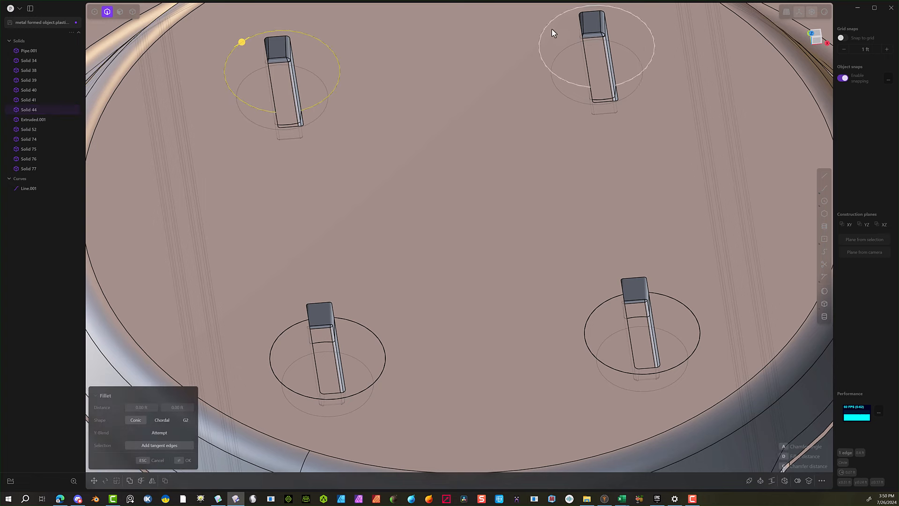
pyautogui.click(552, 30)
pyautogui.click(671, 306)
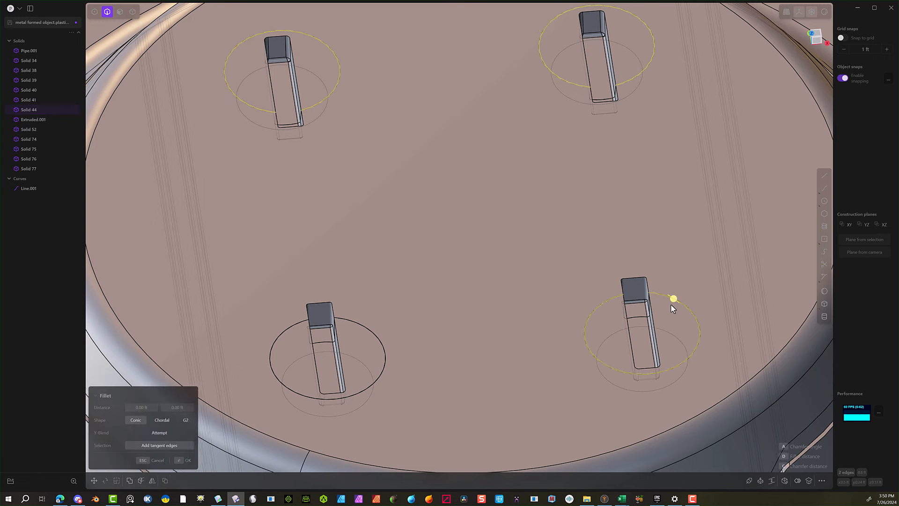
pyautogui.click(368, 332)
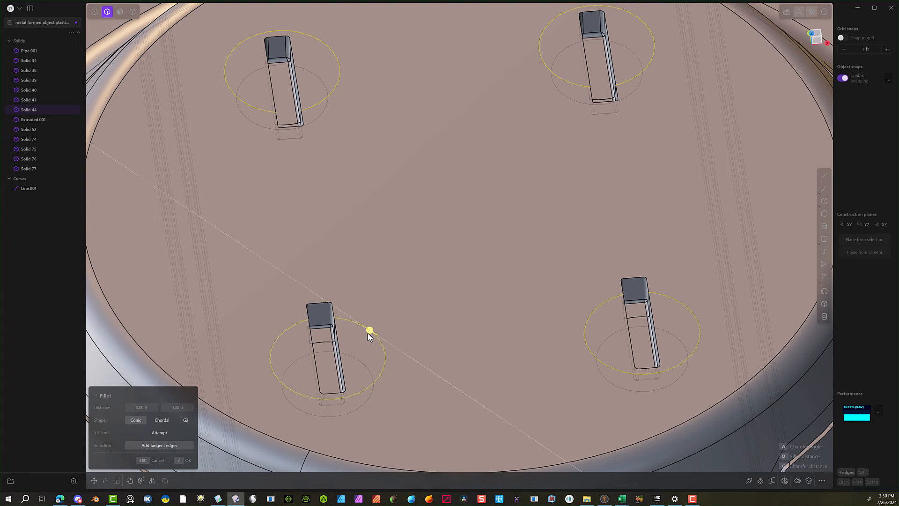
pyautogui.moveTo(369, 331); pyautogui.dragTo(363, 331)
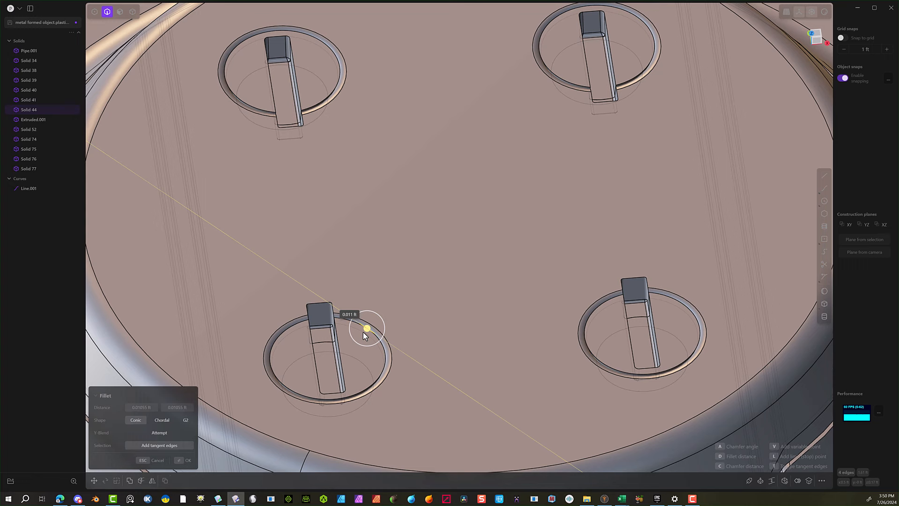
pyautogui.click(181, 463)
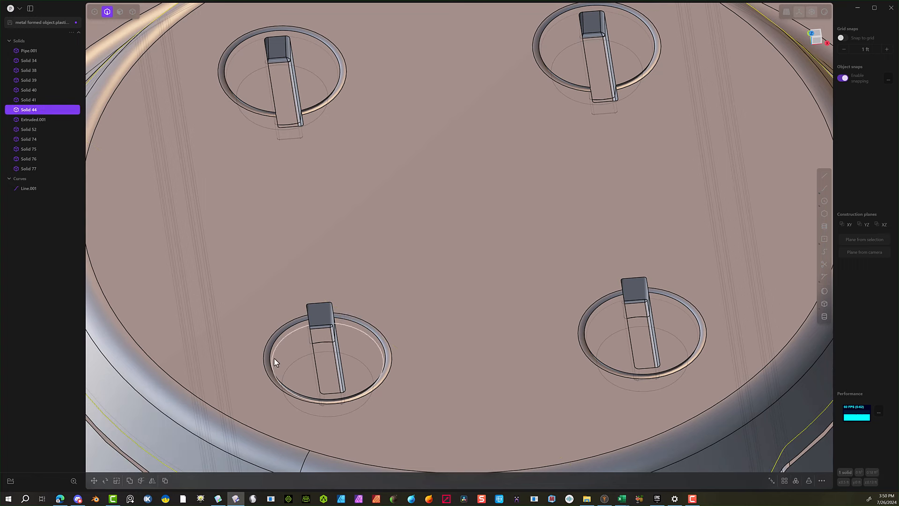
# Chamfer the top circular edges of all four discs by about 0.005 ft.
pyautogui.click(279, 339)
pyautogui.press('f')
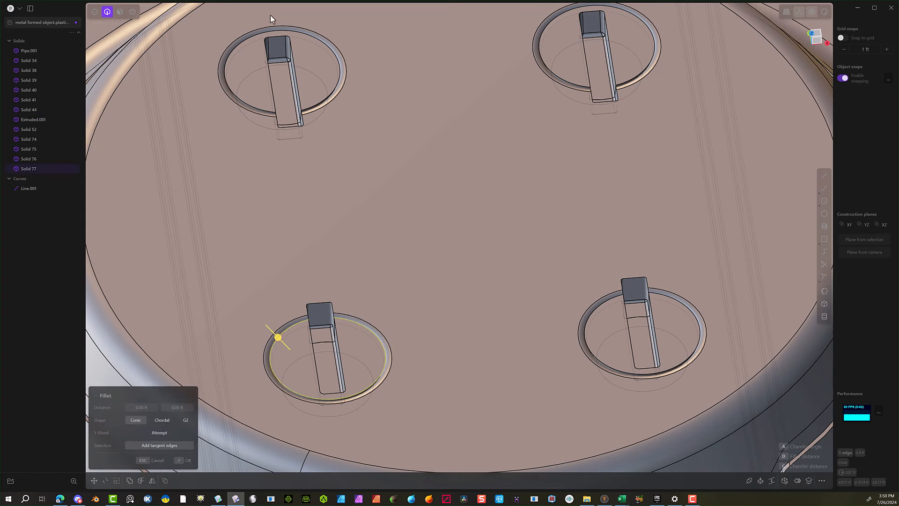
pyautogui.click(253, 36)
pyautogui.click(539, 34)
pyautogui.click(674, 299)
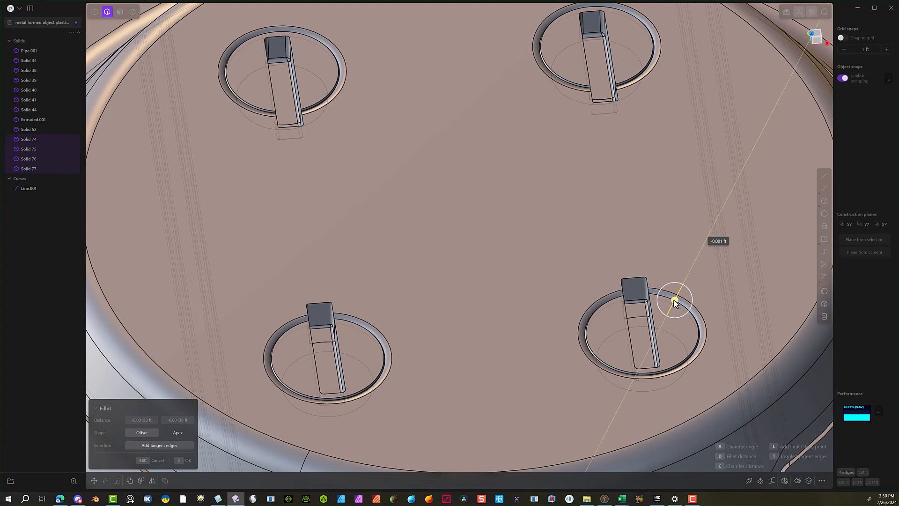
pyautogui.moveTo(673, 299); pyautogui.dragTo(672, 303)
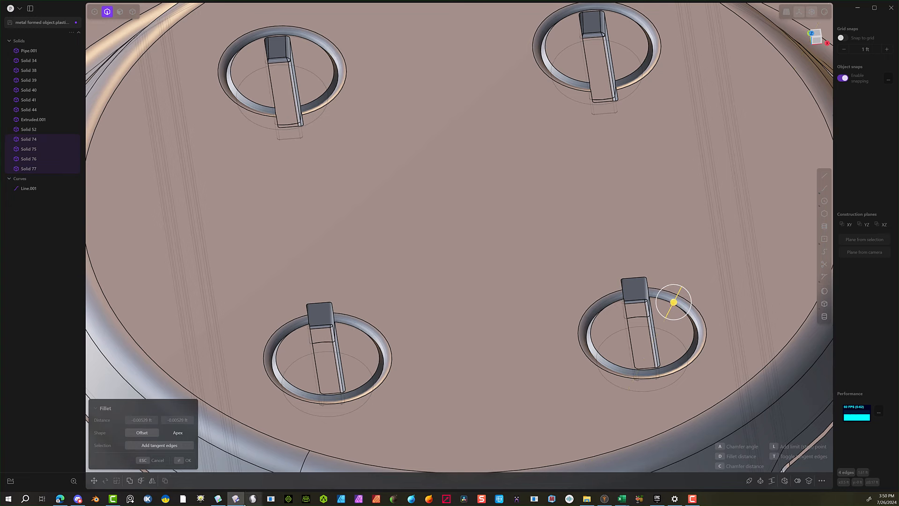
pyautogui.click(178, 459)
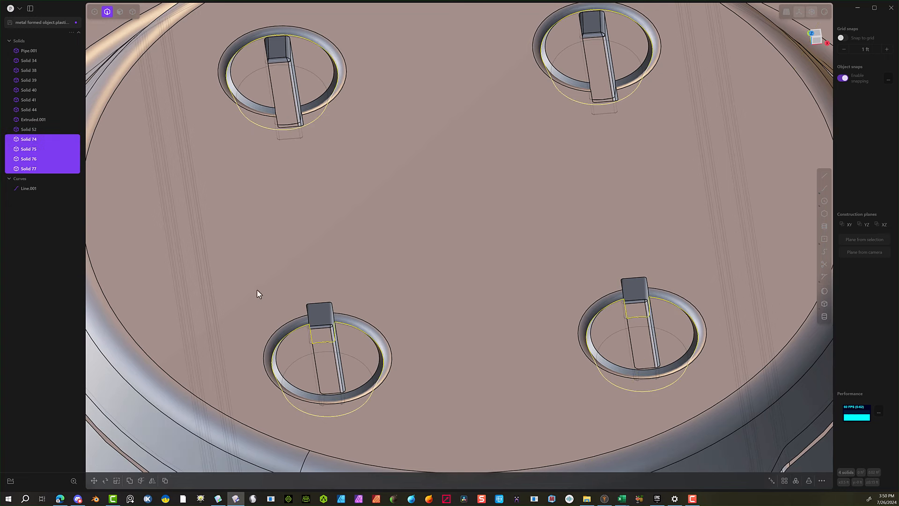
# Fillet the inner circular edges of the chamfers on all four discs by about 0.003 ft.
pyautogui.click(270, 77)
pyautogui.press('f')
pyautogui.moveTo(271, 78); pyautogui.dragTo(380, 97, button='middle')
pyautogui.click(261, 133)
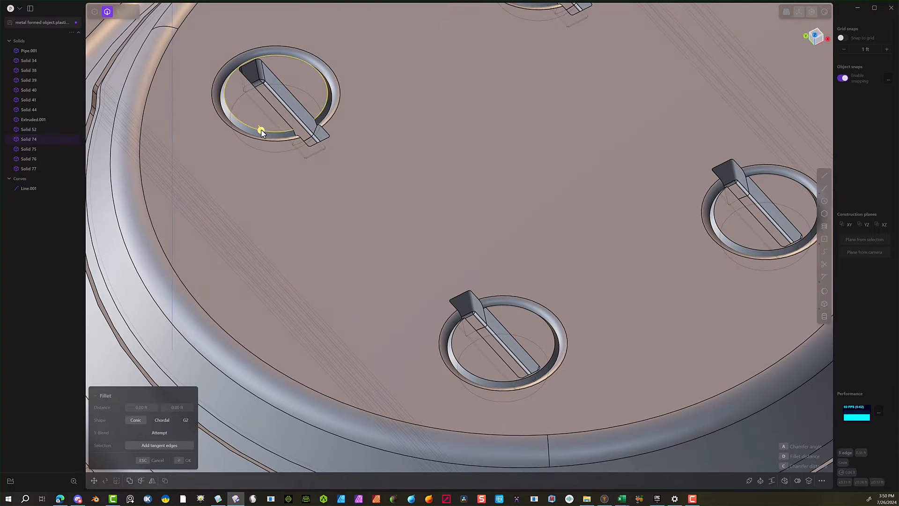
pyautogui.click(530, 313)
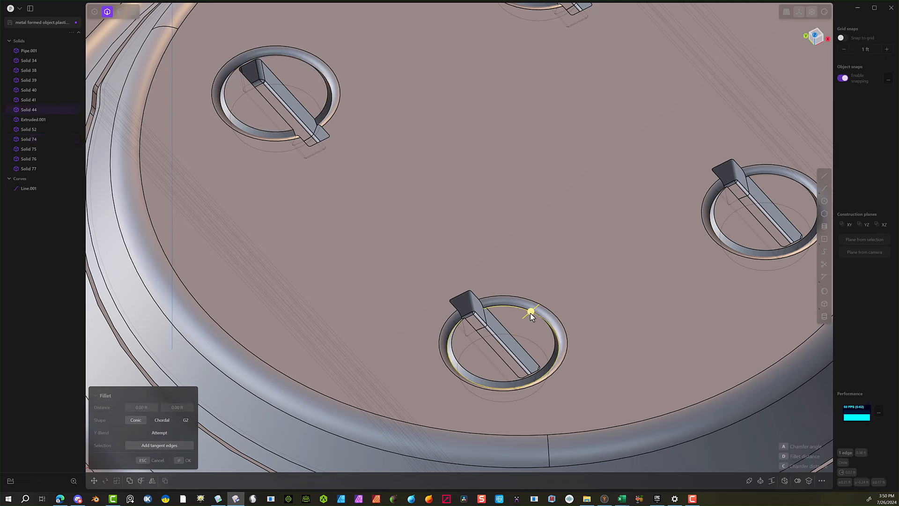
pyautogui.click(552, 336)
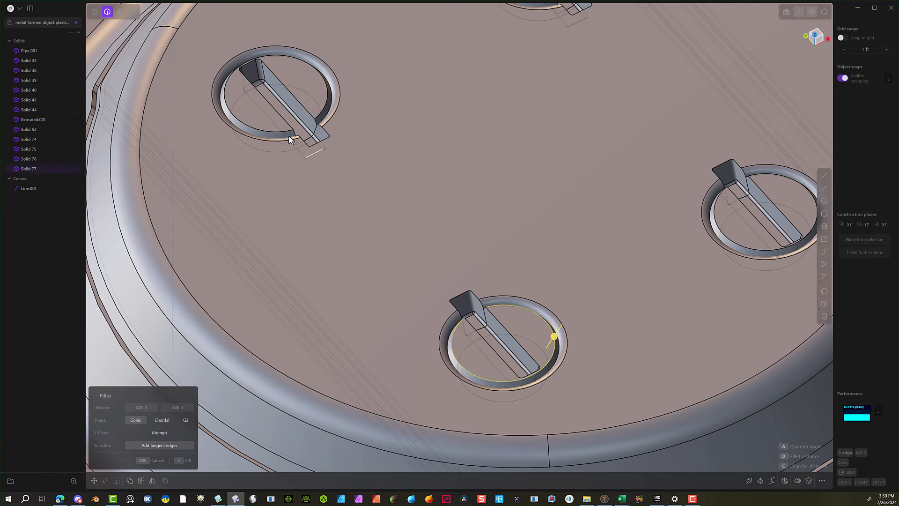
pyautogui.click(225, 84)
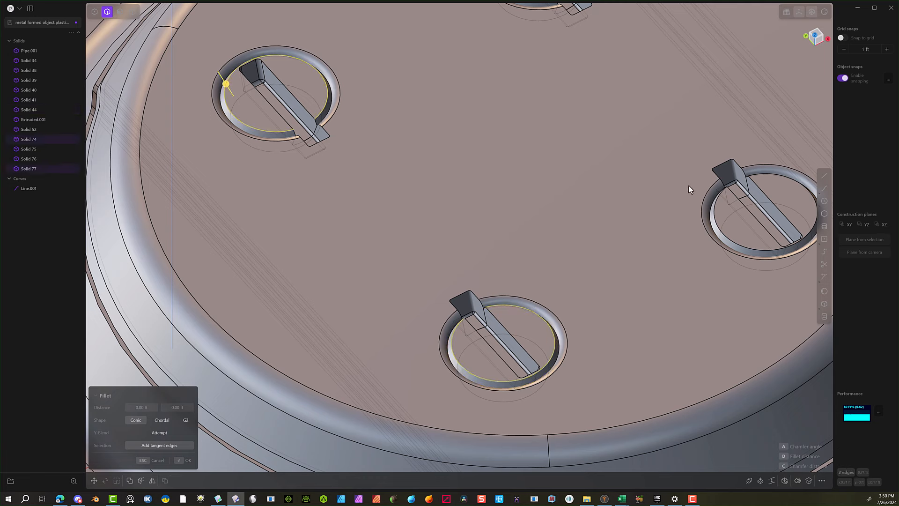
pyautogui.click(778, 177)
pyautogui.moveTo(778, 178); pyautogui.dragTo(734, 401, button='middle')
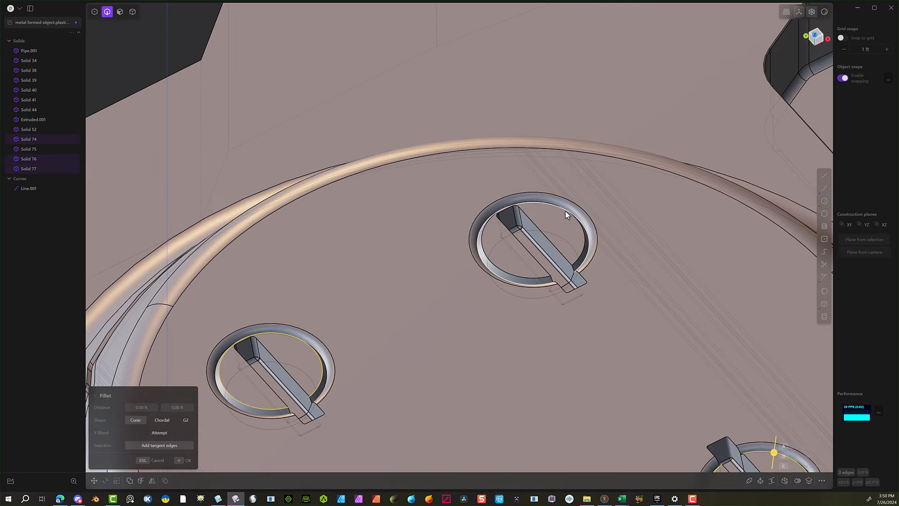
pyautogui.click(583, 232)
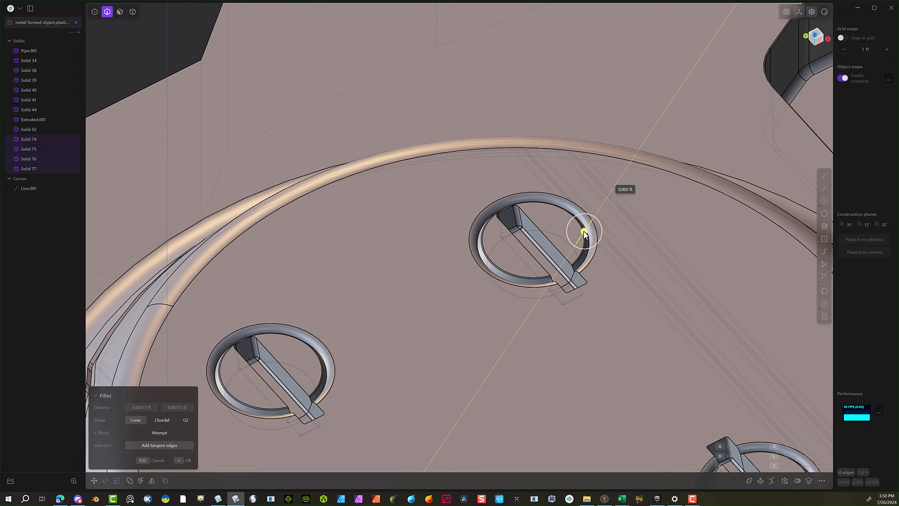
pyautogui.moveTo(583, 231); pyautogui.dragTo(583, 230)
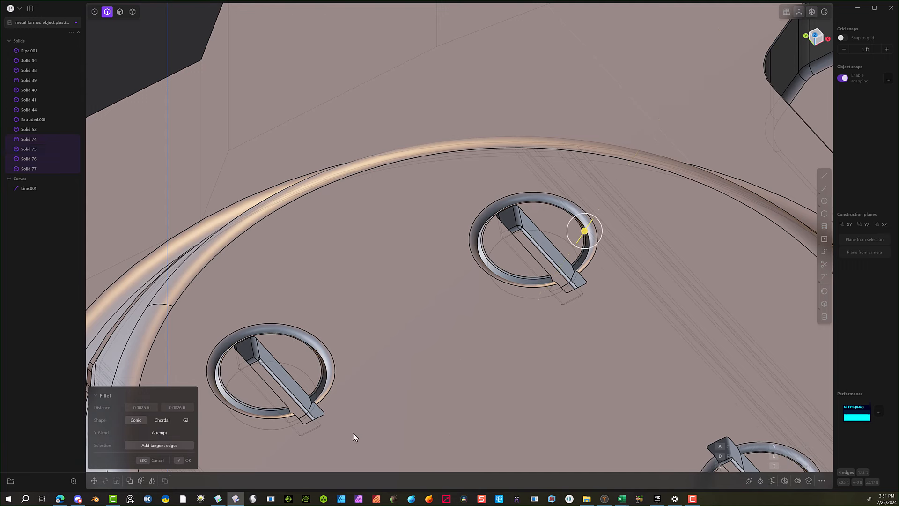
pyautogui.click(183, 460)
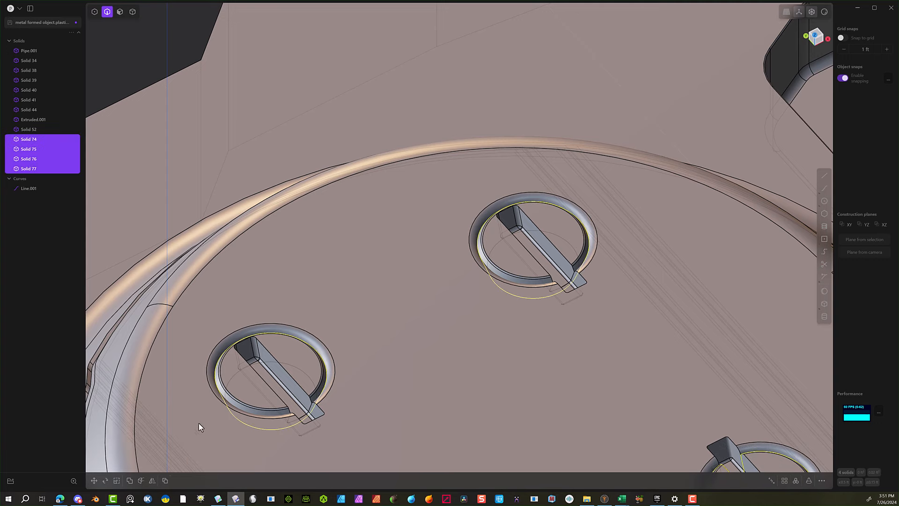
# Fillet one long upper edge of the slot in each of the four discs by about 0.002 ft.
pyautogui.click(249, 338)
pyautogui.press('f')
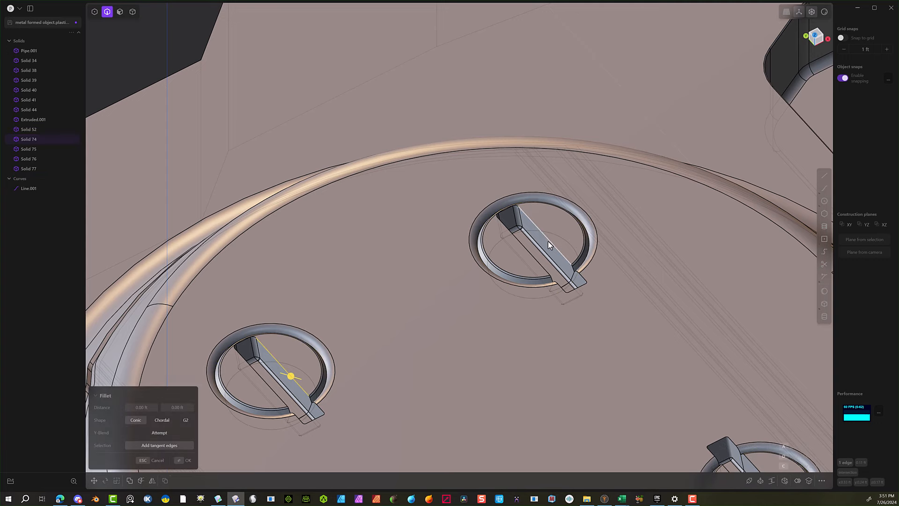
pyautogui.click(548, 240)
pyautogui.keyDown('shift'); pyautogui.moveTo(667, 274); pyautogui.dragTo(642, 322, button='middle'); pyautogui.keyUp('shift')
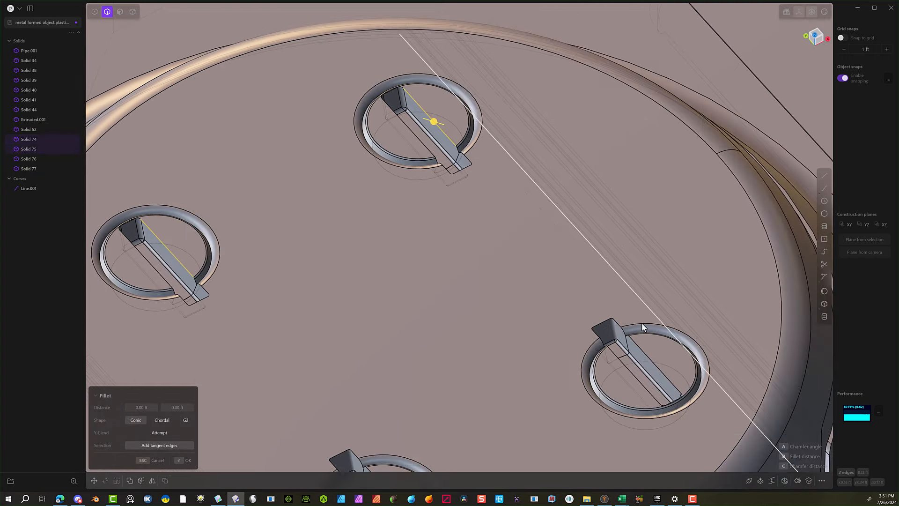
pyautogui.click(645, 356)
pyautogui.keyDown('shift'); pyautogui.moveTo(433, 423); pyautogui.dragTo(427, 291, button='middle'); pyautogui.keyUp('shift')
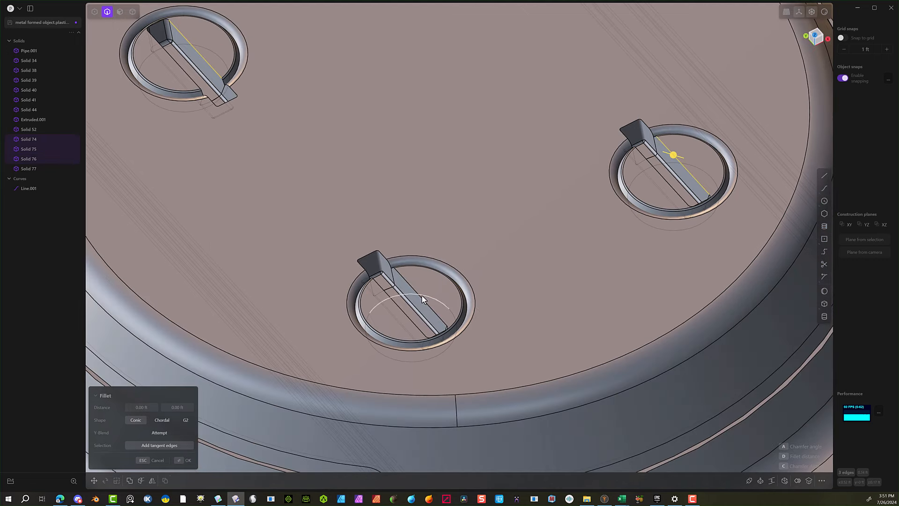
pyautogui.click(421, 298)
pyautogui.moveTo(422, 295); pyautogui.dragTo(420, 296)
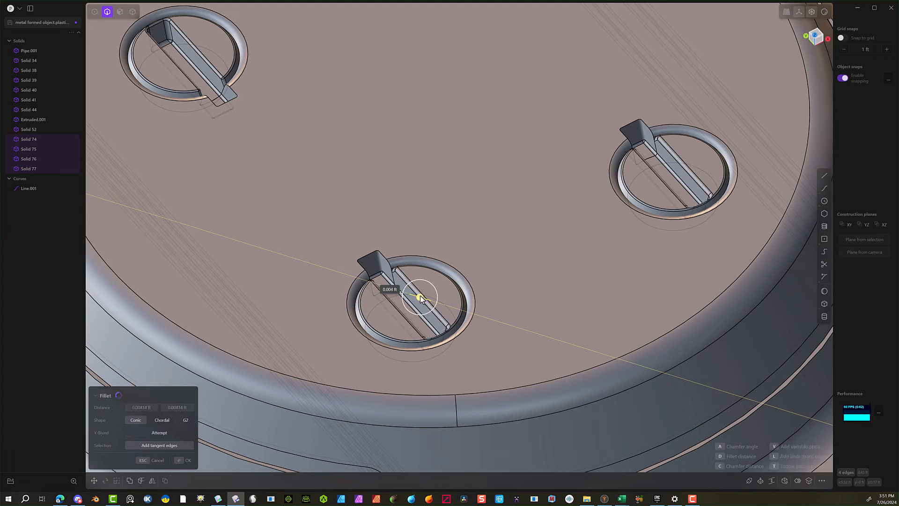
pyautogui.moveTo(420, 295); pyautogui.dragTo(420, 296)
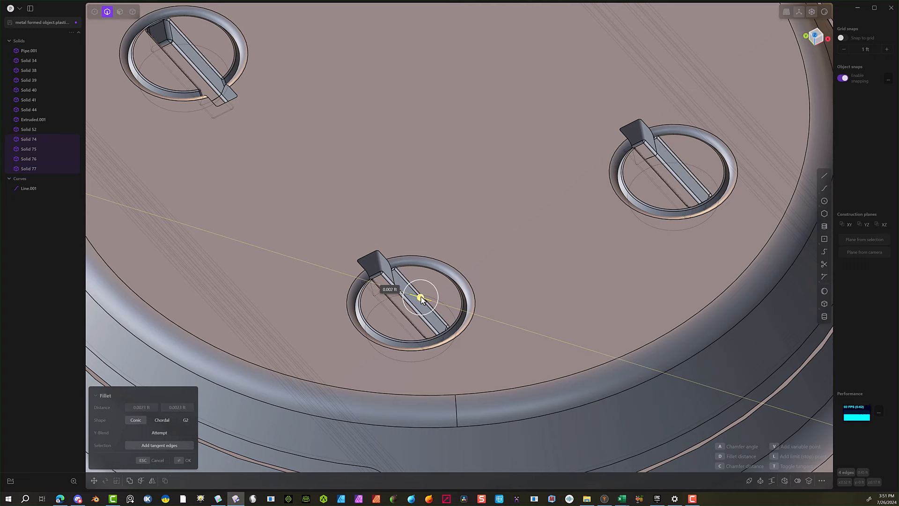
pyautogui.scroll(-2, 425, 237)
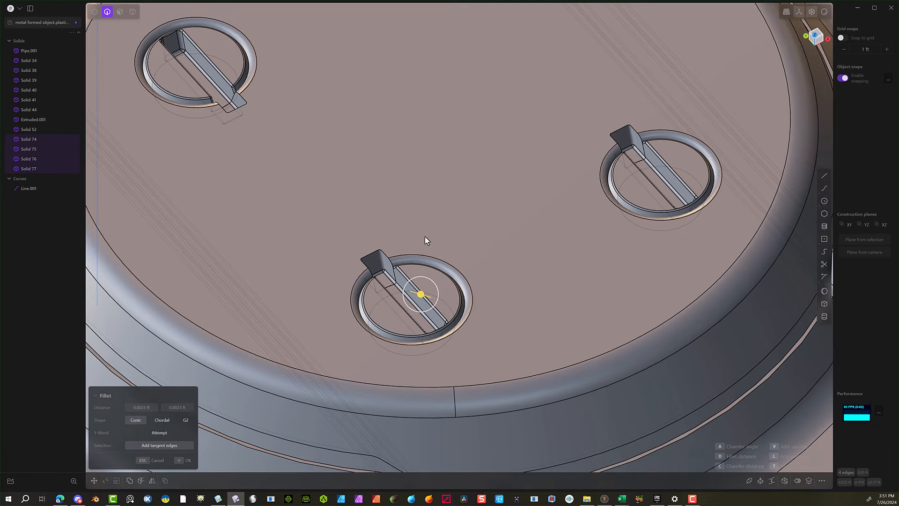
pyautogui.click(182, 460)
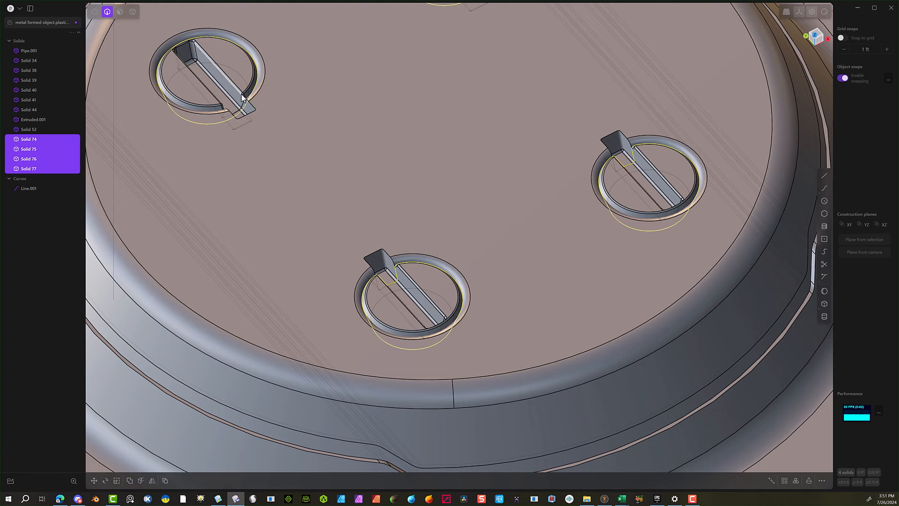
# Chamfer the top outline edges of the four slot notches cut into the lid Solid 44 beside the discs.
pyautogui.click(253, 106)
pyautogui.press('f')
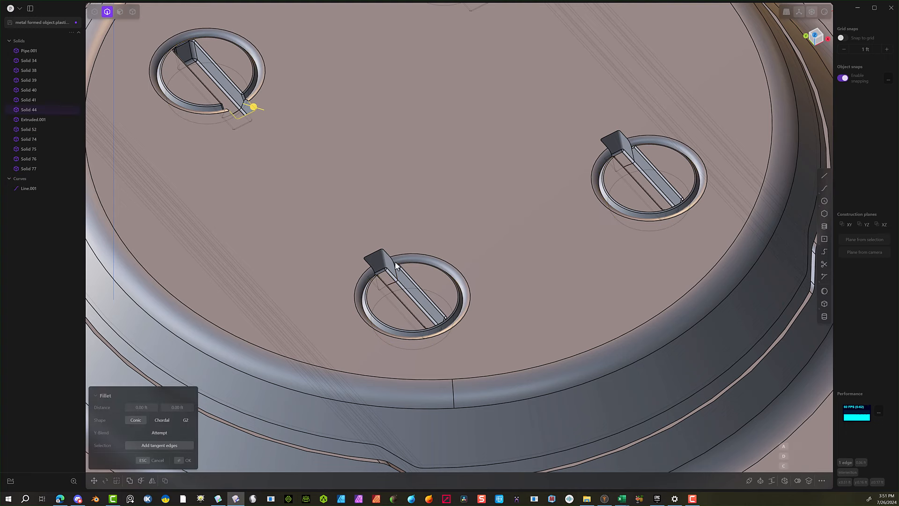
pyautogui.click(387, 253)
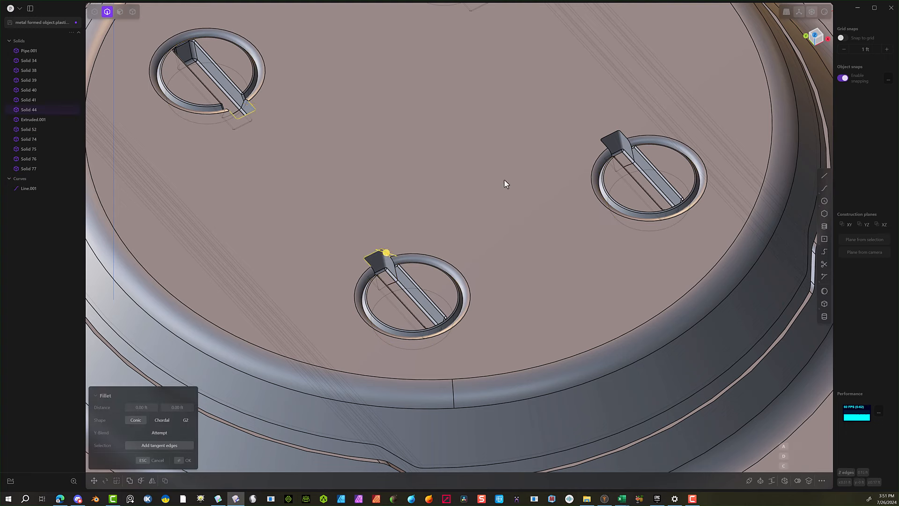
pyautogui.click(622, 132)
pyautogui.moveTo(636, 162); pyautogui.dragTo(568, 179, button='middle')
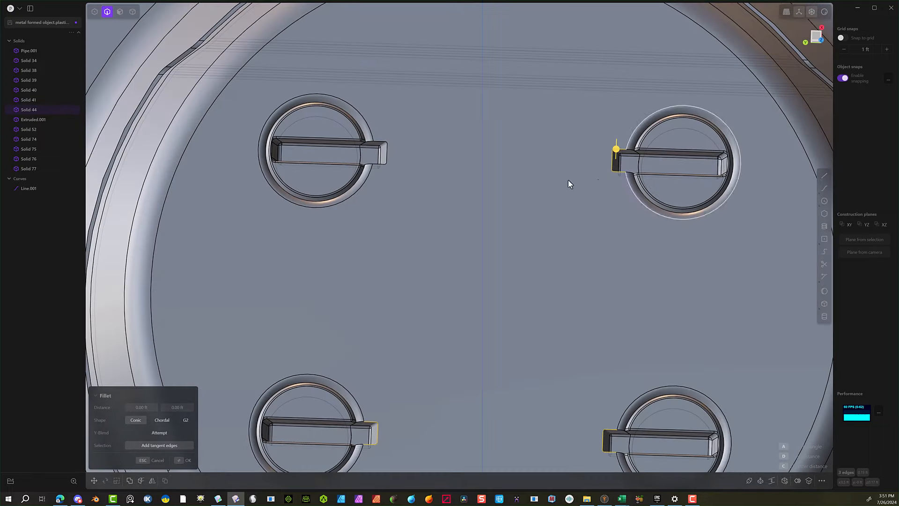
pyautogui.click(379, 142)
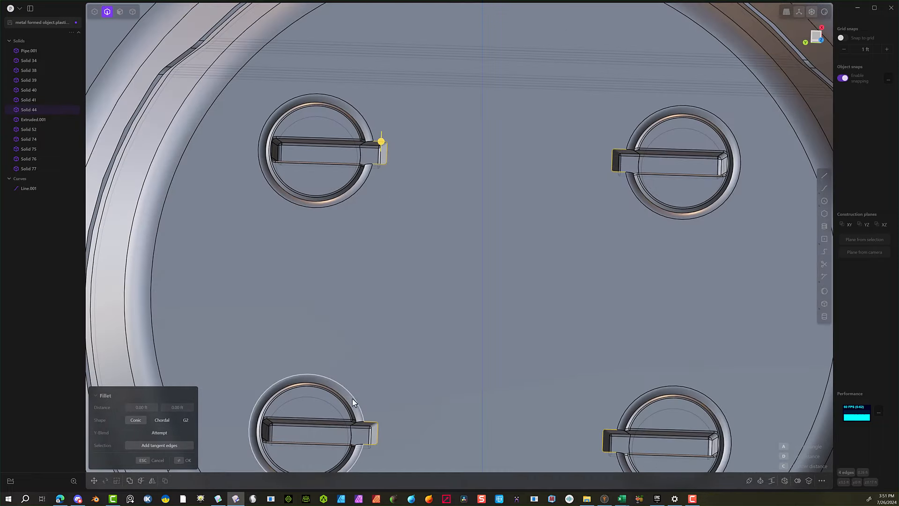
pyautogui.moveTo(489, 353); pyautogui.dragTo(480, 304, button='middle')
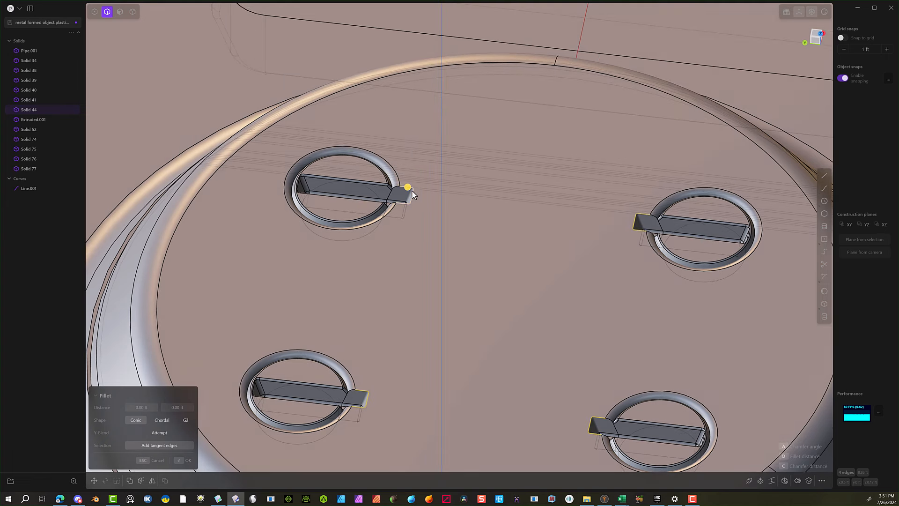
pyautogui.moveTo(408, 185); pyautogui.dragTo(411, 187)
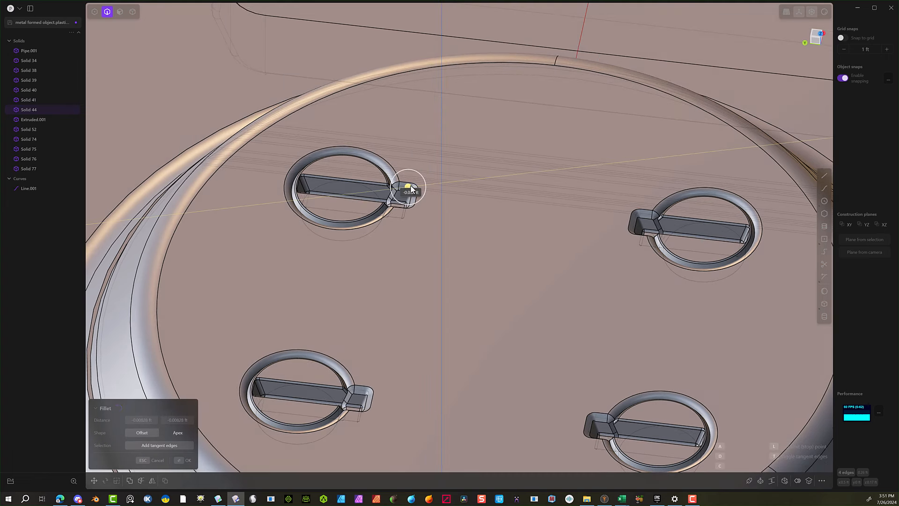
pyautogui.scroll(-2, 405, 336)
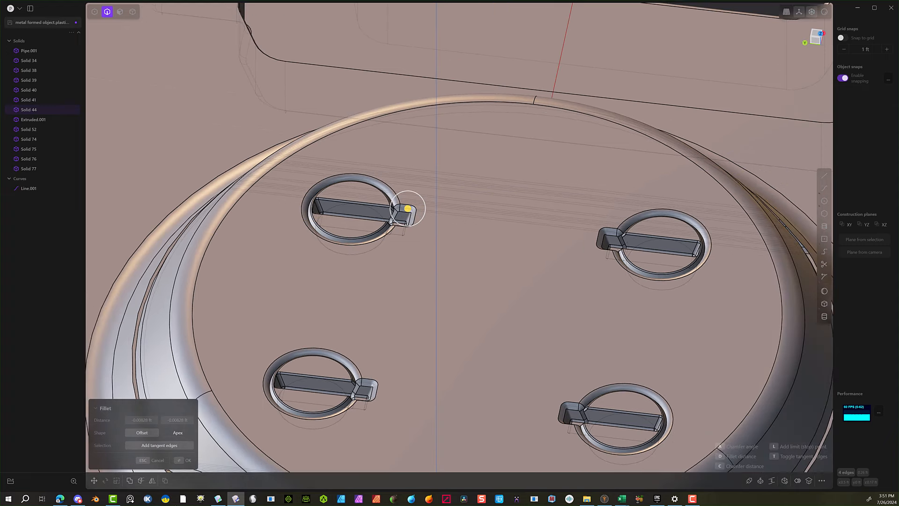
pyautogui.click(182, 461)
# Hide the edge lines in the viewport so the model shows only as shaded surfaces.
pyautogui.scroll(-3, 490, 275)
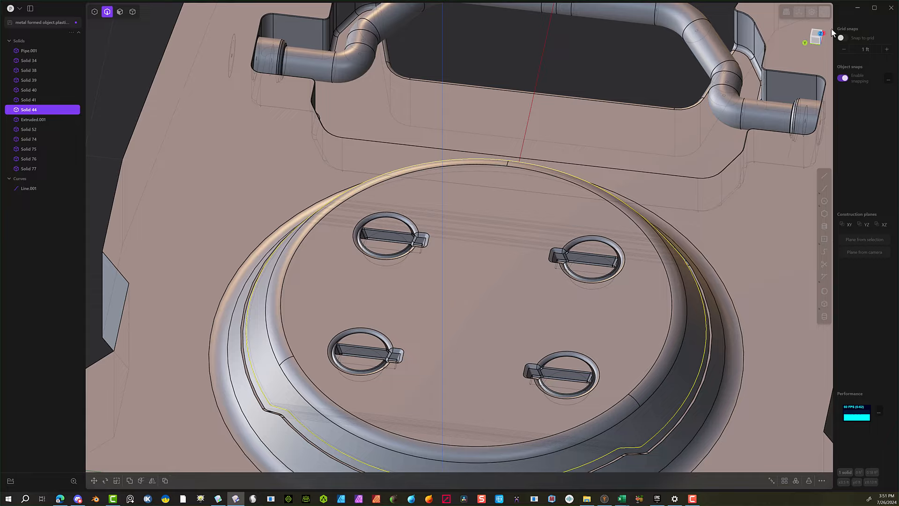
pyautogui.click(824, 13)
pyautogui.moveTo(668, 224)
pyautogui.mouseDown(button='middle')
pyautogui.moveTo(632, 255)
pyautogui.moveTo(557, 210)
pyautogui.moveTo(566, 197)
pyautogui.moveTo(603, 205)
pyautogui.moveTo(612, 246)
pyautogui.mouseUp(button='middle')
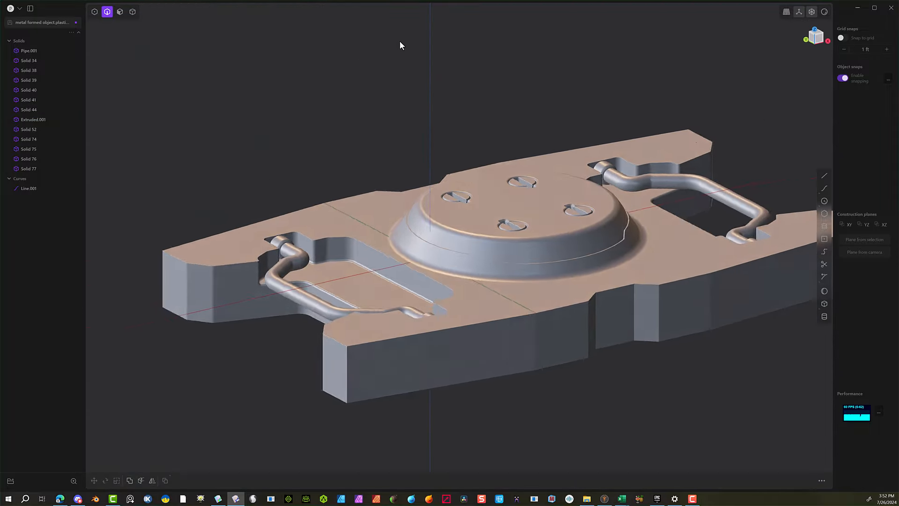
# Select the outer vertical corner edges at the ends of the base body Extruded.001 for a fillet.
pyautogui.moveTo(400, 46); pyautogui.dragTo(557, 44, button='middle')
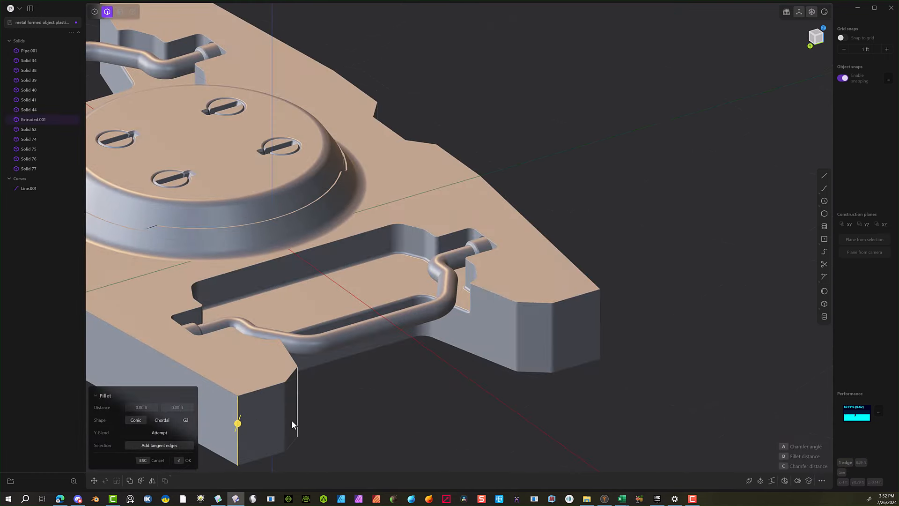
pyautogui.scroll(2, 240, 434)
pyautogui.scroll(8, 240, 392)
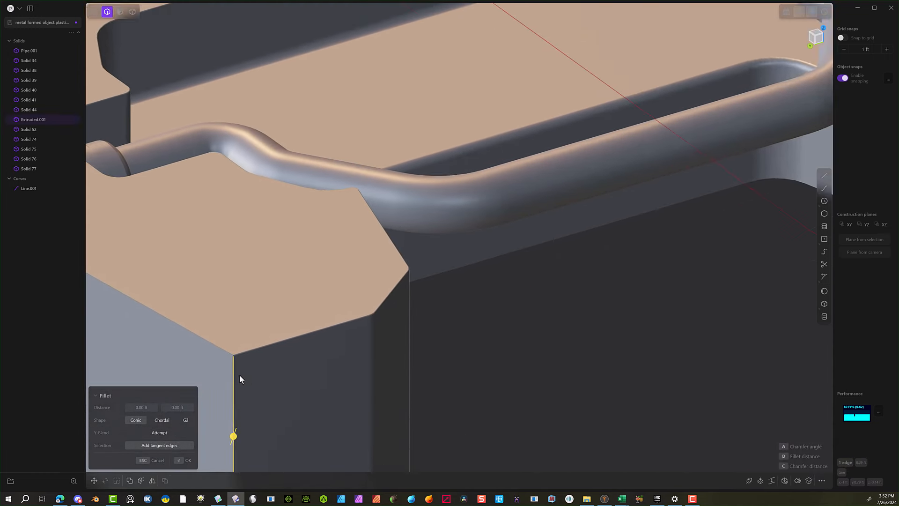
pyautogui.scroll(3, 230, 360)
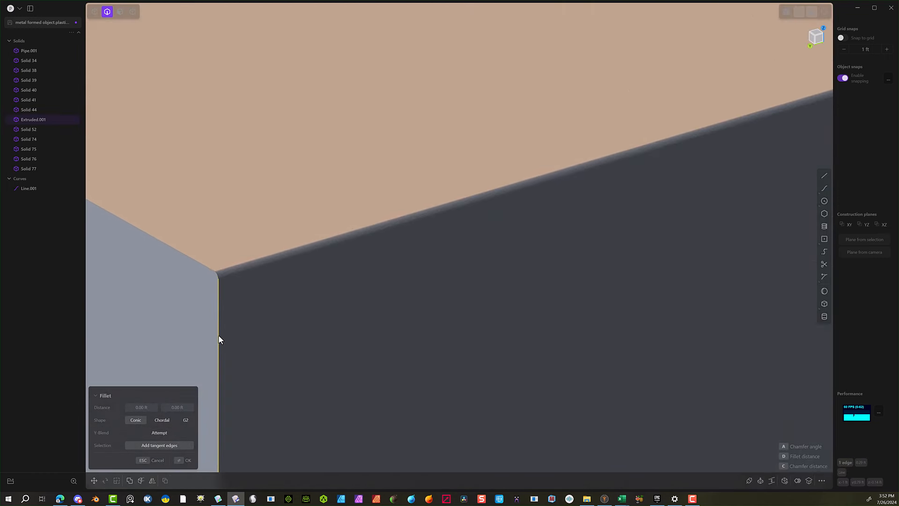
pyautogui.scroll(-10, 219, 339)
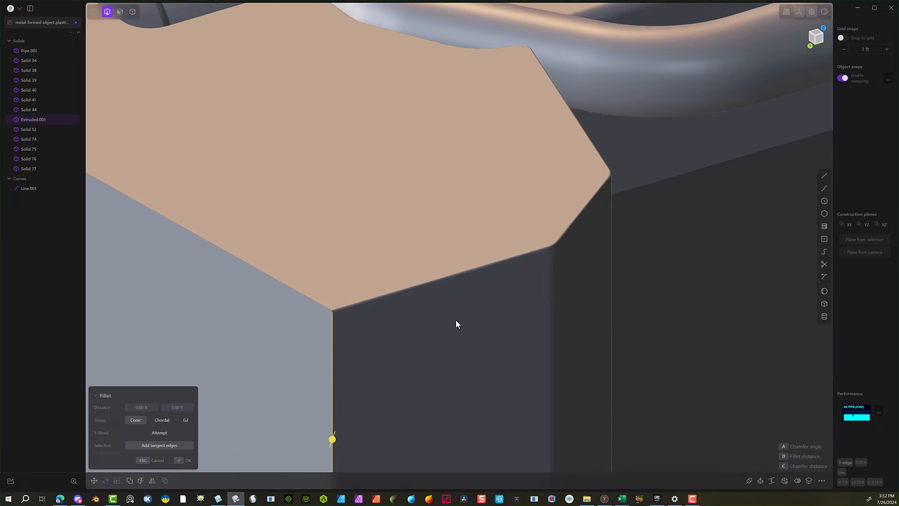
pyautogui.scroll(-5, 459, 325)
pyautogui.keyDown('shift'); pyautogui.moveTo(634, 312); pyautogui.dragTo(466, 293, button='middle'); pyautogui.keyUp('shift')
pyautogui.scroll(5, 523, 308)
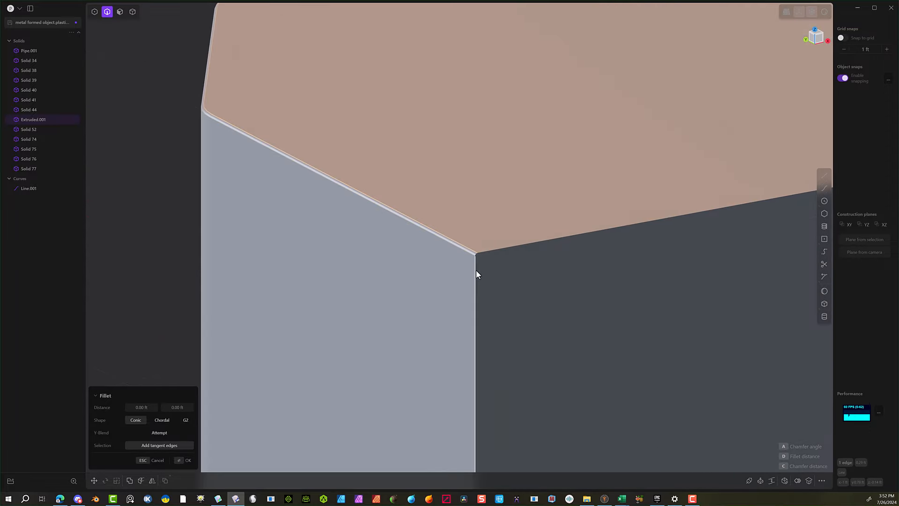
pyautogui.click(476, 272)
pyautogui.scroll(-5, 473, 274)
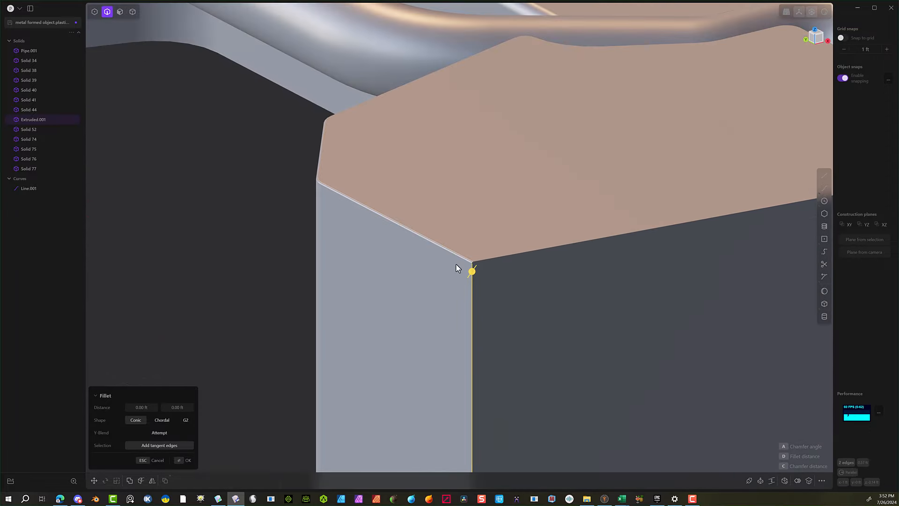
pyautogui.scroll(-3, 445, 295)
# Fillet the vertical edges of the bends and notches along both long sides of the base Extruded.001 by about 0.025 ft.
pyautogui.click(394, 245)
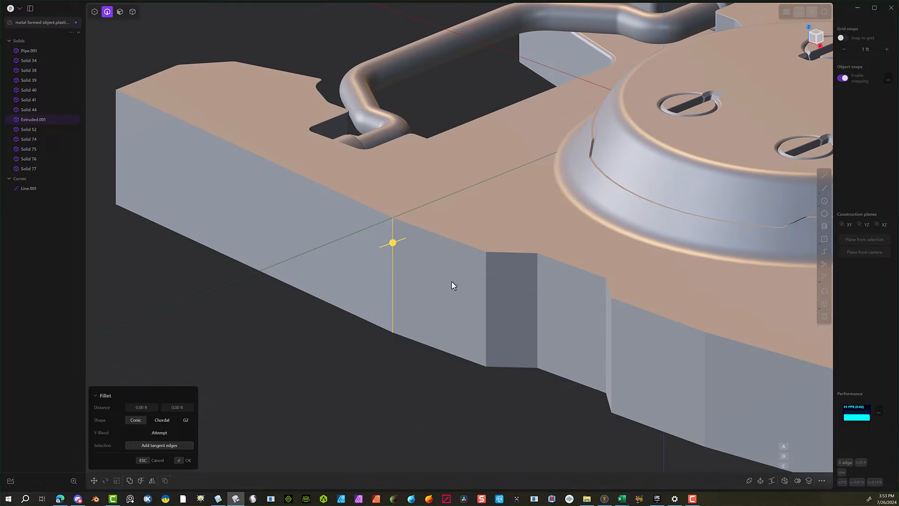
pyautogui.scroll(-1, 448, 327)
pyautogui.scroll(-3, 444, 341)
pyautogui.moveTo(439, 357); pyautogui.dragTo(649, 307, button='middle')
pyautogui.moveTo(649, 308); pyautogui.dragTo(412, 315)
pyautogui.moveTo(439, 277); pyautogui.dragTo(598, 192, button='middle')
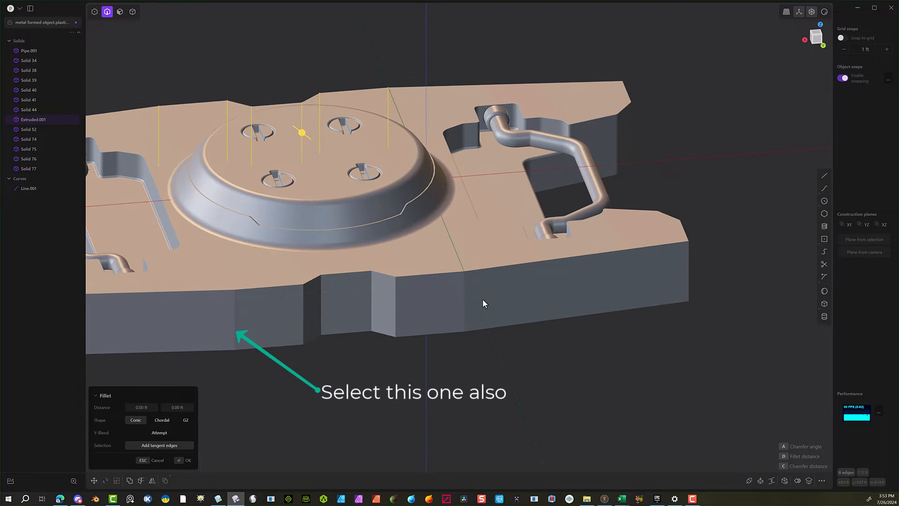
pyautogui.moveTo(479, 296); pyautogui.dragTo(255, 319)
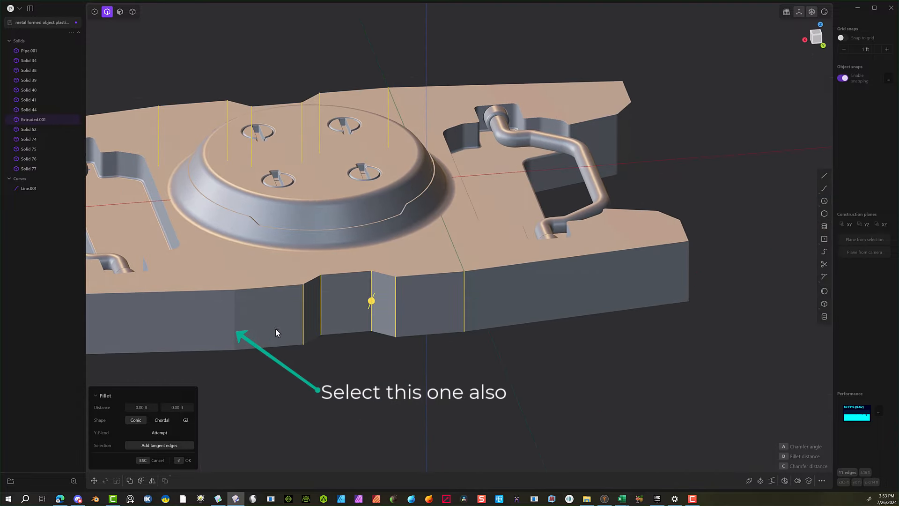
pyautogui.scroll(5, 275, 328)
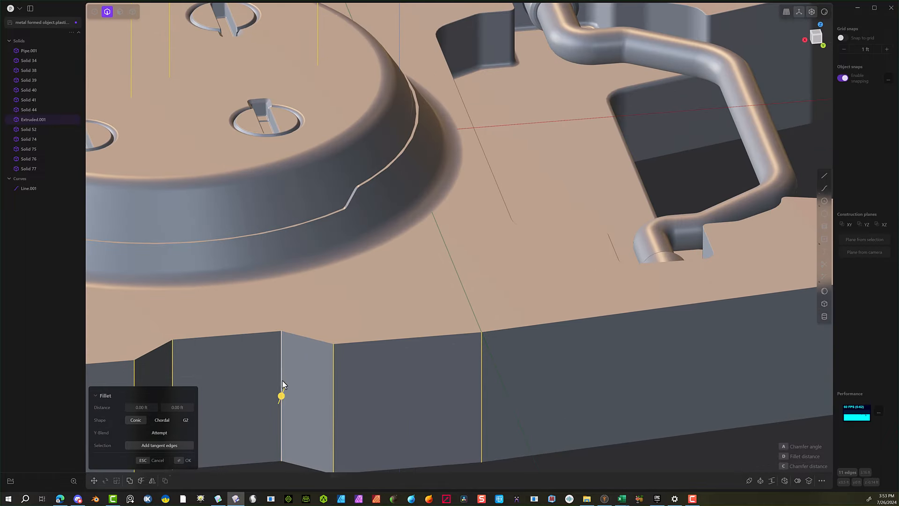
pyautogui.moveTo(282, 392); pyautogui.dragTo(279, 398)
pyautogui.scroll(-8, 307, 388)
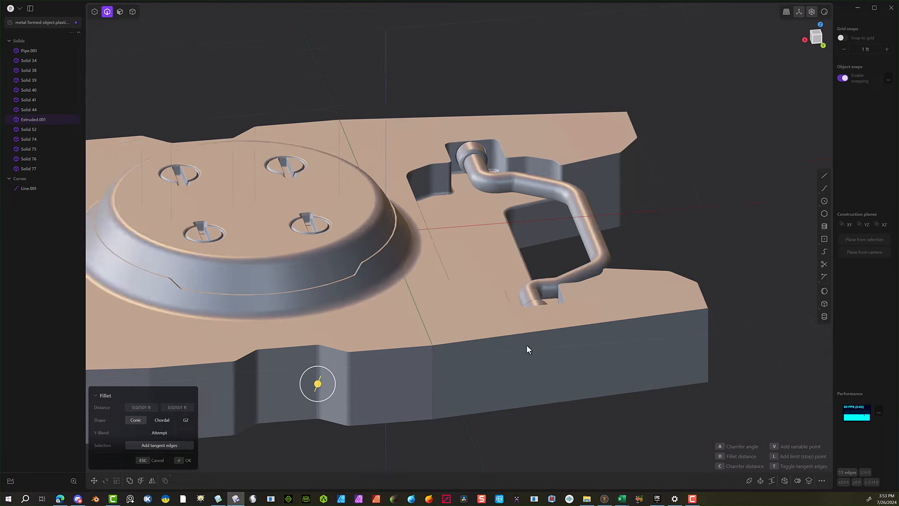
pyautogui.click(189, 461)
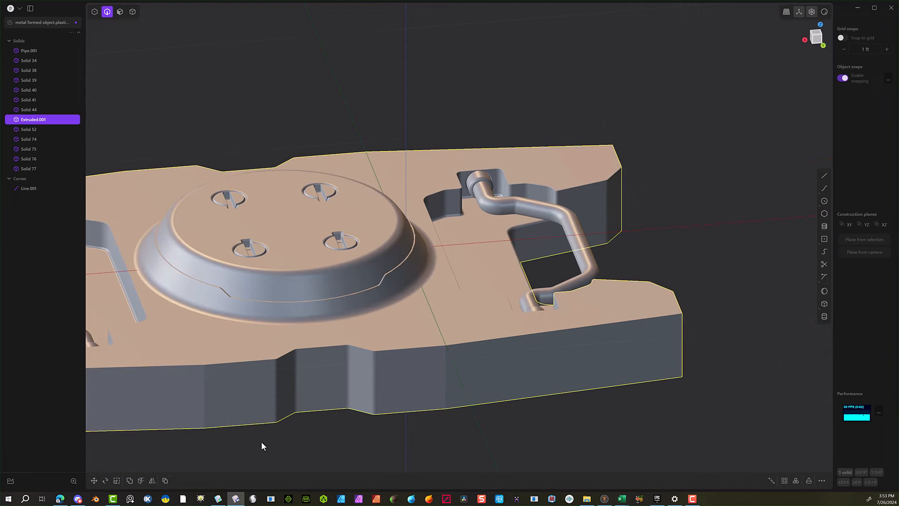
# Fillet the top outer edges along the angled sides of the base Extruded.001 by 0.00413 ft.
pyautogui.moveTo(261, 442); pyautogui.dragTo(307, 362, button='middle')
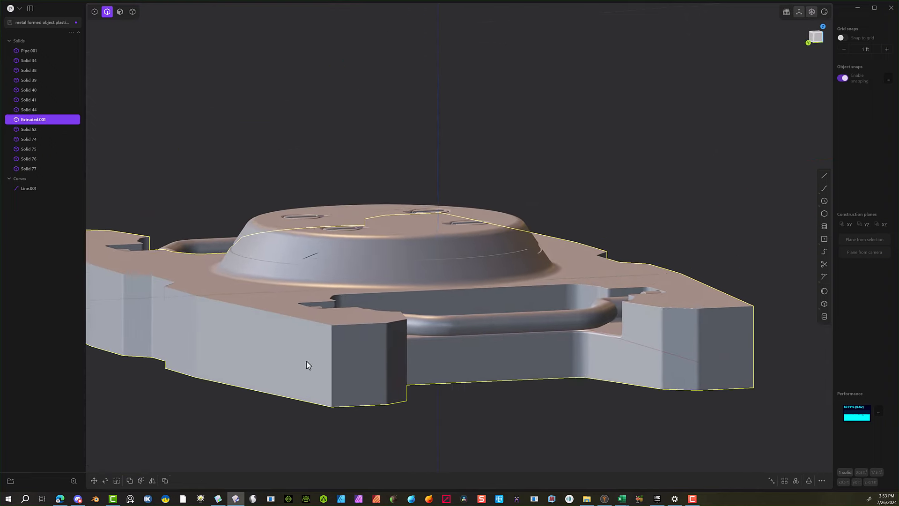
pyautogui.scroll(3, 306, 361)
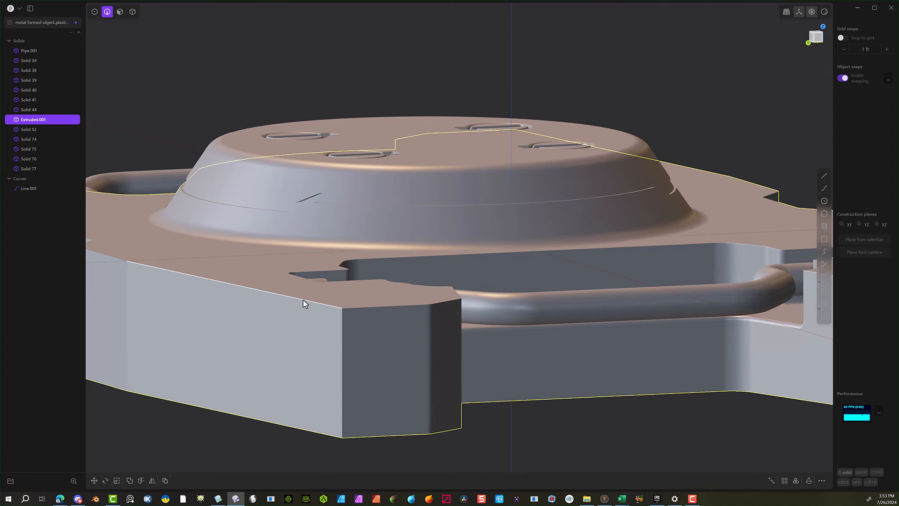
pyautogui.click(303, 300)
pyautogui.press('f')
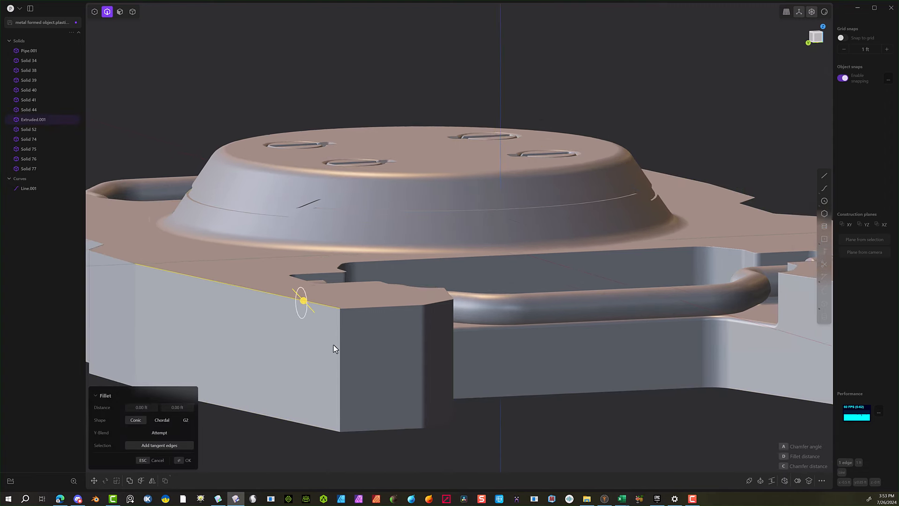
pyautogui.moveTo(333, 347); pyautogui.dragTo(544, 370, button='middle')
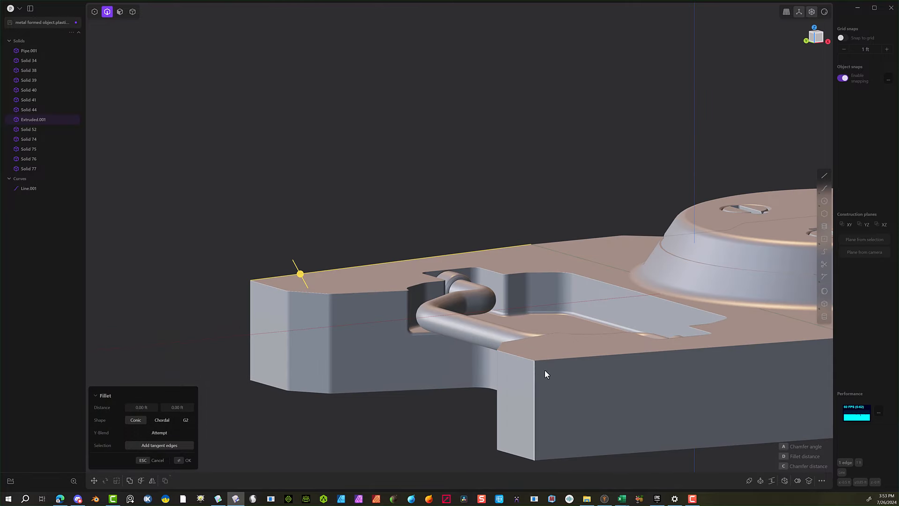
pyautogui.click(574, 358)
pyautogui.scroll(10, 532, 375)
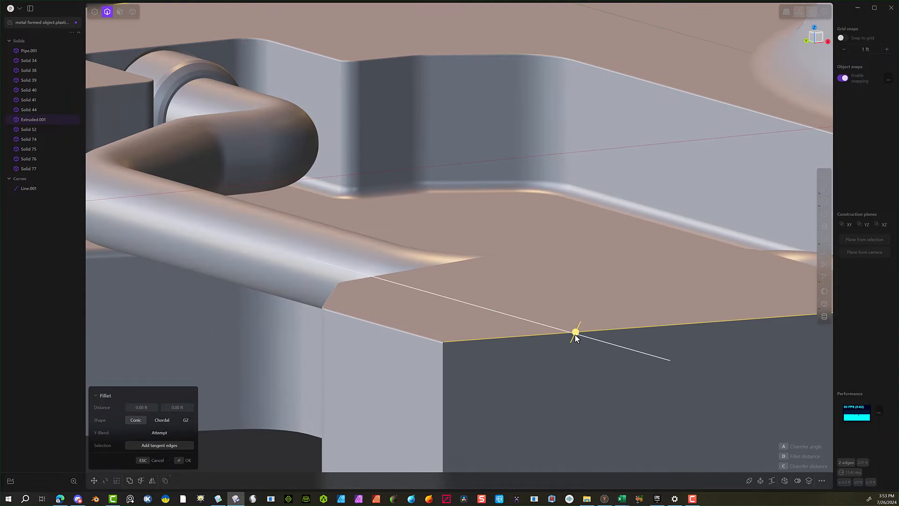
pyautogui.moveTo(576, 332); pyautogui.dragTo(579, 337)
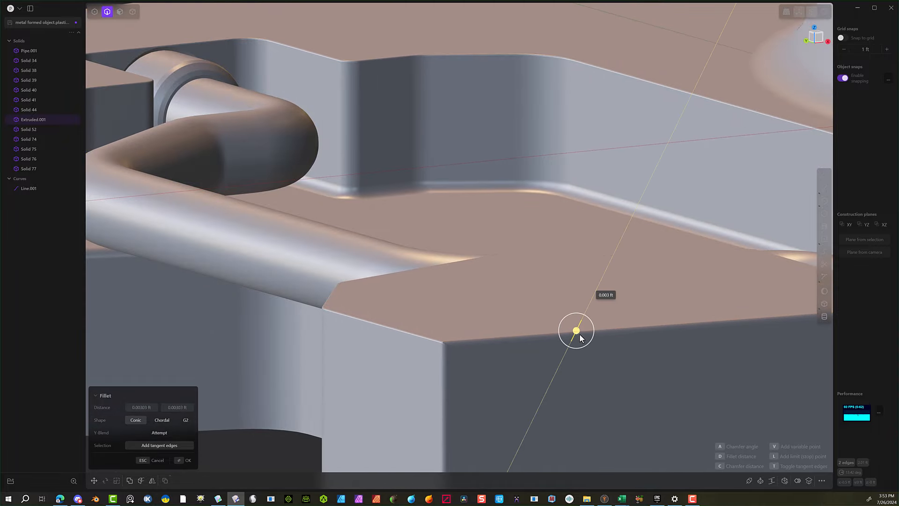
pyautogui.scroll(-7, 596, 349)
pyautogui.keyDown('shift'); pyautogui.moveTo(622, 365); pyautogui.dragTo(465, 395, button='middle'); pyautogui.keyUp('shift')
pyautogui.keyDown('shift'); pyautogui.moveTo(538, 382); pyautogui.dragTo(331, 384, button='middle'); pyautogui.keyUp('shift')
pyautogui.keyDown('shift'); pyautogui.moveTo(496, 355); pyautogui.dragTo(438, 360, button='middle'); pyautogui.keyUp('shift')
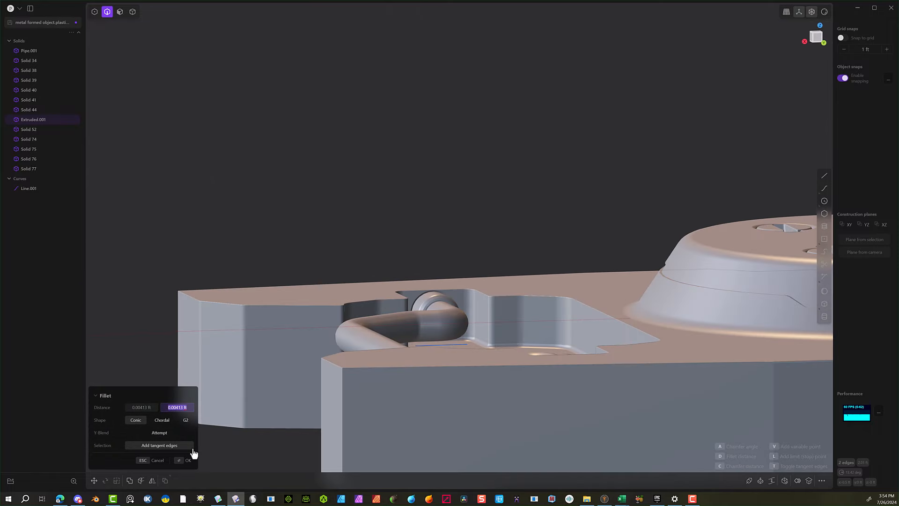
pyautogui.click(182, 461)
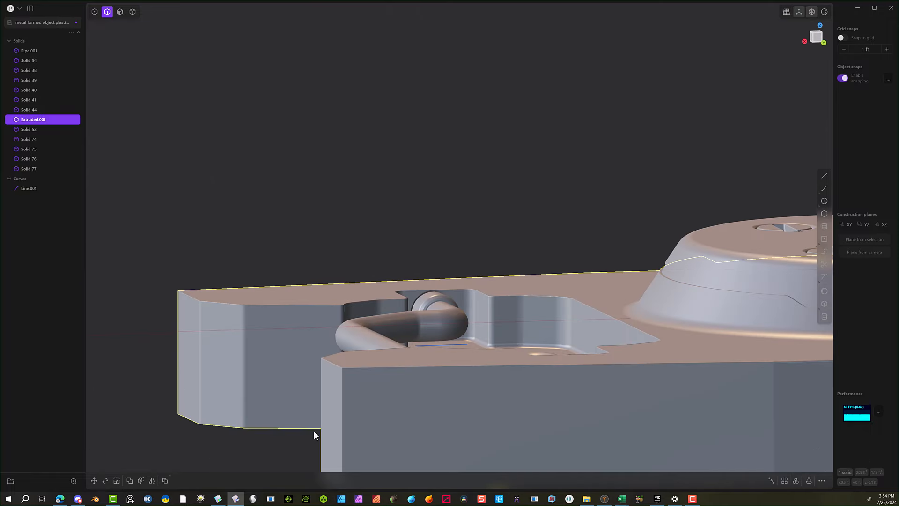
# Fillet the sharp vertical corner edge at the end of the base arm by 0.00413 ft.
pyautogui.click(342, 419)
pyautogui.press('f')
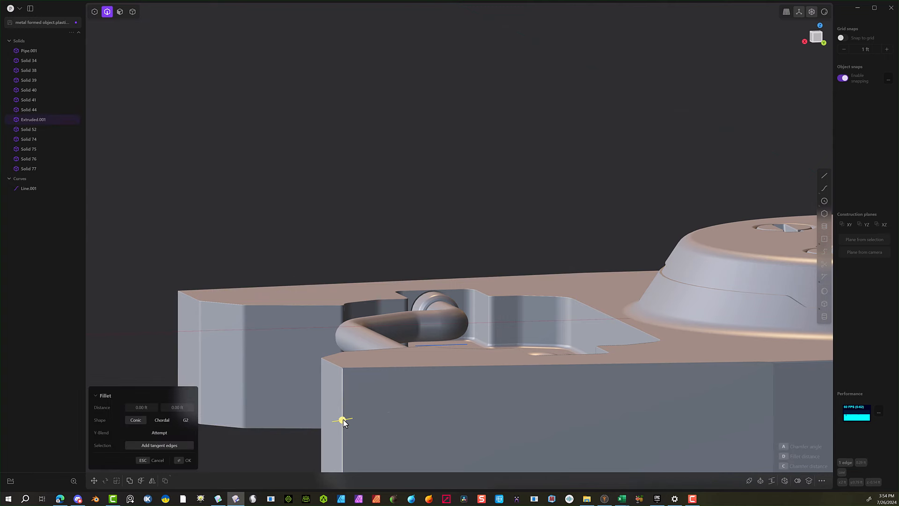
pyautogui.moveTo(342, 420); pyautogui.dragTo(342, 417)
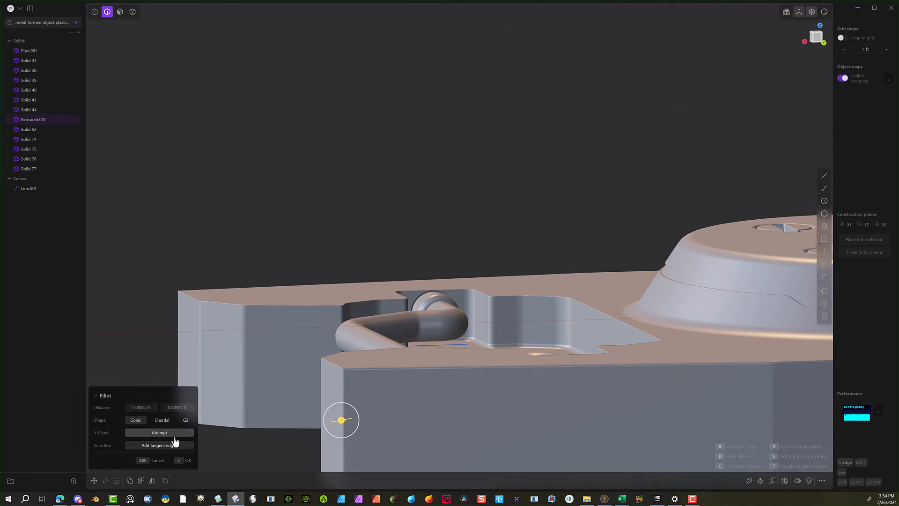
pyautogui.click(180, 407)
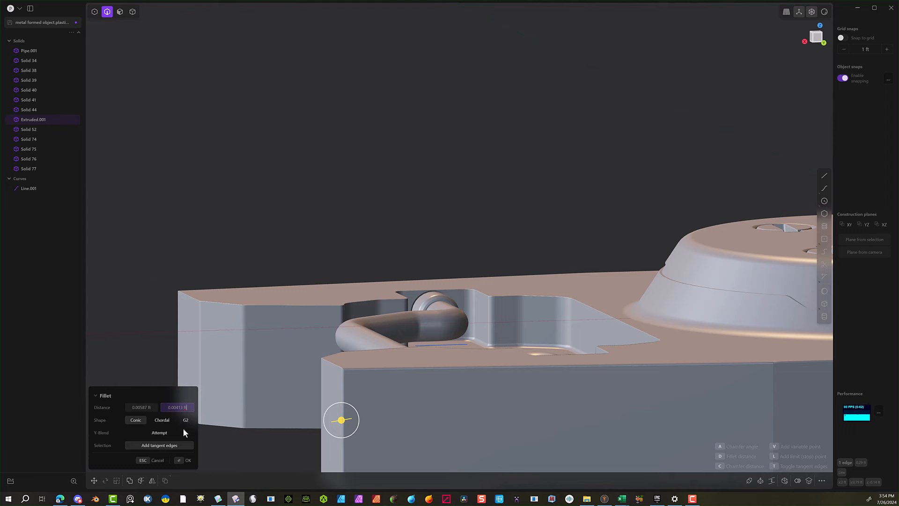
pyautogui.click(142, 408)
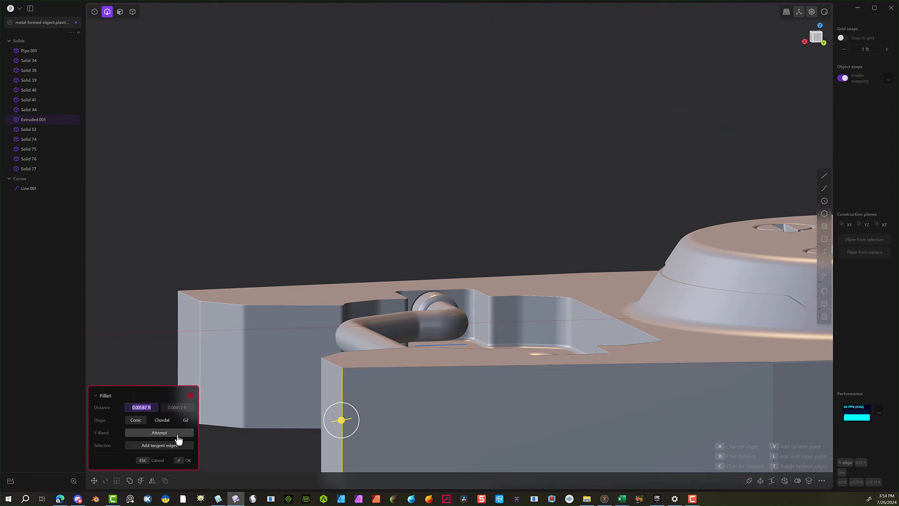
pyautogui.write('0.00413 ft')
pyautogui.click(181, 462)
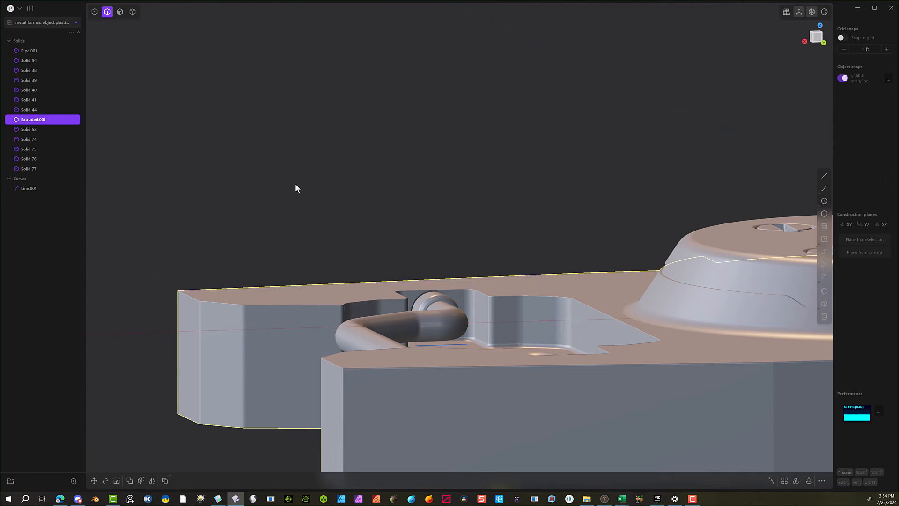
# Fillet the seam edges around the dome on Solid 44, Extruded.001 and Solid 52 by 0.00152 ft.
pyautogui.scroll(-5, 347, 195)
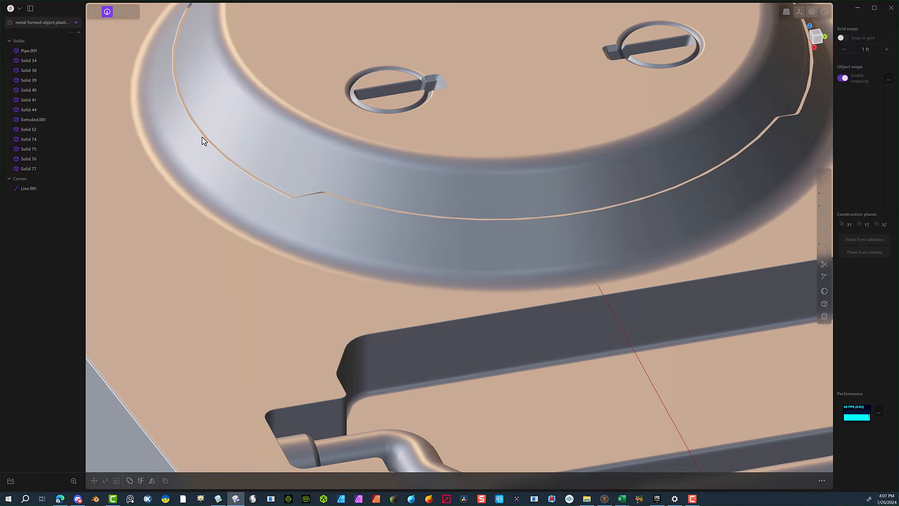
pyautogui.click(202, 136)
pyautogui.press('f')
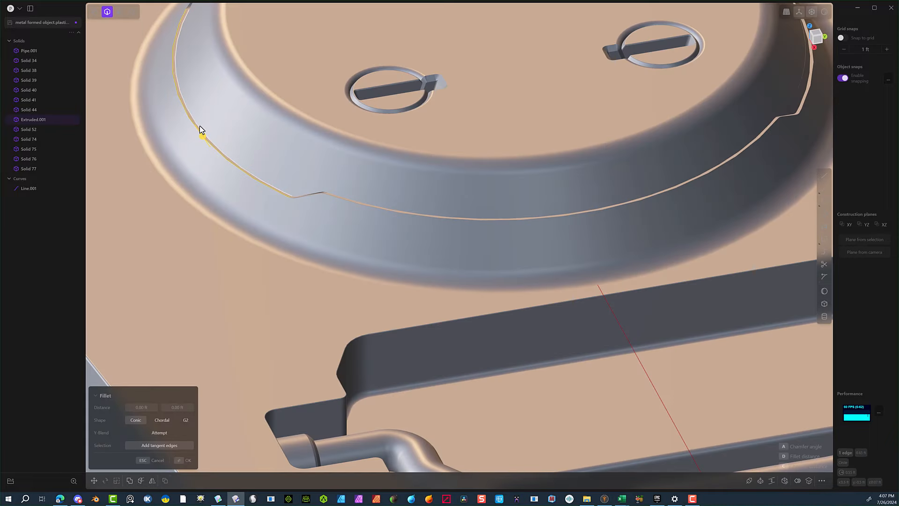
pyautogui.click(200, 126)
pyautogui.moveTo(259, 161); pyautogui.dragTo(187, 156, button='middle')
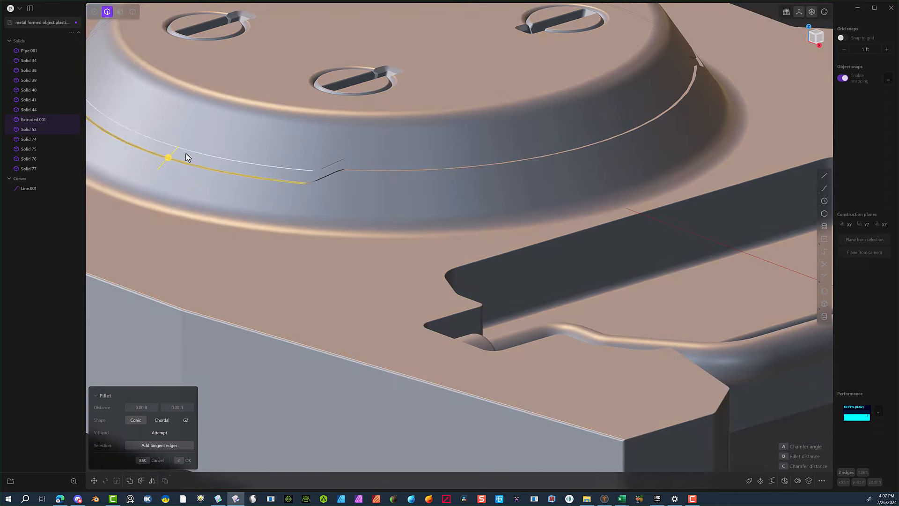
pyautogui.scroll(5, 188, 156)
pyautogui.click(211, 111)
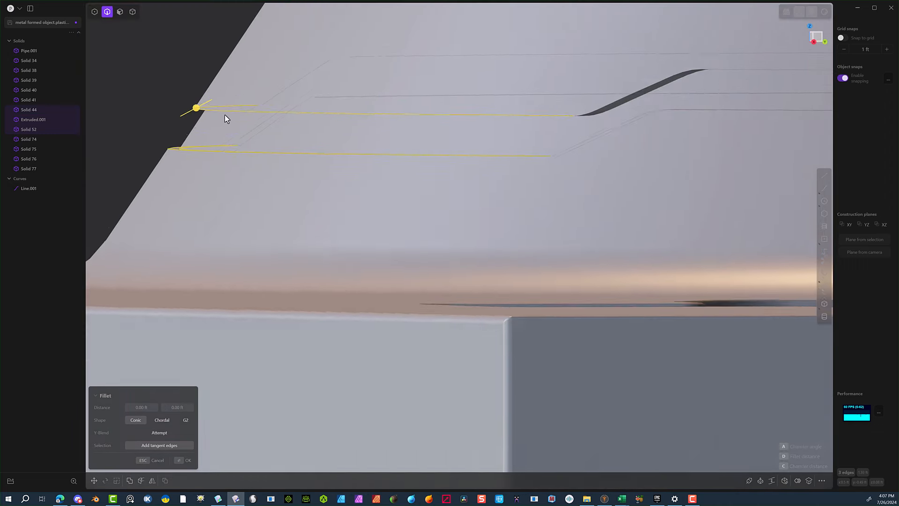
pyautogui.scroll(-3, 225, 114)
pyautogui.scroll(3, 231, 117)
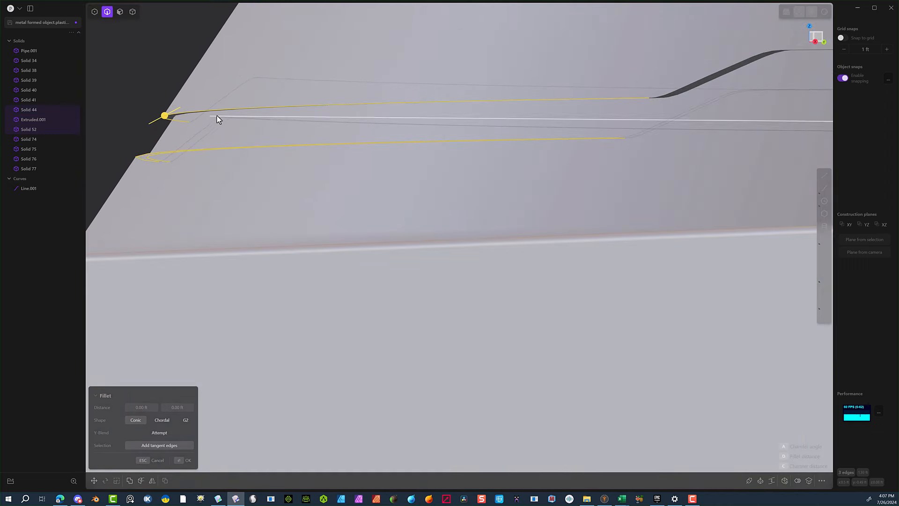
pyautogui.click(209, 113)
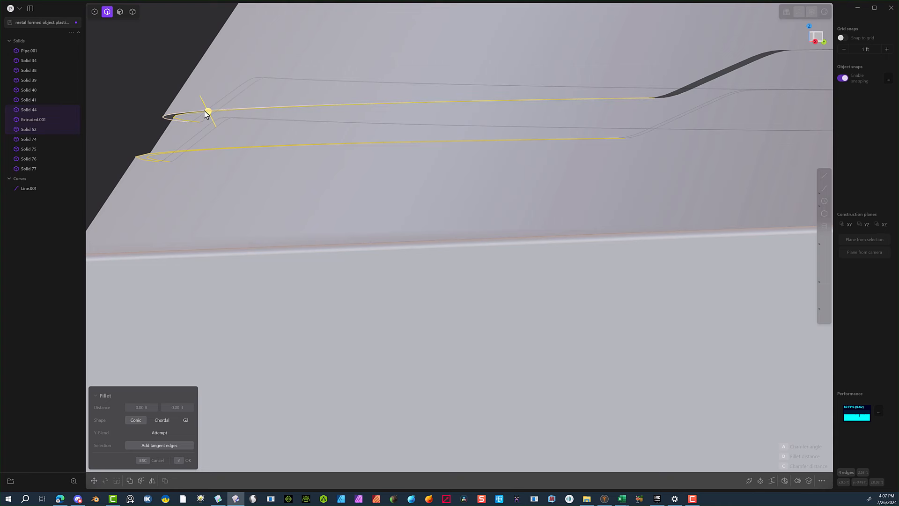
pyautogui.moveTo(206, 112); pyautogui.dragTo(204, 113)
pyautogui.scroll(-3, 202, 113)
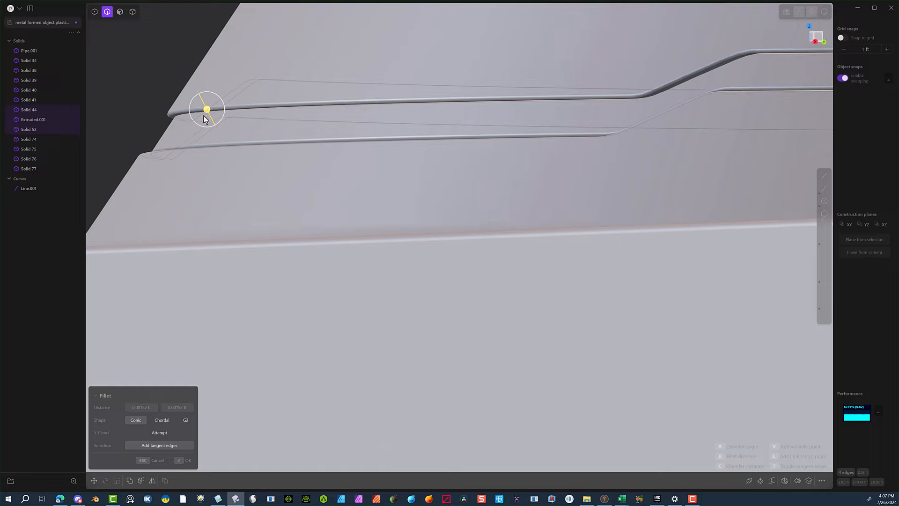
pyautogui.moveTo(217, 138); pyautogui.dragTo(213, 142, button='middle')
pyautogui.scroll(1, 213, 143)
pyautogui.scroll(-8, 307, 168)
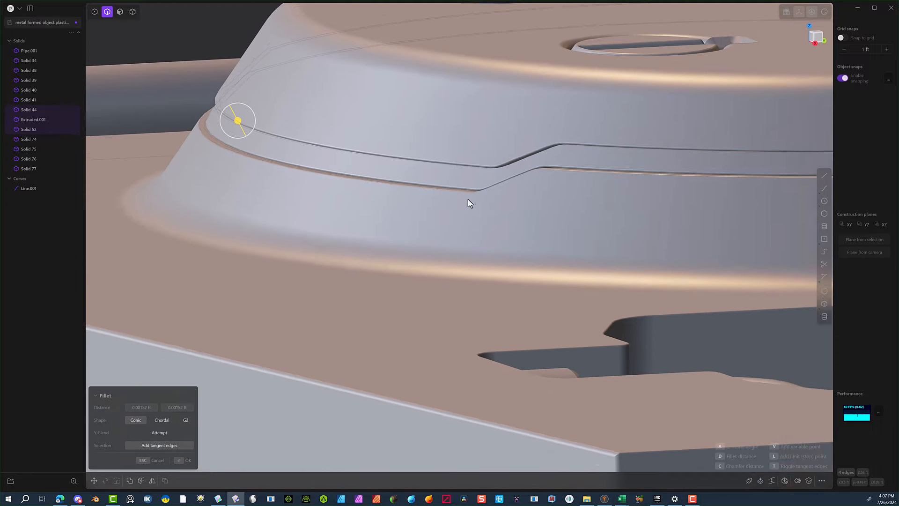
# In top view, draw a centre rectangle on the X axis over the floor of the handle recess on the positive X side.
pyautogui.press('KP_7')
pyautogui.click(824, 239)
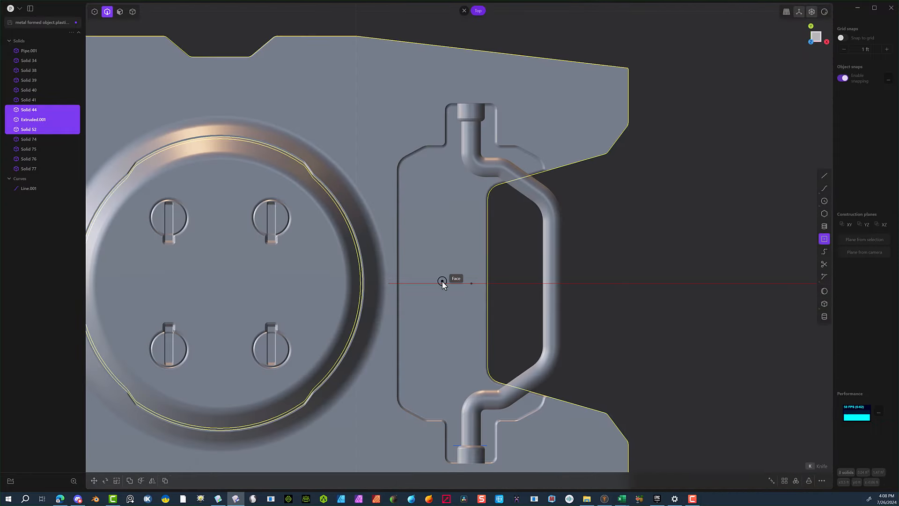
pyautogui.click(470, 285)
pyautogui.click(437, 212)
# Move the new rectangle about 0.1 ft along negative X so that it lies on the recess floor.
pyautogui.press('g')
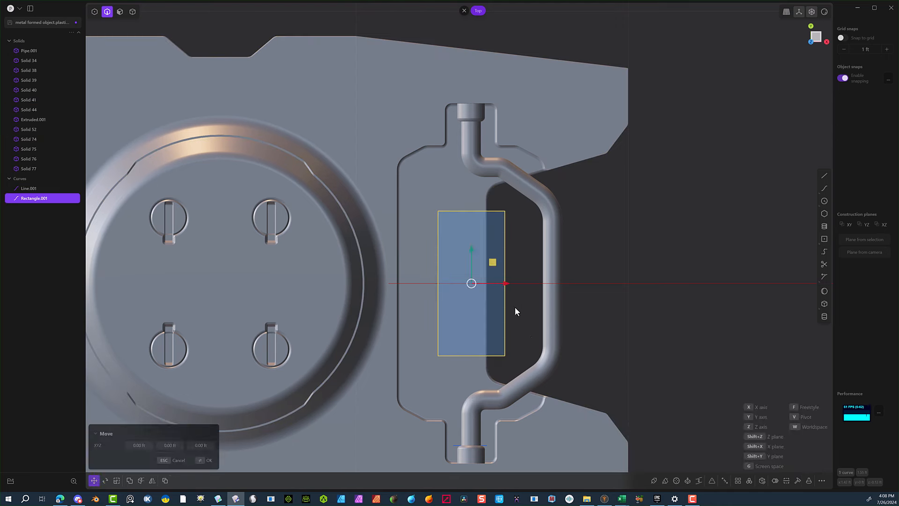
pyautogui.moveTo(506, 284); pyautogui.dragTo(476, 279)
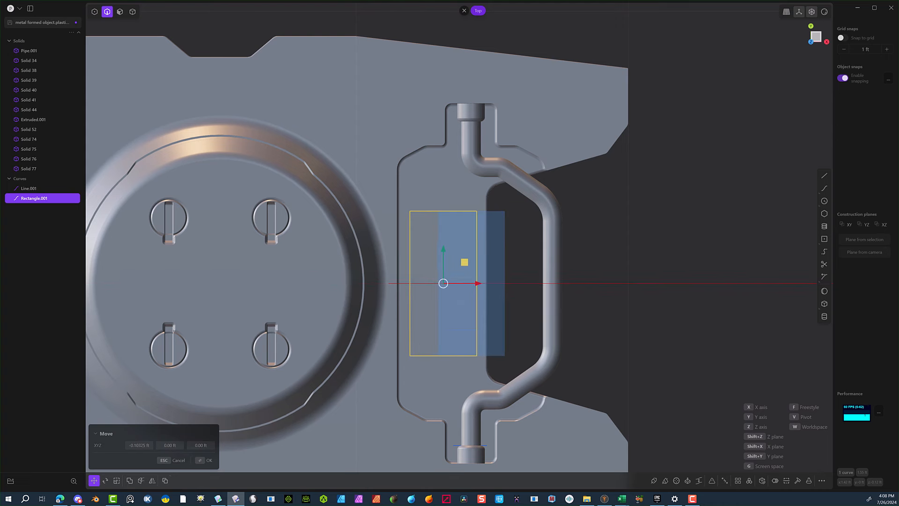
pyautogui.click(194, 460)
# Select all four corner points of the rectangle and round them with a small fillet.
pyautogui.moveTo(226, 437); pyautogui.dragTo(356, 347, button='middle')
pyautogui.click(95, 12)
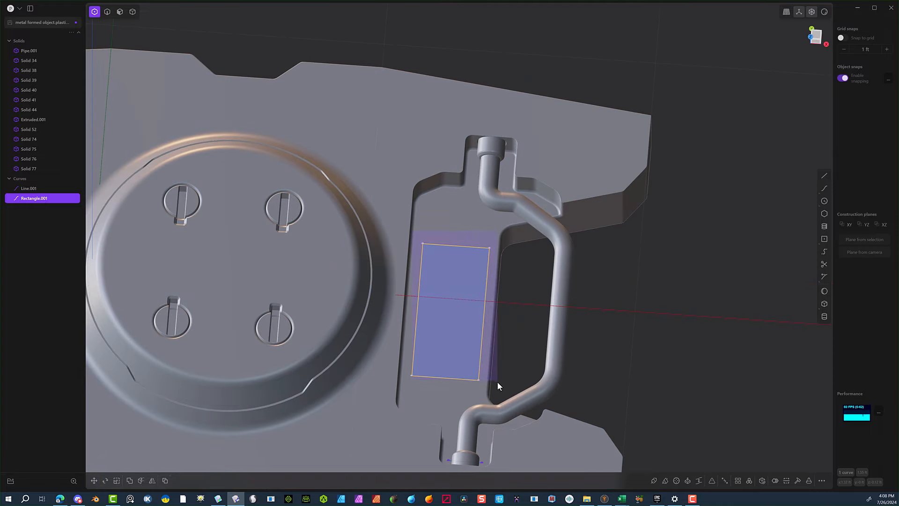
pyautogui.click(446, 295)
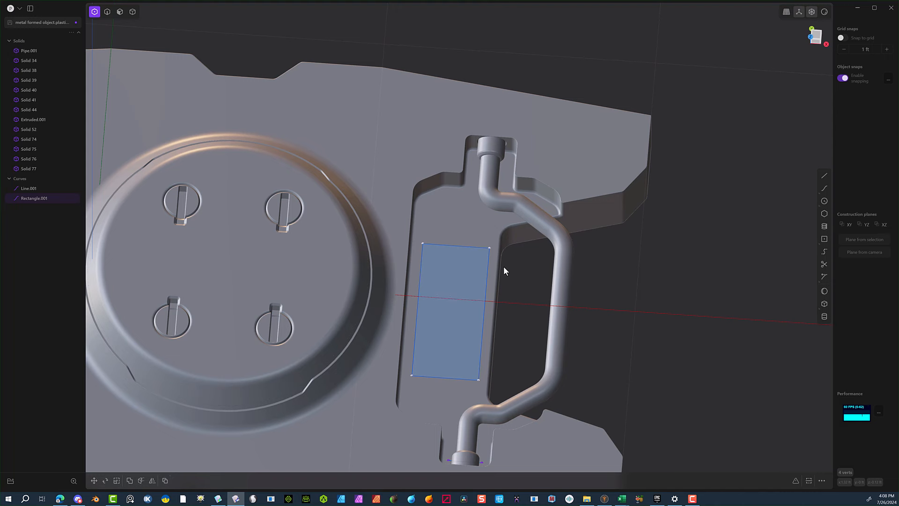
pyautogui.press('f')
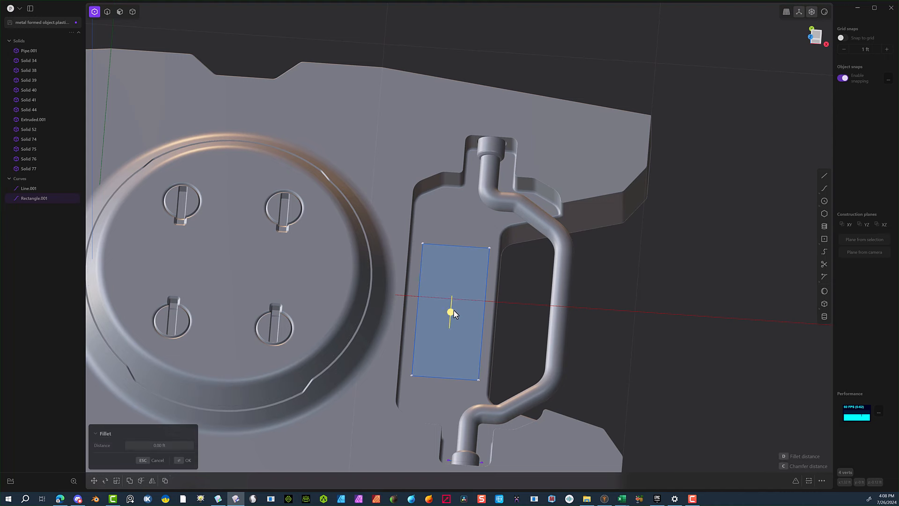
pyautogui.moveTo(453, 313); pyautogui.dragTo(462, 305)
pyautogui.click(175, 445)
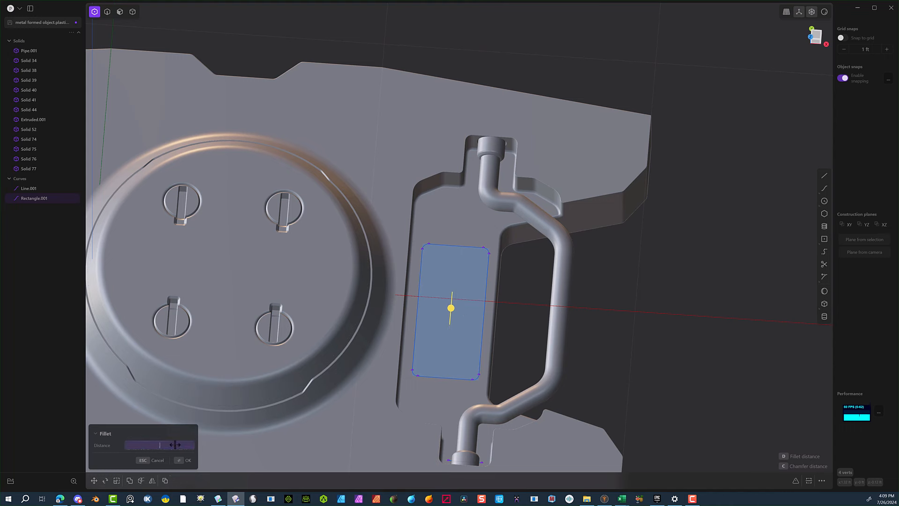
pyautogui.click(188, 460)
# Mirror the rounded rectangle about the lid's centre into the opposite handle recess.
pyautogui.scroll(-8, 371, 390)
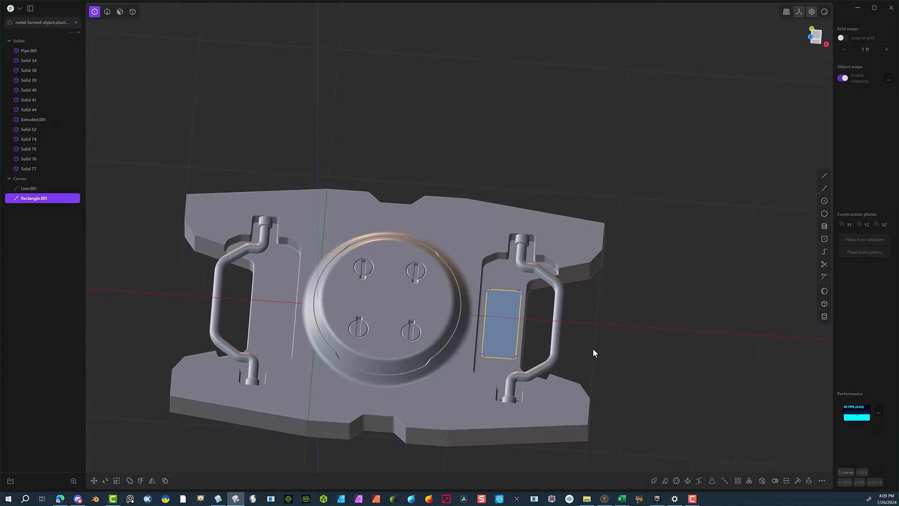
pyautogui.click(153, 480)
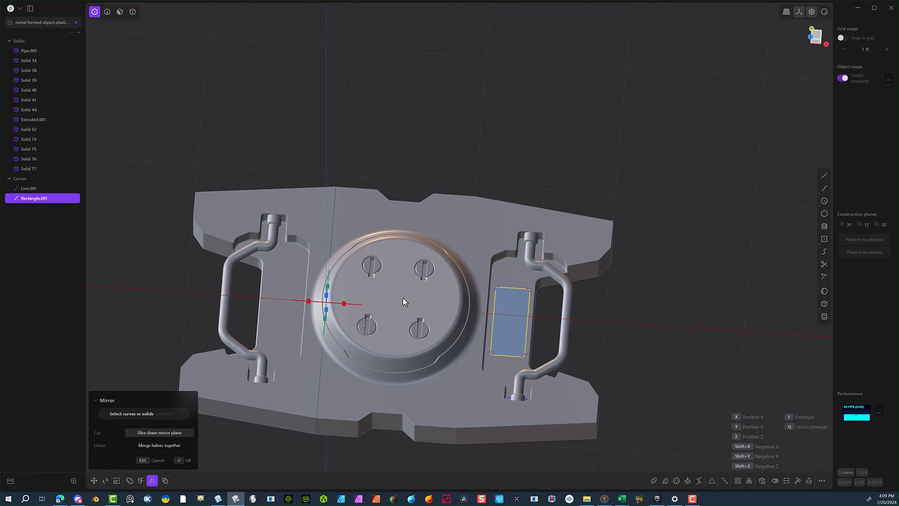
pyautogui.press('f')
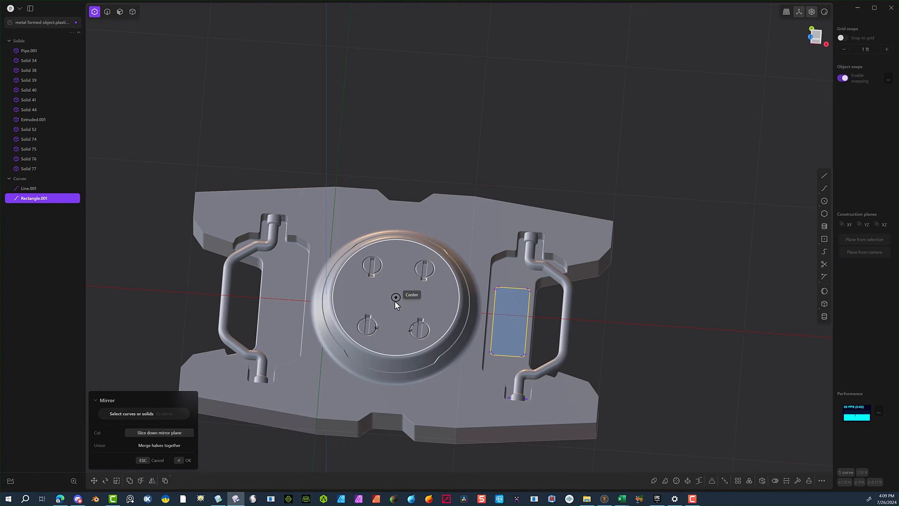
pyautogui.click(395, 298)
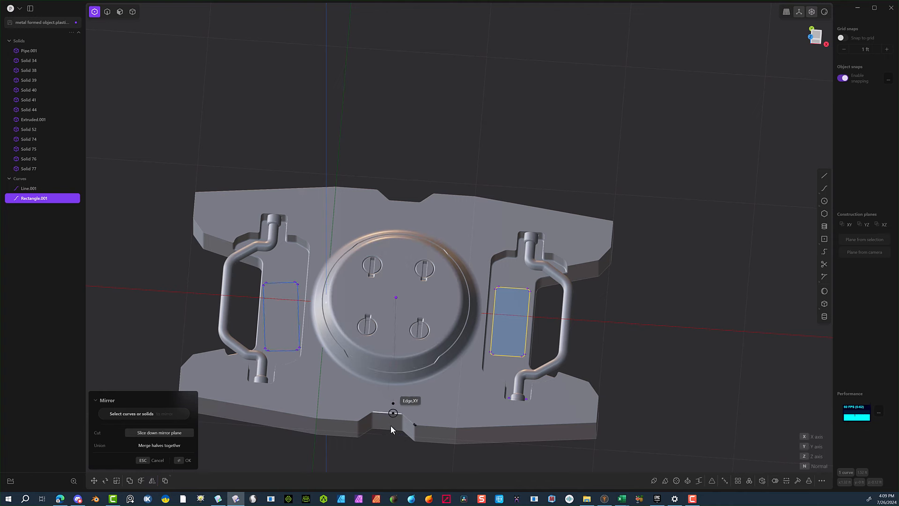
pyautogui.click(383, 440)
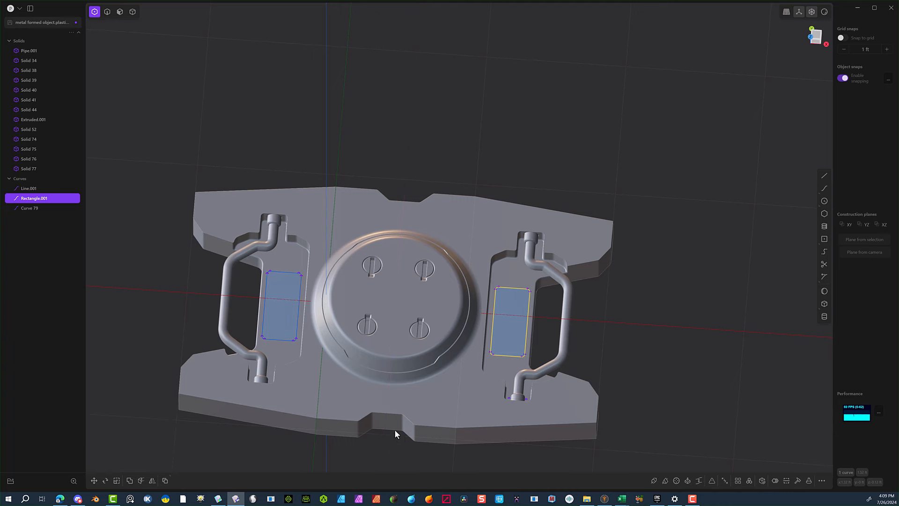
# Extrude both rounded rectangle regions in the handle recesses about 0.017 ft down into the recess floors.
pyautogui.moveTo(213, 274); pyautogui.dragTo(220, 220, button='middle')
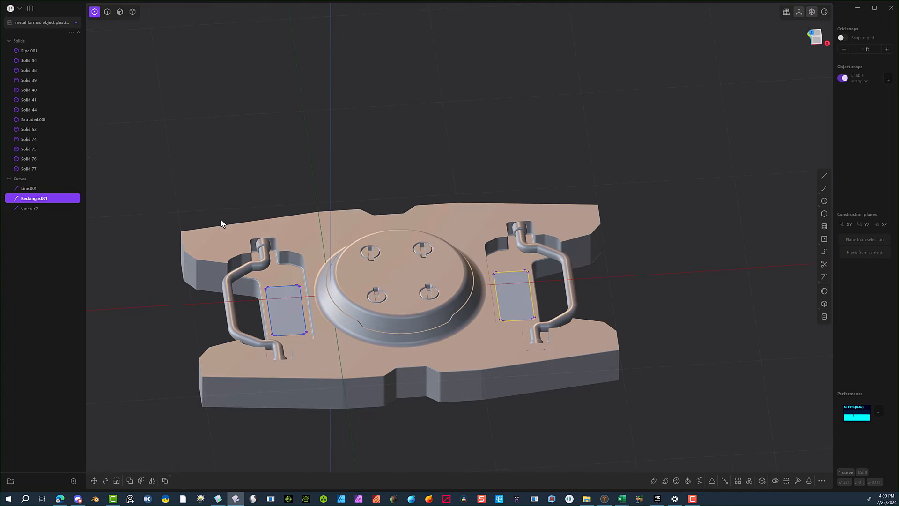
pyautogui.click(120, 11)
pyautogui.click(290, 306)
pyautogui.press('e')
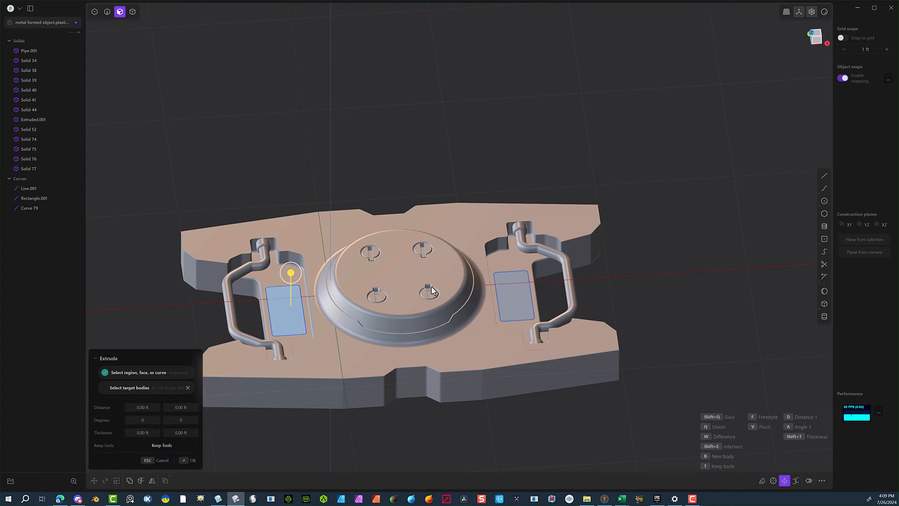
pyautogui.keyDown('shift'); pyautogui.click(512, 301); pyautogui.keyUp('shift')
pyautogui.scroll(5, 564, 246)
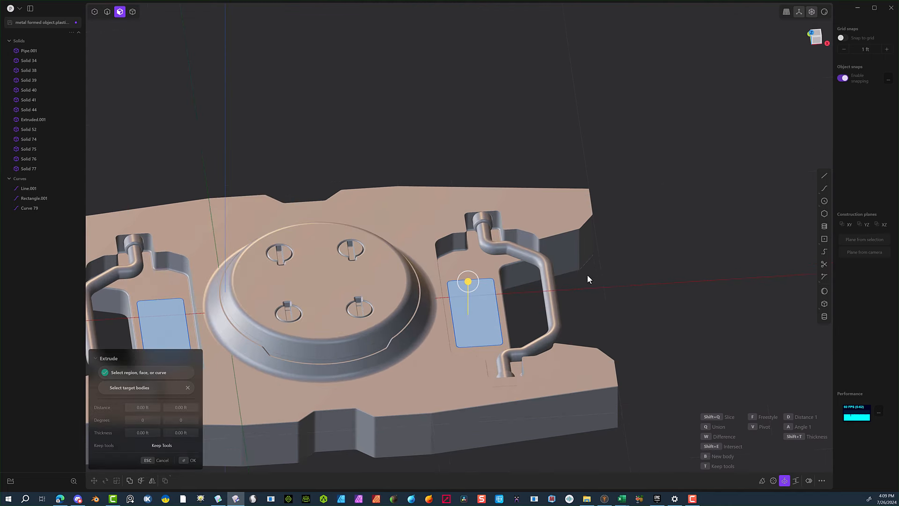
pyautogui.scroll(4, 535, 302)
pyautogui.moveTo(381, 307); pyautogui.dragTo(384, 312)
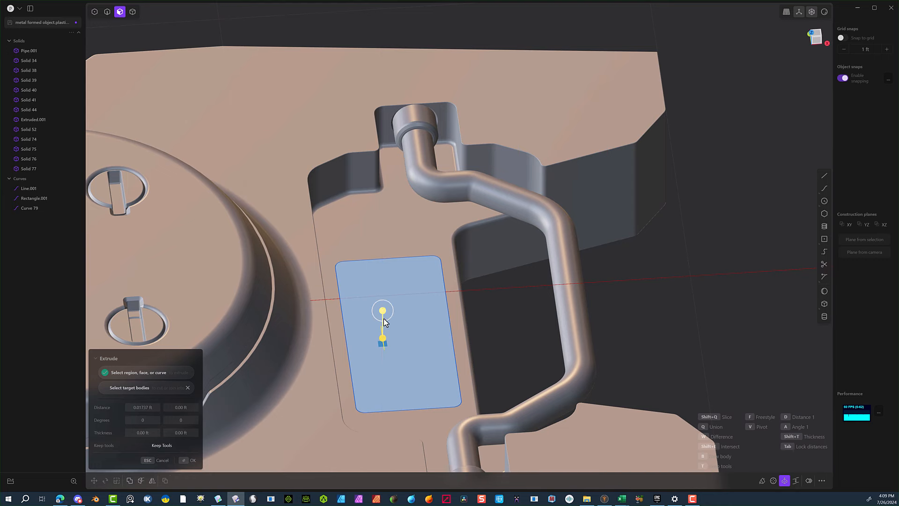
pyautogui.click(189, 460)
# Subtract the two extruded rounded rectangles from the base body with a Boolean difference.
pyautogui.scroll(-5, 223, 428)
pyautogui.scroll(-10, 261, 418)
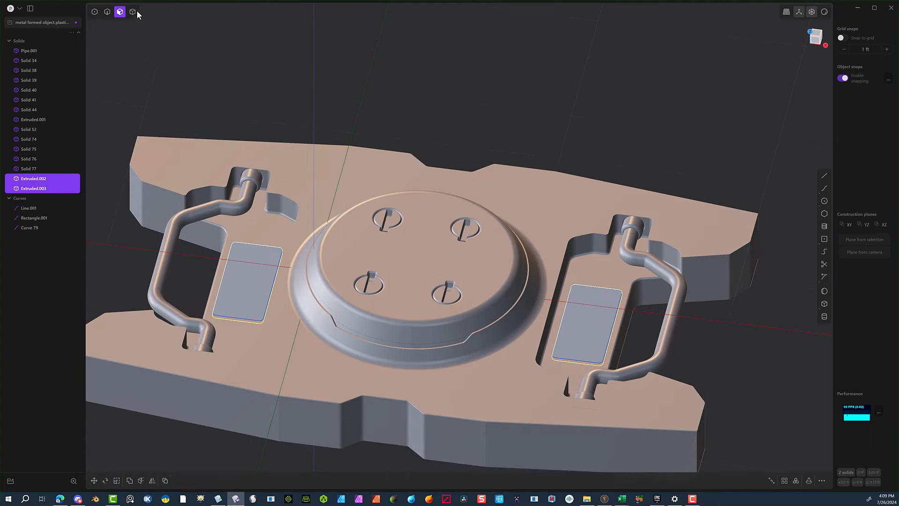
pyautogui.click(134, 13)
pyautogui.click(284, 263)
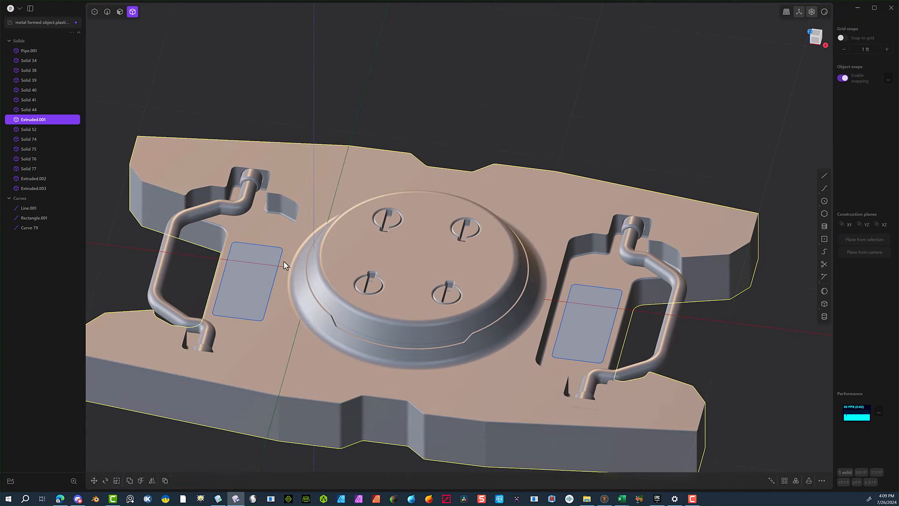
pyautogui.keyDown('shift'); pyautogui.click(252, 282); pyautogui.keyUp('shift')
pyautogui.keyDown('shift'); pyautogui.click(567, 353); pyautogui.keyUp('shift')
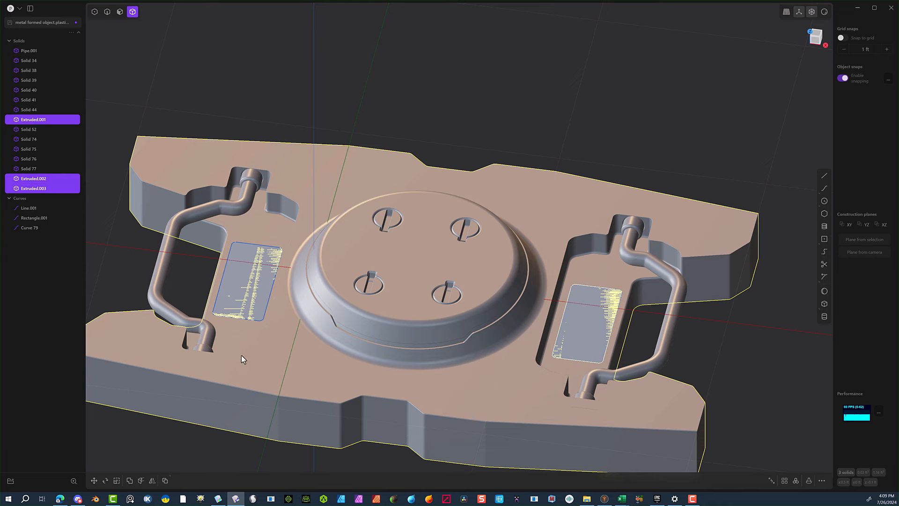
pyautogui.press('q')
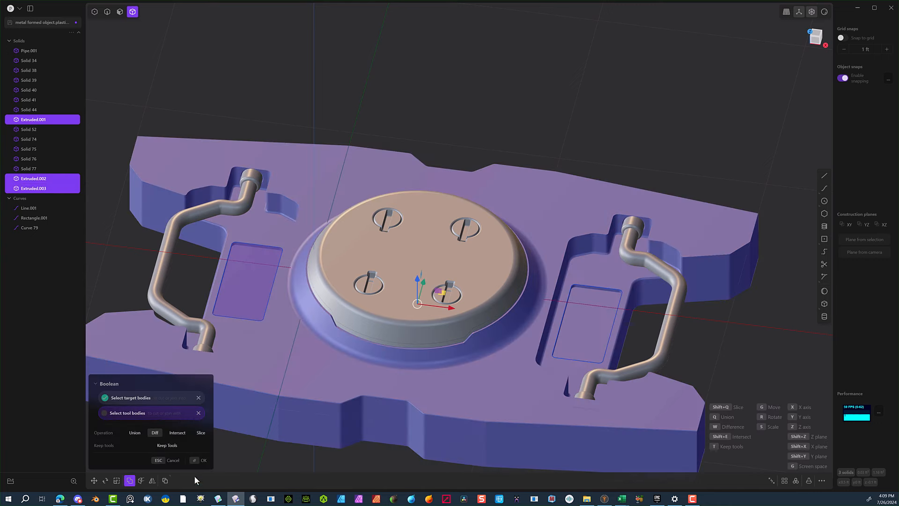
pyautogui.click(198, 459)
# Try to fillet the rim edges of the rectangular pockets in both recess floors.
pyautogui.scroll(3, 237, 234)
pyautogui.press('2')
pyautogui.click(258, 254)
pyautogui.press('b')
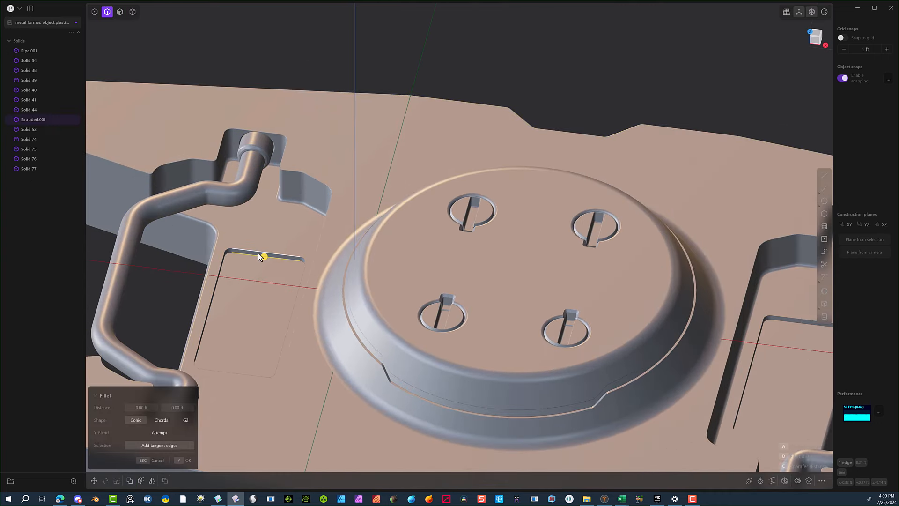
pyautogui.click(784, 318)
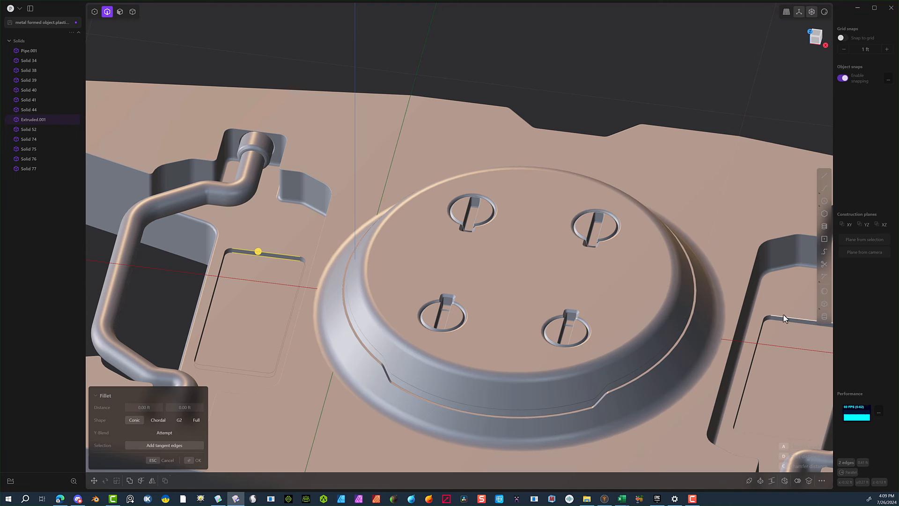
pyautogui.click(784, 316)
pyautogui.moveTo(785, 322); pyautogui.dragTo(777, 314)
pyautogui.scroll(2, 787, 313)
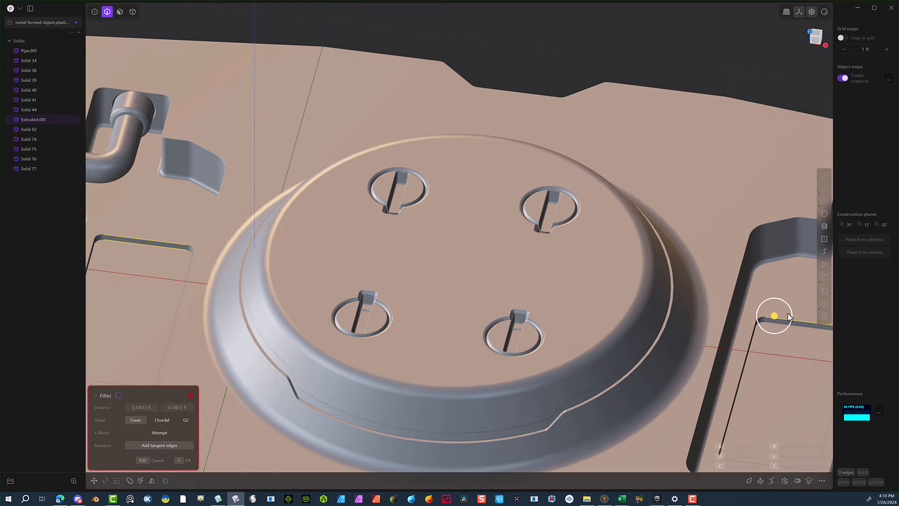
pyautogui.scroll(8, 789, 317)
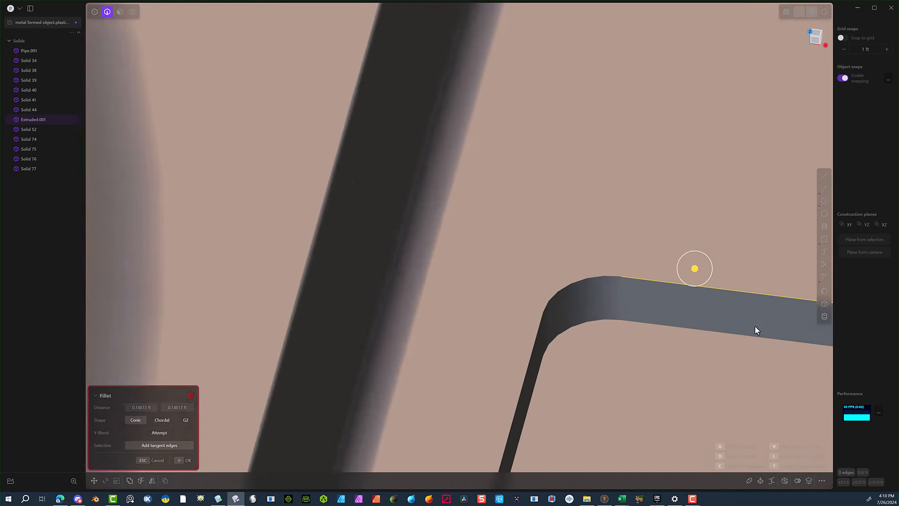
pyautogui.scroll(3, 721, 337)
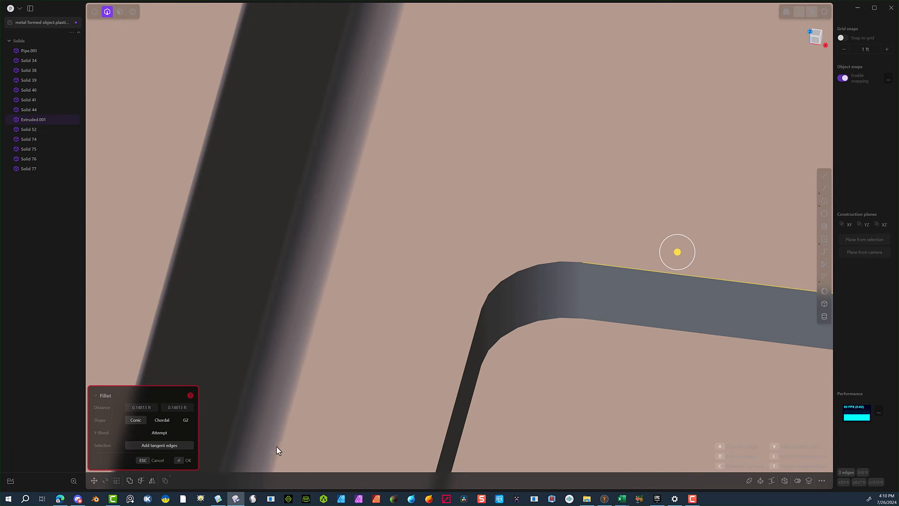
pyautogui.click(161, 460)
# Add a pocket's lower edge to the selected rim edges and round them all with a small fillet.
pyautogui.click(618, 323)
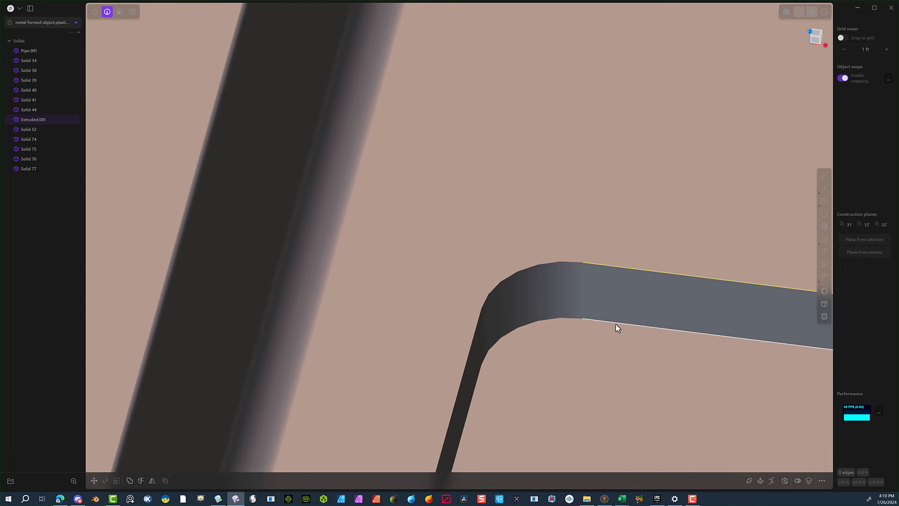
pyautogui.press('f')
pyautogui.moveTo(617, 323); pyautogui.dragTo(616, 324)
pyautogui.click(184, 460)
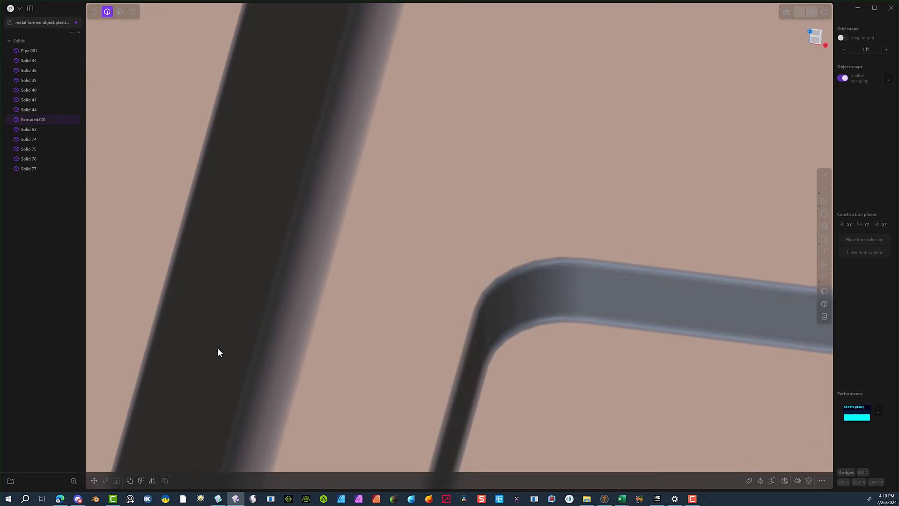
# Subtract the two rounded rectangular solids from the base while keeping them as separate bodies, and delete the leftover curves.
pyautogui.moveTo(218, 347); pyautogui.dragTo(298, 228, button='middle')
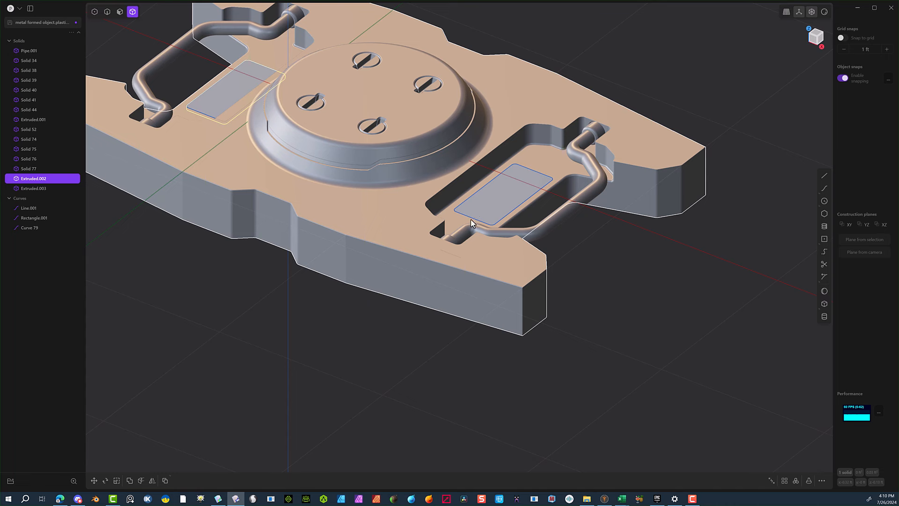
pyautogui.keyDown('shift'); pyautogui.click(461, 211); pyautogui.keyUp('shift')
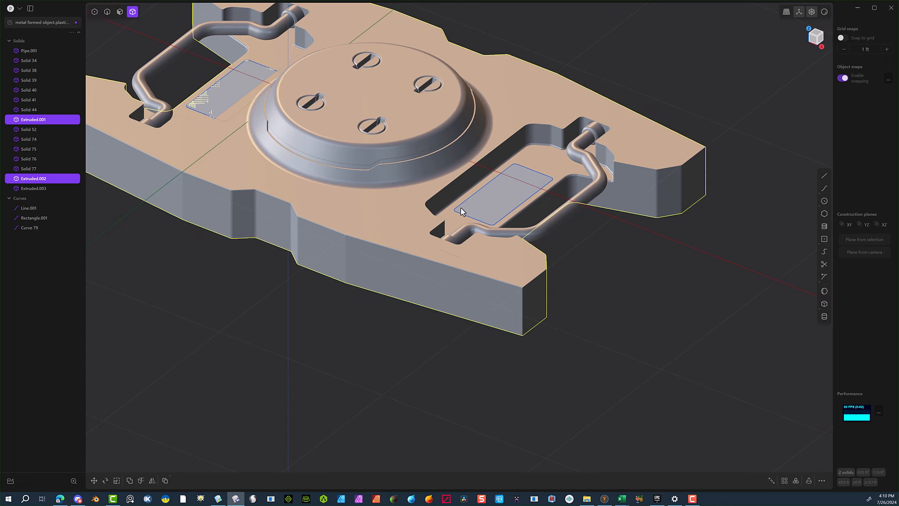
pyautogui.keyDown('shift'); pyautogui.click(462, 212); pyautogui.keyUp('shift')
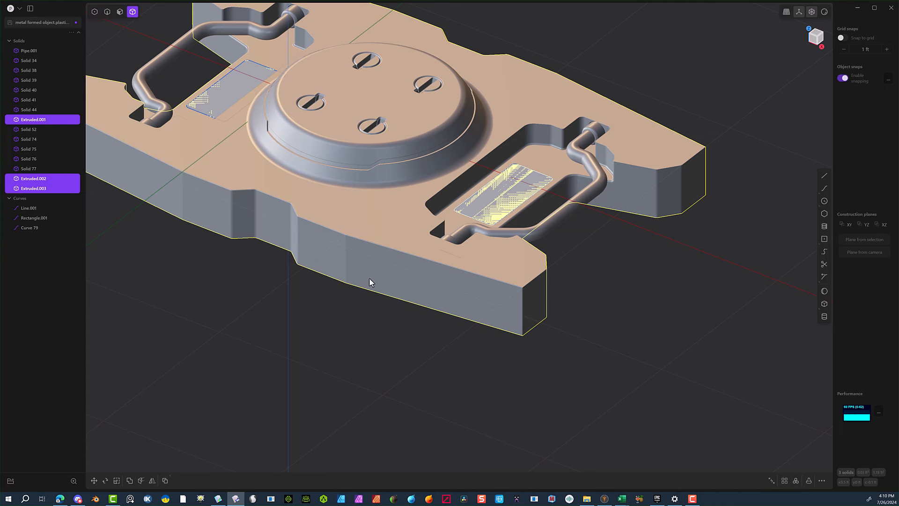
pyautogui.hotkey('shift', 'b')
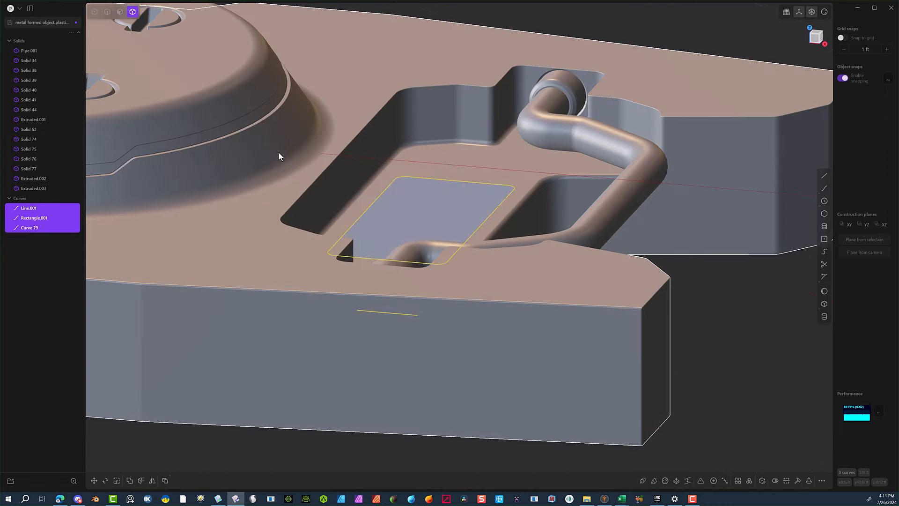
pyautogui.press('Delete')
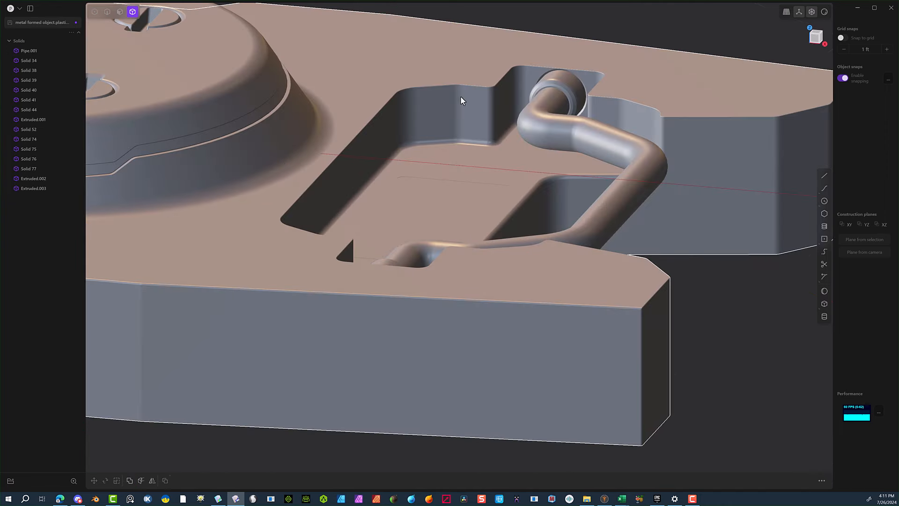
# Inspect how the separate rounded rectangular solid sits in its pocket in one handle recess.
pyautogui.scroll(3, 463, 131)
pyautogui.click(373, 225)
pyautogui.scroll(5, 375, 227)
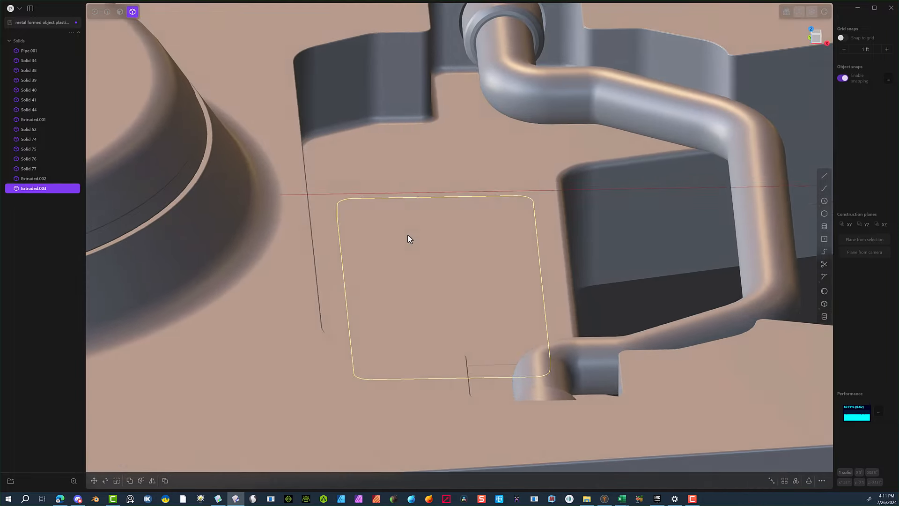
pyautogui.scroll(3, 345, 215)
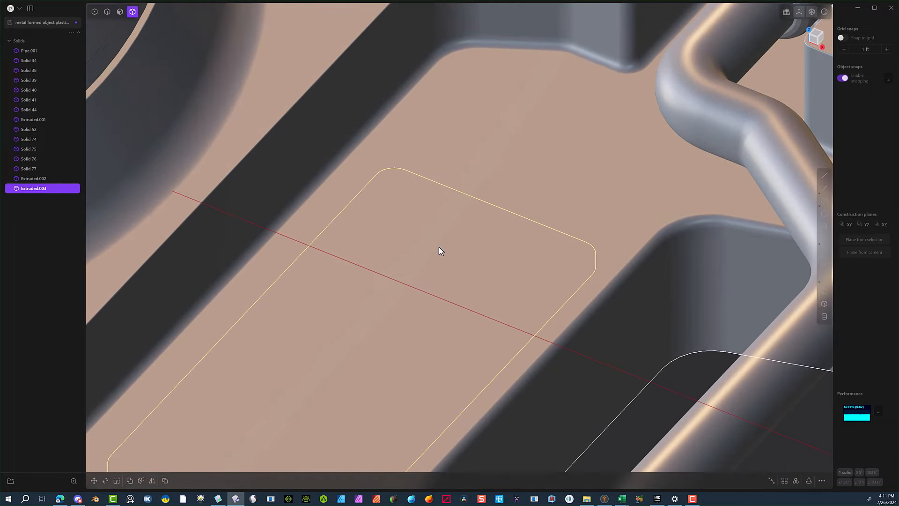
pyautogui.click(659, 412)
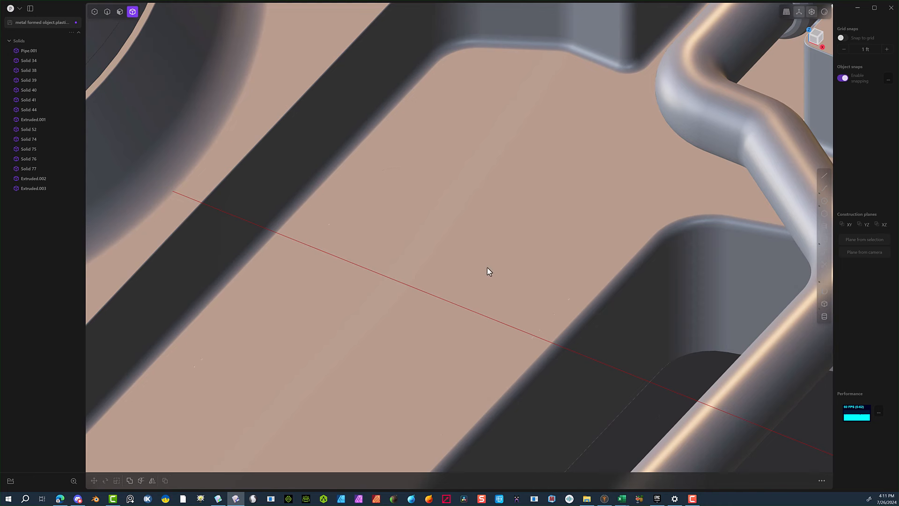
pyautogui.click(413, 250)
pyautogui.scroll(2, 370, 220)
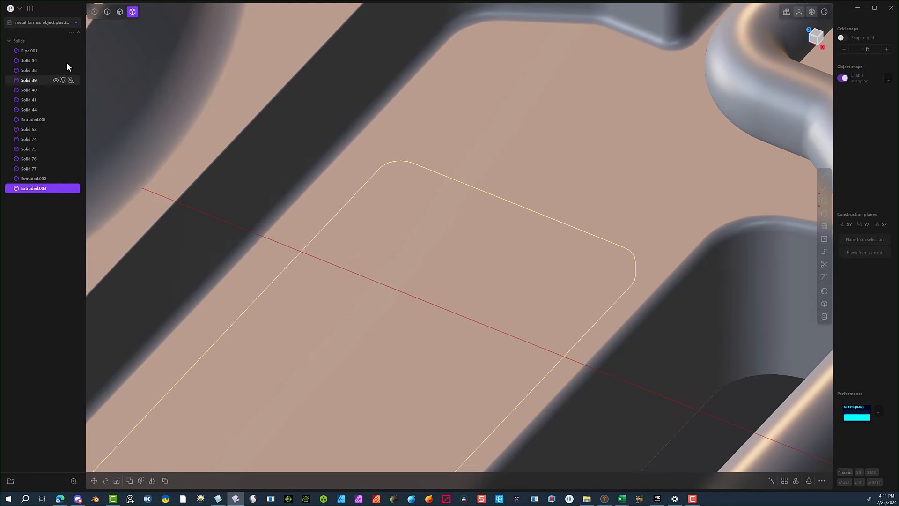
# Fillet the base's rectangular pocket rims in both handle recesses by about 0.005 ft.
pyautogui.click(107, 12)
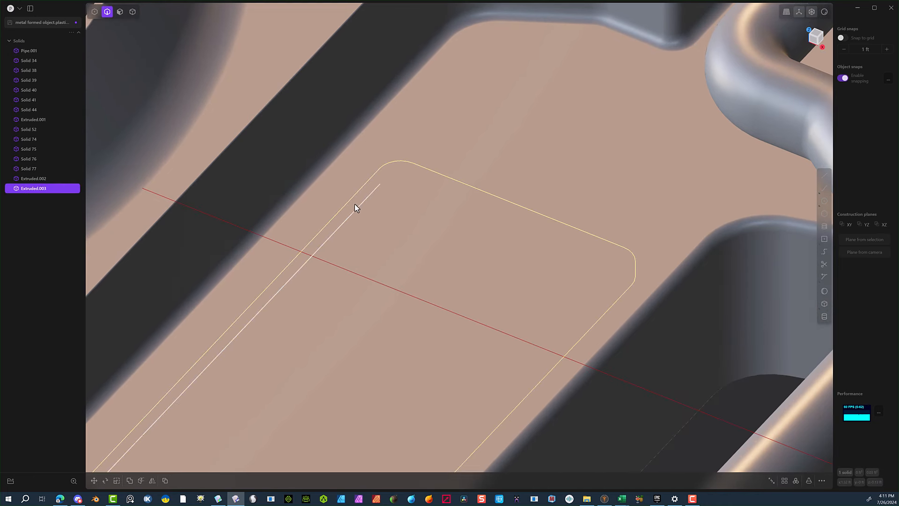
pyautogui.click(353, 204)
pyautogui.moveTo(355, 209); pyautogui.dragTo(363, 133, button='middle')
pyautogui.scroll(4, 451, 126)
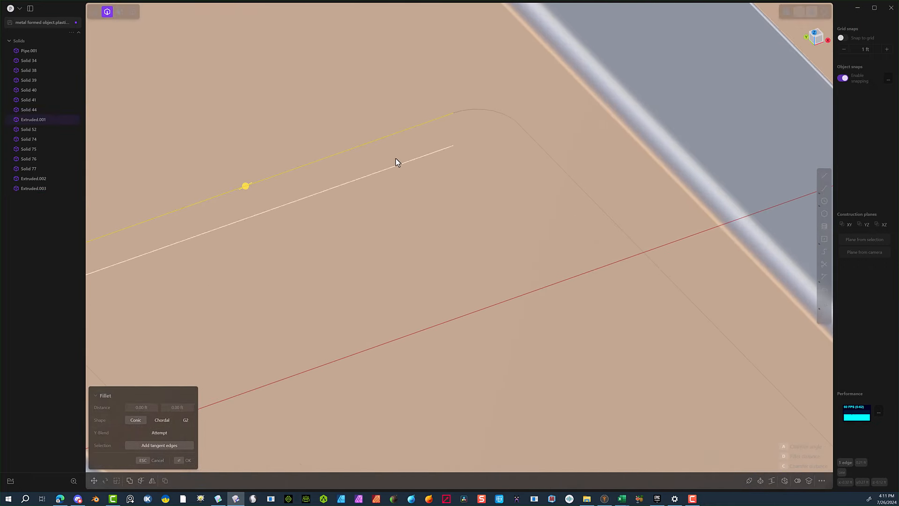
pyautogui.scroll(-5, 298, 175)
pyautogui.keyDown('shift'); pyautogui.moveTo(557, 253); pyautogui.dragTo(221, 389, button='middle'); pyautogui.keyUp('shift')
pyautogui.keyDown('shift'); pyautogui.moveTo(618, 269); pyautogui.dragTo(209, 394, button='middle'); pyautogui.keyUp('shift')
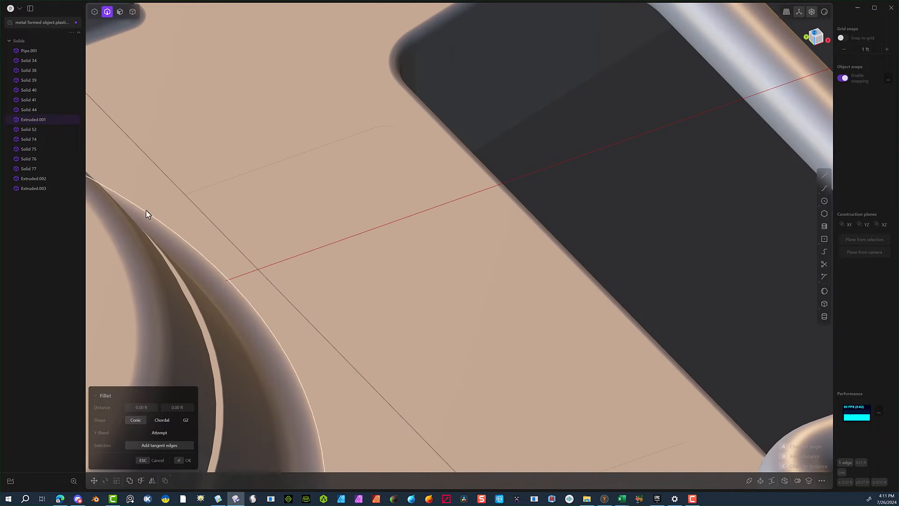
pyautogui.click(222, 179)
pyautogui.moveTo(222, 181); pyautogui.dragTo(222, 178)
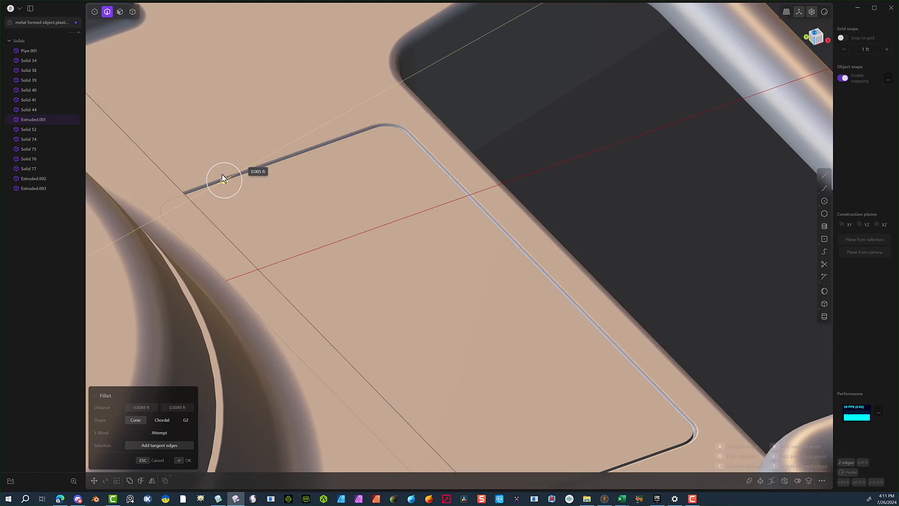
pyautogui.moveTo(221, 178); pyautogui.dragTo(740, 167, button='middle')
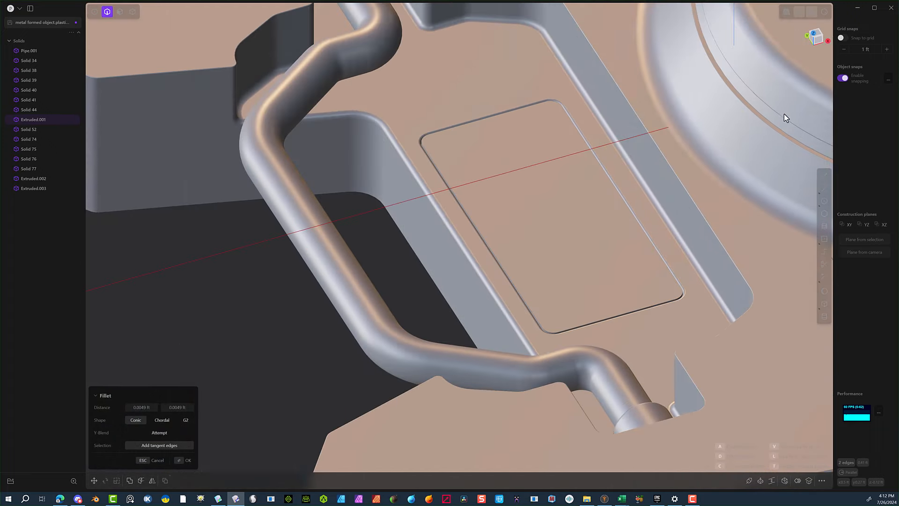
pyautogui.scroll(2, 785, 117)
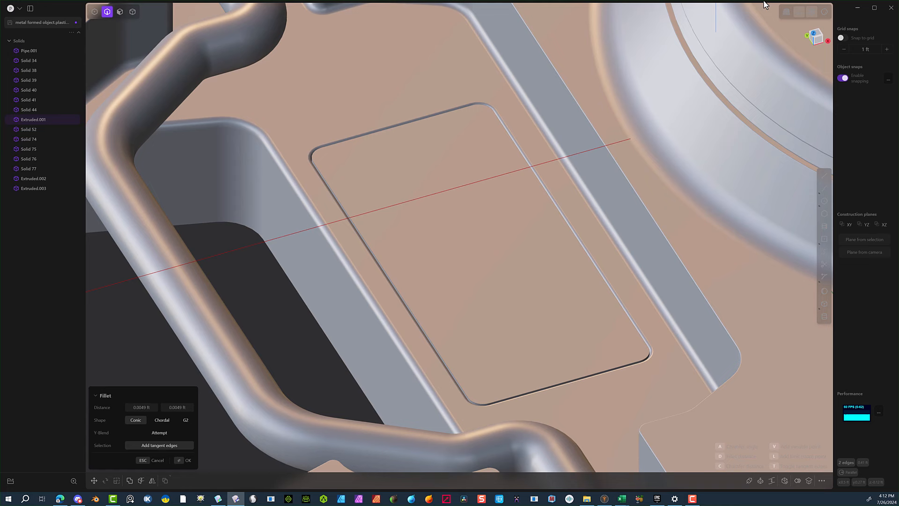
pyautogui.click(186, 460)
# Fillet the top edges of both rounded rectangular inserts in the handle recesses by about 0.002 ft.
pyautogui.click(252, 350)
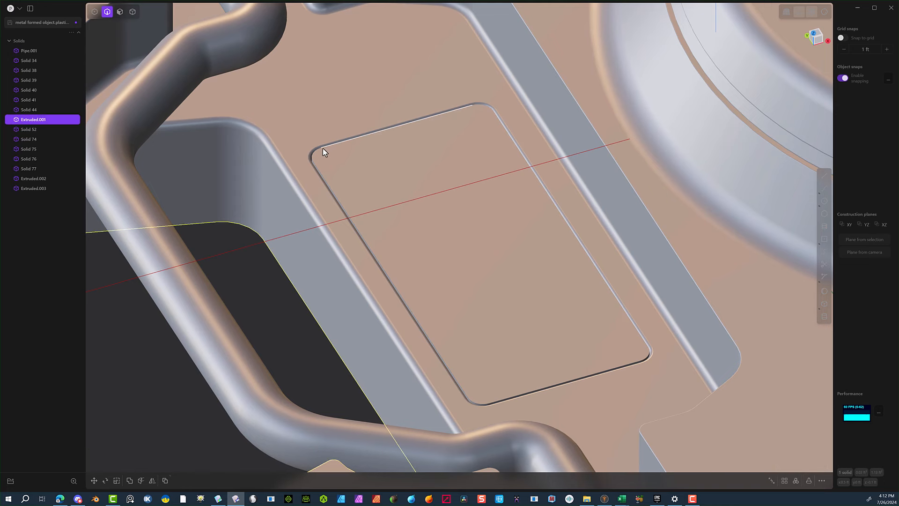
pyautogui.click(322, 148)
pyautogui.press('b')
pyautogui.keyDown('shift'); pyautogui.moveTo(415, 220); pyautogui.dragTo(58, 330, button='middle'); pyautogui.keyUp('shift')
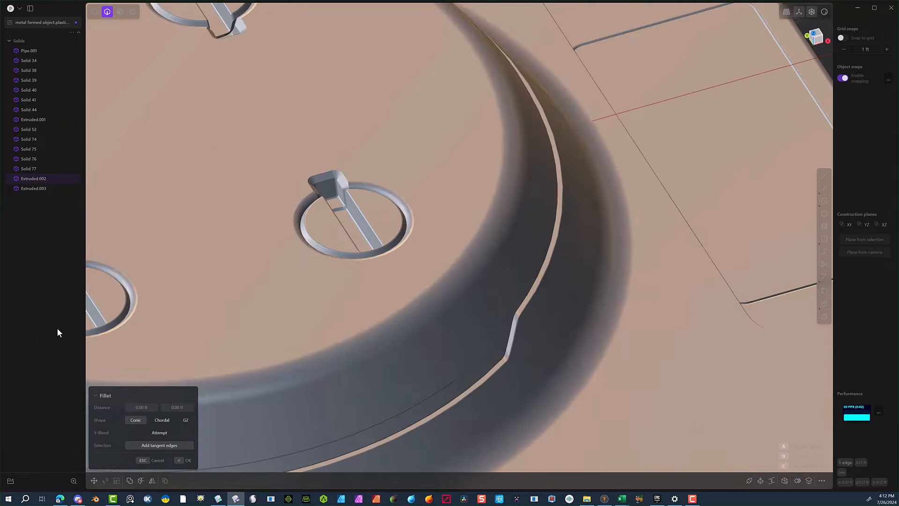
pyautogui.keyDown('shift'); pyautogui.moveTo(491, 225); pyautogui.dragTo(187, 304, button='middle'); pyautogui.keyUp('shift')
pyautogui.scroll(2, 174, 162)
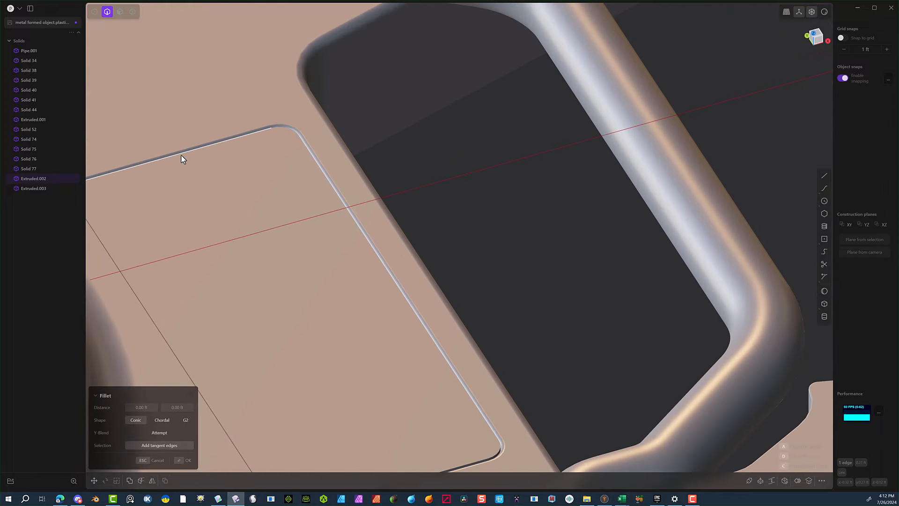
pyautogui.click(182, 156)
pyautogui.moveTo(181, 156); pyautogui.dragTo(178, 153)
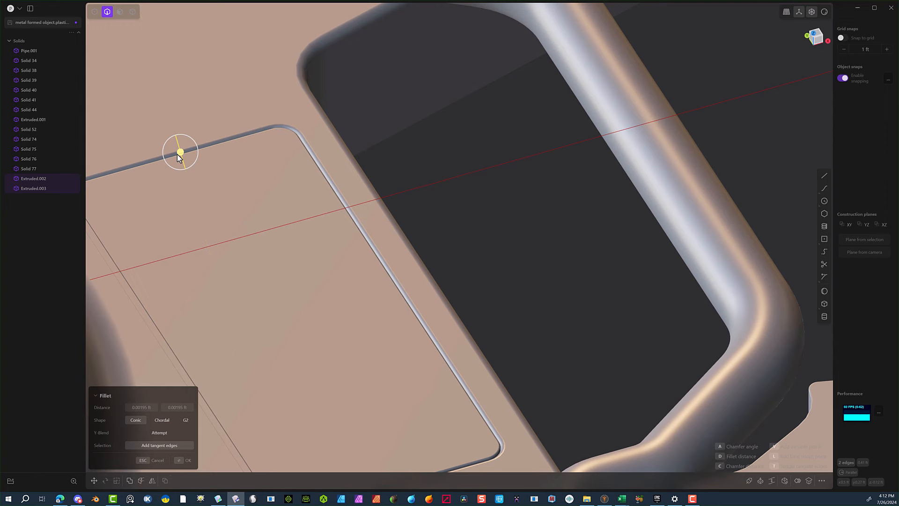
pyautogui.click(185, 460)
pyautogui.scroll(-6, 234, 362)
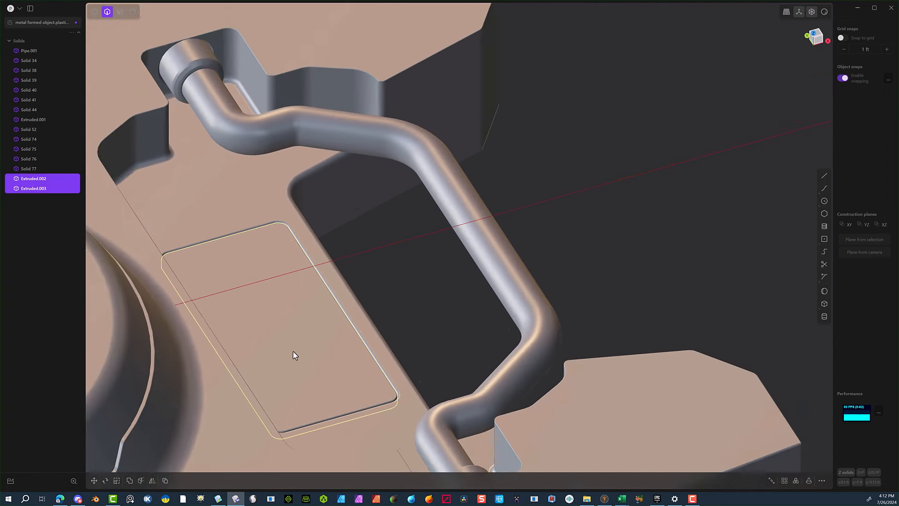
# Move the long rectangle curve straight down onto the inner side wall of the handle recess.
pyautogui.click(599, 182)
pyautogui.moveTo(593, 181); pyautogui.dragTo(704, 341, button='middle')
pyautogui.scroll(-4, 743, 341)
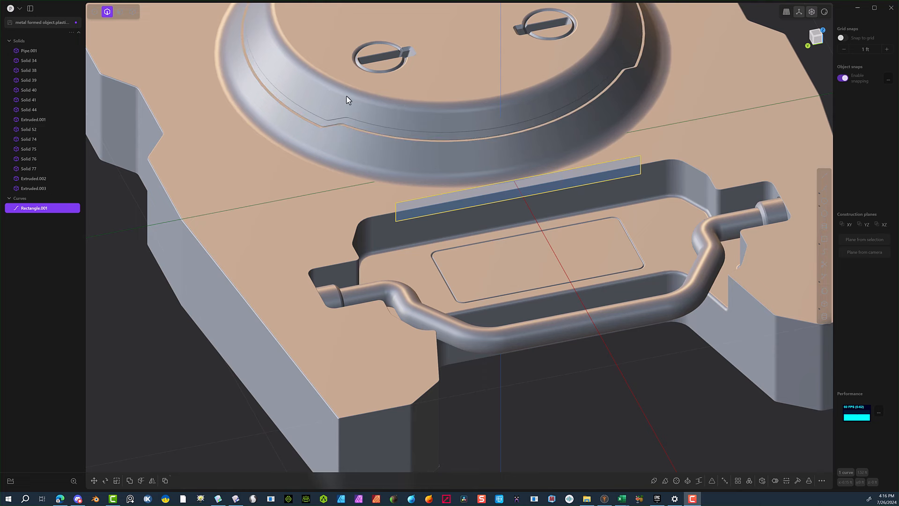
pyautogui.scroll(-3, 511, 192)
pyautogui.moveTo(520, 241); pyautogui.dragTo(86, 206, button='middle')
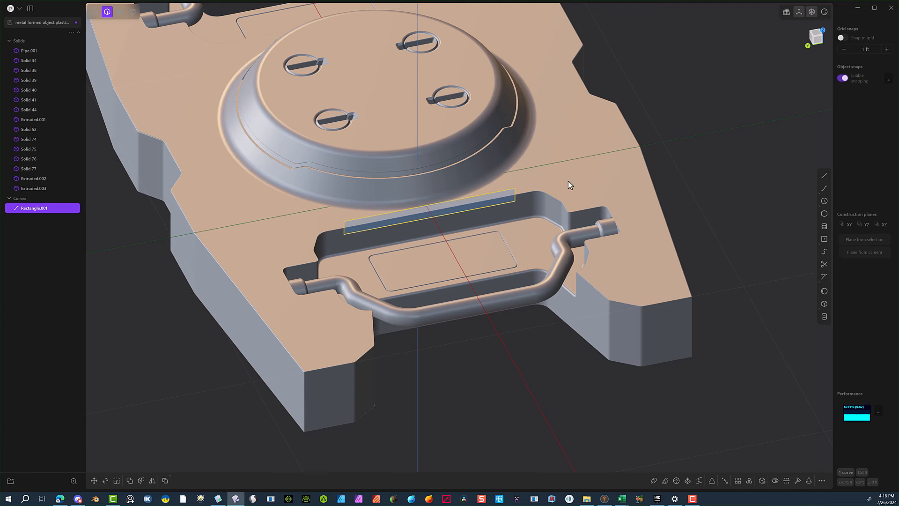
pyautogui.press('g')
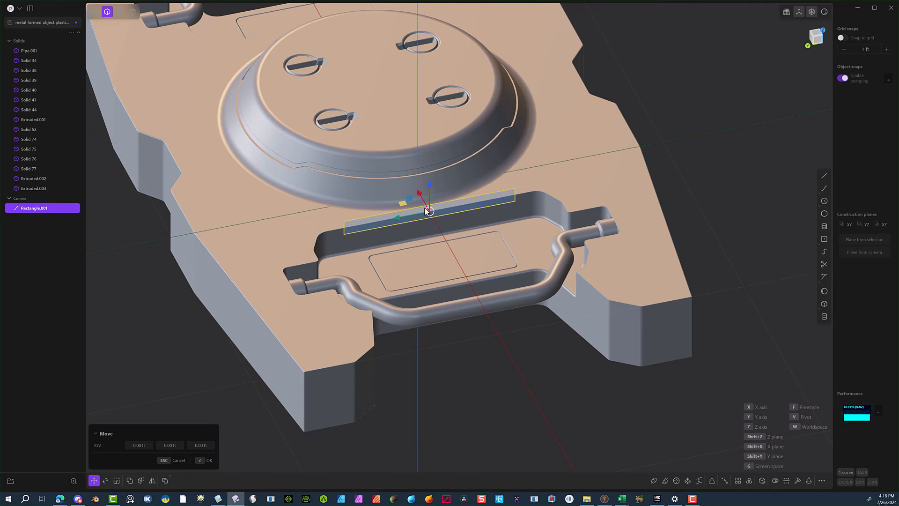
pyautogui.moveTo(429, 185); pyautogui.dragTo(428, 204)
pyautogui.scroll(6, 422, 224)
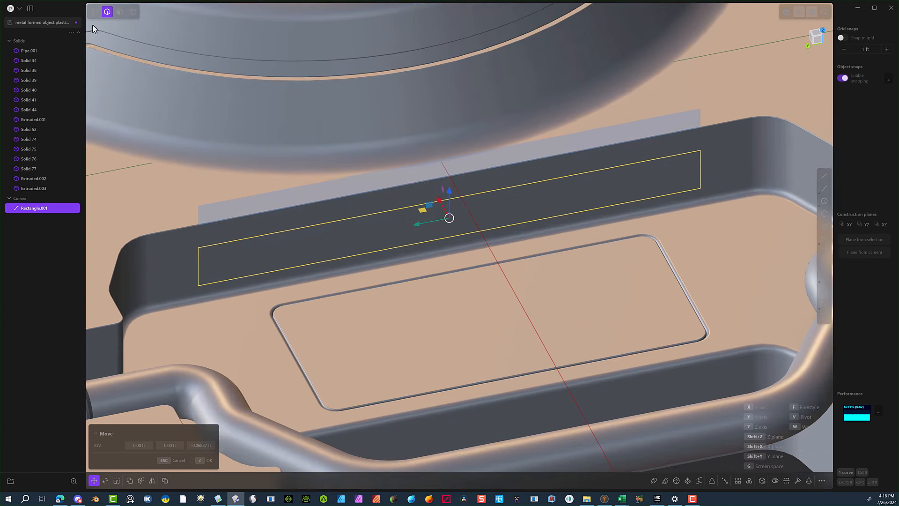
pyautogui.click(95, 12)
pyautogui.click(206, 459)
# Fillet all four corners of the rectangle on the recess wall by about 0.004 ft.
pyautogui.moveTo(206, 237); pyautogui.dragTo(187, 288)
pyautogui.press('capslock')
pyautogui.moveTo(715, 148); pyautogui.dragTo(685, 188)
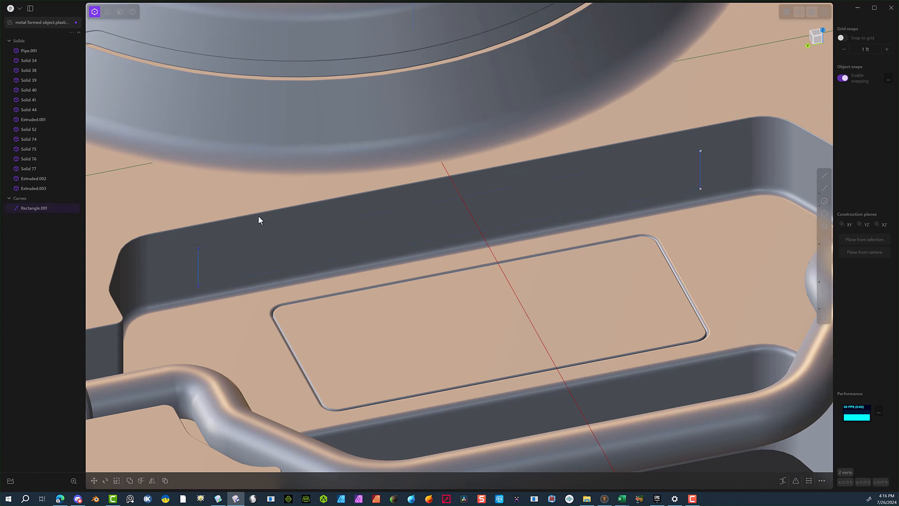
pyautogui.keyDown('shift'); pyautogui.moveTo(215, 275); pyautogui.dragTo(216, 278); pyautogui.keyUp('shift')
pyautogui.press('f')
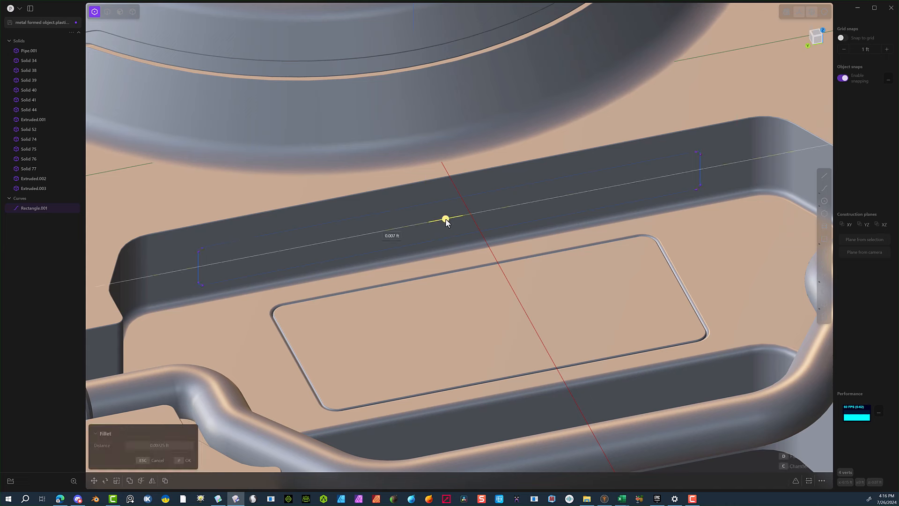
pyautogui.moveTo(445, 219); pyautogui.dragTo(447, 219)
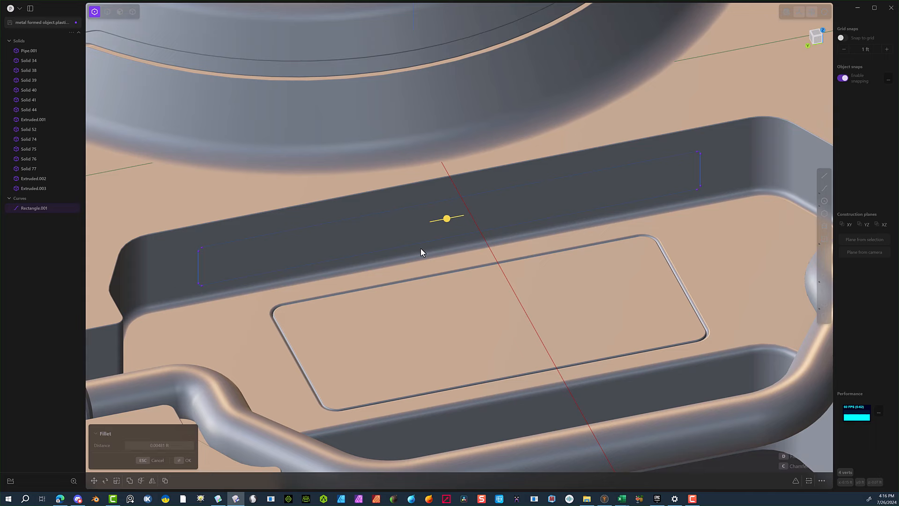
pyautogui.click(185, 459)
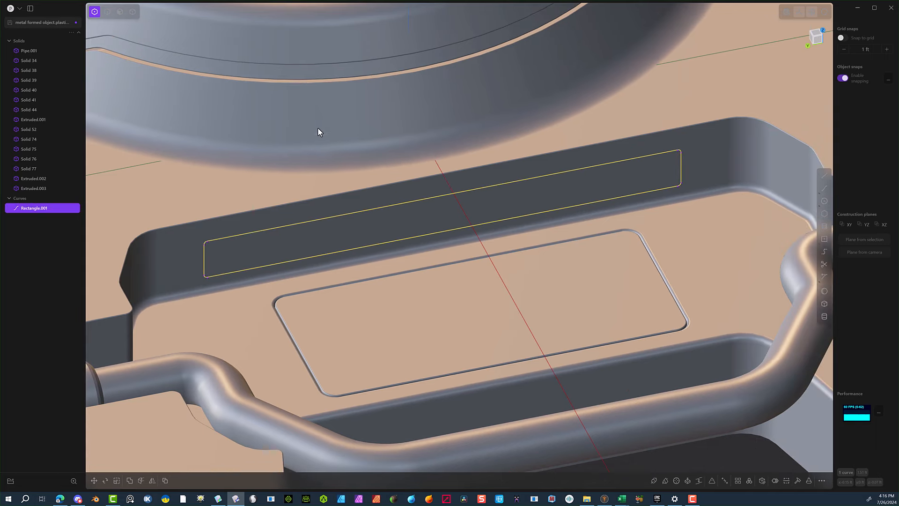
# Inspect the slot in the recess wall and the row of hollow cylinders in the insert's narrow pocket.
pyautogui.moveTo(318, 127); pyautogui.dragTo(403, 157, button='middle')
pyautogui.scroll(-5, 403, 156)
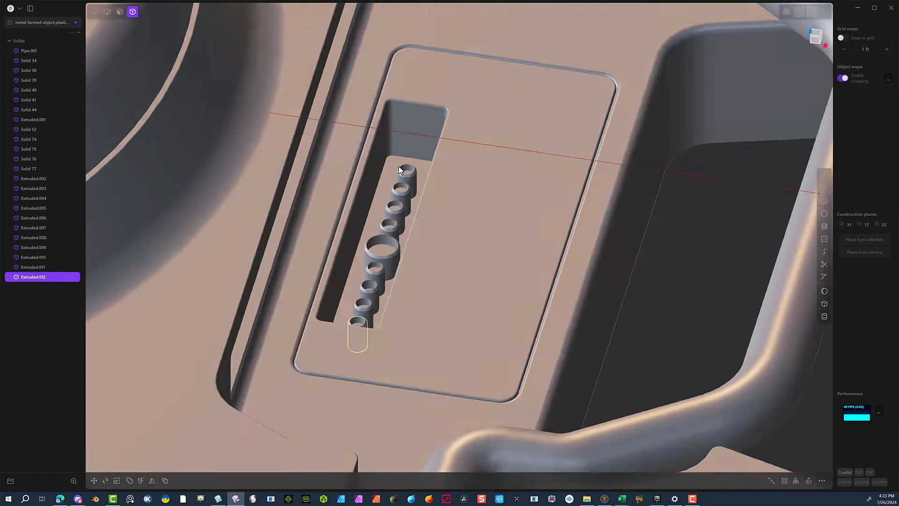
pyautogui.scroll(8, 398, 166)
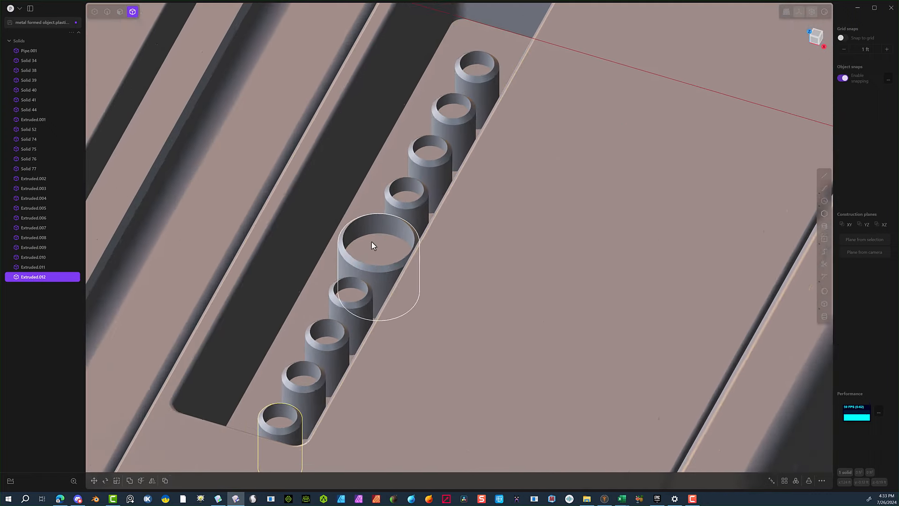
pyautogui.moveTo(341, 291); pyautogui.dragTo(302, 36, button='middle')
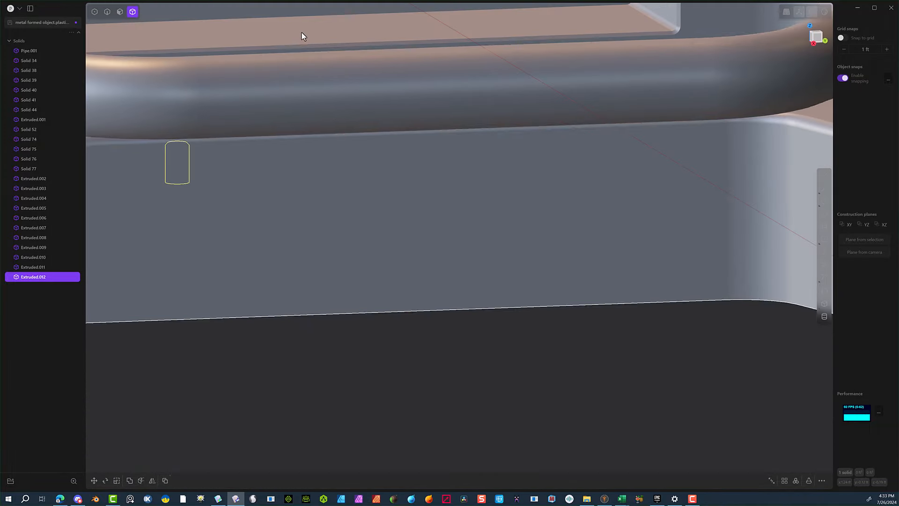
pyautogui.keyDown('shift'); pyautogui.moveTo(380, 209); pyautogui.dragTo(444, 479, button='middle'); pyautogui.keyUp('shift')
pyautogui.scroll(-3, 431, 329)
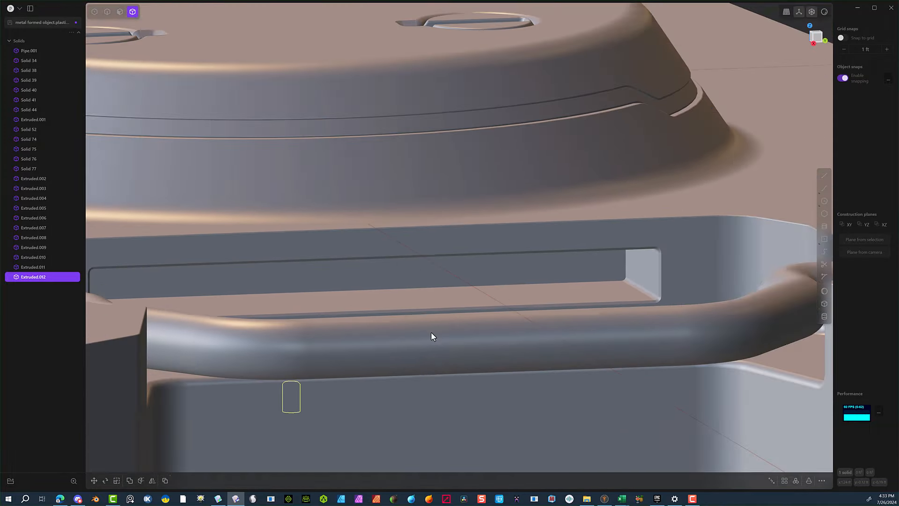
pyautogui.scroll(-2, 431, 332)
pyautogui.moveTo(378, 319); pyautogui.dragTo(366, 331, button='middle')
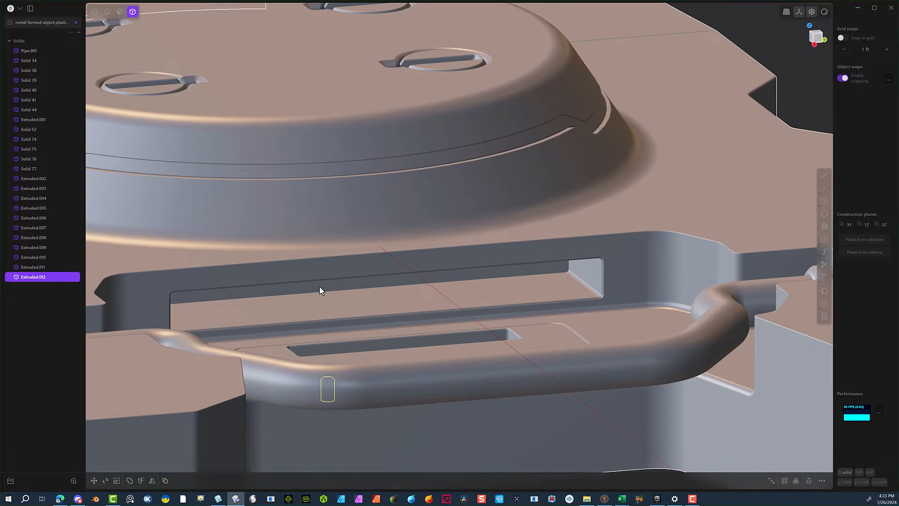
pyautogui.moveTo(319, 290); pyautogui.dragTo(446, 334, button='middle')
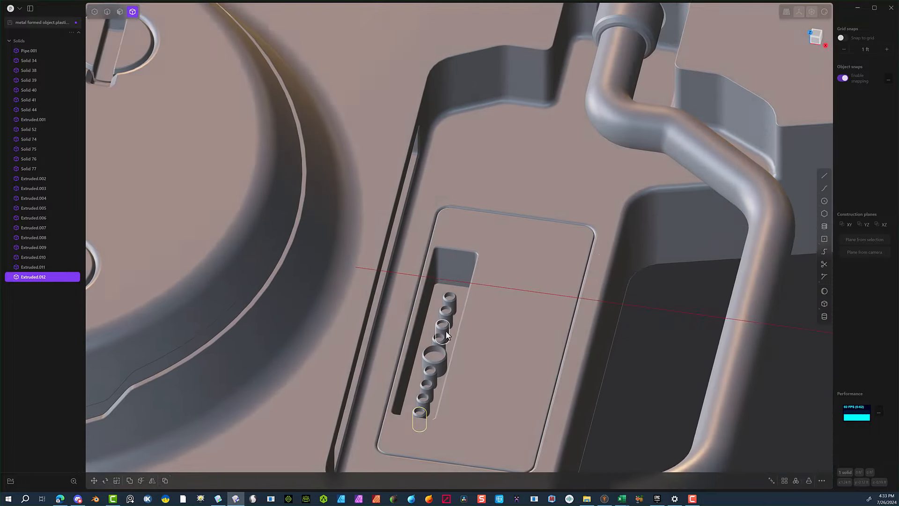
pyautogui.scroll(3, 447, 335)
pyautogui.scroll(2, 415, 275)
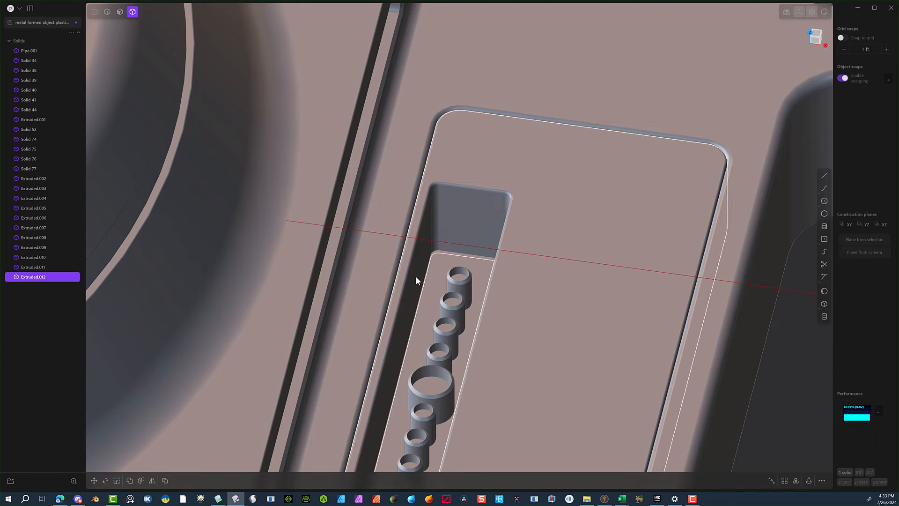
pyautogui.scroll(-2, 418, 281)
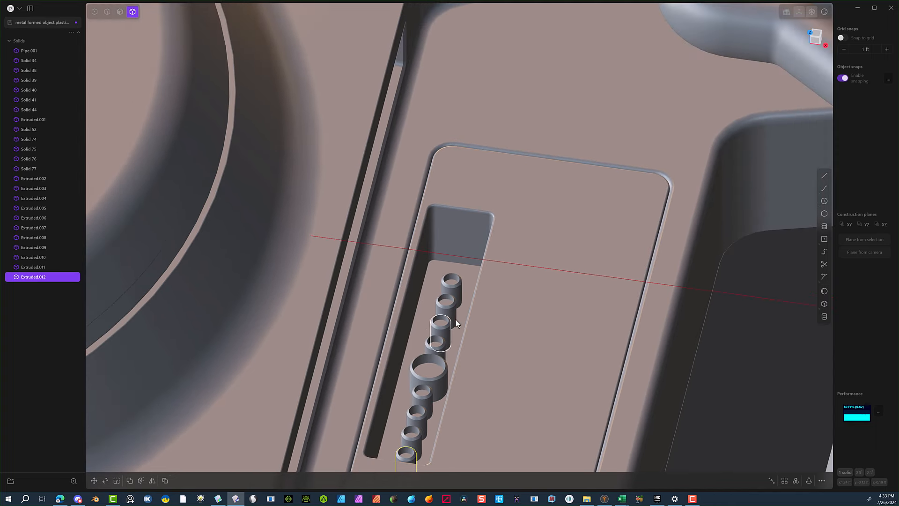
# Draw a polyline from the centre of the end cylinder vertically above the pocket, continuing horizontally toward the round dome.
pyautogui.scroll(2, 455, 319)
pyautogui.click(823, 177)
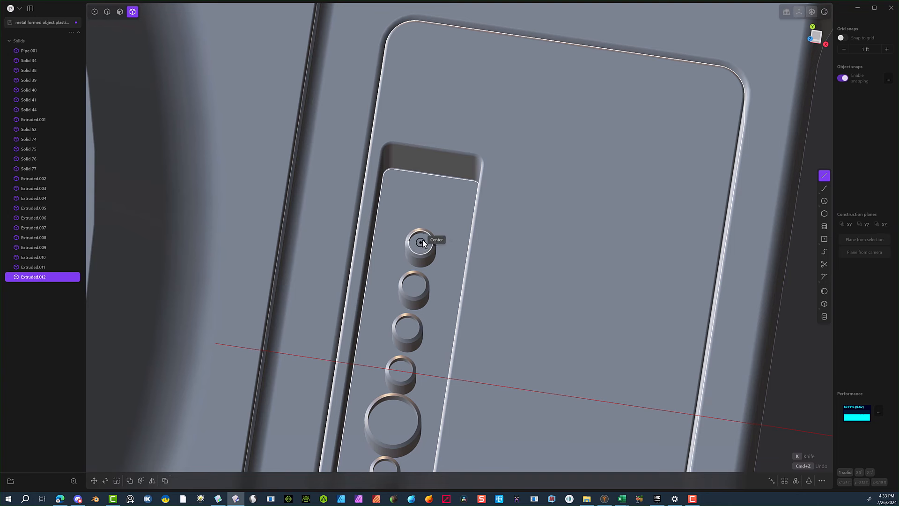
pyautogui.click(422, 242)
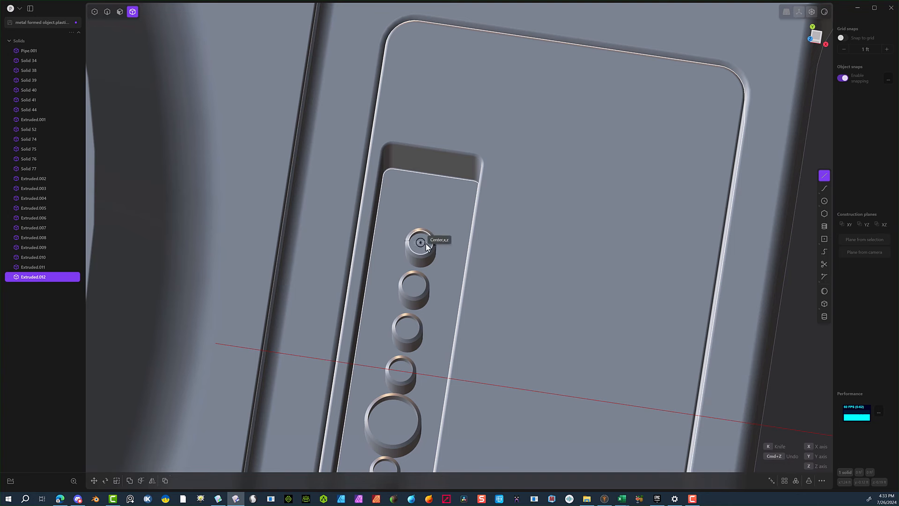
pyautogui.moveTo(664, 277); pyautogui.dragTo(597, 193, button='middle')
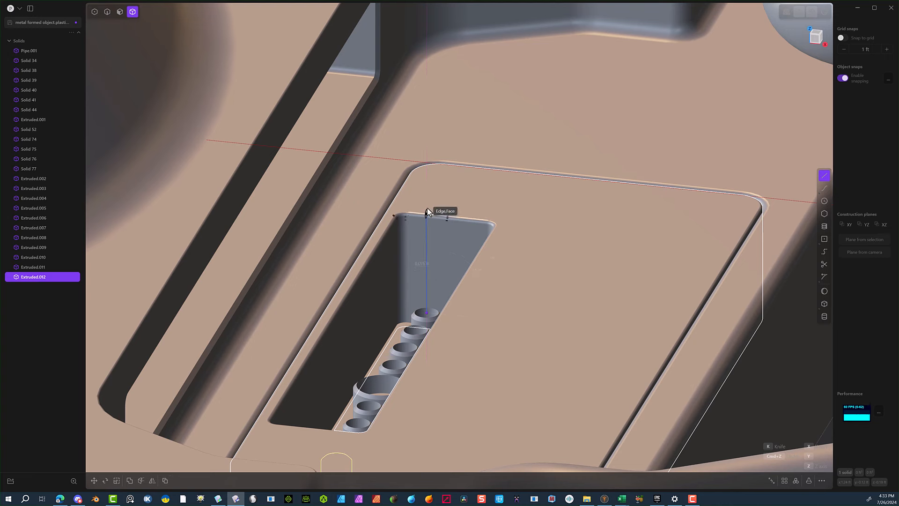
pyautogui.click(427, 183)
pyautogui.click(813, 34)
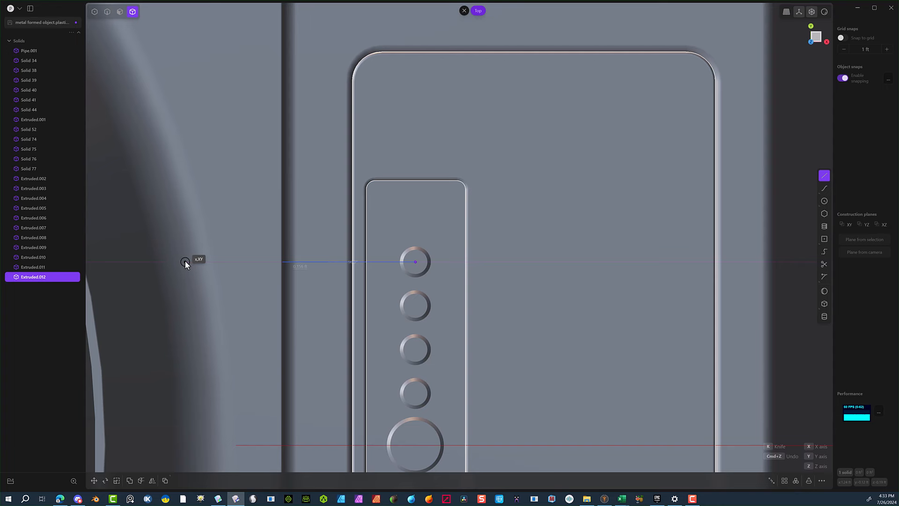
pyautogui.click(185, 260)
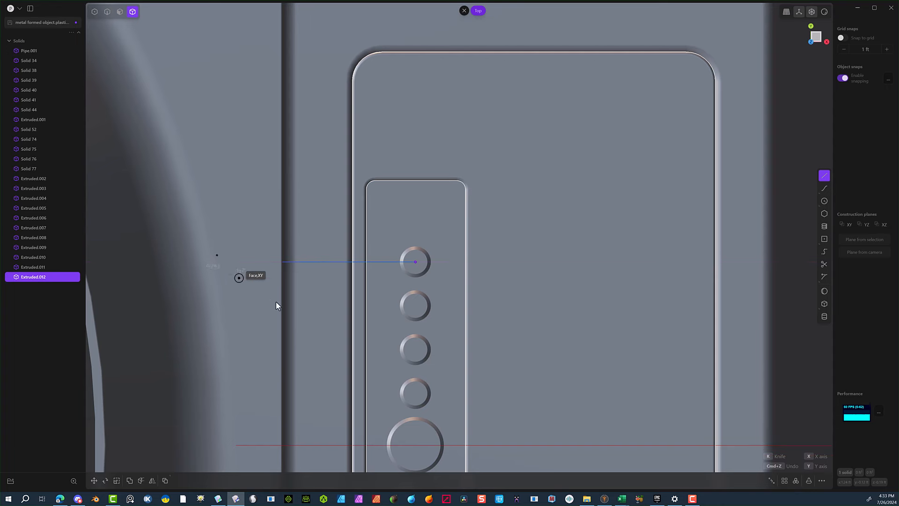
pyautogui.press('Return')
# Move the polyline's lower end point down into the end cylinder by about 0.04 ft.
pyautogui.moveTo(388, 280); pyautogui.dragTo(400, 233, button='middle')
pyautogui.scroll(5, 401, 235)
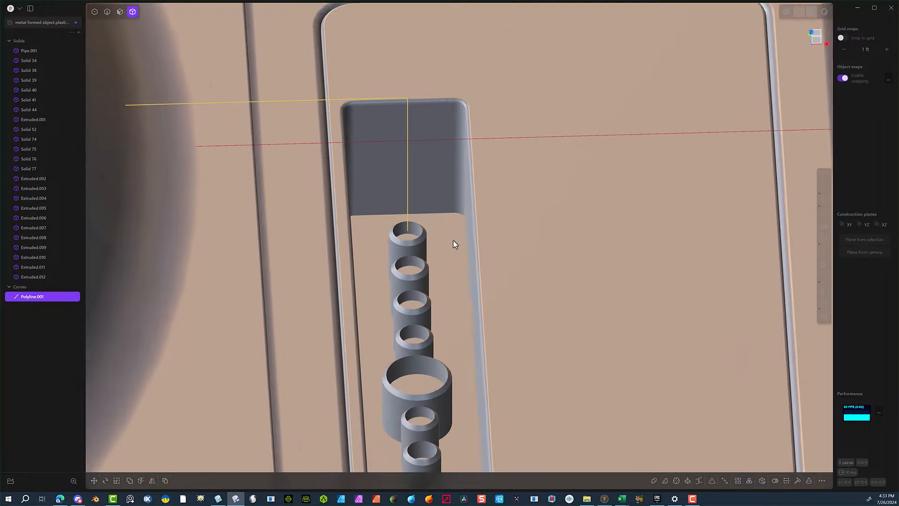
pyautogui.click(95, 12)
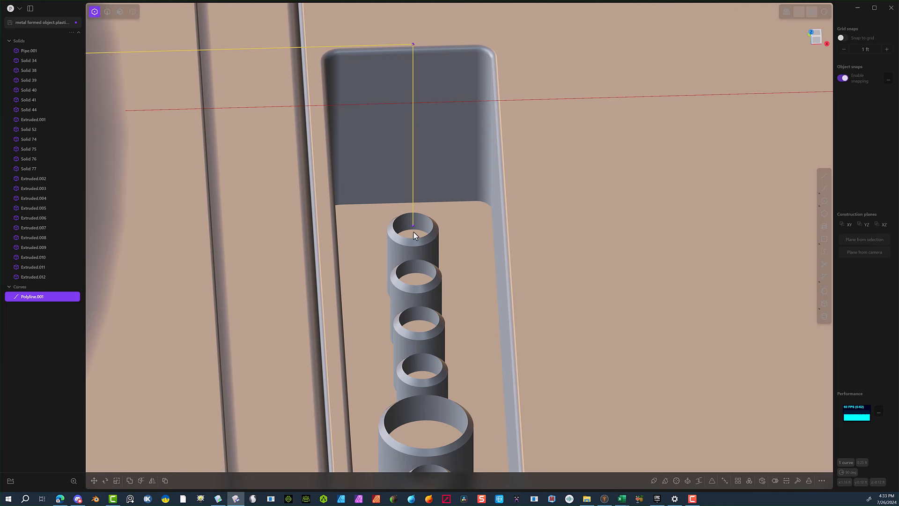
pyautogui.click(403, 234)
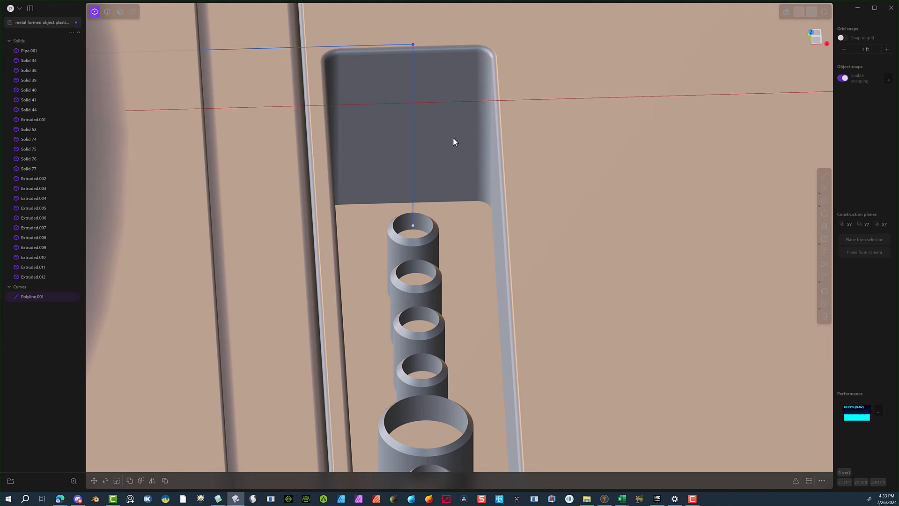
pyautogui.press('g')
pyautogui.moveTo(410, 198); pyautogui.dragTo(464, 201, button='middle')
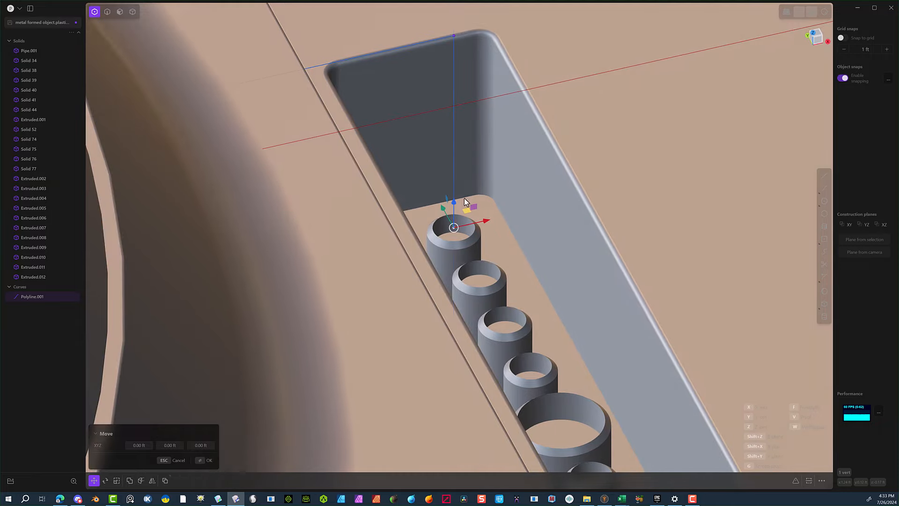
pyautogui.moveTo(455, 204); pyautogui.dragTo(446, 263)
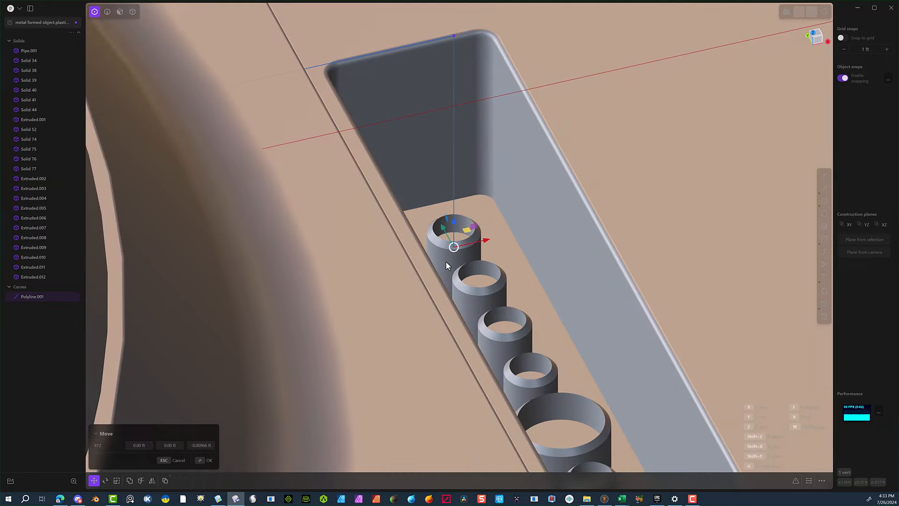
pyautogui.click(201, 464)
# Fillet the polyline's corner above the pocket into a large smooth bend.
pyautogui.scroll(-7, 337, 344)
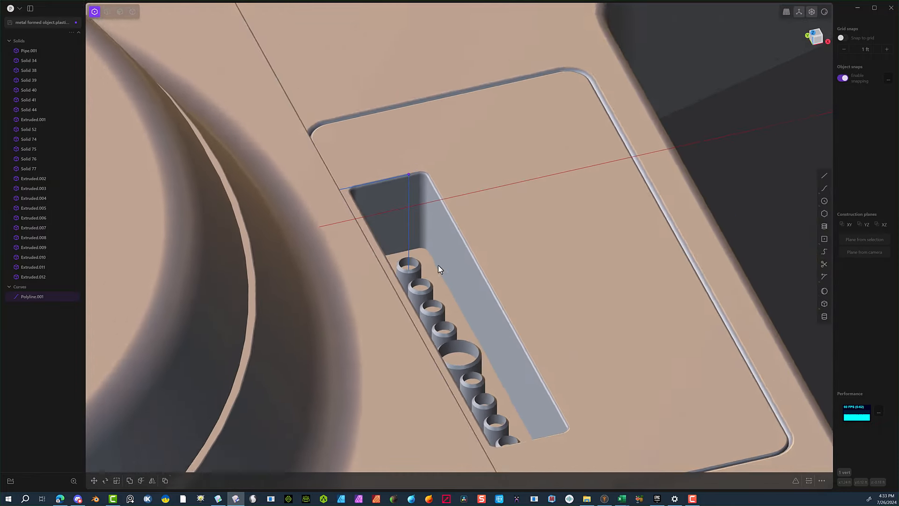
pyautogui.moveTo(440, 268); pyautogui.dragTo(394, 257, button='middle')
pyautogui.moveTo(418, 134); pyautogui.dragTo(348, 203)
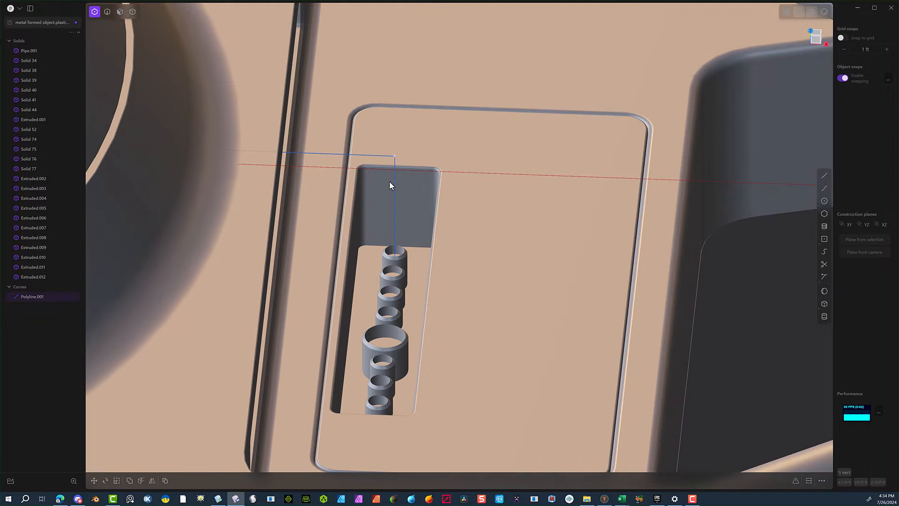
pyautogui.press('f')
pyautogui.moveTo(396, 157); pyautogui.dragTo(417, 139)
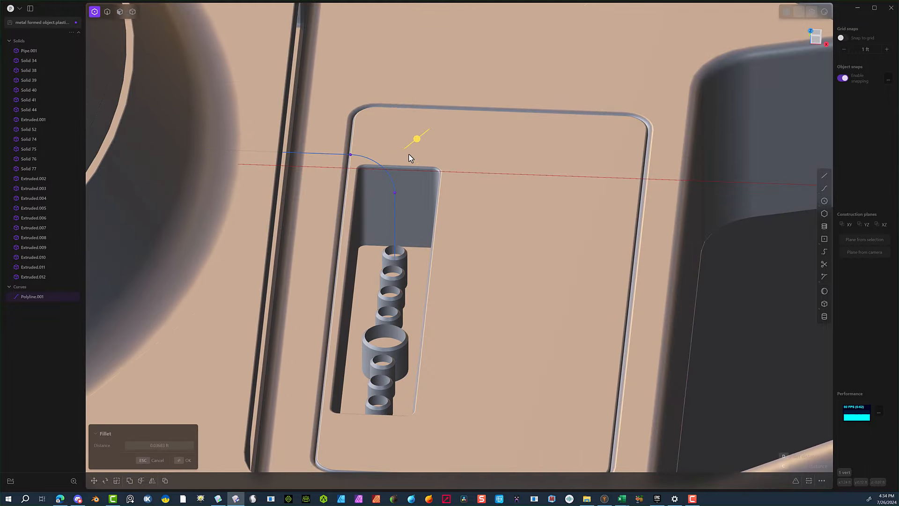
pyautogui.click(180, 460)
pyautogui.moveTo(426, 227); pyautogui.dragTo(395, 214, button='middle')
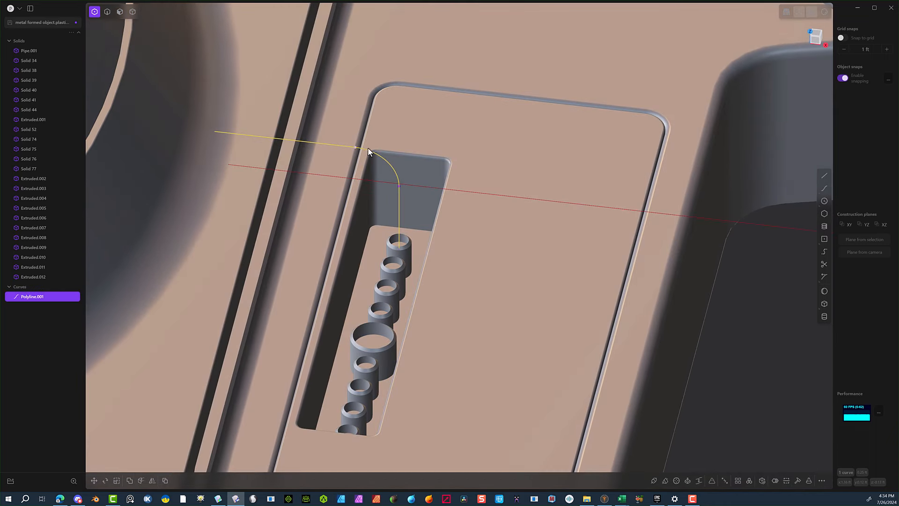
pyautogui.scroll(-3, 509, 170)
pyautogui.press('Escape')
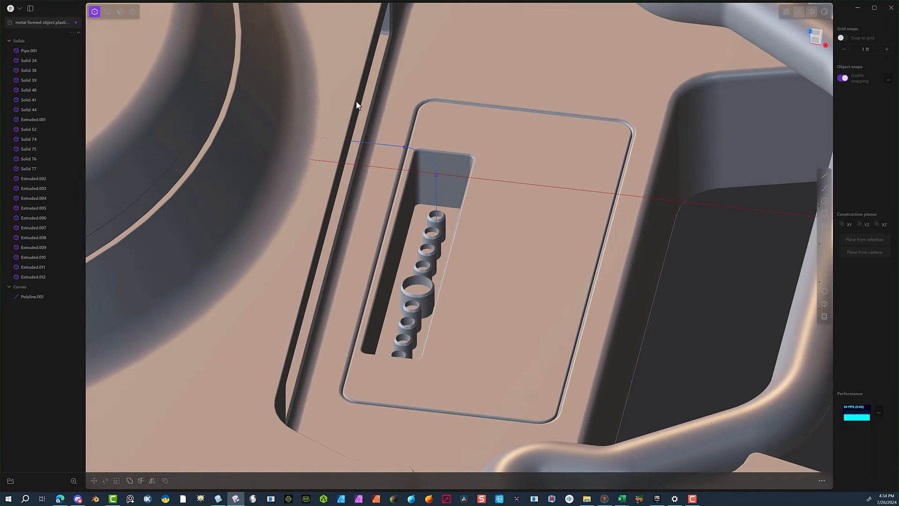
# Duplicate the end cylinder's inner floor face as a separate sheet.
pyautogui.click(107, 12)
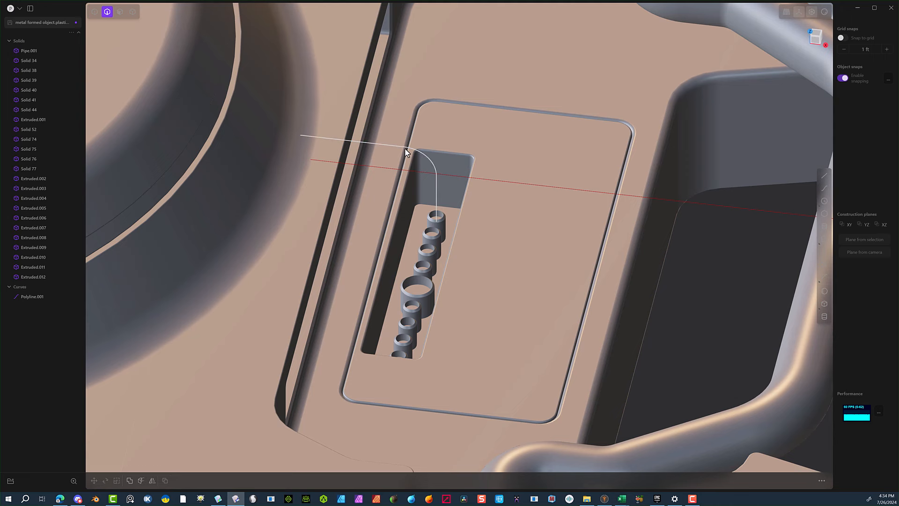
pyautogui.click(405, 147)
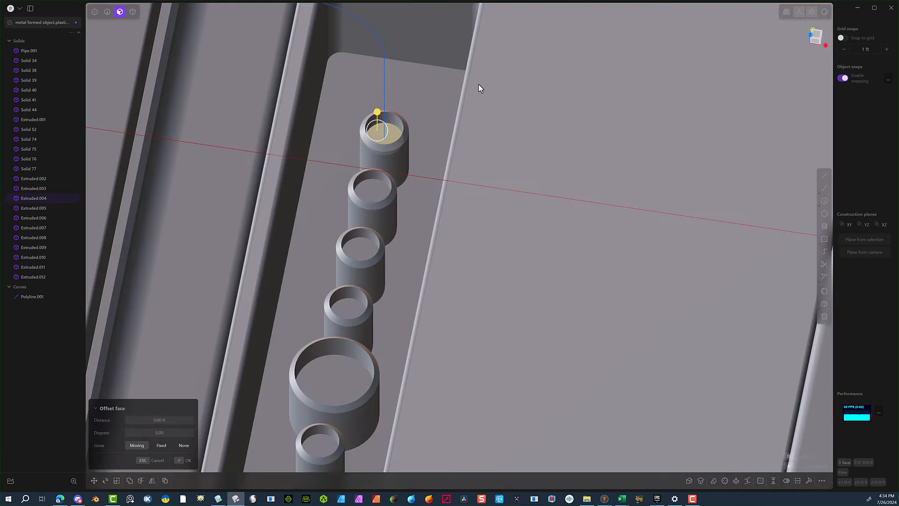
pyautogui.press('g')
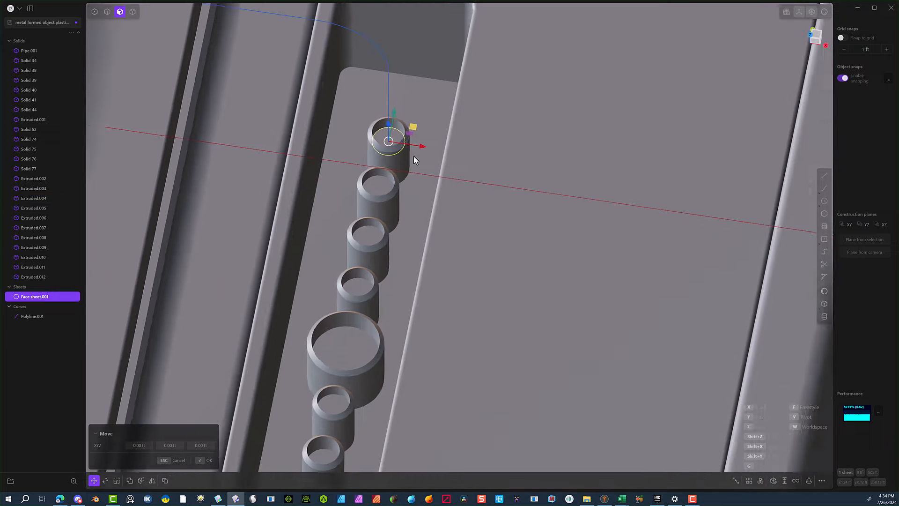
pyautogui.scroll(-3, 414, 156)
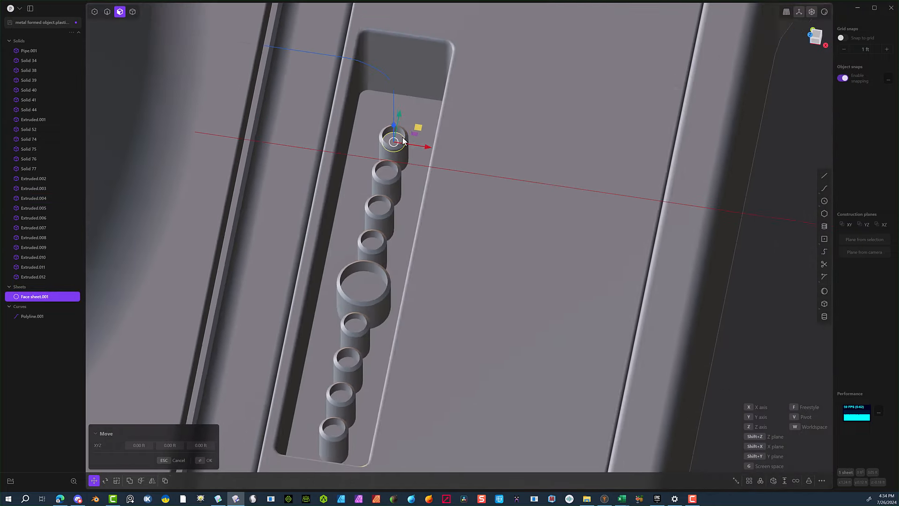
pyautogui.moveTo(403, 140); pyautogui.dragTo(393, 95, button='middle')
pyautogui.scroll(1, 393, 96)
pyautogui.scroll(-4, 398, 140)
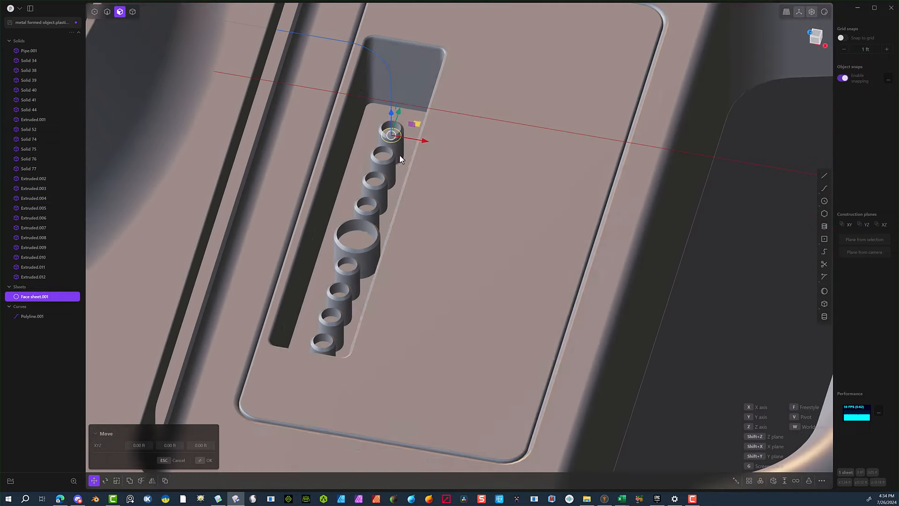
pyautogui.scroll(2, 655, 455)
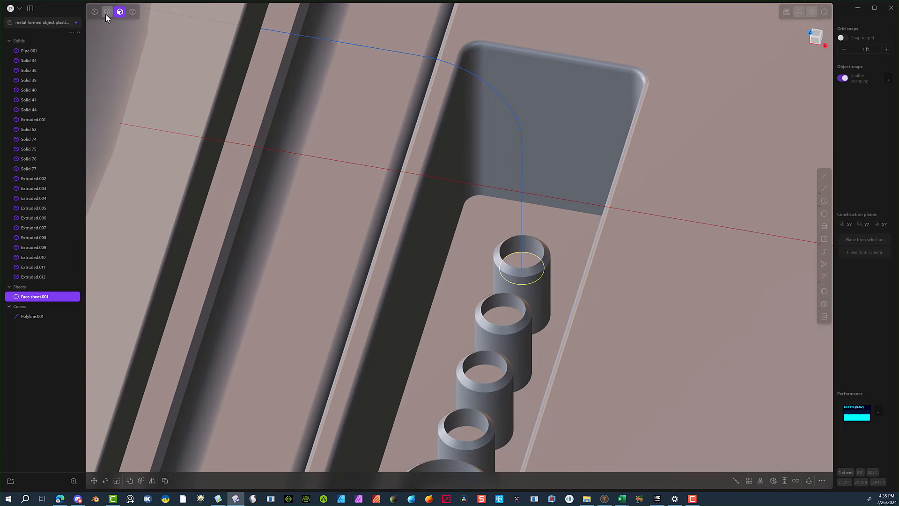
# Try to raise the duplicated floor face about 0.02 ft above the end cylinder.
pyautogui.click(108, 11)
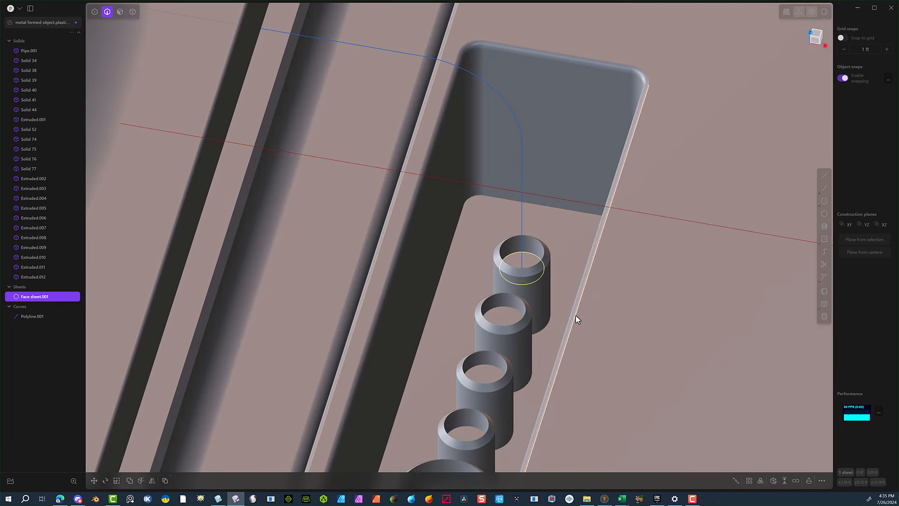
pyautogui.click(516, 253)
pyautogui.press('f')
pyautogui.scroll(-1, 618, 360)
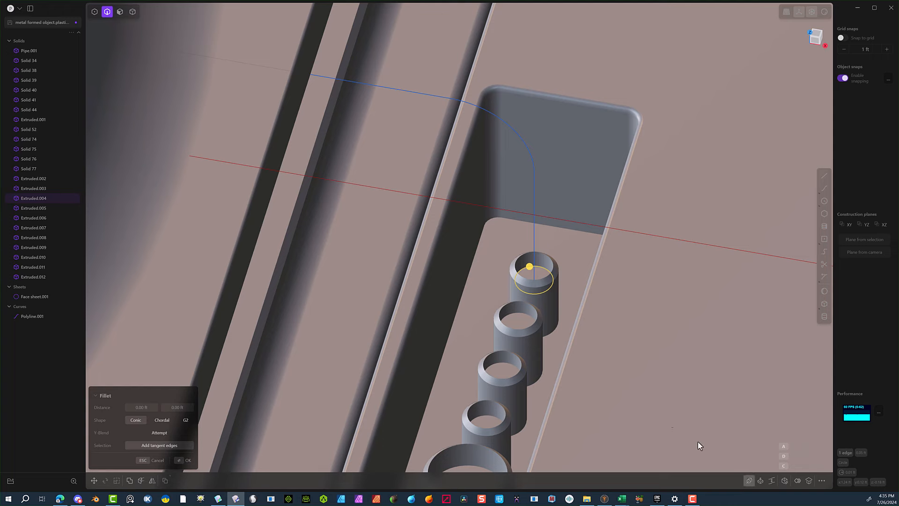
pyautogui.scroll(-1, 562, 304)
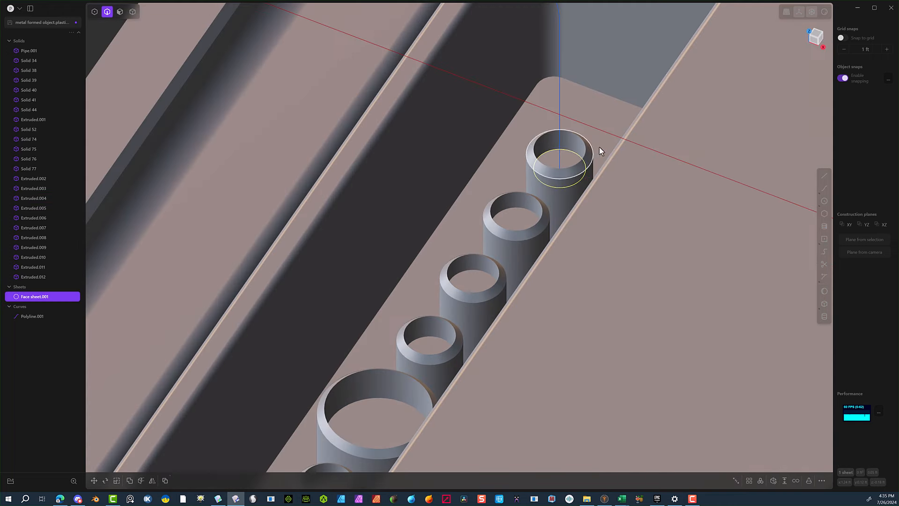
pyautogui.press('g')
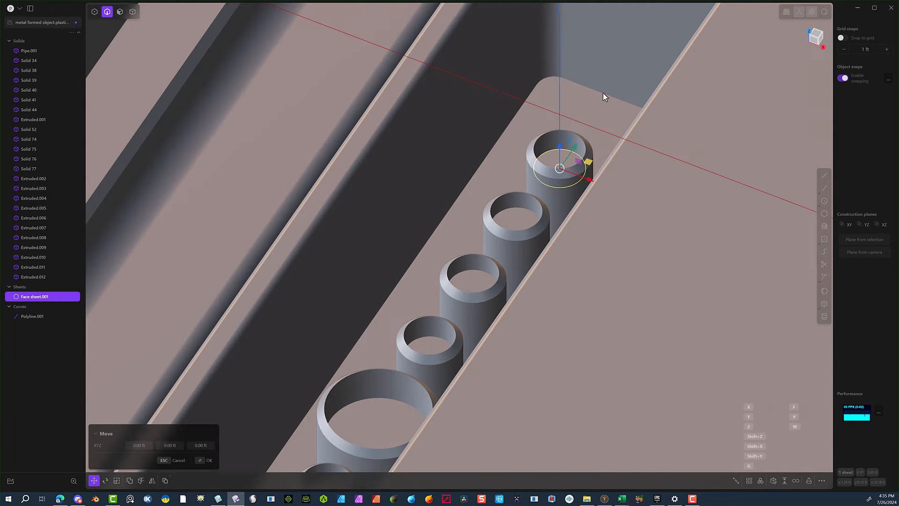
pyautogui.moveTo(559, 150); pyautogui.dragTo(557, 104)
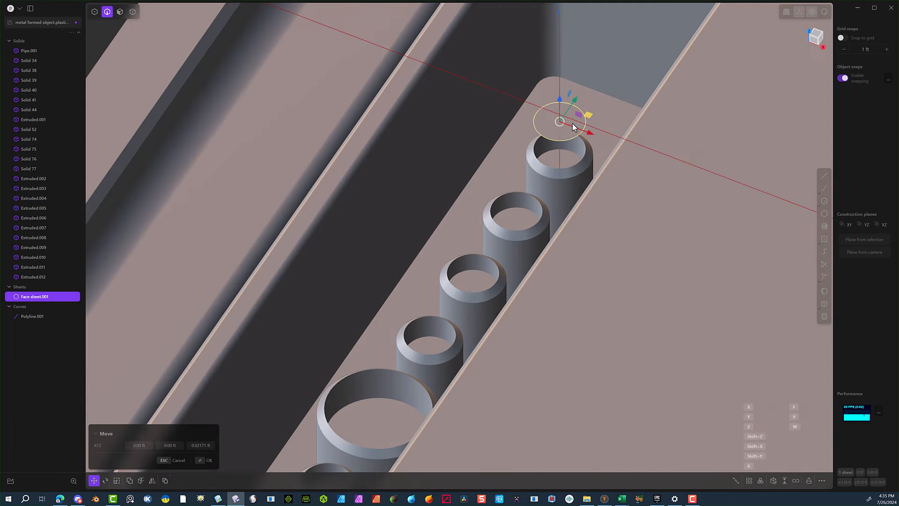
pyautogui.moveTo(575, 122); pyautogui.dragTo(640, 85, button='middle')
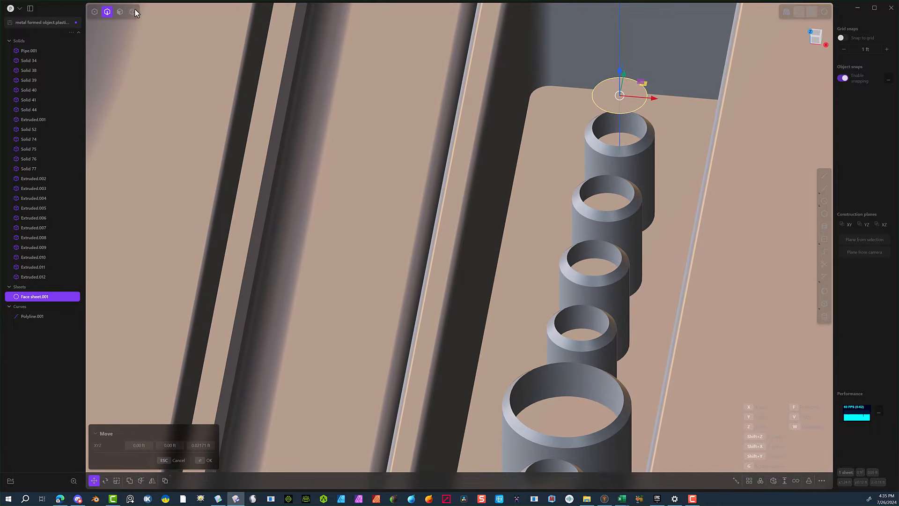
pyautogui.press('Escape')
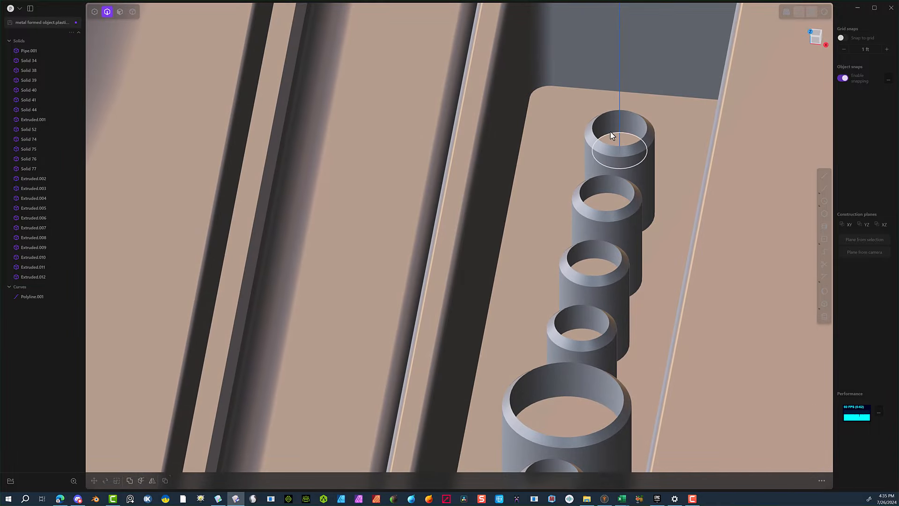
# Duplicate the circular edge inside the end cylinder as a curve and raise it about 0.02 ft above the cylinder.
pyautogui.click(610, 132)
pyautogui.press('f')
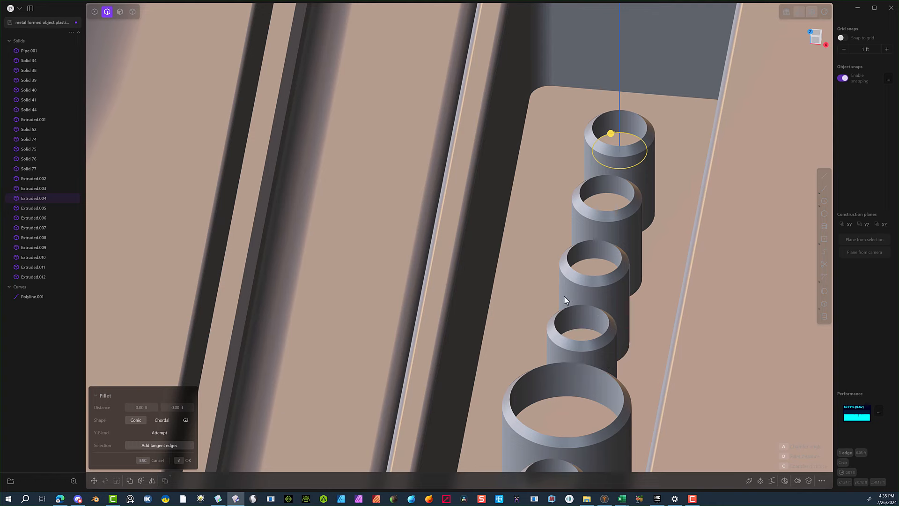
pyautogui.hotkey('ctrl', 'd')
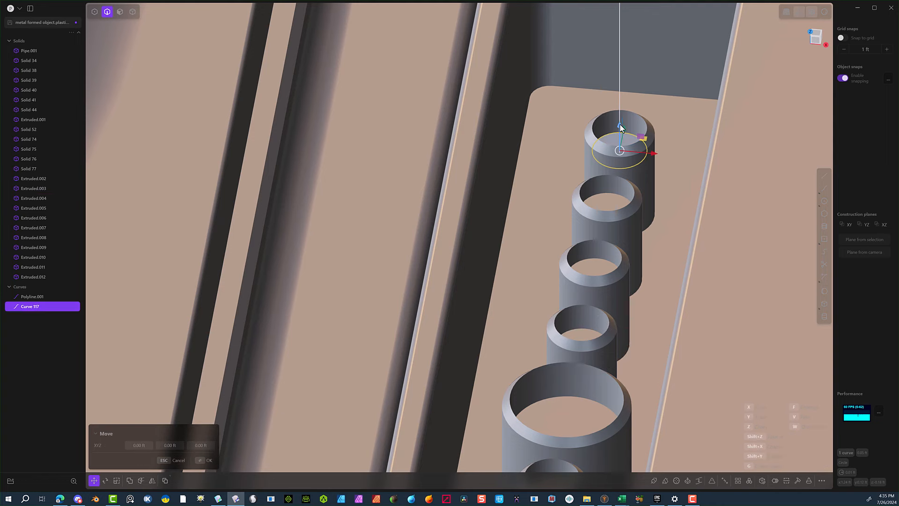
pyautogui.moveTo(619, 128); pyautogui.dragTo(622, 96)
pyautogui.moveTo(632, 92); pyautogui.dragTo(628, 85, button='middle')
pyautogui.scroll(-2, 647, 159)
pyautogui.scroll(1, 635, 117)
pyautogui.scroll(2, 635, 112)
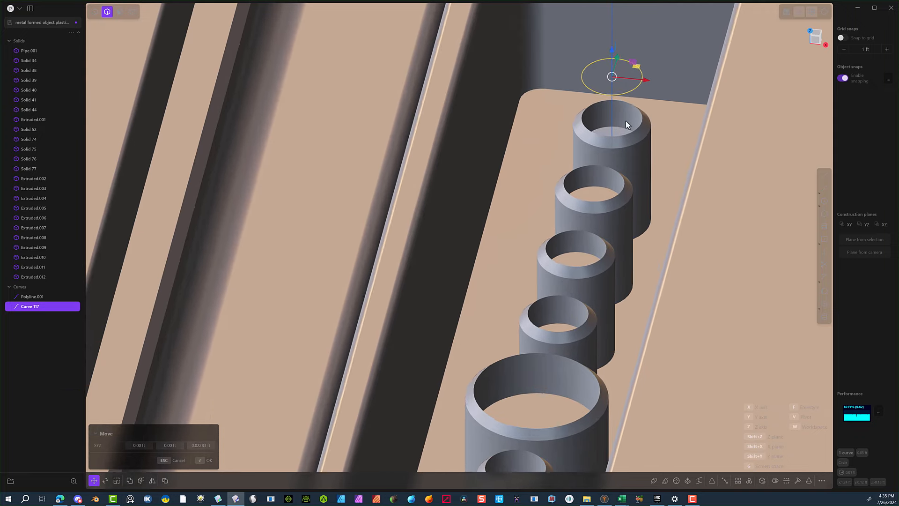
pyautogui.scroll(-2, 626, 120)
pyautogui.press('Return')
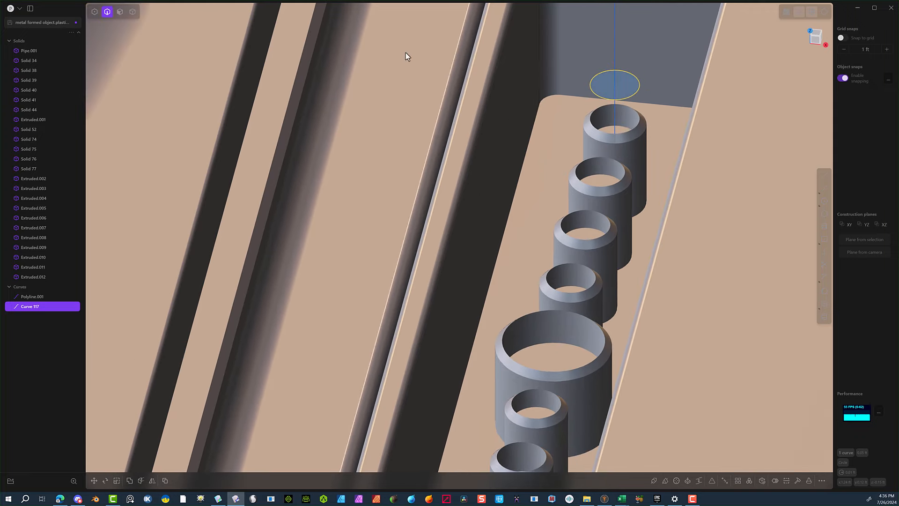
# Lower the circle curve about 0.02 ft into the end cylinder and sweep it along the filleted polyline.
pyautogui.press('g')
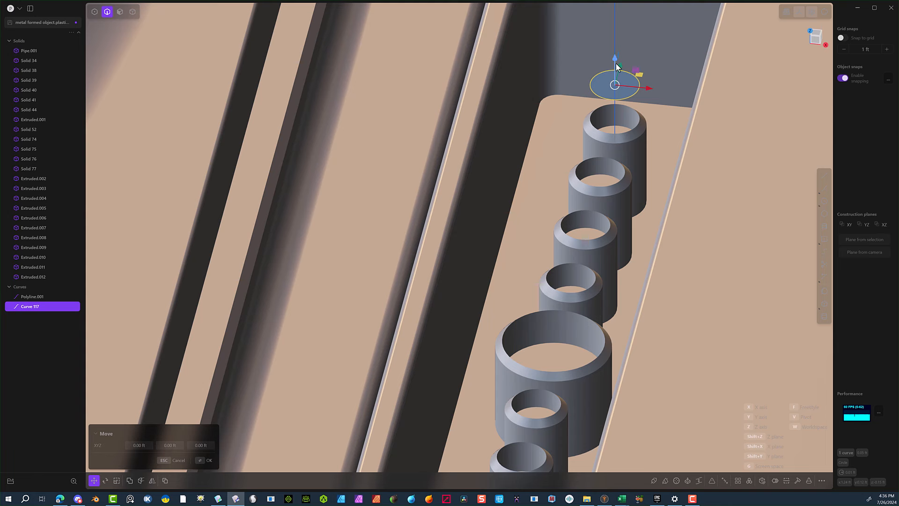
pyautogui.moveTo(620, 65); pyautogui.dragTo(620, 112)
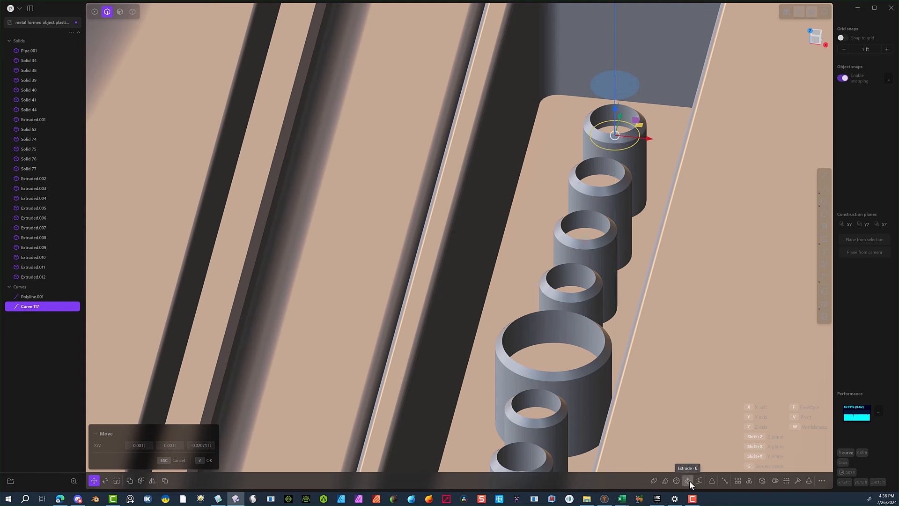
pyautogui.click(664, 480)
pyautogui.click(614, 89)
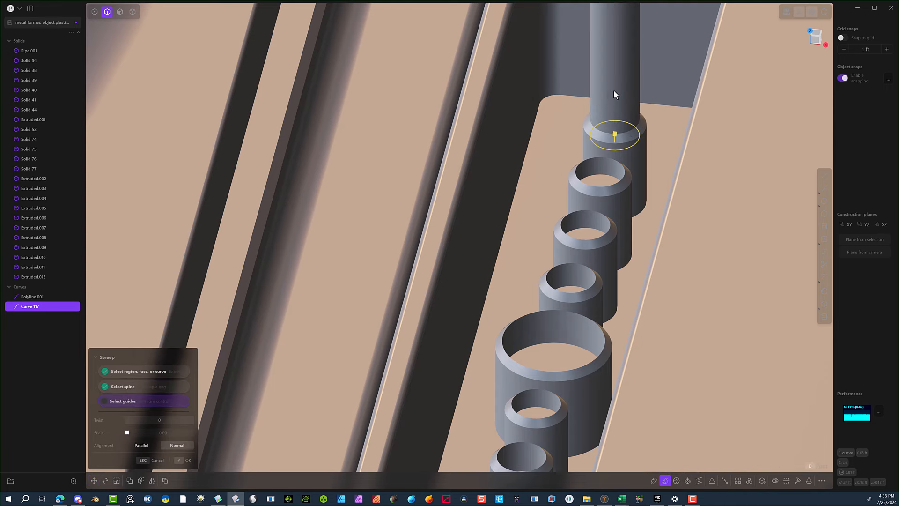
pyautogui.scroll(-6, 653, 109)
pyautogui.moveTo(702, 150); pyautogui.dragTo(664, 116, button='middle')
pyautogui.scroll(-4, 676, 91)
pyautogui.press('Return')
pyautogui.scroll(4, 708, 82)
pyautogui.moveTo(709, 83); pyautogui.dragTo(551, 87, button='middle')
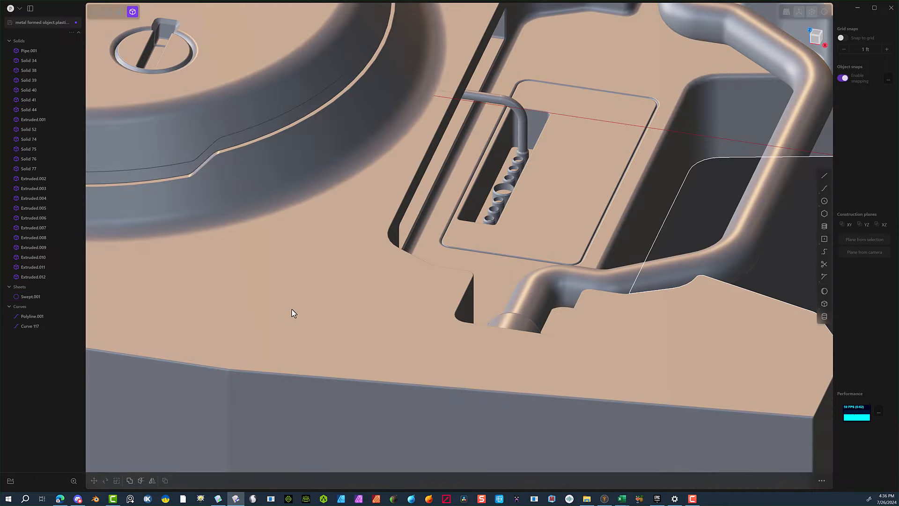
# Hide the large base body and patch the open outer end of the swept cable.
pyautogui.click(291, 313)
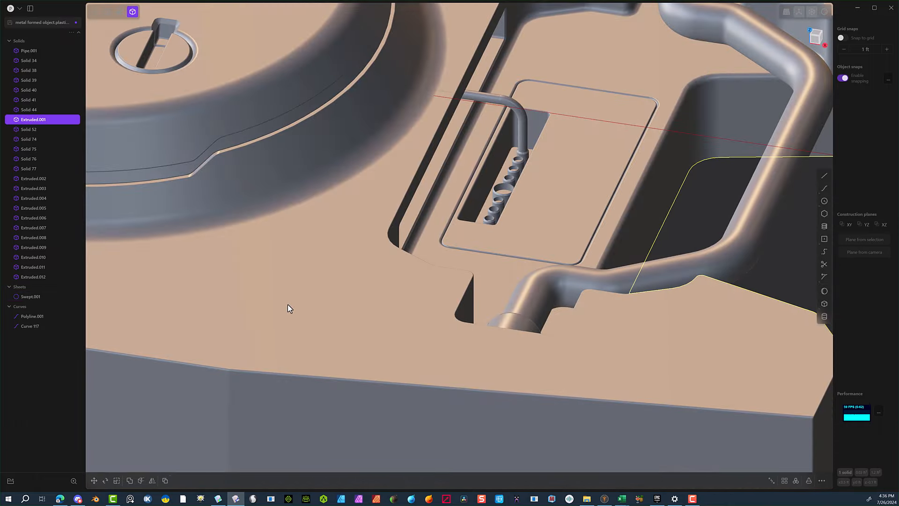
pyautogui.press('h')
pyautogui.moveTo(302, 182); pyautogui.dragTo(422, 88, button='middle')
pyautogui.scroll(3, 223, 181)
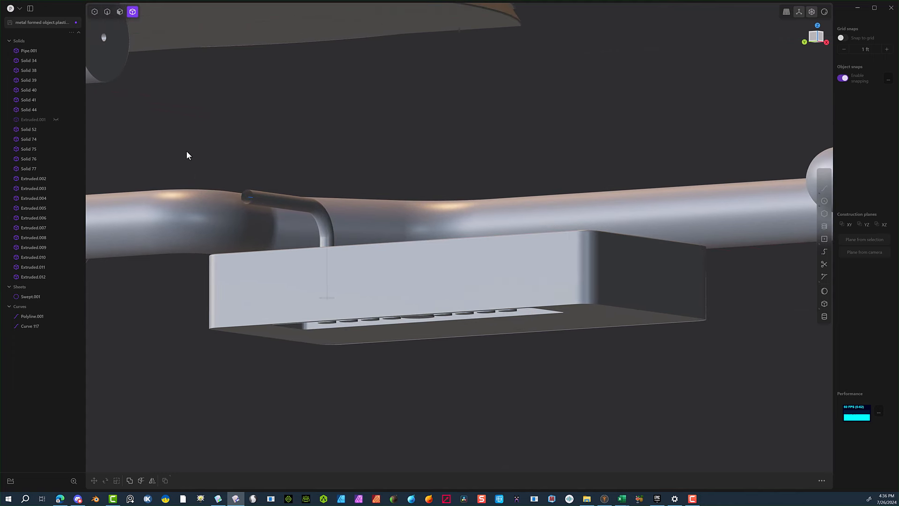
pyautogui.click(107, 12)
pyautogui.click(249, 191)
pyautogui.press('e')
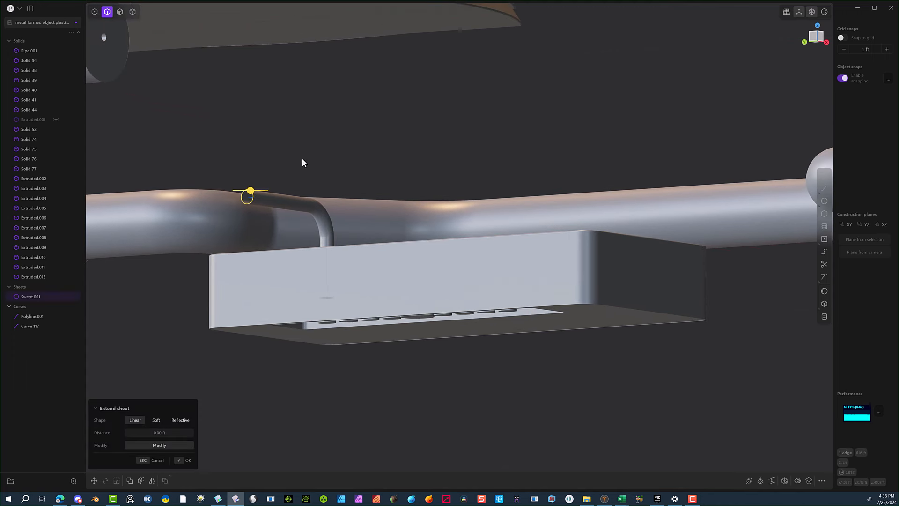
pyautogui.click(784, 481)
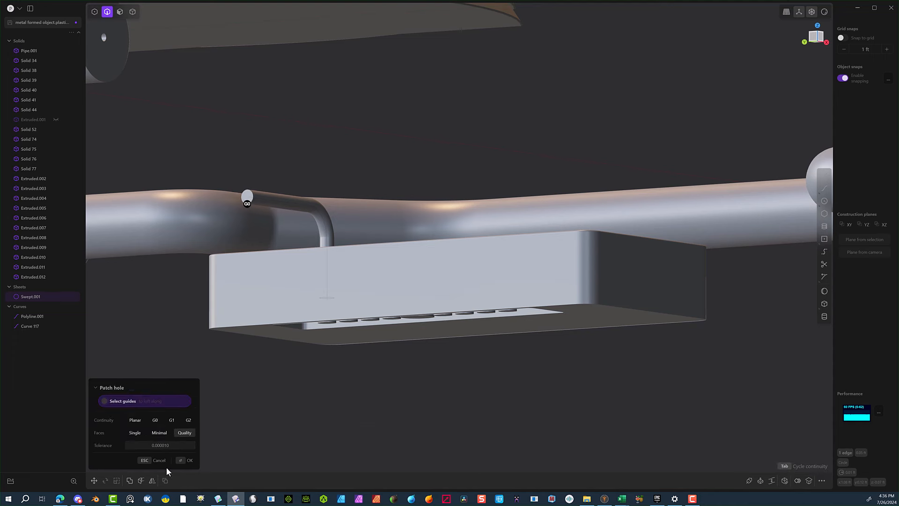
pyautogui.press('Escape')
# Hide the end cylinder around the cable and delete the leftover circle curve.
pyautogui.moveTo(178, 467); pyautogui.dragTo(335, 383, button='middle')
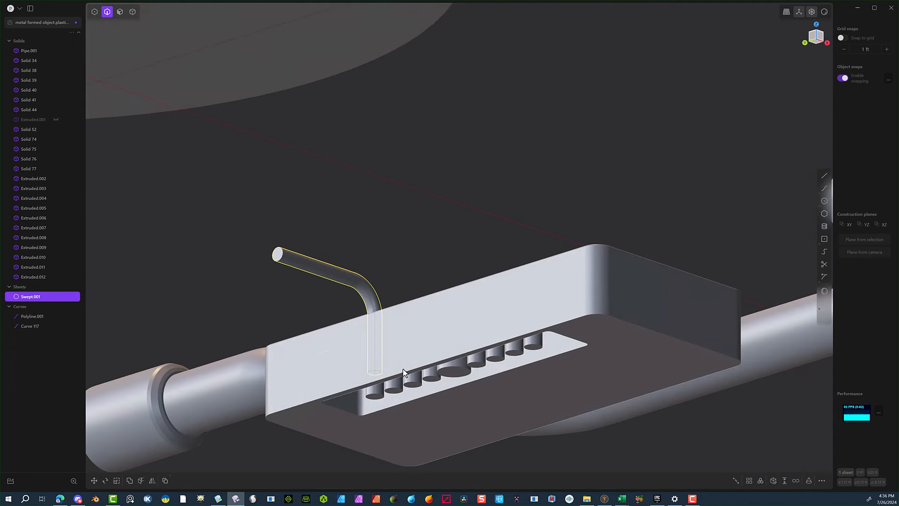
pyautogui.moveTo(388, 368); pyautogui.dragTo(344, 429, button='middle')
pyautogui.moveTo(440, 356); pyautogui.dragTo(381, 335, button='middle')
pyautogui.click(130, 13)
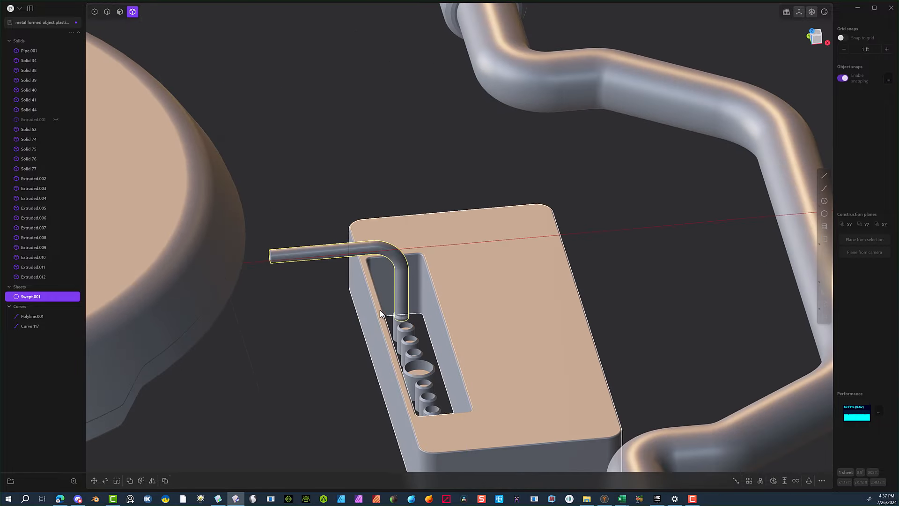
pyautogui.click(401, 328)
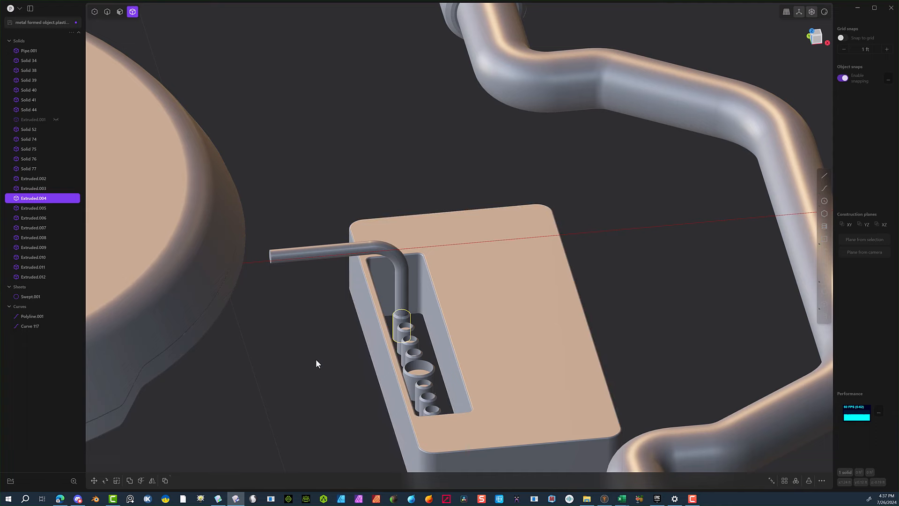
pyautogui.press('h')
pyautogui.moveTo(315, 409); pyautogui.dragTo(408, 274, button='middle')
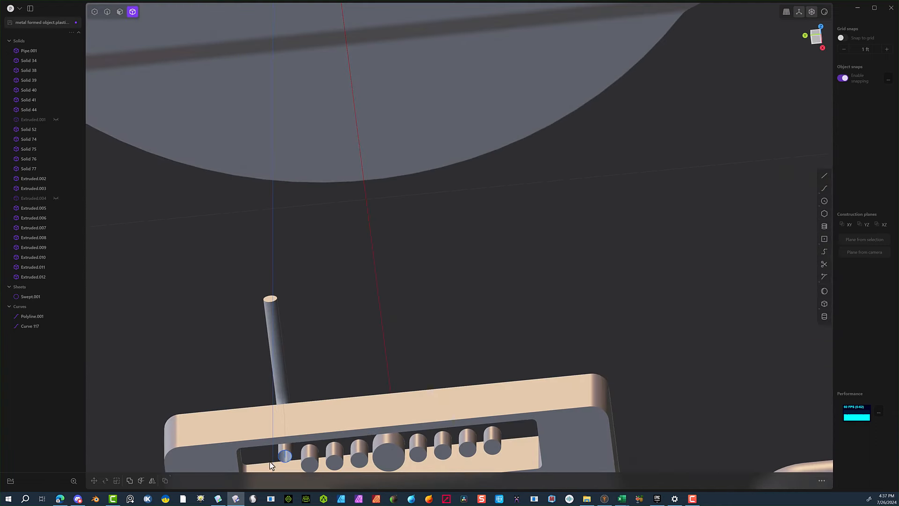
pyautogui.click(37, 325)
pyautogui.press('Delete')
# Patch the open lower end of the swept cable to close it into a solid.
pyautogui.click(107, 11)
pyautogui.click(290, 454)
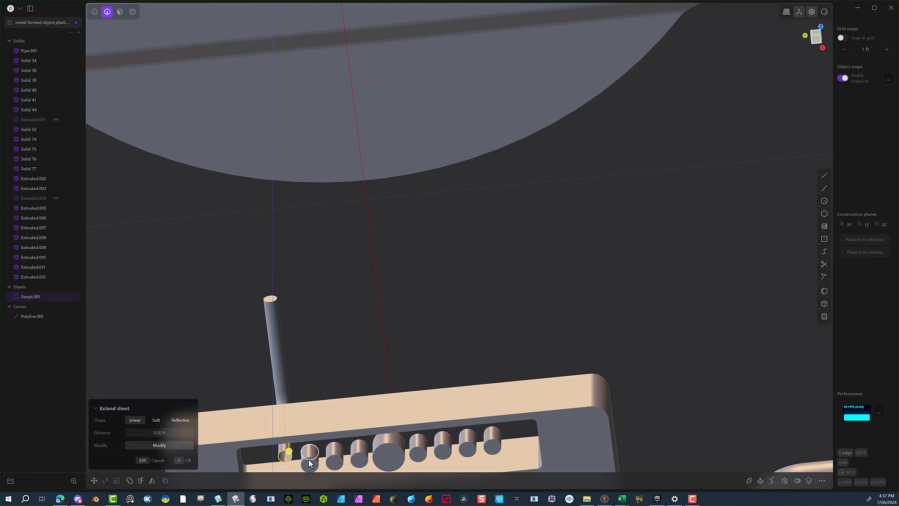
pyautogui.click(785, 480)
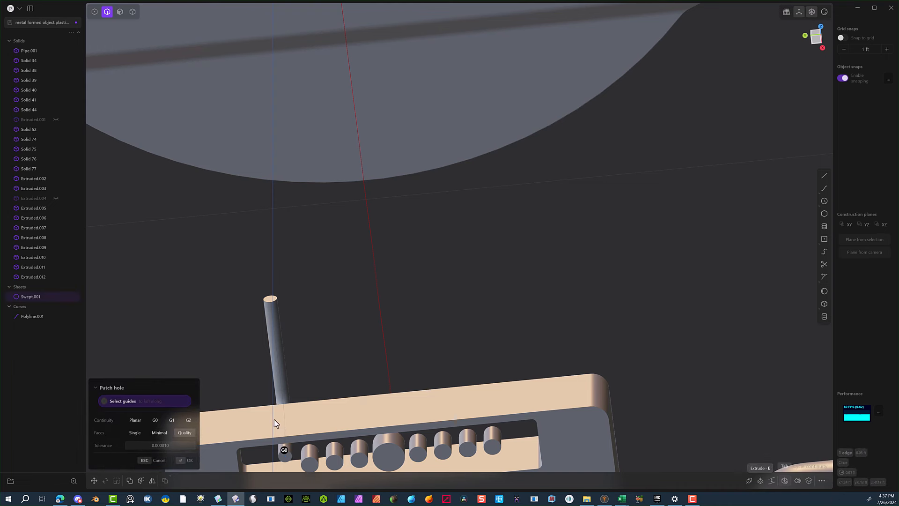
pyautogui.click(184, 459)
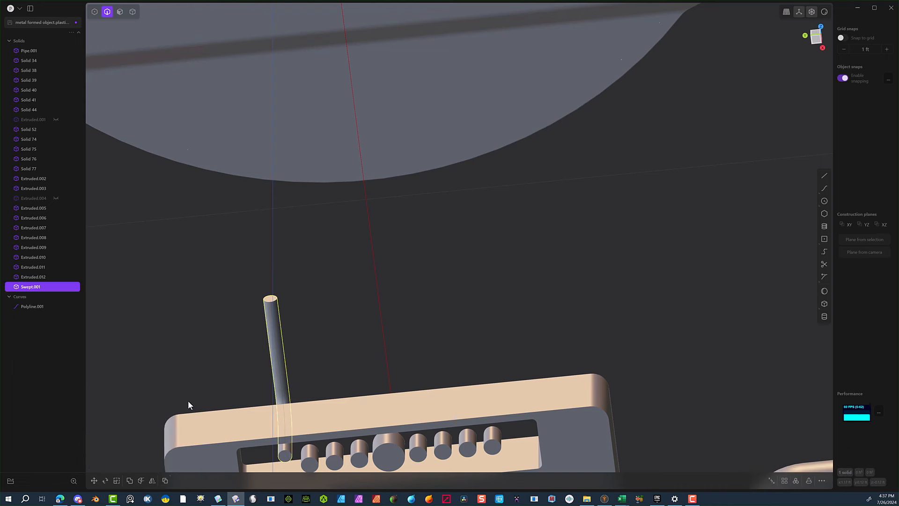
# Offset the cable's outer end face outward so the cable extends into the round dome.
pyautogui.click(120, 12)
pyautogui.moveTo(321, 325)
pyautogui.mouseDown(button='middle')
pyautogui.moveTo(229, 366)
pyautogui.moveTo(327, 257)
pyautogui.mouseUp(button='middle')
pyautogui.click(328, 253)
pyautogui.press('o')
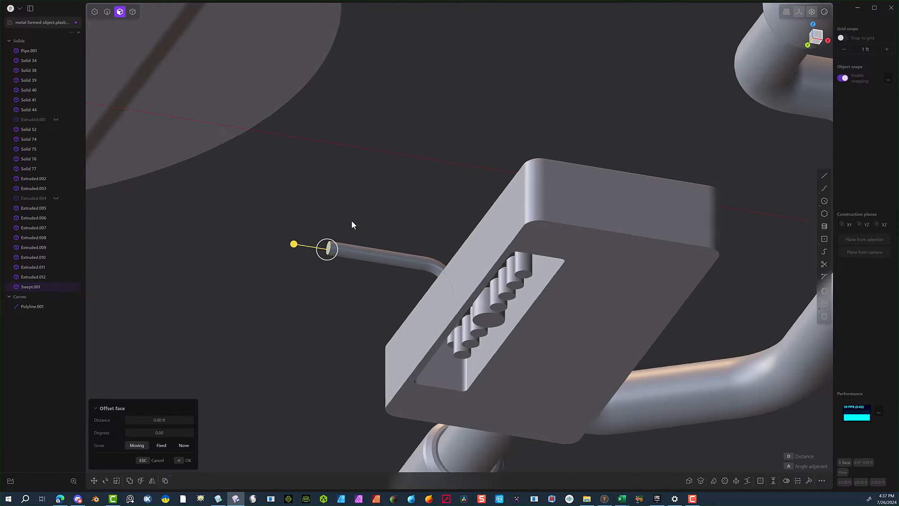
pyautogui.moveTo(351, 224); pyautogui.dragTo(290, 301, button='middle')
pyautogui.moveTo(383, 152); pyautogui.dragTo(289, 126)
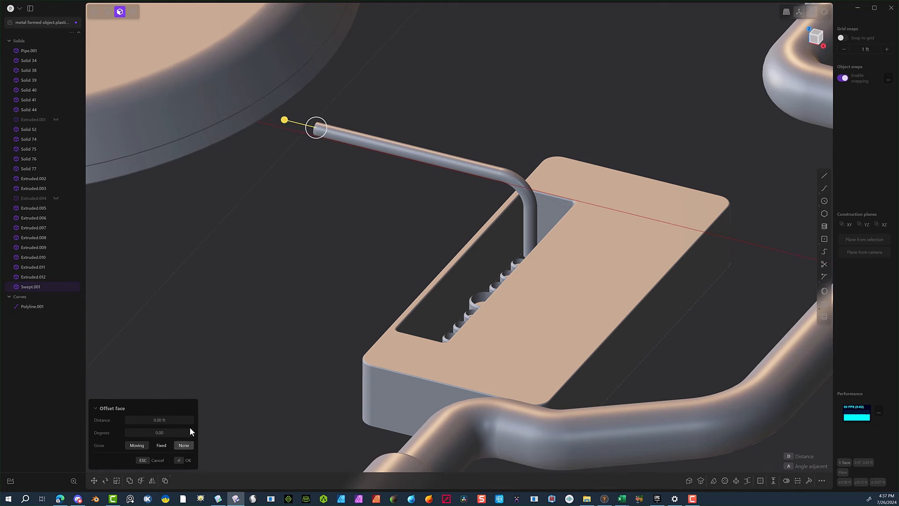
pyautogui.scroll(-2, 211, 356)
pyautogui.moveTo(301, 257); pyautogui.dragTo(267, 290, button='middle')
pyautogui.click(182, 460)
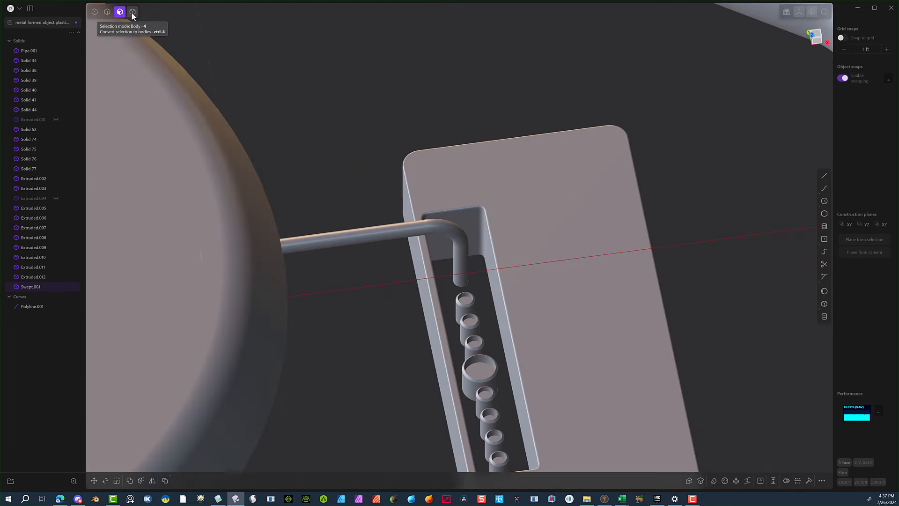
# Duplicate the solid cable and place the copy on the adjacent small cylinder, snapping centre to centre.
pyautogui.click(132, 12)
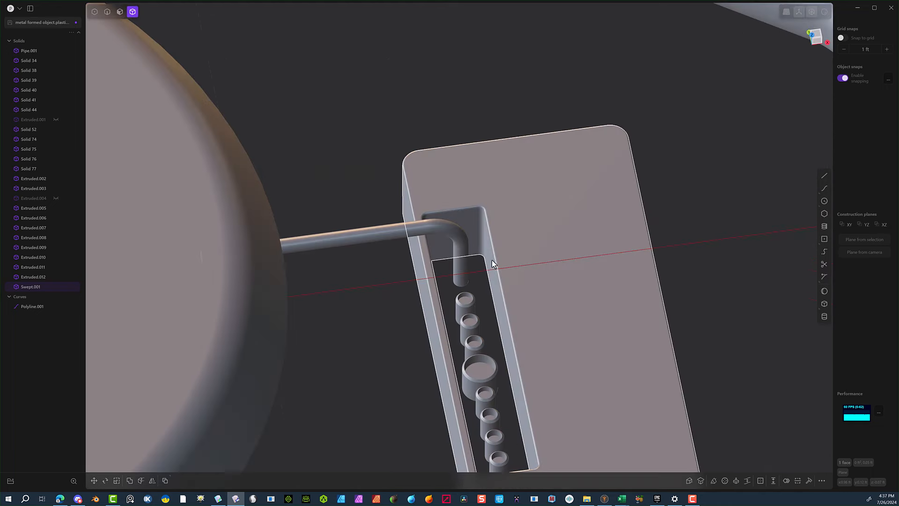
pyautogui.click(350, 234)
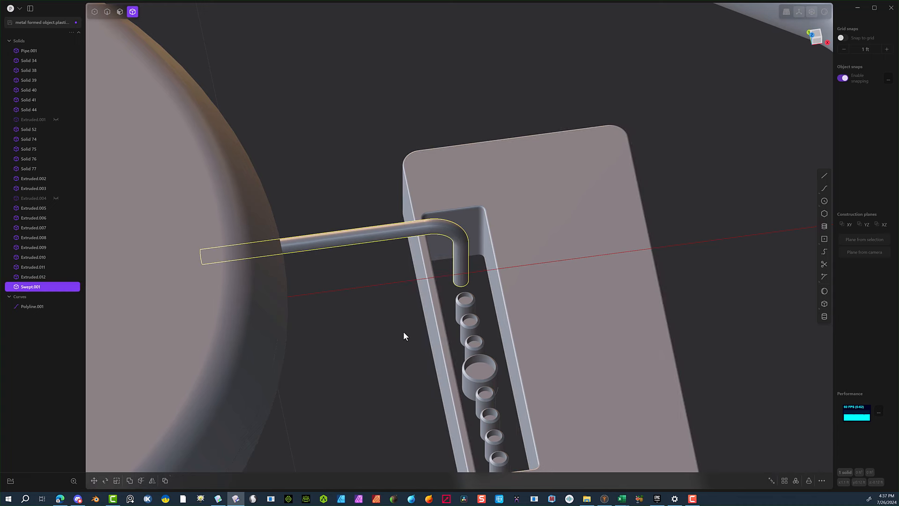
pyautogui.moveTo(403, 335); pyautogui.dragTo(395, 352, button='middle')
pyautogui.click(815, 38)
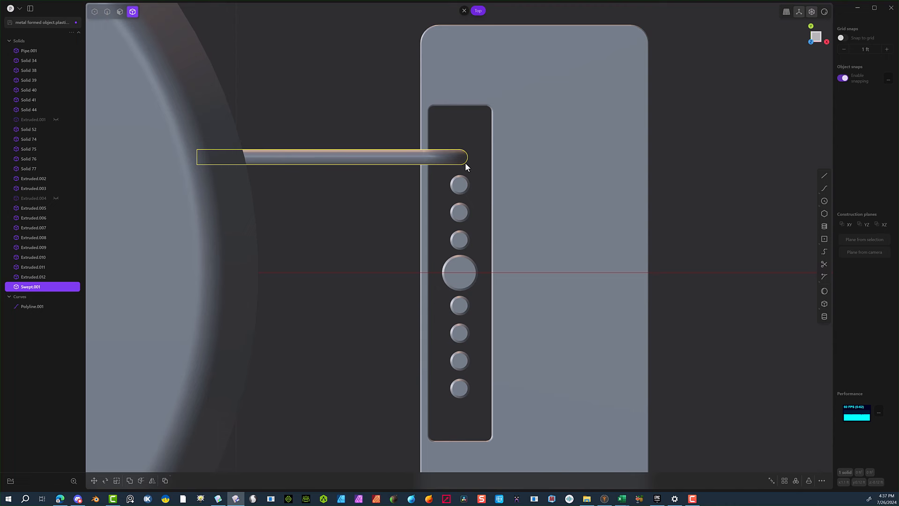
pyautogui.hotkey('ctrl', 'd')
pyautogui.press('f')
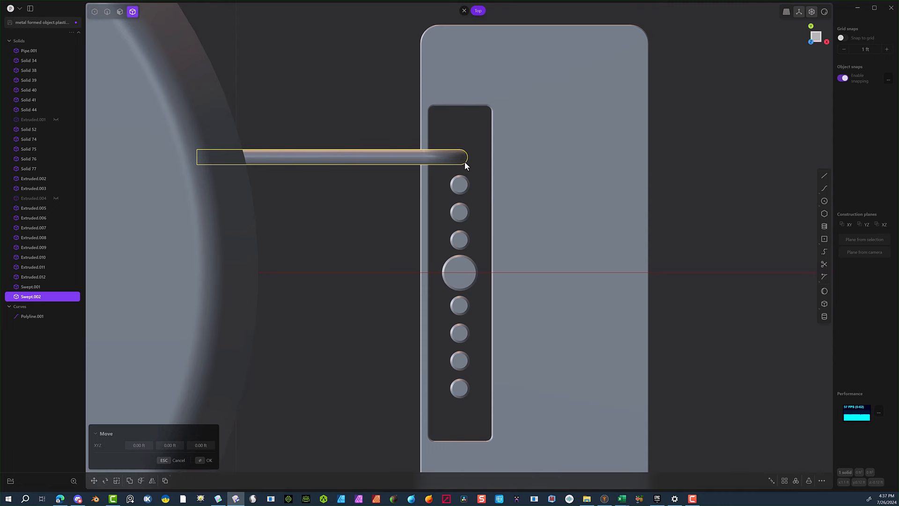
pyautogui.click(460, 157)
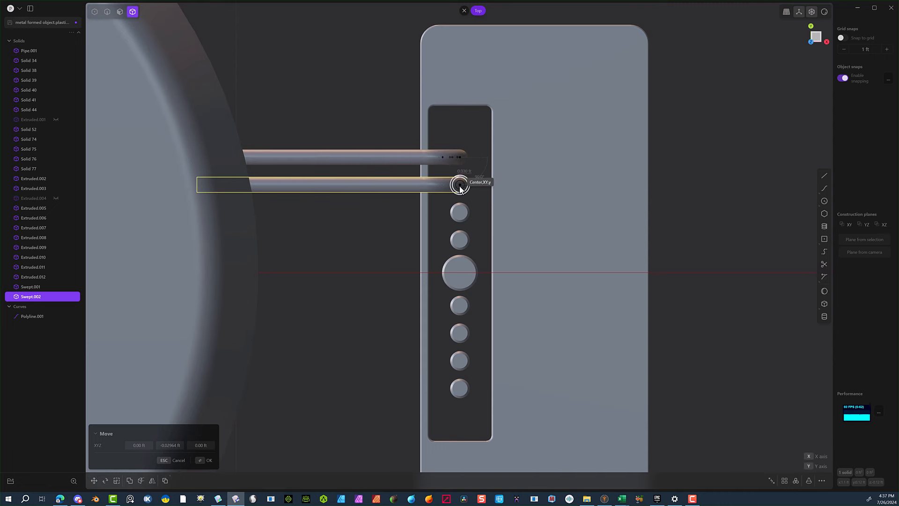
pyautogui.click(460, 187)
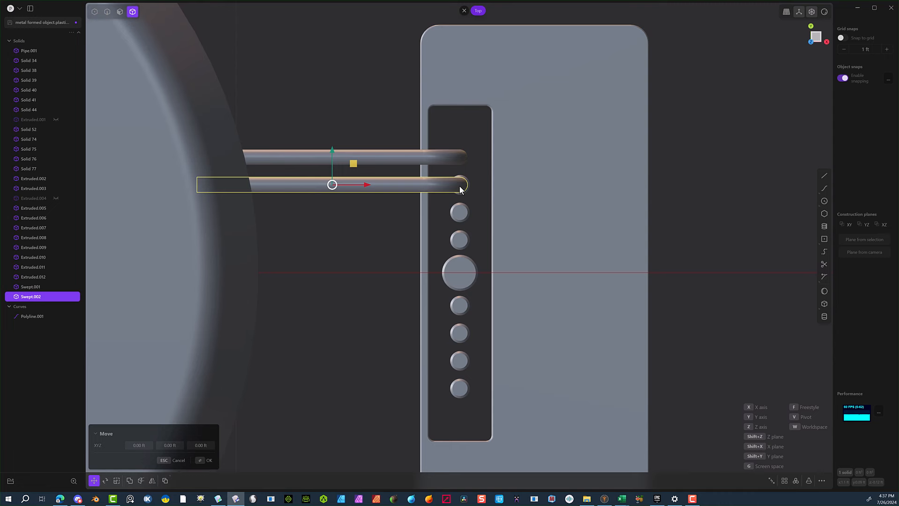
# Duplicate both cables together and snap the copies onto the next two small cylinders before the large one.
pyautogui.click(430, 159)
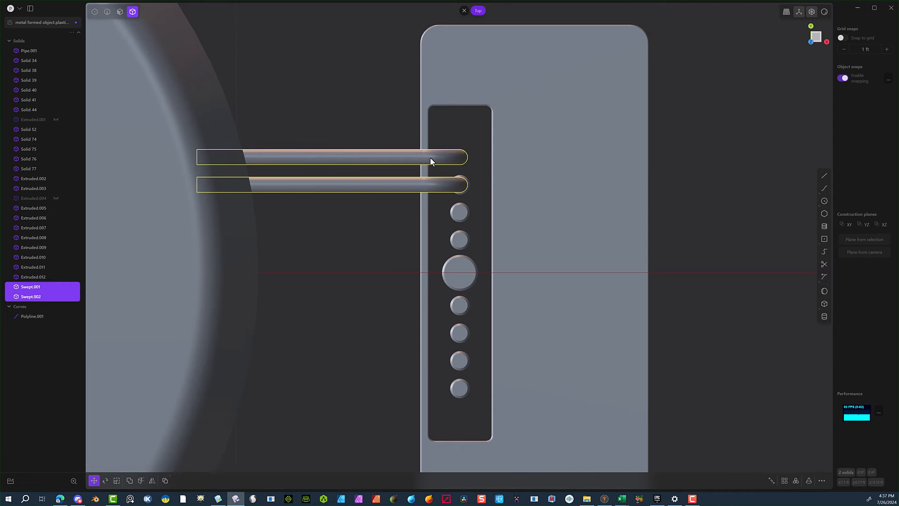
pyautogui.hotkey('ctrl', 'd')
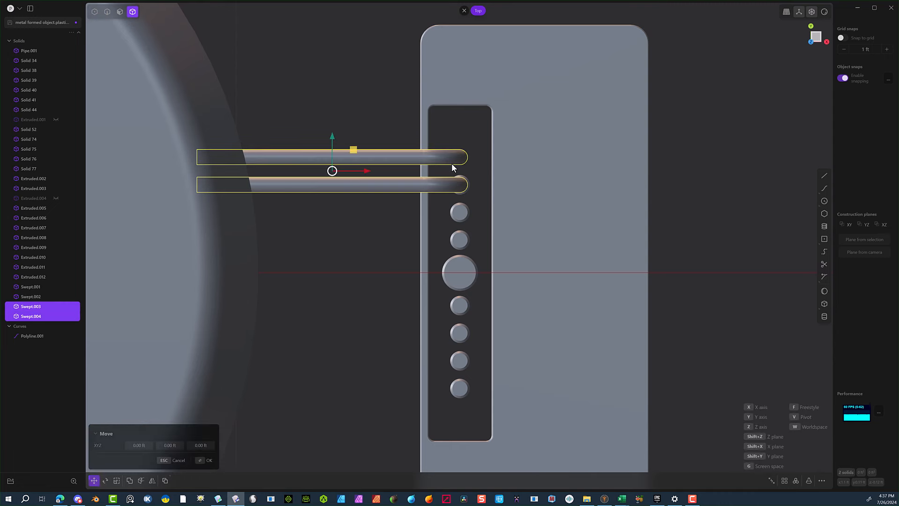
pyautogui.press('f')
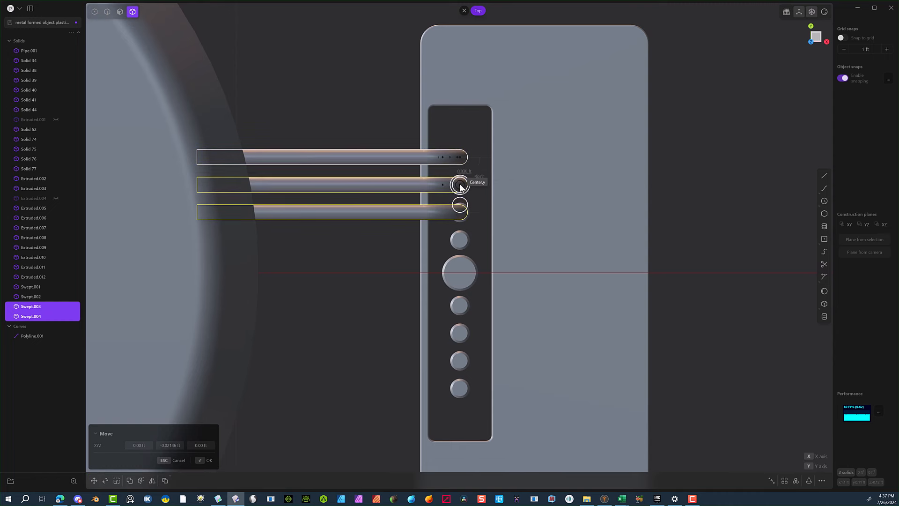
pyautogui.click(460, 213)
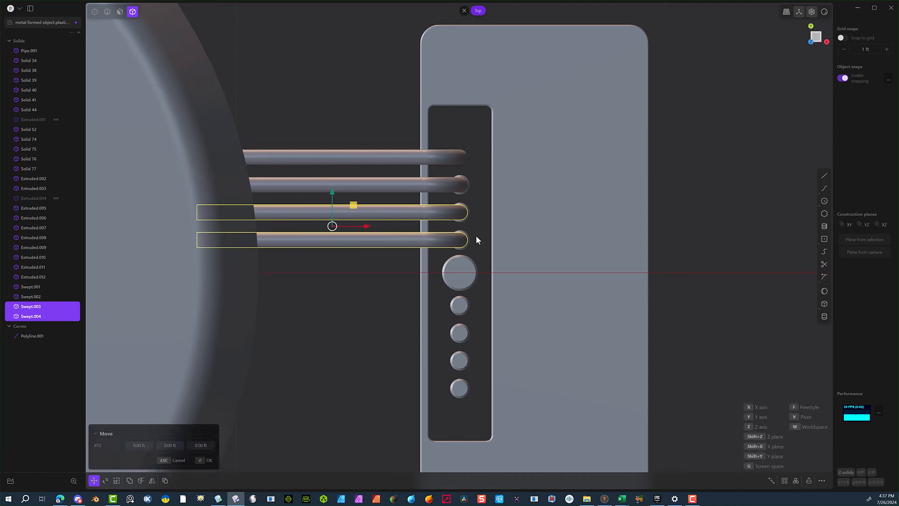
pyautogui.click(206, 460)
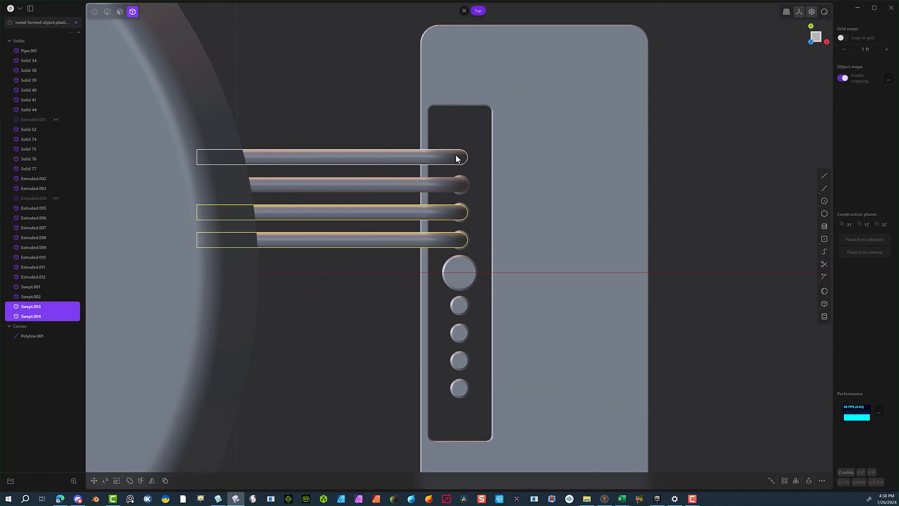
# Duplicate all four cables and snap the copies onto the four small cylinders beyond the large central cylinder.
pyautogui.click(456, 158)
pyautogui.click(458, 185)
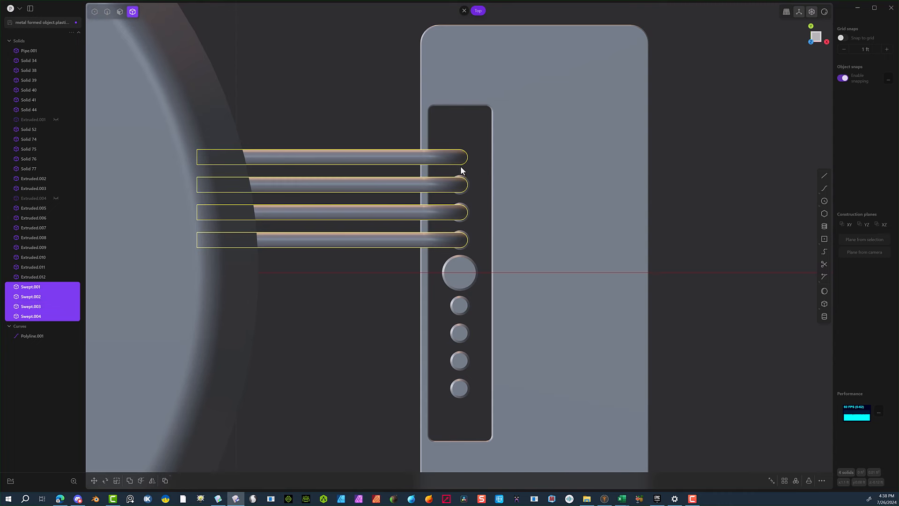
pyautogui.hotkey('ctrl', 'd')
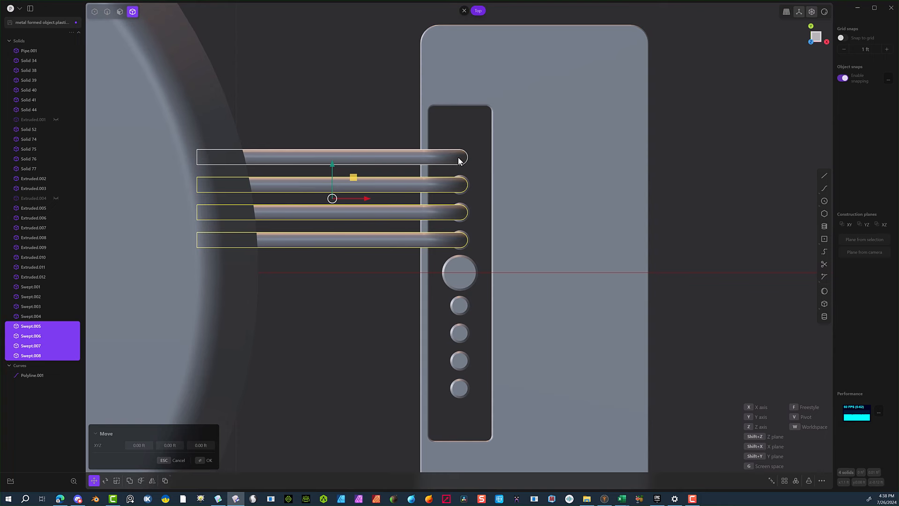
pyautogui.press('f')
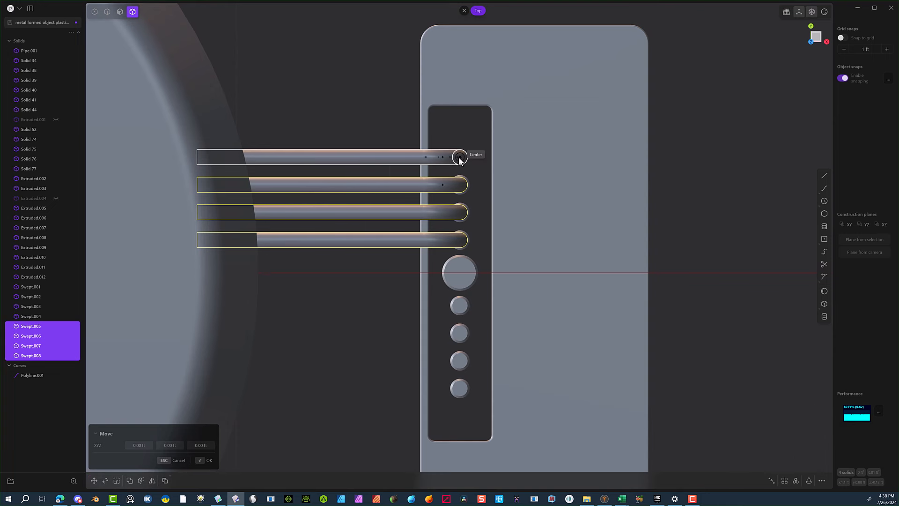
pyautogui.click(459, 158)
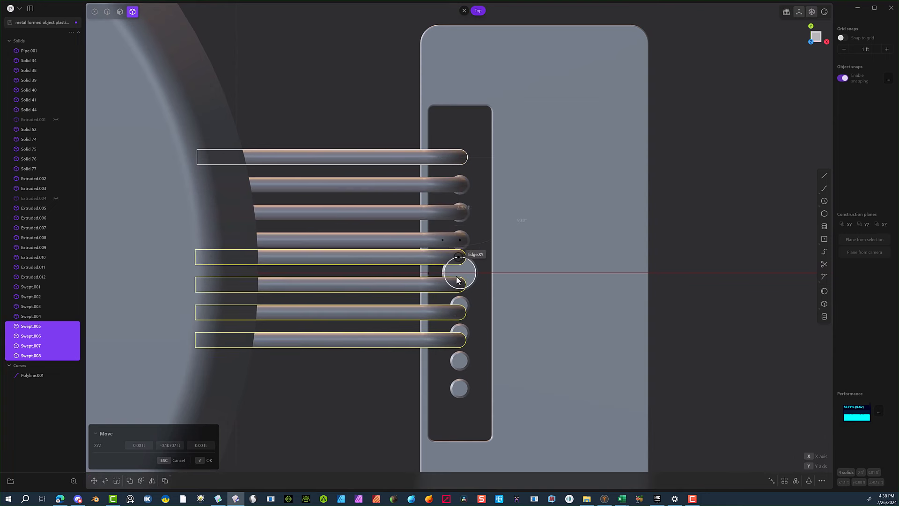
pyautogui.click(460, 306)
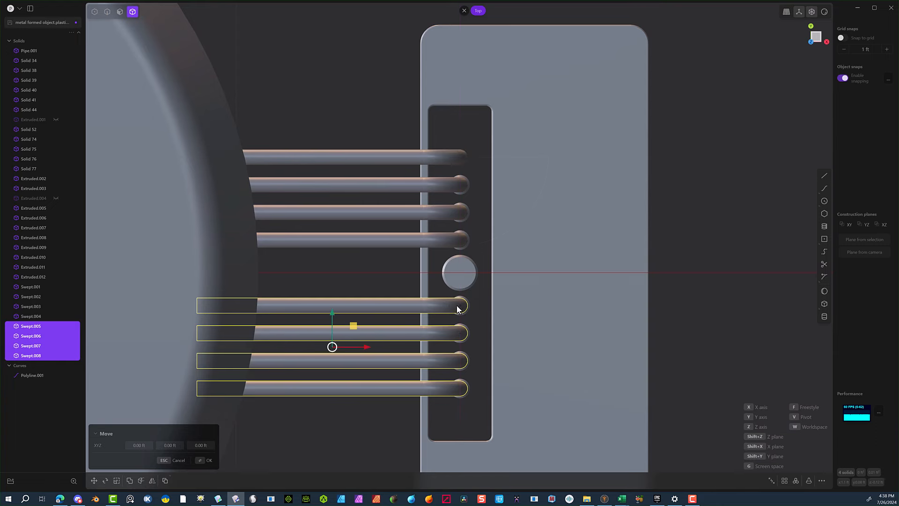
pyautogui.click(205, 464)
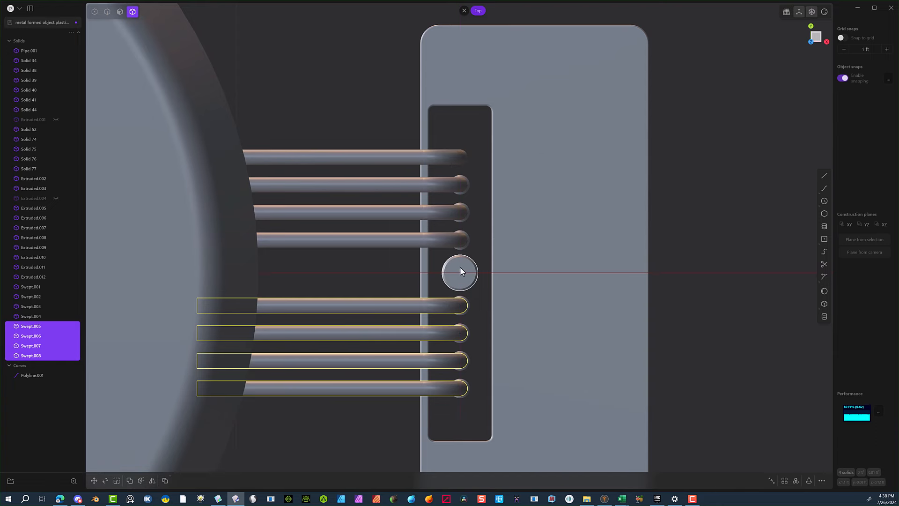
# Copy the large central cylinder's circular edge as a separate curve and raise it vertically above the cables.
pyautogui.moveTo(466, 265)
pyautogui.mouseDown(button='middle')
pyautogui.moveTo(438, 232)
pyautogui.moveTo(476, 277)
pyautogui.mouseUp(button='middle')
pyautogui.scroll(2, 457, 251)
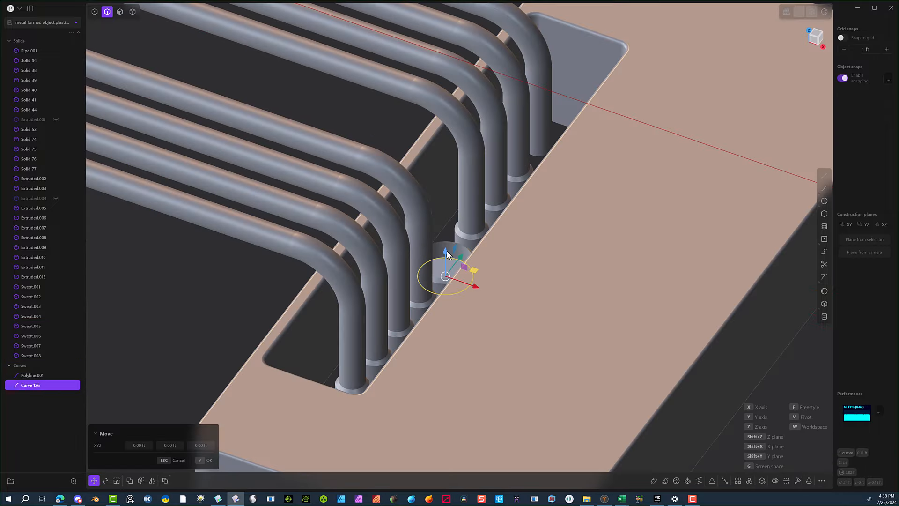
pyautogui.moveTo(447, 250); pyautogui.dragTo(434, 2)
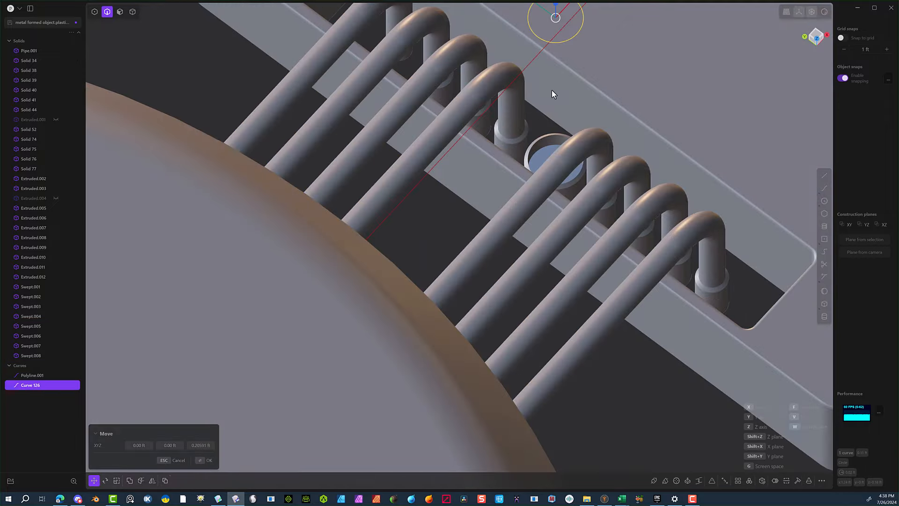
pyautogui.moveTo(551, 90); pyautogui.dragTo(536, 91, button='middle')
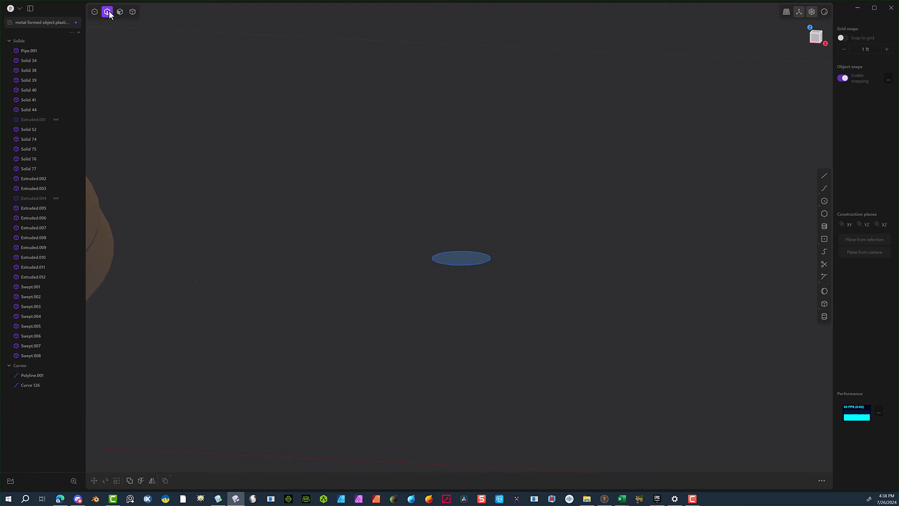
pyautogui.scroll(-1, 230, 149)
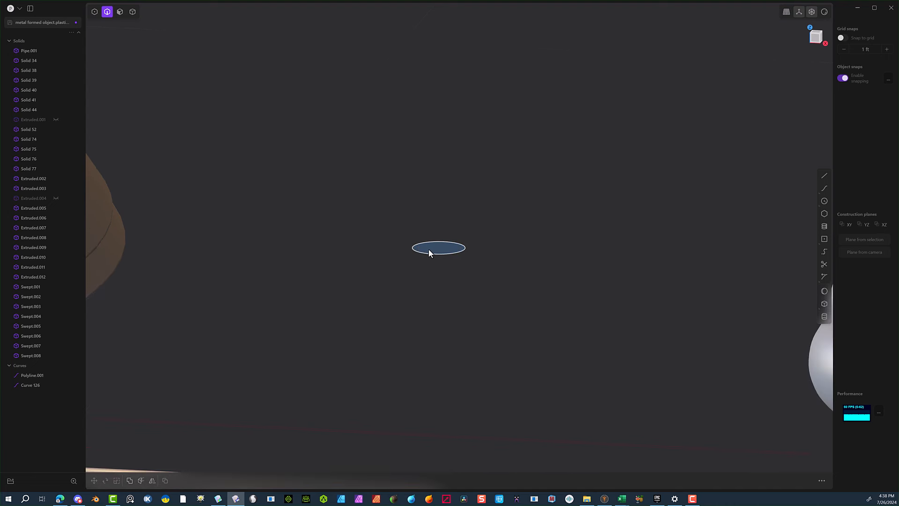
pyautogui.click(125, 14)
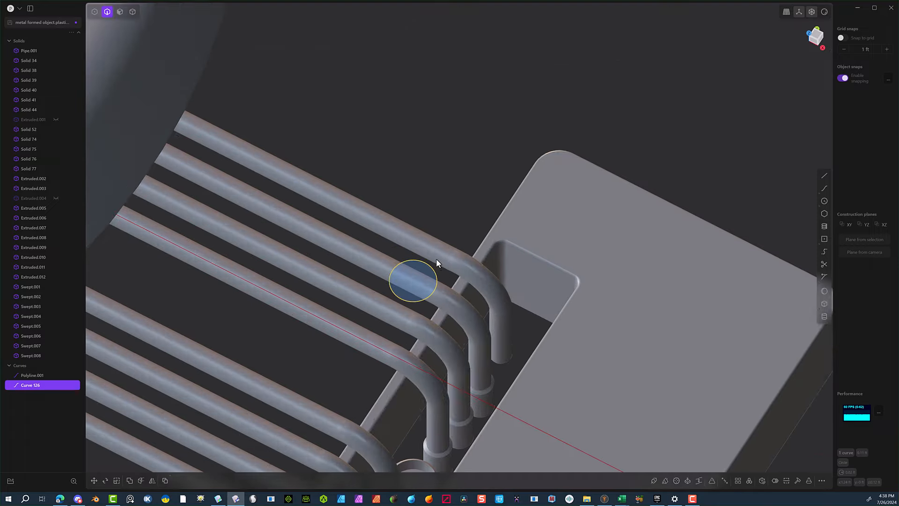
# Lower the circle curve about 0.3 ft along the Z axis into the large cylinder.
pyautogui.moveTo(437, 261); pyautogui.dragTo(332, 271, button='middle')
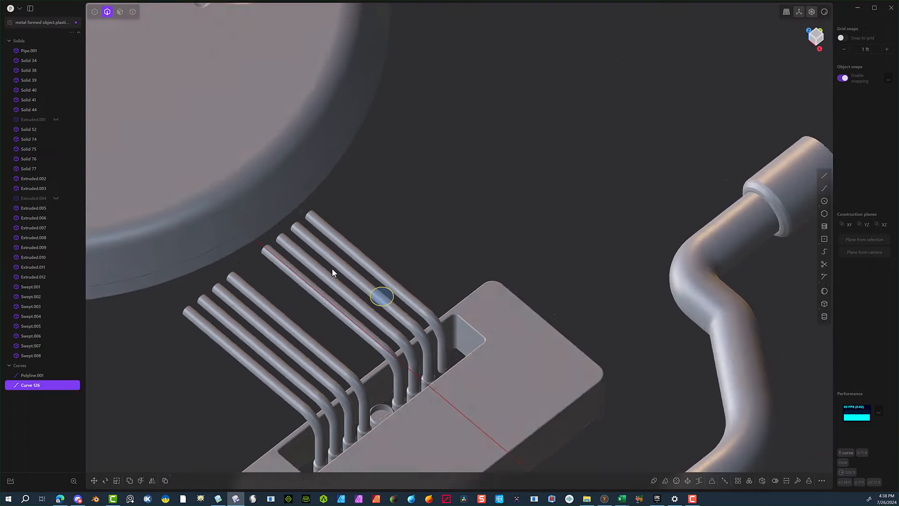
pyautogui.press('g')
pyautogui.press('z')
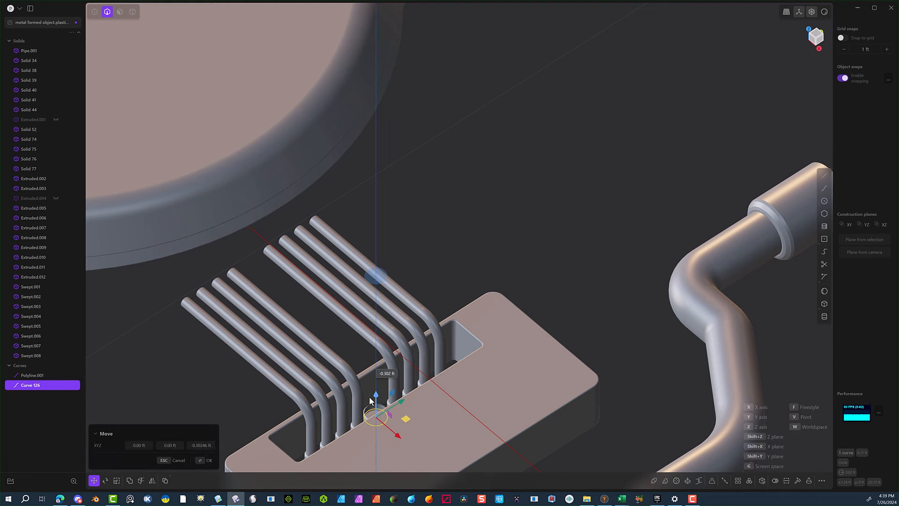
pyautogui.click(369, 397)
# Draw a polyline from the circle's centre straight up above the small cables and horizontally into the round dome.
pyautogui.moveTo(429, 346); pyautogui.dragTo(360, 280, button='middle')
pyautogui.click(360, 368)
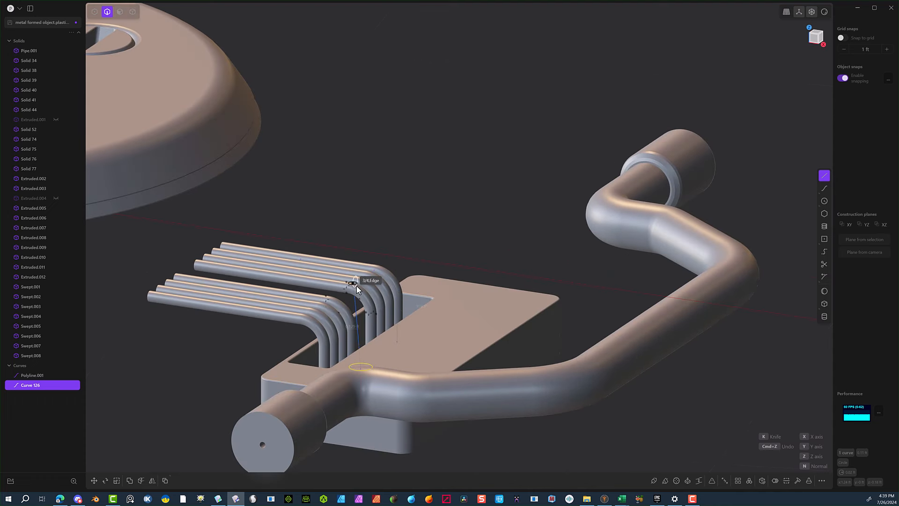
pyautogui.click(362, 247)
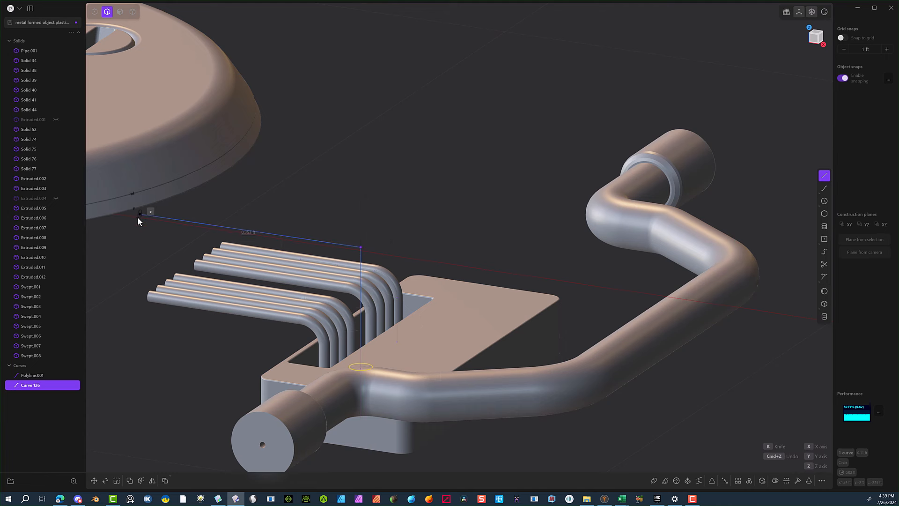
pyautogui.click(129, 216)
pyautogui.moveTo(328, 213); pyautogui.dragTo(391, 303, button='middle')
pyautogui.rightClick(425, 197)
# Fillet the polyline's corner vertex to give the thick cable's path a rounded bend.
pyautogui.scroll(3, 390, 303)
pyautogui.moveTo(409, 209); pyautogui.dragTo(424, 165, button='middle')
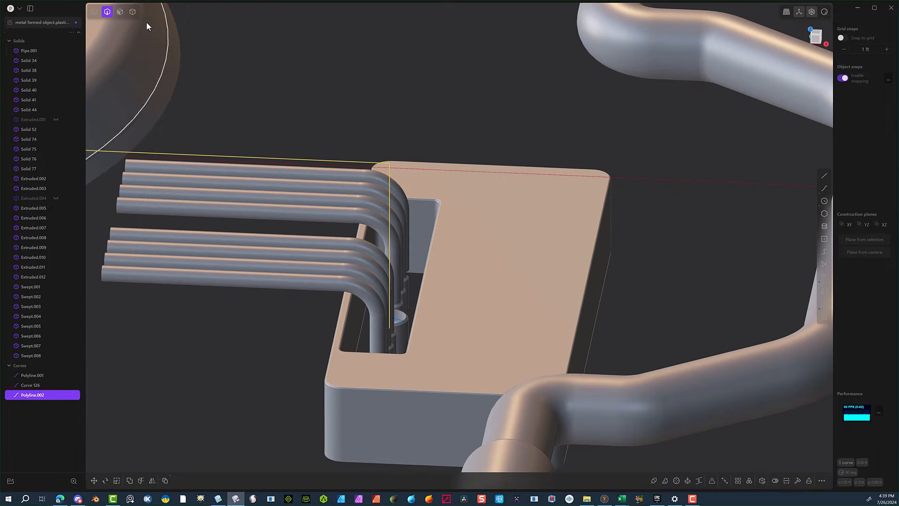
pyautogui.click(94, 11)
pyautogui.moveTo(413, 92); pyautogui.dragTo(384, 162)
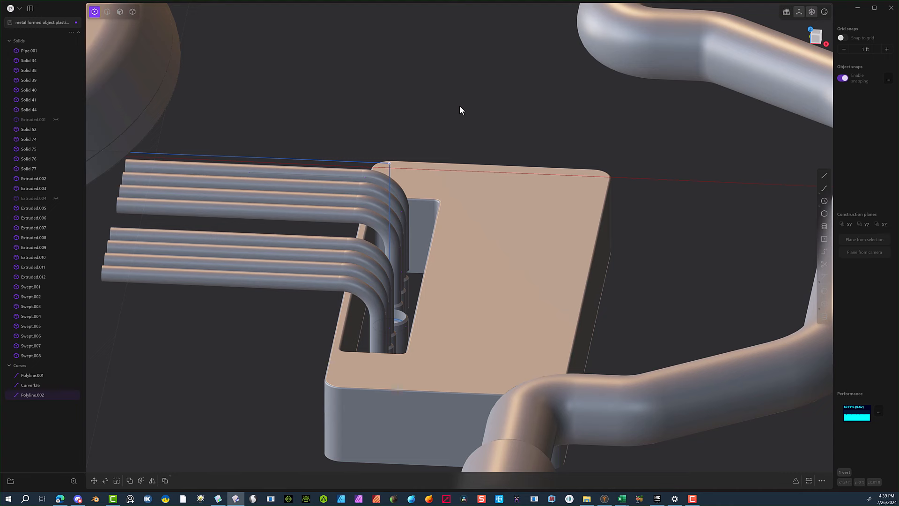
pyautogui.press('f')
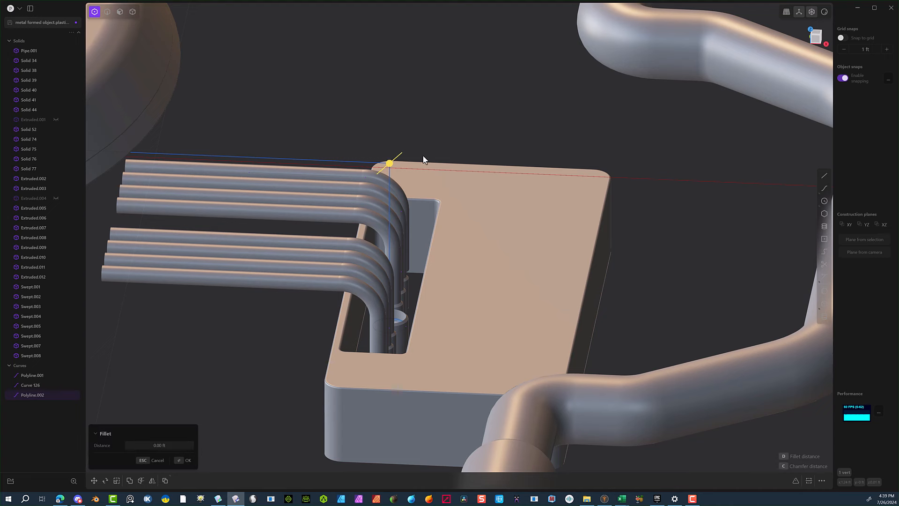
pyautogui.moveTo(398, 156); pyautogui.dragTo(425, 144)
pyautogui.click(187, 464)
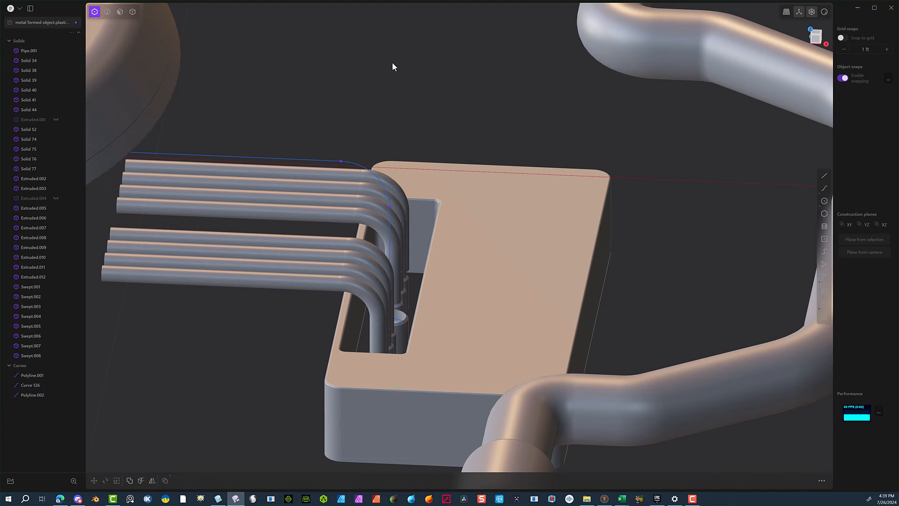
# Move the two vertices at the ends of the path's rounded bend.
pyautogui.moveTo(391, 62); pyautogui.dragTo(291, 164, button='middle')
pyautogui.press('g')
pyautogui.click(201, 465)
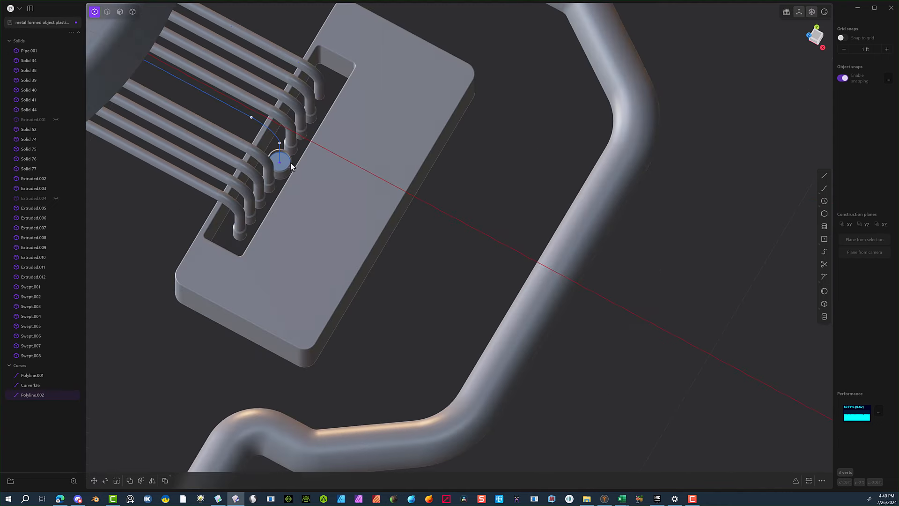
# Sweep the circular region in the large cylinder along the filleted polyline to form a thick solid cable.
pyautogui.click(120, 11)
pyautogui.click(281, 161)
pyautogui.press('e')
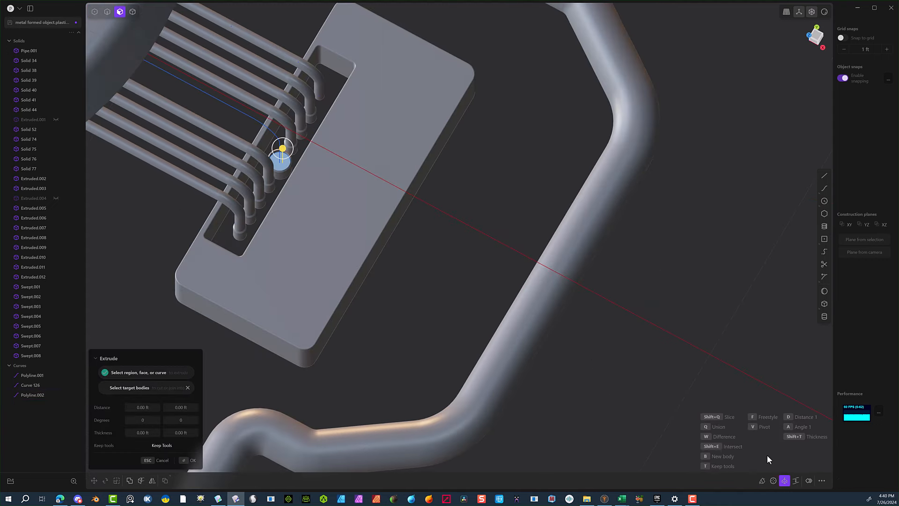
pyautogui.click(762, 480)
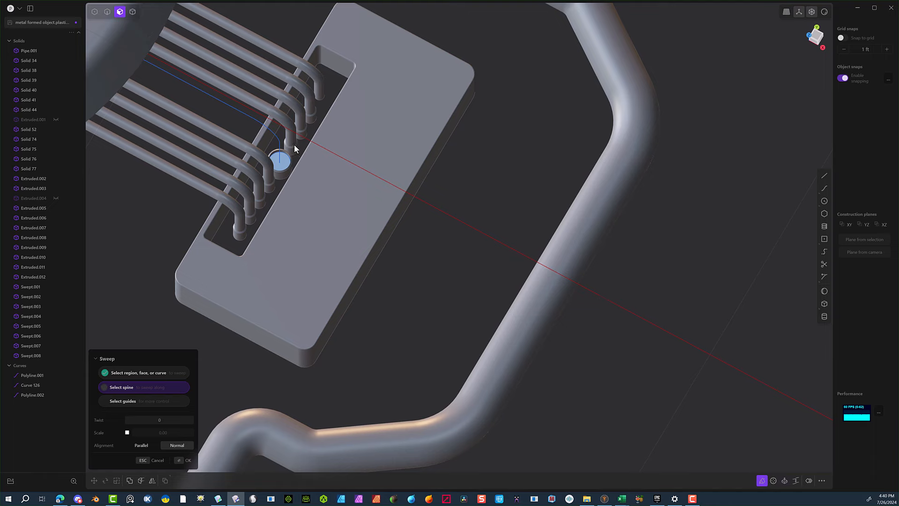
pyautogui.click(266, 127)
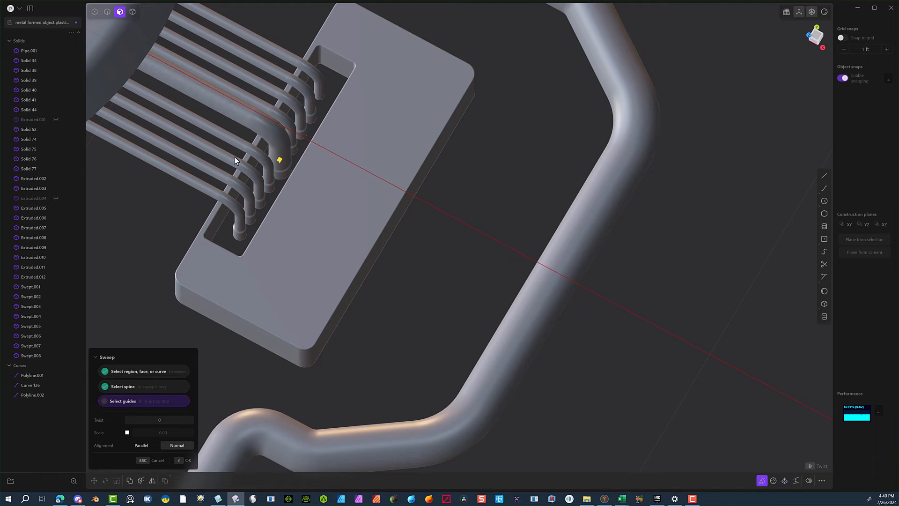
pyautogui.click(177, 460)
pyautogui.moveTo(180, 447); pyautogui.dragTo(186, 199, button='middle')
pyautogui.scroll(-1, 186, 199)
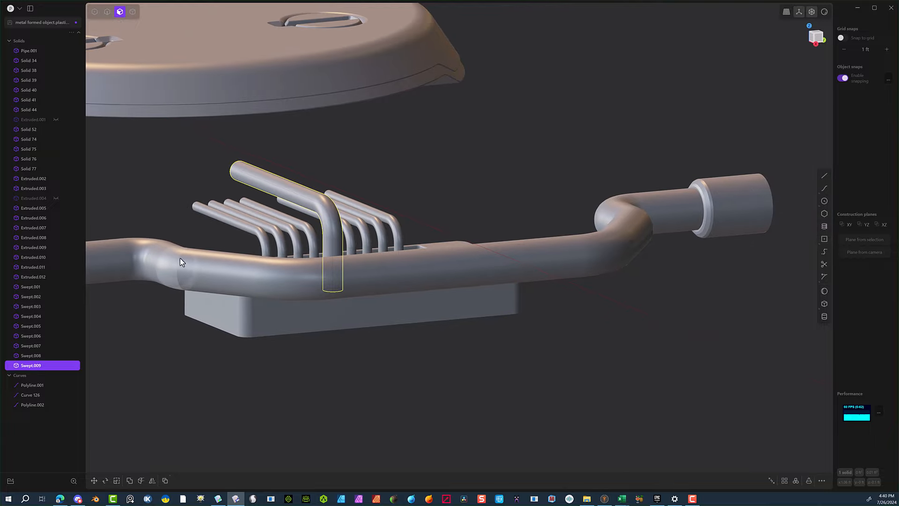
# Lower the thick central cable about 0.024 ft so that its end sits deeper in the large cylinder.
pyautogui.press('g')
pyautogui.moveTo(179, 257); pyautogui.dragTo(405, 217, button='middle')
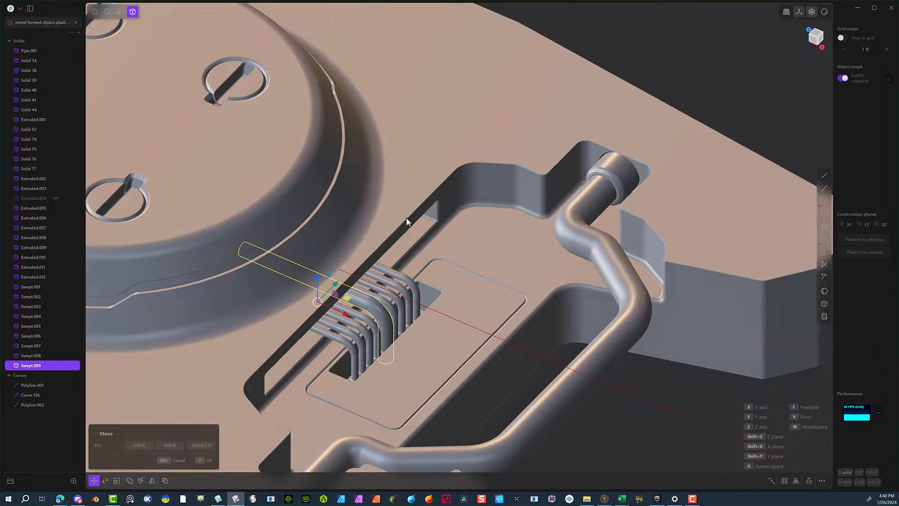
pyautogui.scroll(-10, 406, 218)
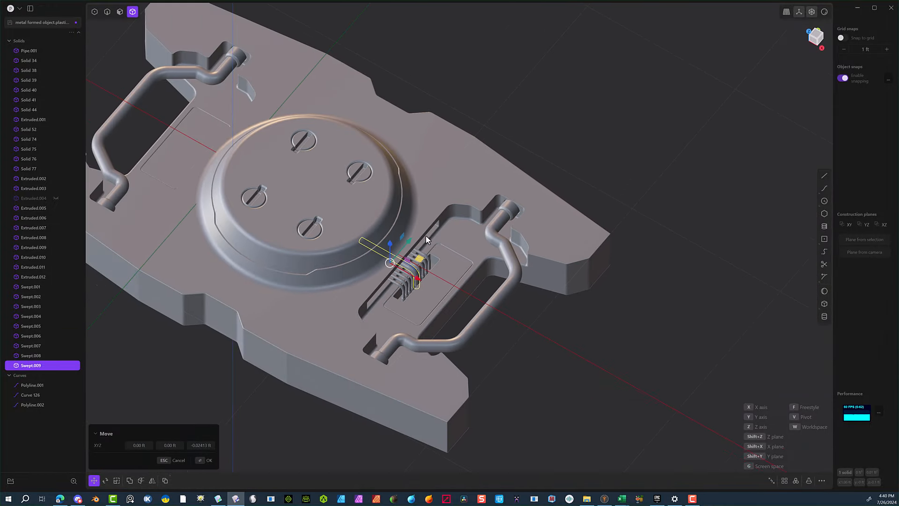
pyautogui.rightClick(191, 409)
pyautogui.click(191, 409)
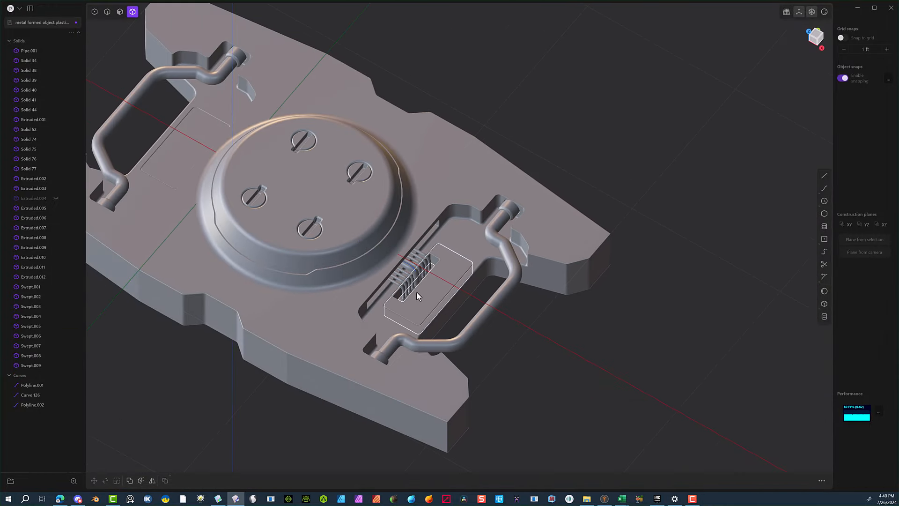
# Delete the flat plate in the opposite handle recess and unhide the hidden hollow cylinder at the end of the cable row.
pyautogui.click(176, 147)
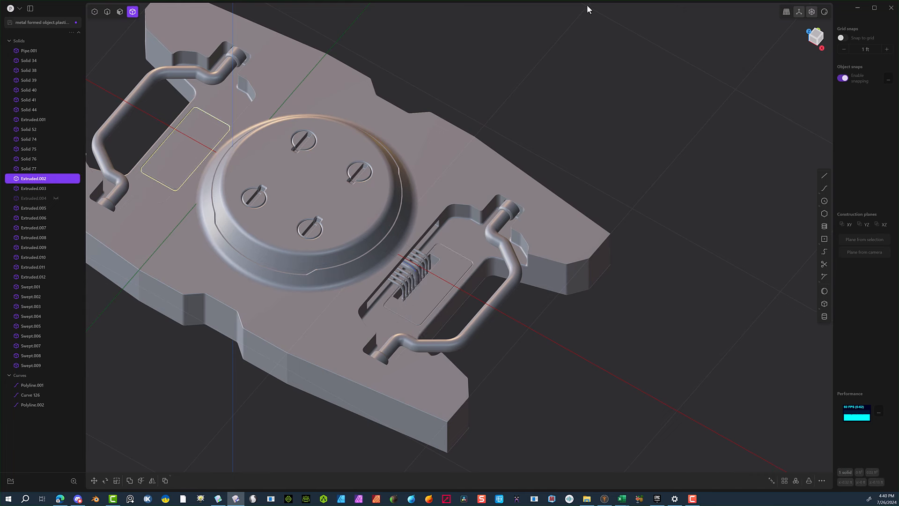
pyautogui.press('Delete')
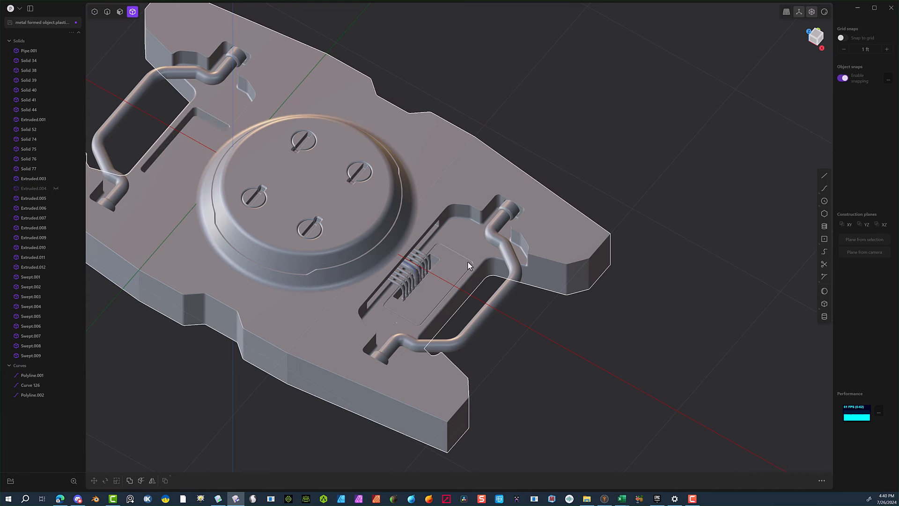
pyautogui.click(452, 270)
pyautogui.scroll(2, 423, 276)
pyautogui.scroll(5, 423, 272)
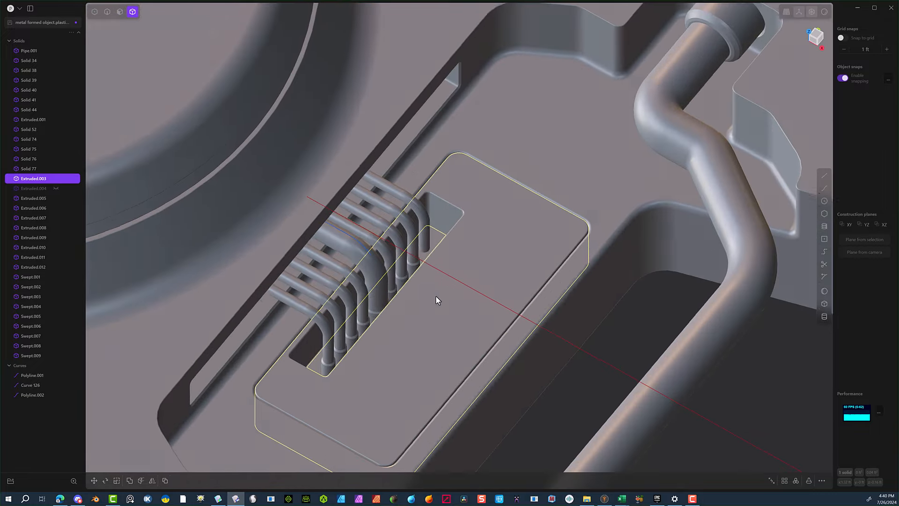
pyautogui.moveTo(435, 299); pyautogui.dragTo(417, 255, button='middle')
pyautogui.click(424, 258)
pyautogui.scroll(6, 421, 257)
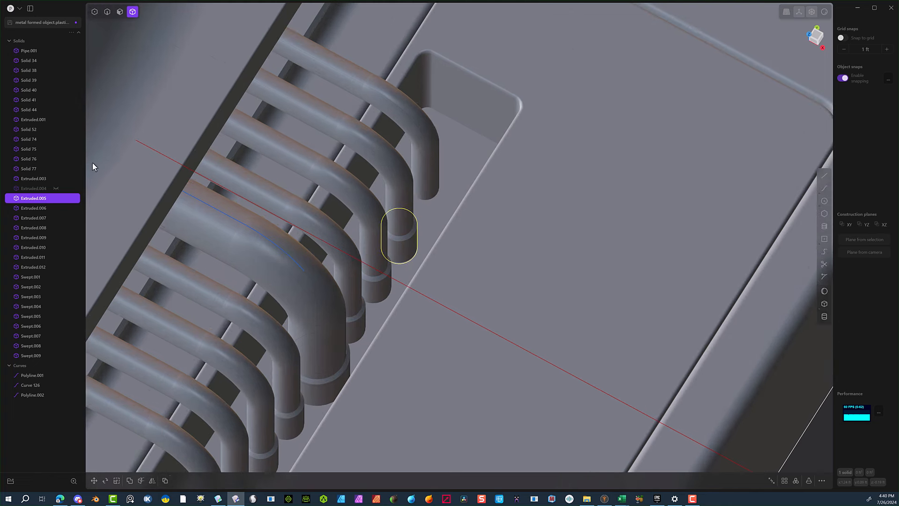
pyautogui.click(56, 187)
# Mirror the slotted plate with its nine hollow cylinders and nine cables across the dome's centre into the opposite handle recess.
pyautogui.click(439, 201)
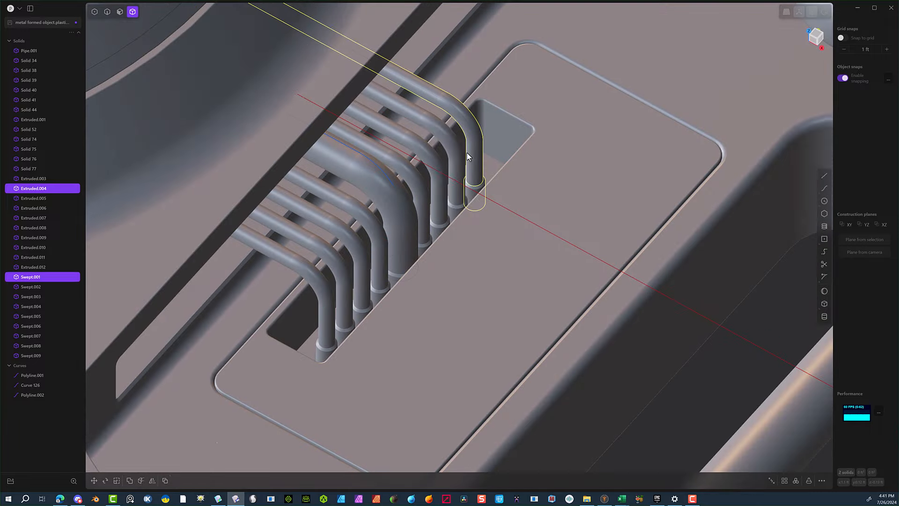
pyautogui.keyDown('shift'); pyautogui.click(456, 158); pyautogui.keyUp('shift')
pyautogui.keyDown('shift'); pyautogui.click(453, 212); pyautogui.keyUp('shift')
pyautogui.keyDown('shift'); pyautogui.click(444, 206); pyautogui.keyUp('shift')
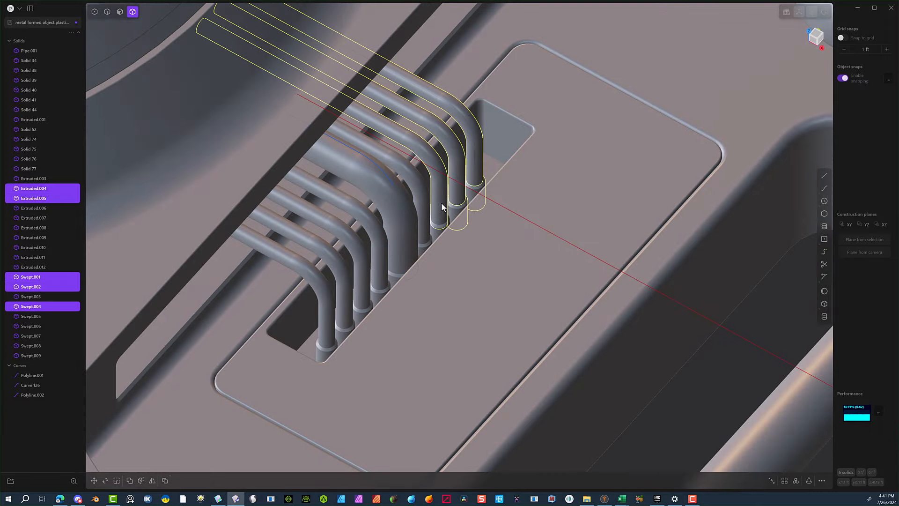
pyautogui.keyDown('shift'); pyautogui.click(436, 229); pyautogui.keyUp('shift')
pyautogui.keyDown('shift'); pyautogui.click(422, 247); pyautogui.keyUp('shift')
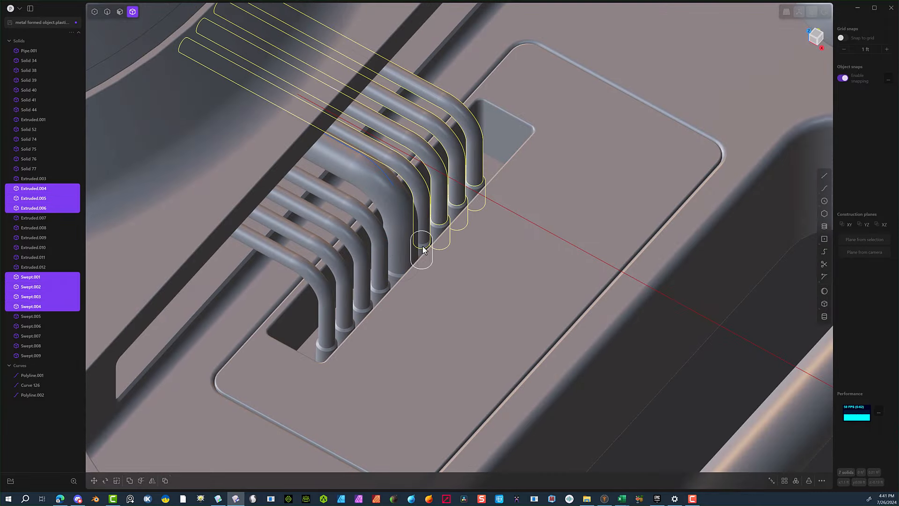
pyautogui.keyDown('shift'); pyautogui.click(421, 251); pyautogui.keyUp('shift')
pyautogui.keyDown('shift'); pyautogui.click(391, 271); pyautogui.keyUp('shift')
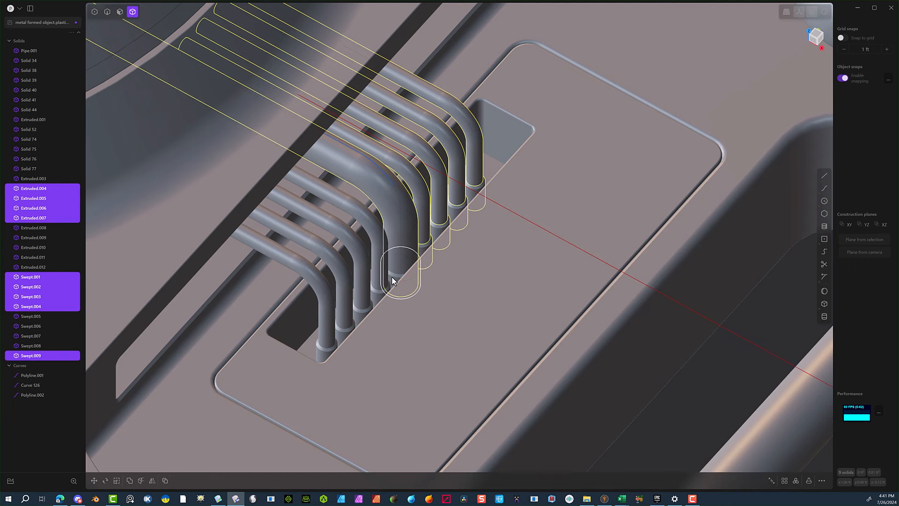
pyautogui.keyDown('shift'); pyautogui.click(391, 280); pyautogui.keyUp('shift')
pyautogui.keyDown('shift'); pyautogui.click(377, 272); pyautogui.keyUp('shift')
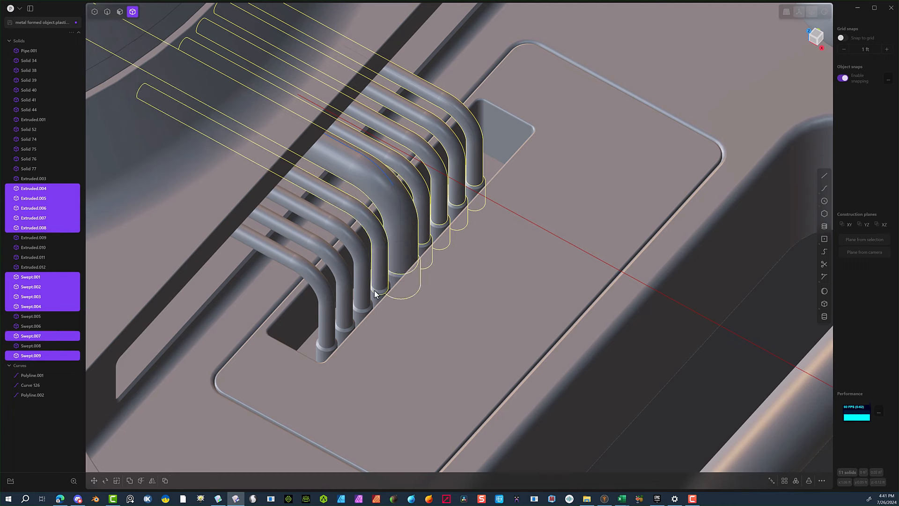
pyautogui.keyDown('shift'); pyautogui.click(375, 290); pyautogui.keyUp('shift')
pyautogui.keyDown('shift'); pyautogui.click(359, 303); pyautogui.keyUp('shift')
pyautogui.keyDown('shift'); pyautogui.click(356, 311); pyautogui.keyUp('shift')
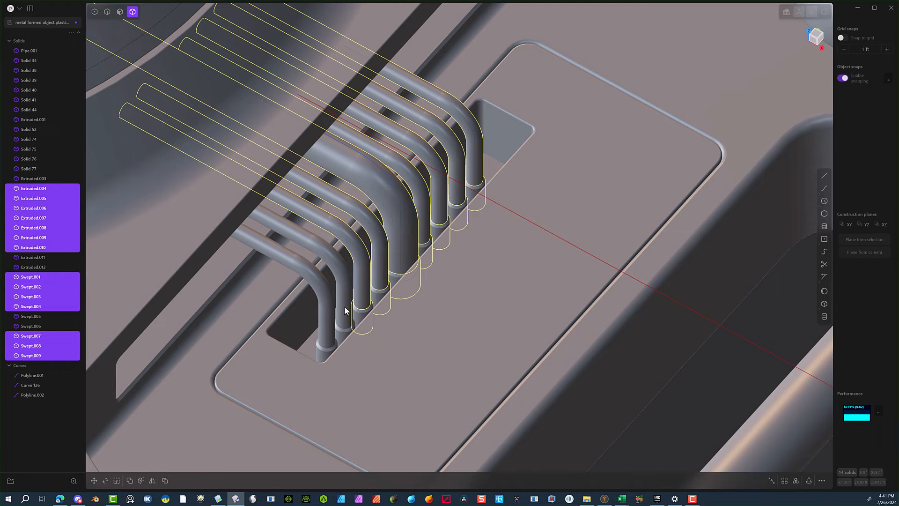
pyautogui.keyDown('shift'); pyautogui.click(344, 310); pyautogui.keyUp('shift')
pyautogui.keyDown('shift'); pyautogui.click(333, 327); pyautogui.keyUp('shift')
pyautogui.keyDown('shift'); pyautogui.click(321, 346); pyautogui.keyUp('shift')
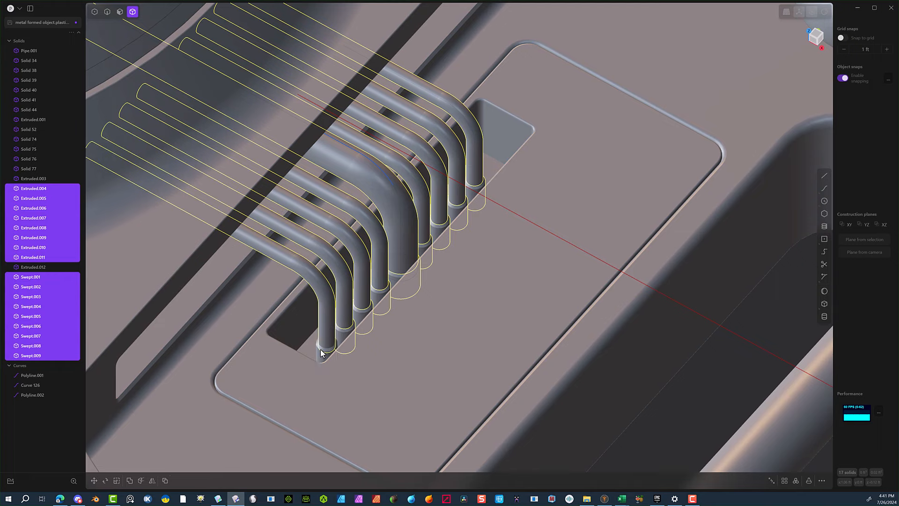
pyautogui.keyDown('shift'); pyautogui.click(320, 349); pyautogui.keyUp('shift')
pyautogui.scroll(-5, 472, 234)
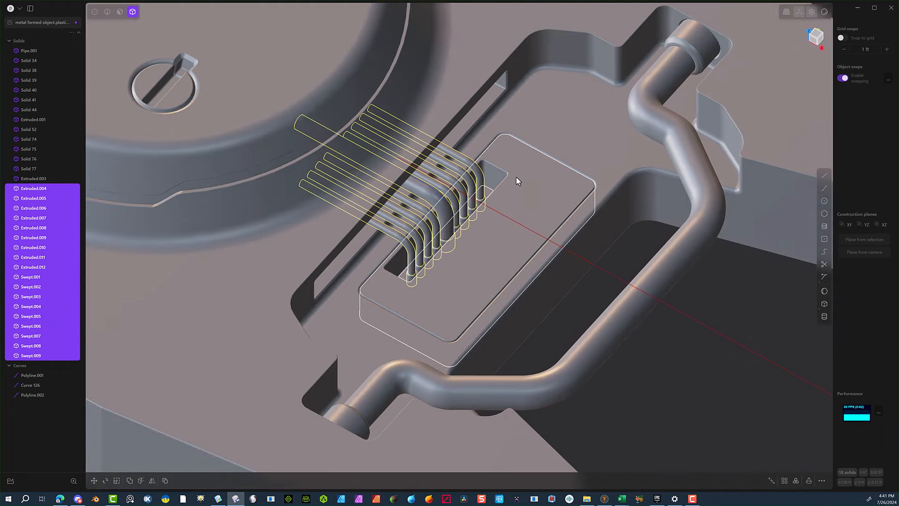
pyautogui.moveTo(516, 176); pyautogui.dragTo(512, 153, button='middle')
pyautogui.keyDown('shift'); pyautogui.click(512, 153); pyautogui.keyUp('shift')
pyautogui.press('KP_7')
pyautogui.hotkey('alt', 'x')
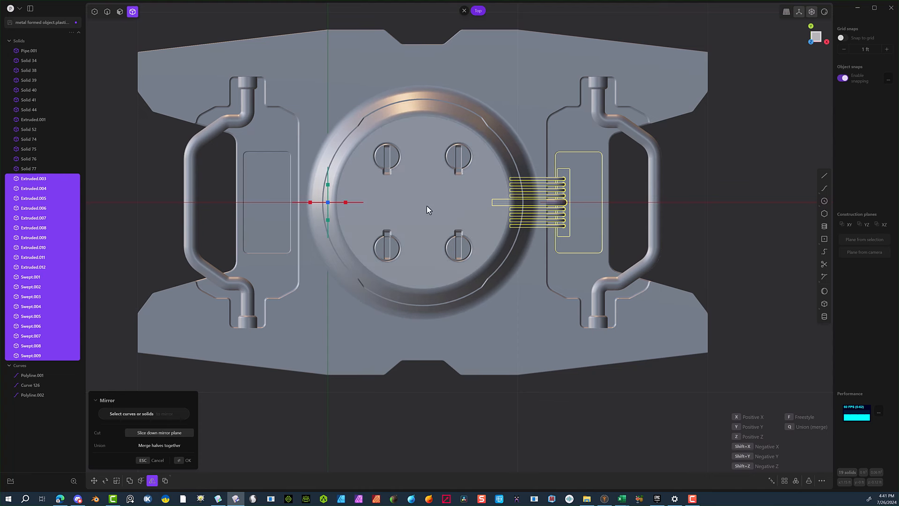
pyautogui.press('f')
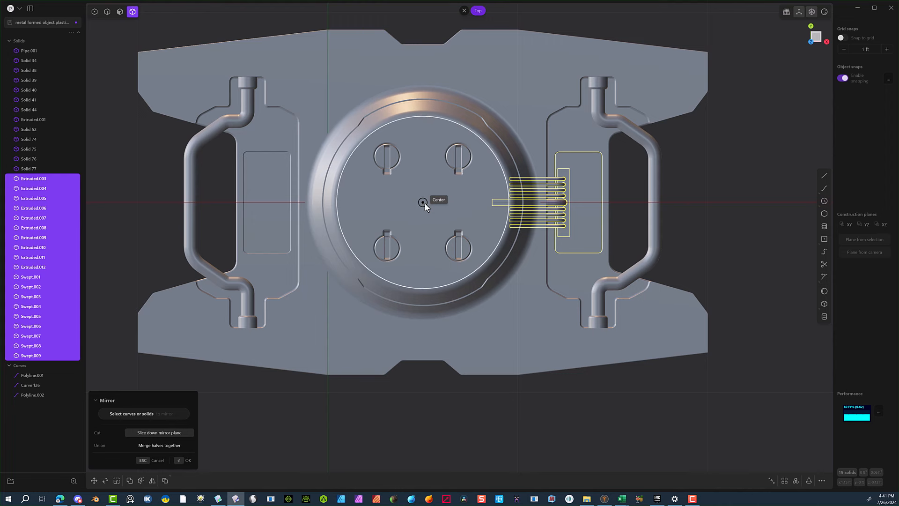
pyautogui.click(424, 203)
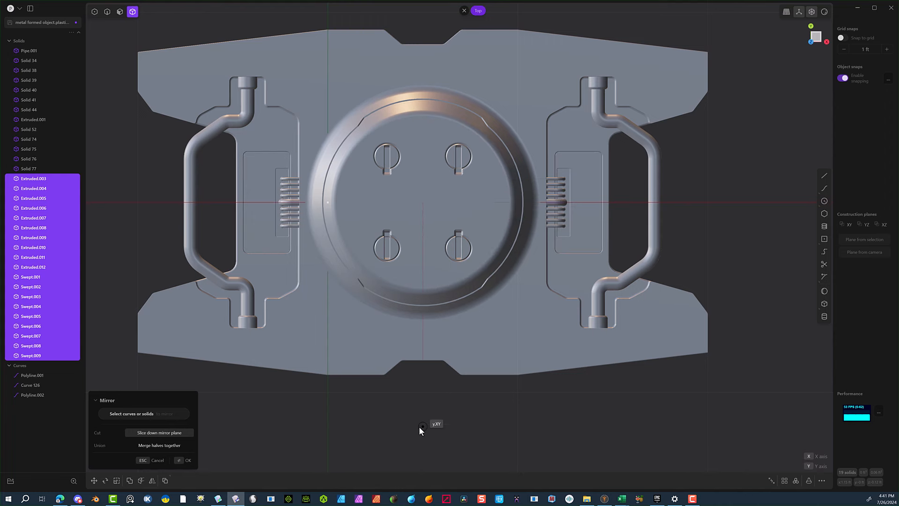
pyautogui.click(419, 426)
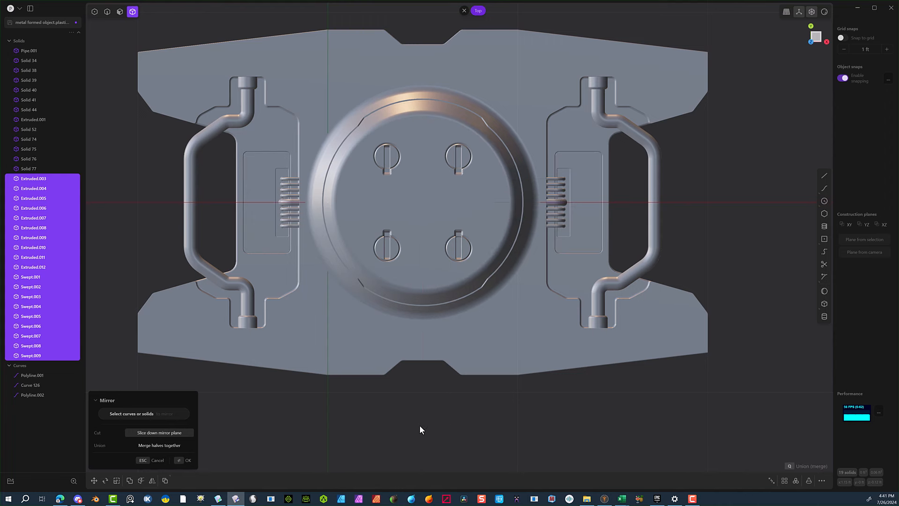
pyautogui.click(179, 464)
pyautogui.moveTo(209, 445); pyautogui.dragTo(283, 383, button='middle')
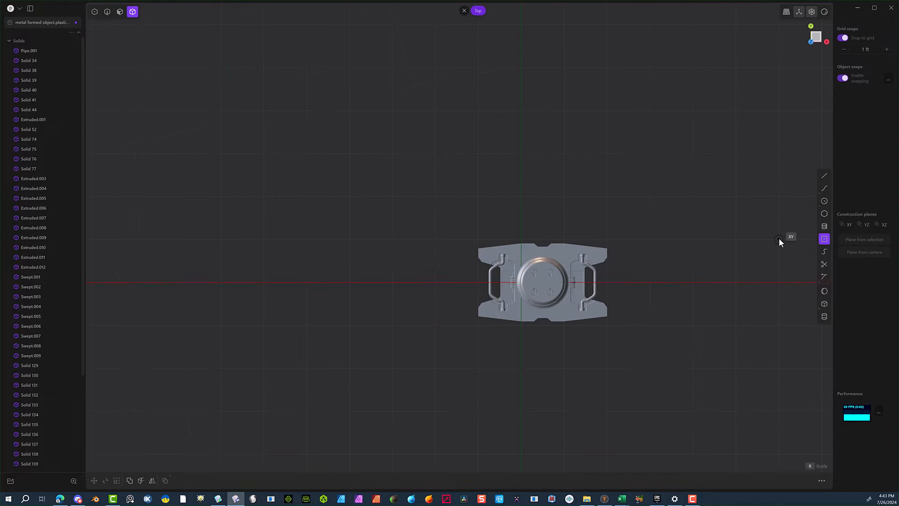
pyautogui.click(779, 237)
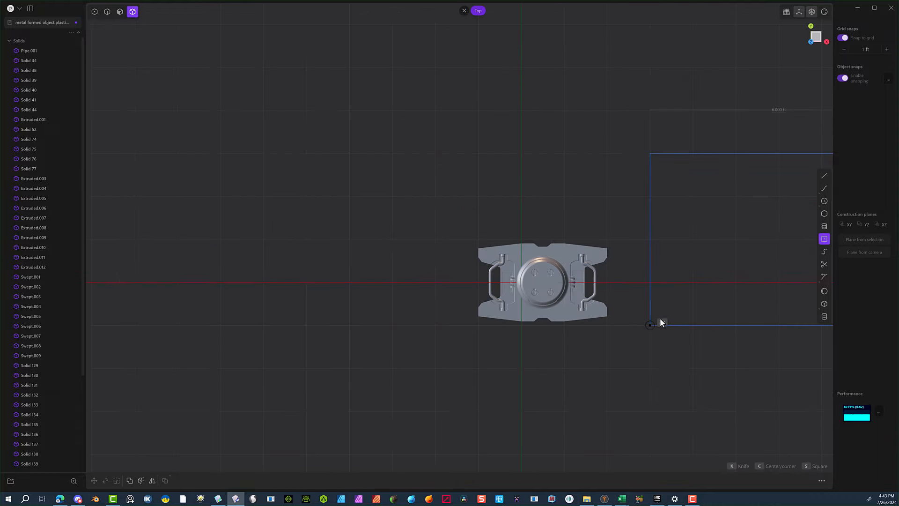
pyautogui.click(737, 203)
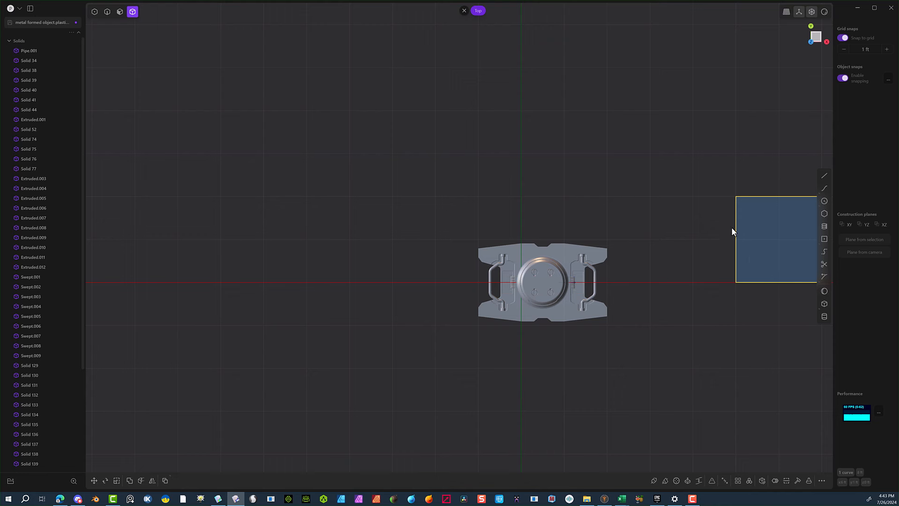
pyautogui.press('Delete')
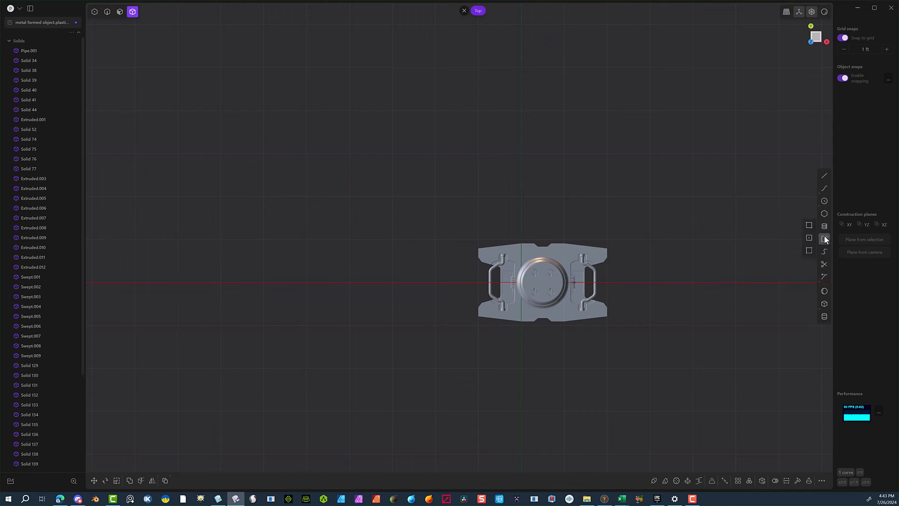
# Draw a corner rectangle about 3 ft wide and 2 ft high on the ground plane beside the metal formed object.
pyautogui.click(824, 238)
pyautogui.click(777, 240)
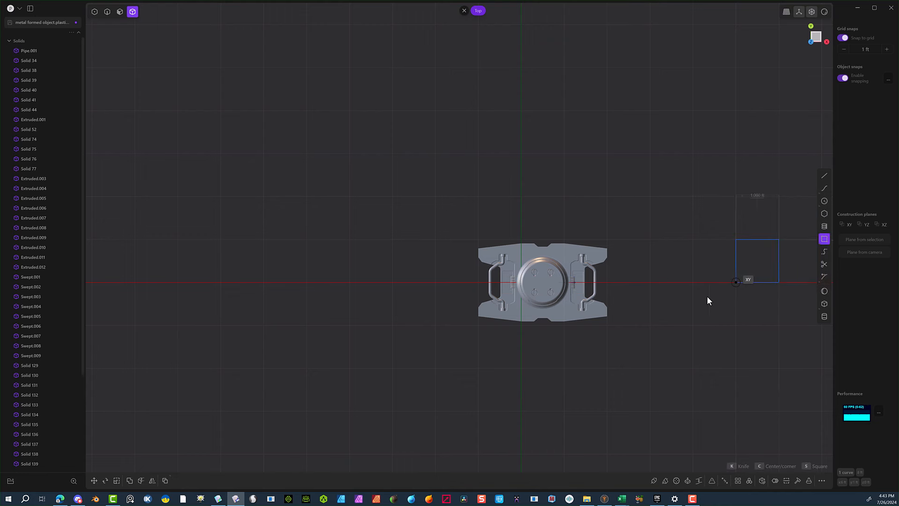
pyautogui.click(657, 324)
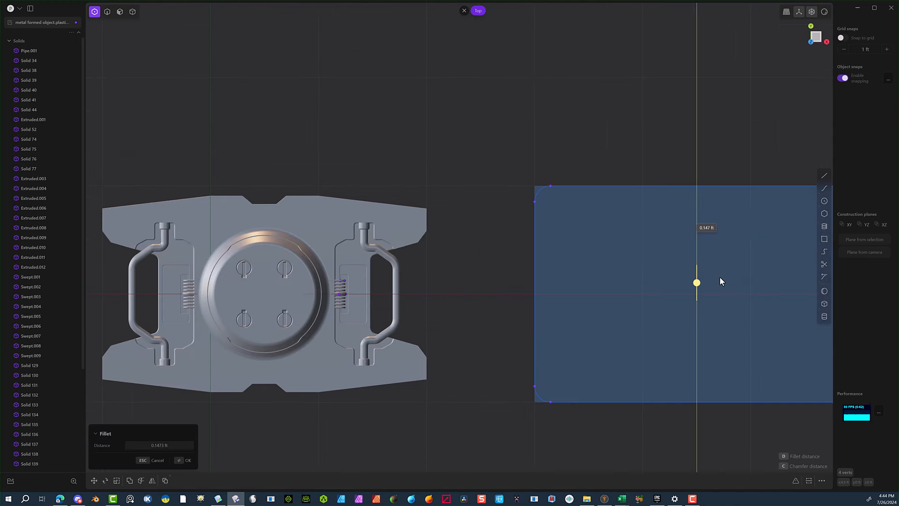
# Fillet the rectangle's four corner vertices with a distance of 0.14 ft.
pyautogui.click(720, 276)
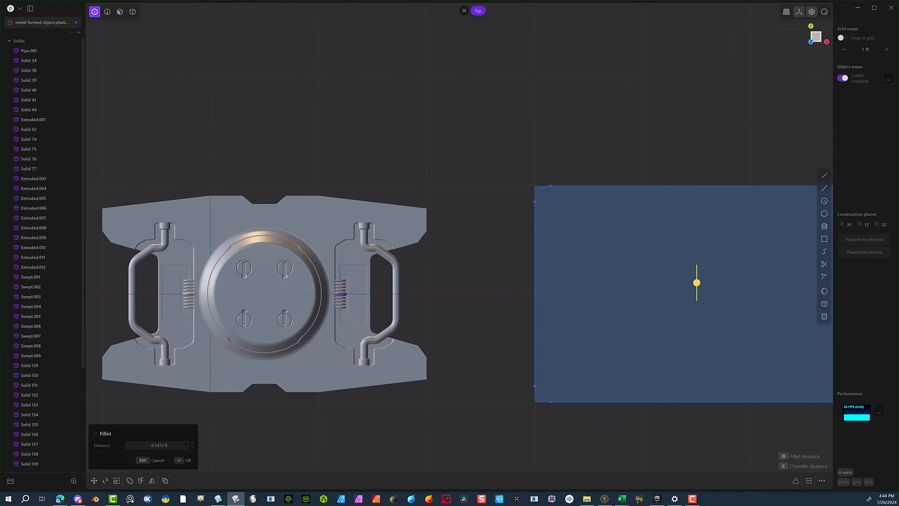
pyautogui.click(188, 445)
pyautogui.press('BackSpace')
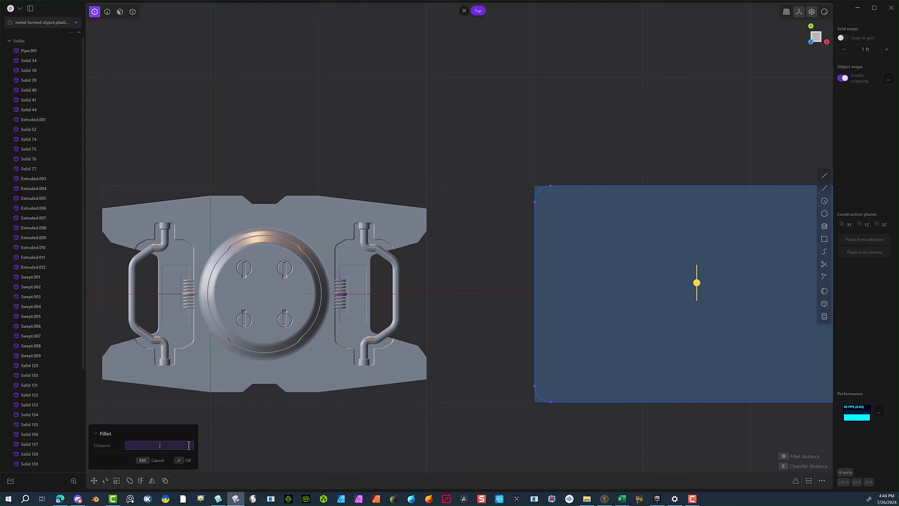
pyautogui.write('.14')
pyautogui.press('Return')
pyautogui.click(183, 460)
pyautogui.press('Escape')
pyautogui.scroll(-5, 468, 304)
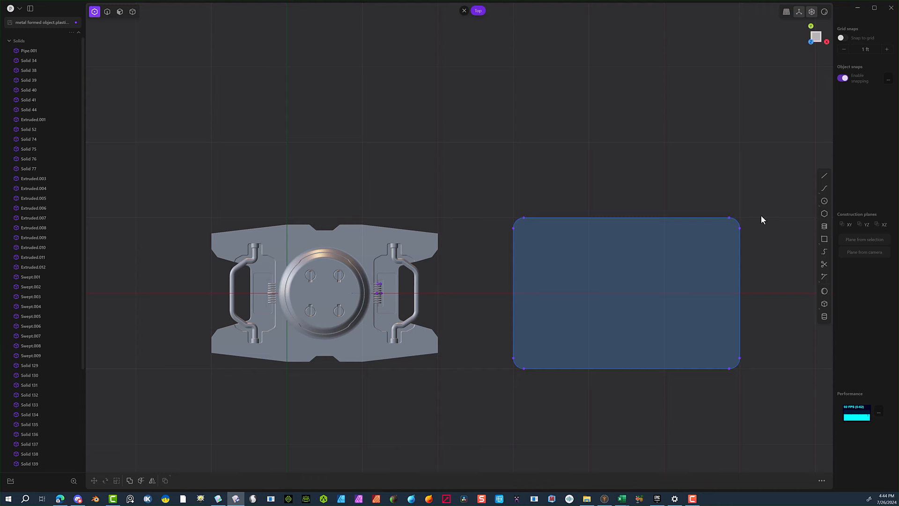
# Scale the whole rounded rectangle down uniformly to roughly an eighth of its size.
pyautogui.click(107, 12)
pyautogui.moveTo(755, 228); pyautogui.dragTo(488, 424)
pyautogui.press('s')
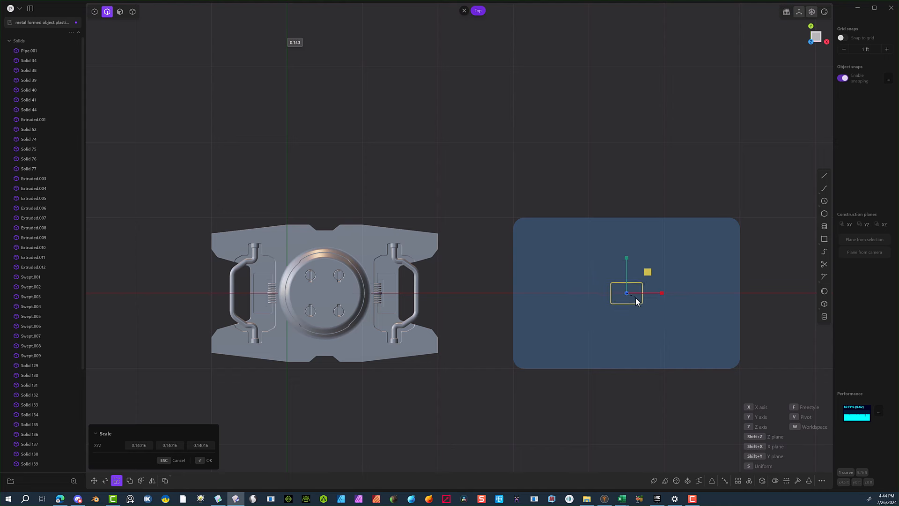
pyautogui.click(643, 325)
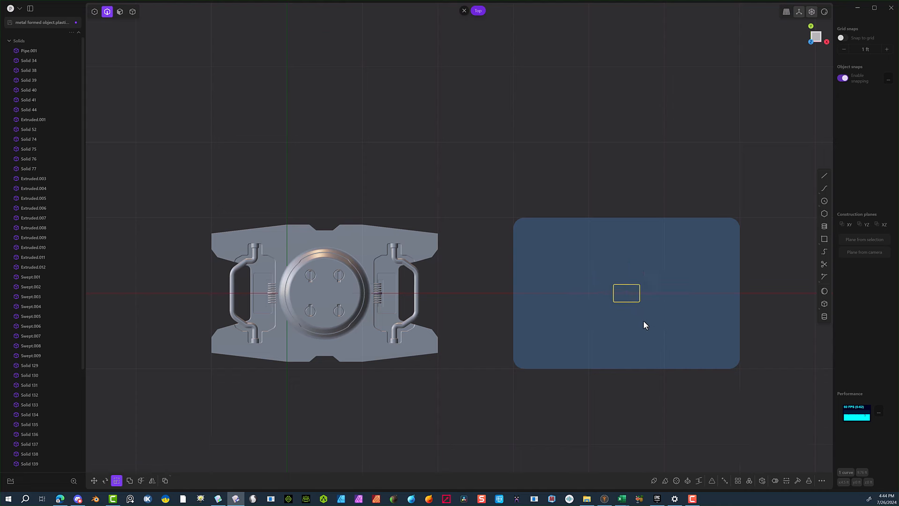
# Move the rounded rectangle about -4.01 ft in X and 0.72 ft in Y, between the upper edge notch and the dome.
pyautogui.press('g')
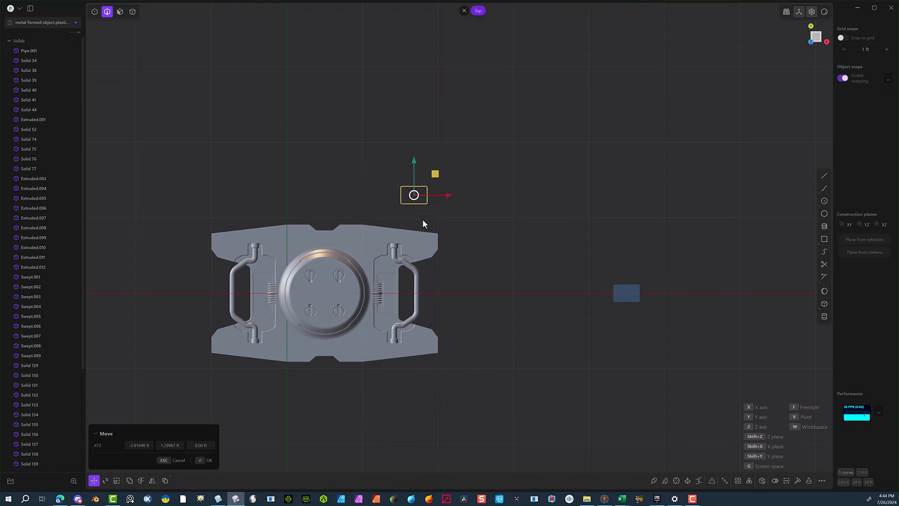
pyautogui.scroll(10, 329, 251)
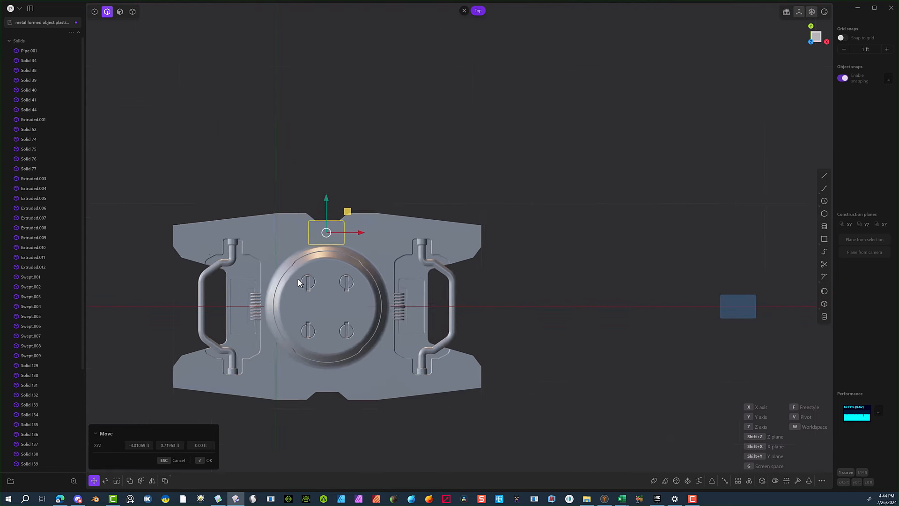
pyautogui.scroll(3, 394, 262)
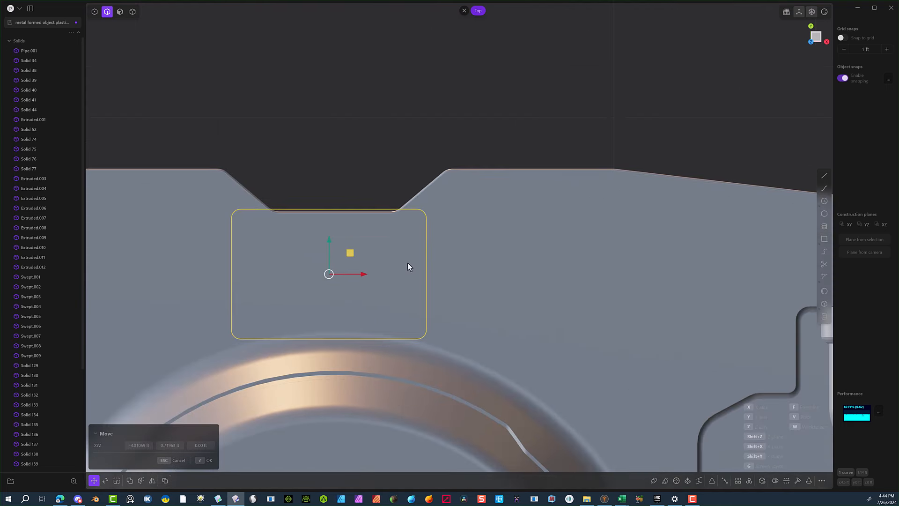
pyautogui.click(407, 263)
# Scale the rounded rectangle beneath the upper notch down uniformly to about 0.83 of its size.
pyautogui.press('s')
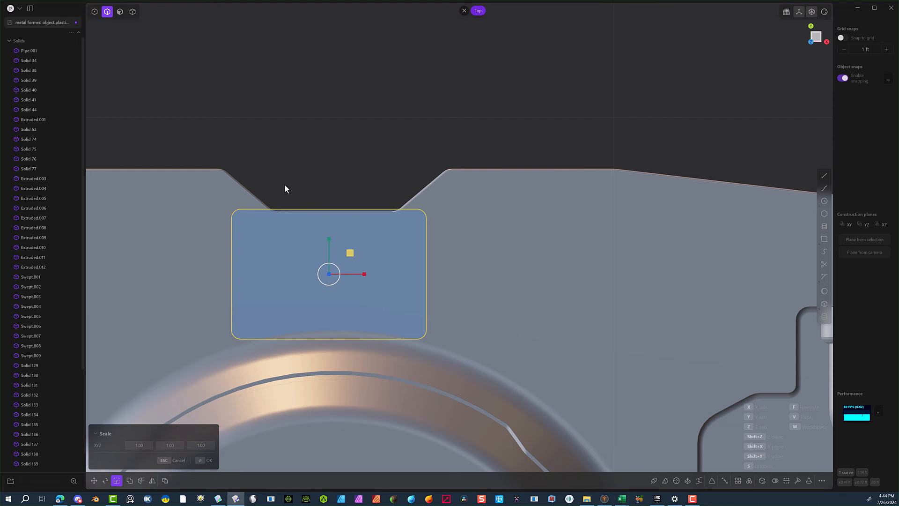
pyautogui.click(199, 460)
pyautogui.press('s')
pyautogui.press('f')
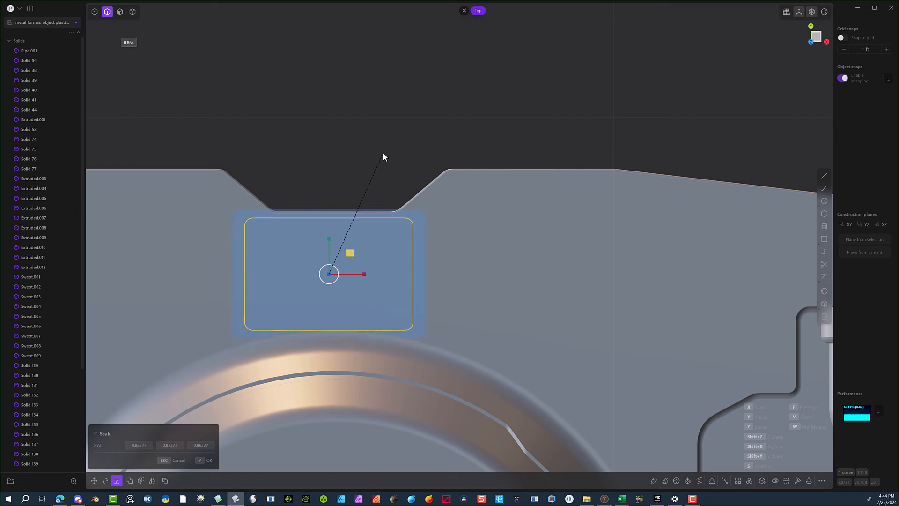
pyautogui.click(379, 157)
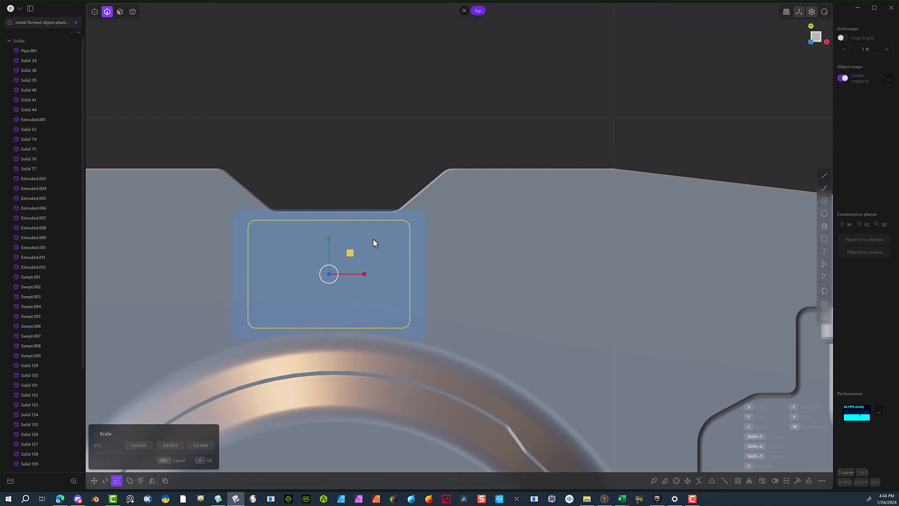
# Reposition the rounded rectangle so it is centred beneath the upper notch, and scale it down slightly.
pyautogui.press('g')
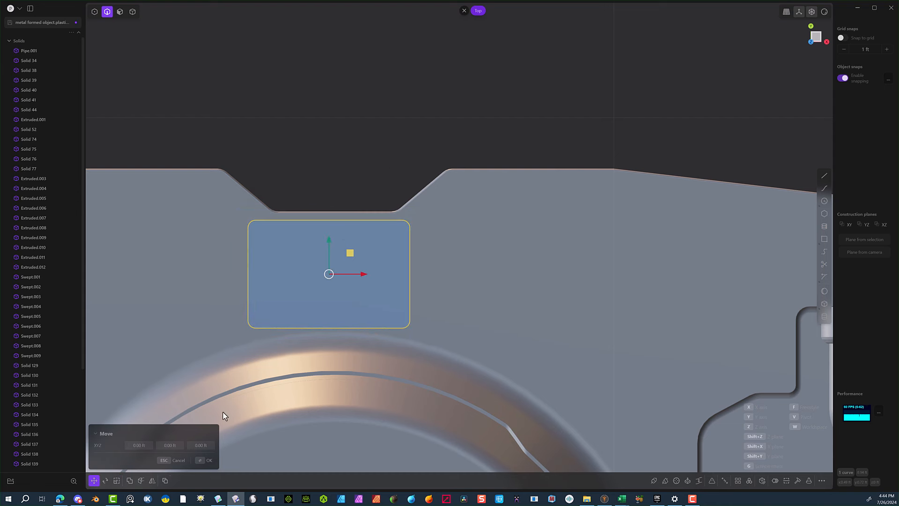
pyautogui.press('f')
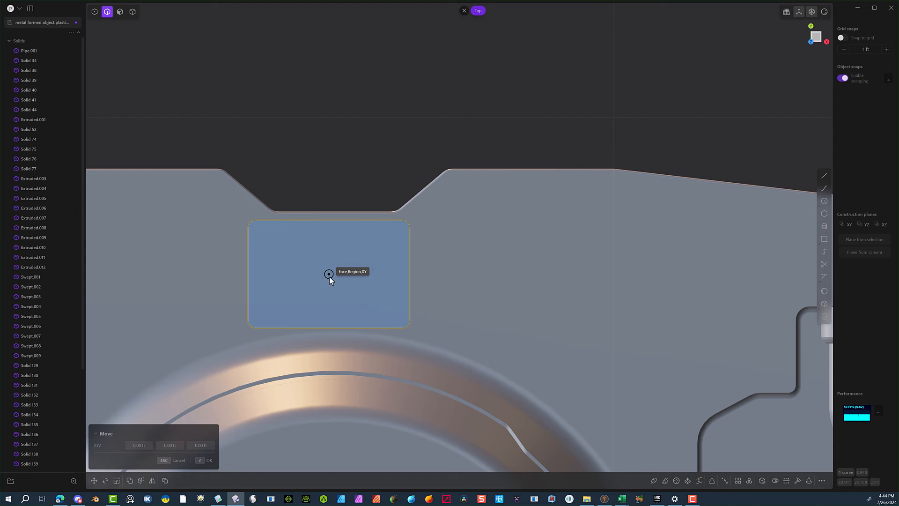
pyautogui.click(329, 276)
pyautogui.click(336, 114)
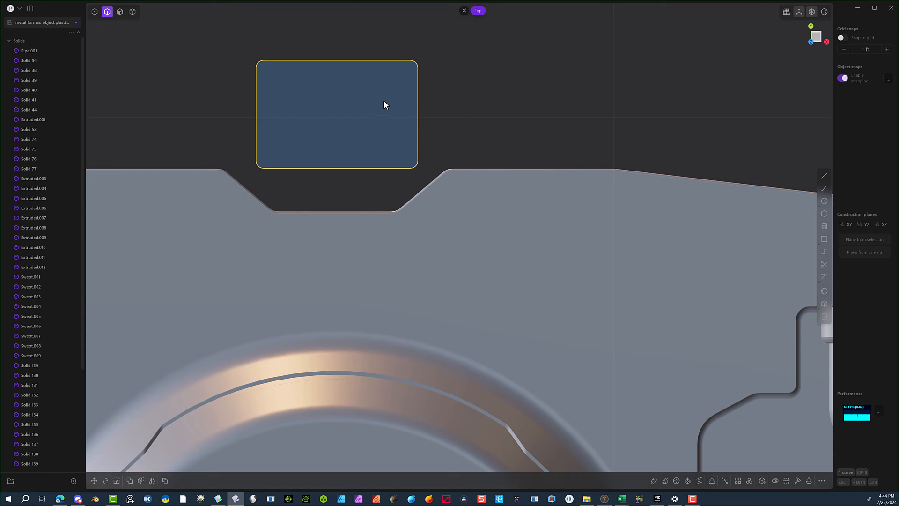
pyautogui.press('g')
pyautogui.moveTo(344, 68); pyautogui.dragTo(340, 274)
pyautogui.scroll(-5, 432, 234)
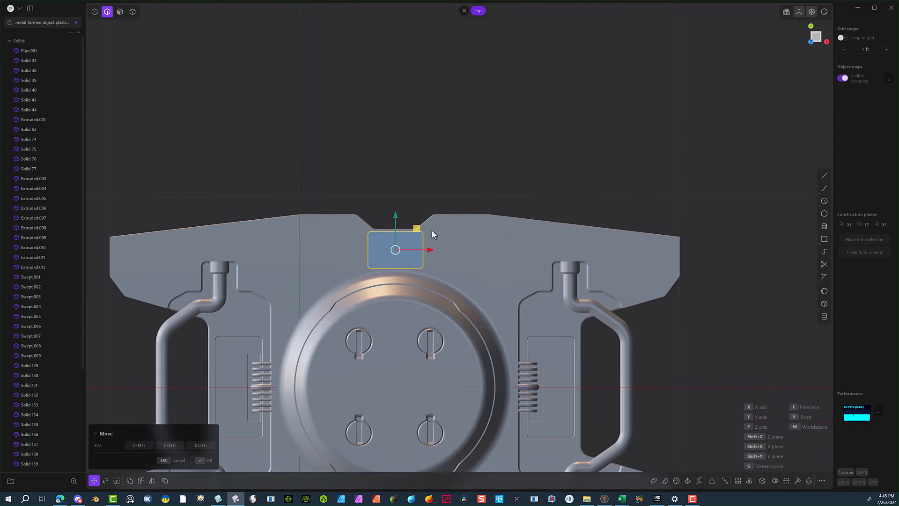
pyautogui.press('s')
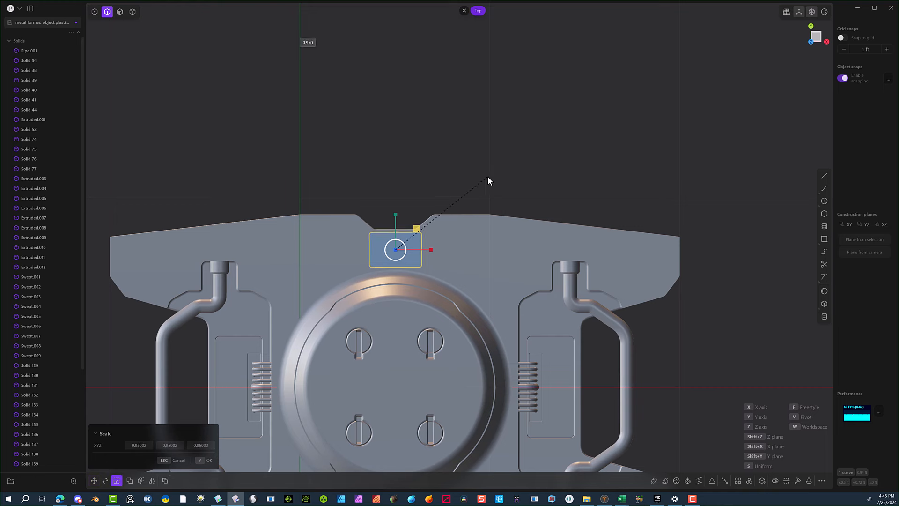
pyautogui.click(462, 190)
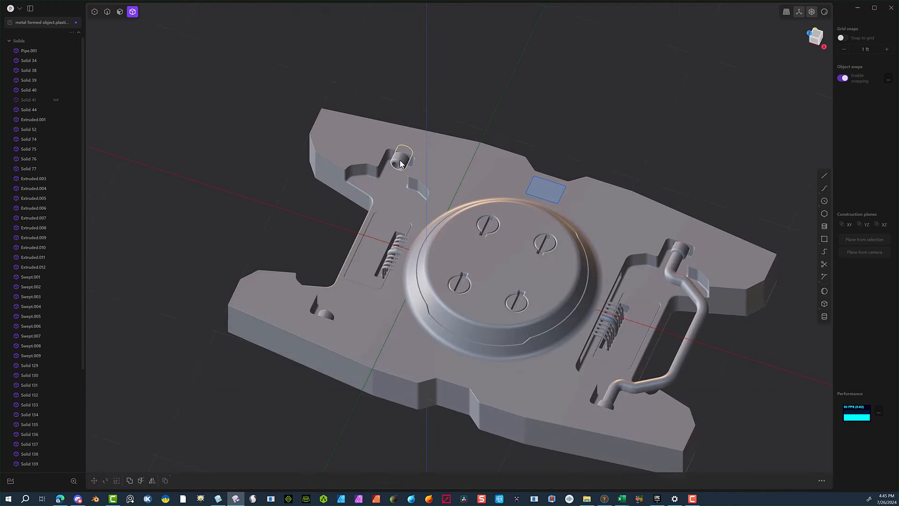
# Hide both pipe handles and the connector solids in the side recesses so the plate's recesses are clear.
pyautogui.click(400, 163)
pyautogui.press('h')
pyautogui.click(328, 313)
pyautogui.press('h')
pyautogui.click(678, 254)
pyautogui.press('h')
pyautogui.click(673, 270)
pyautogui.press('h')
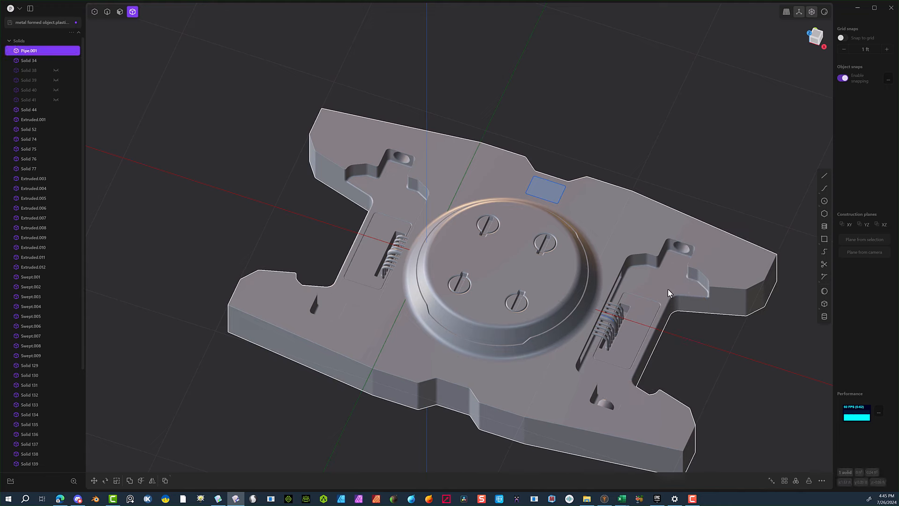
pyautogui.click(604, 403)
pyautogui.press('h')
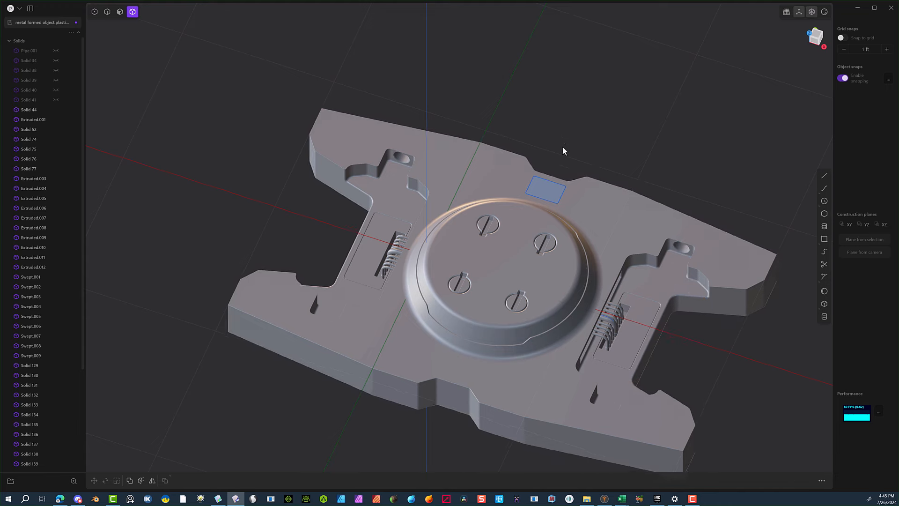
# In top view, place a copy of the rounded rectangle about -0.93 ft in X and -0.2 ft in Y, near the upper-left recess.
pyautogui.moveTo(563, 146); pyautogui.dragTo(574, 170, button='middle')
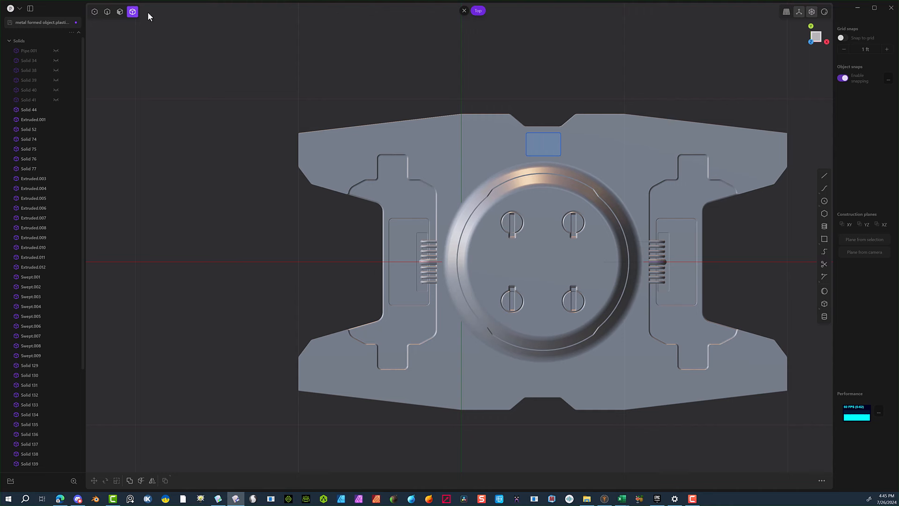
pyautogui.press('g')
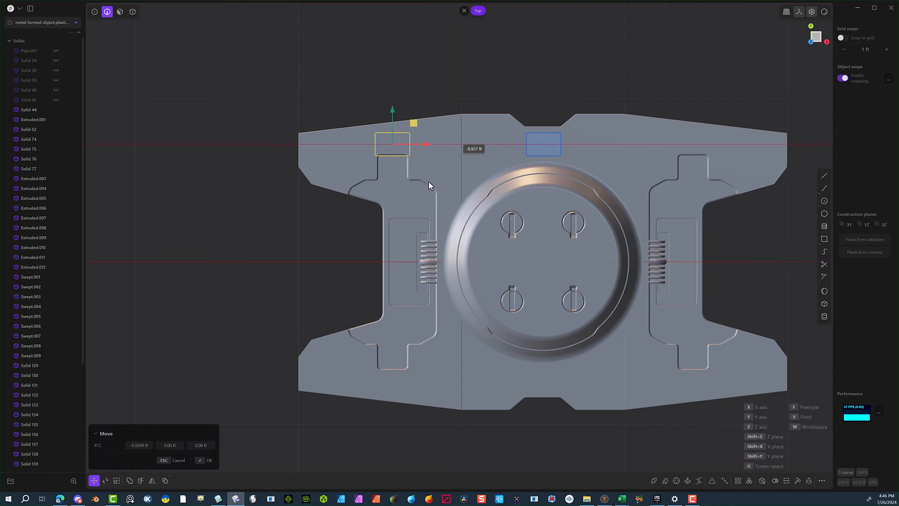
pyautogui.click(428, 182)
pyautogui.moveTo(391, 112); pyautogui.dragTo(393, 145)
pyautogui.scroll(10, 400, 161)
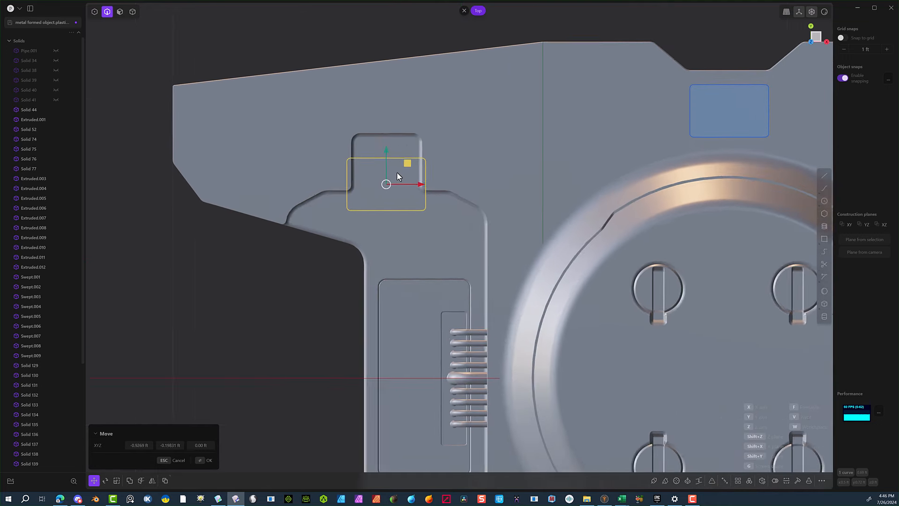
pyautogui.press('Return')
# Scale the copied rectangle to about 0.67 and move it up about 0.07 ft in Y into the upper-left recess.
pyautogui.press('s')
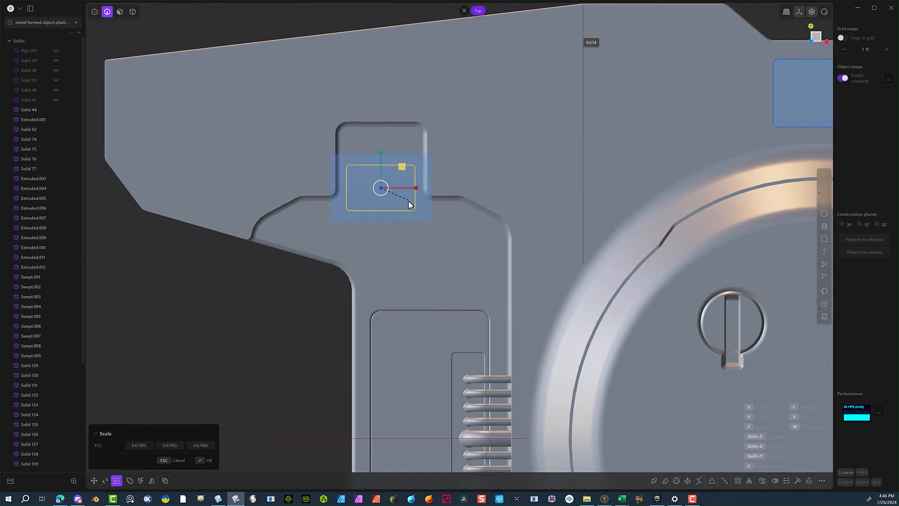
pyautogui.click(358, 201)
pyautogui.press('g')
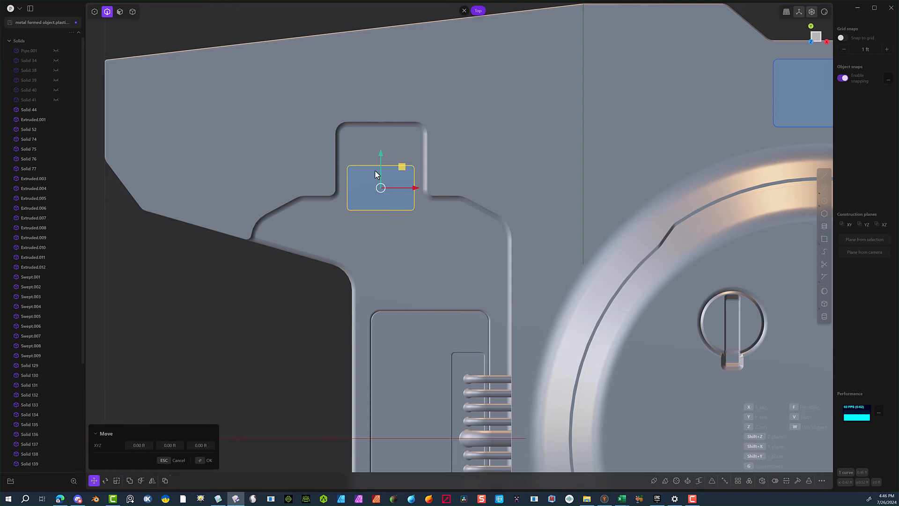
pyautogui.moveTo(380, 155); pyautogui.dragTo(381, 122)
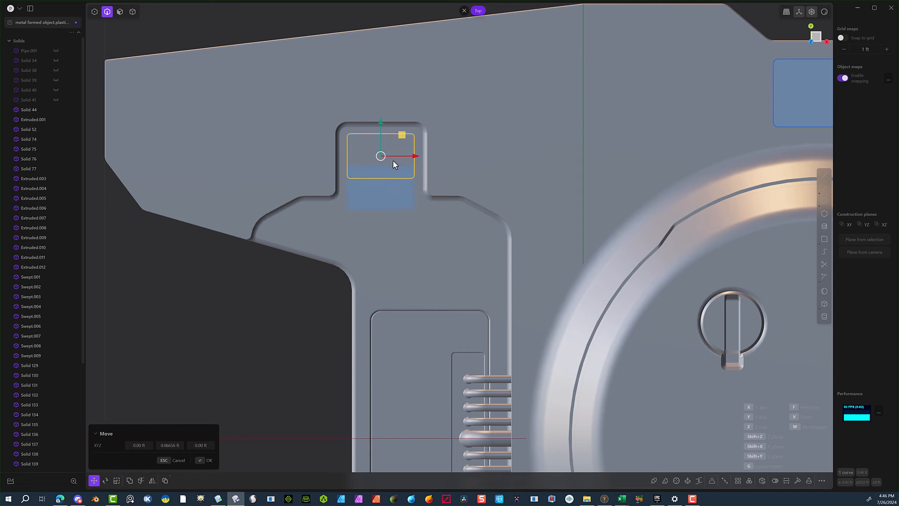
# Mirror the small rectangle across the horizontal centre axis into the lower-left recess.
pyautogui.scroll(-10, 381, 173)
pyautogui.hotkey('alt', 'x')
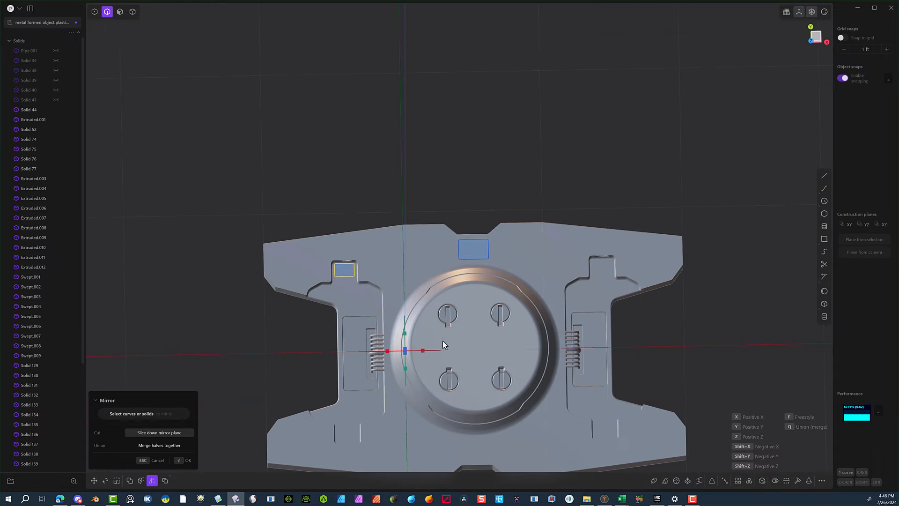
pyautogui.click(405, 335)
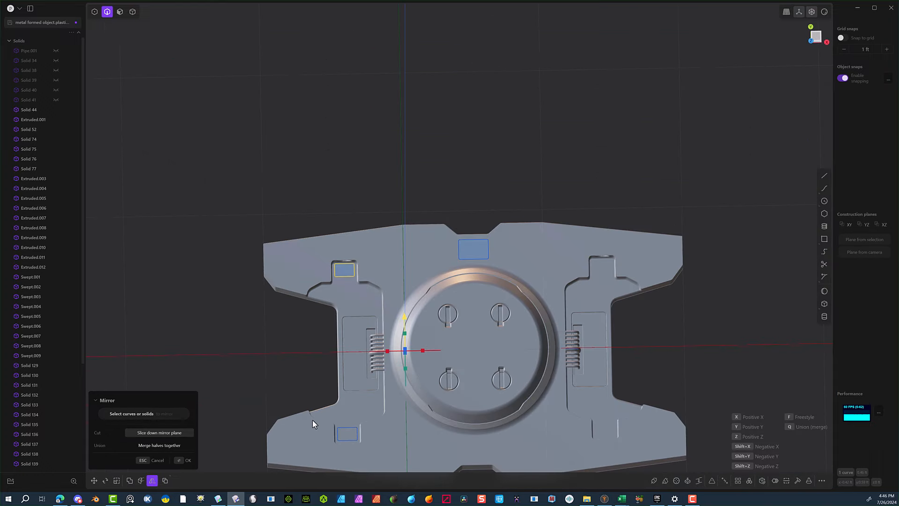
pyautogui.click(185, 460)
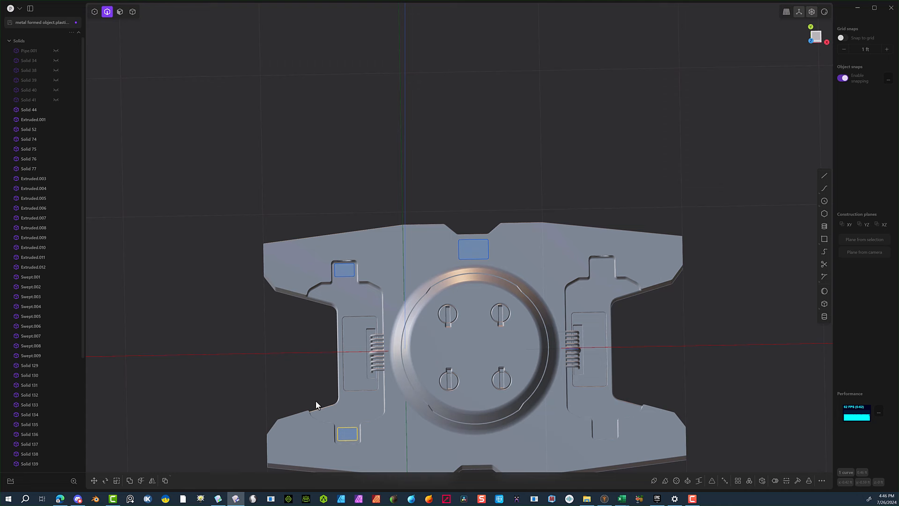
# Mirror both small left rectangles across a vertical plane through the dome's centre into the right recesses.
pyautogui.click(345, 276)
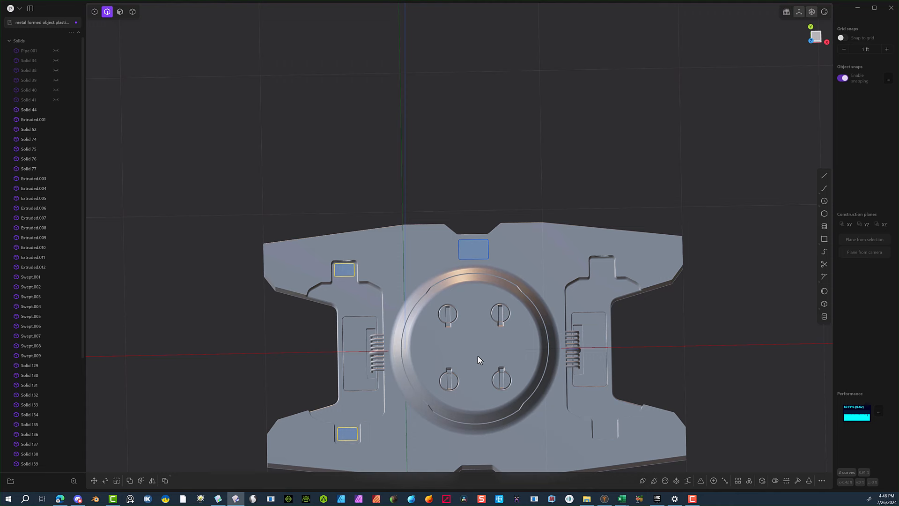
pyautogui.click(152, 480)
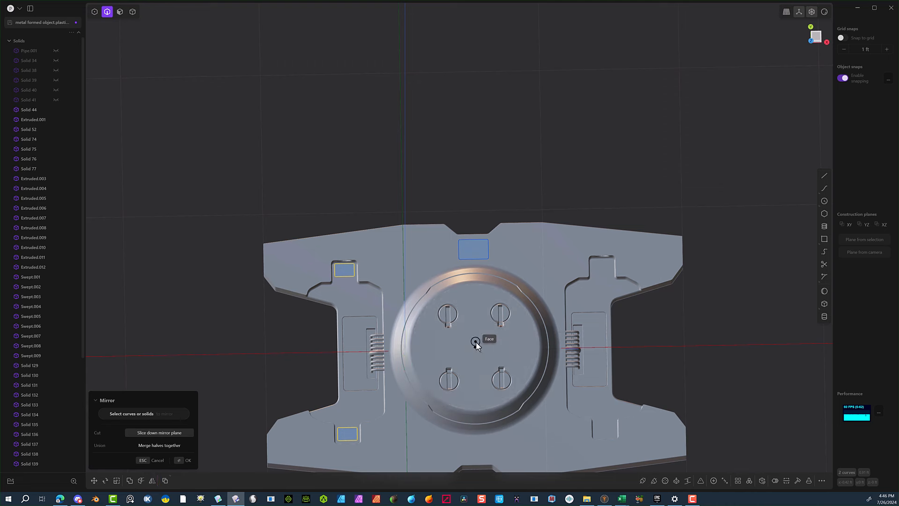
pyautogui.press('f')
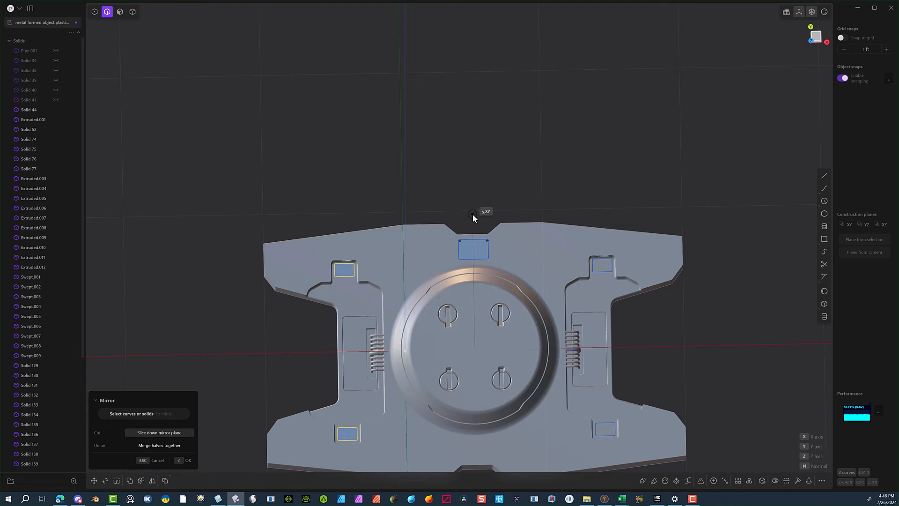
pyautogui.click(473, 215)
pyautogui.press('Return')
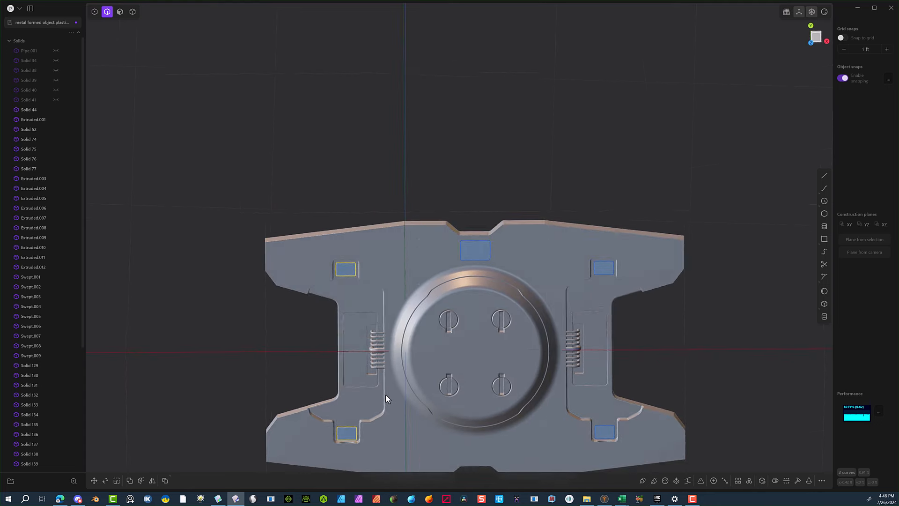
pyautogui.moveTo(386, 394); pyautogui.dragTo(387, 381, button='middle')
pyautogui.click(254, 313)
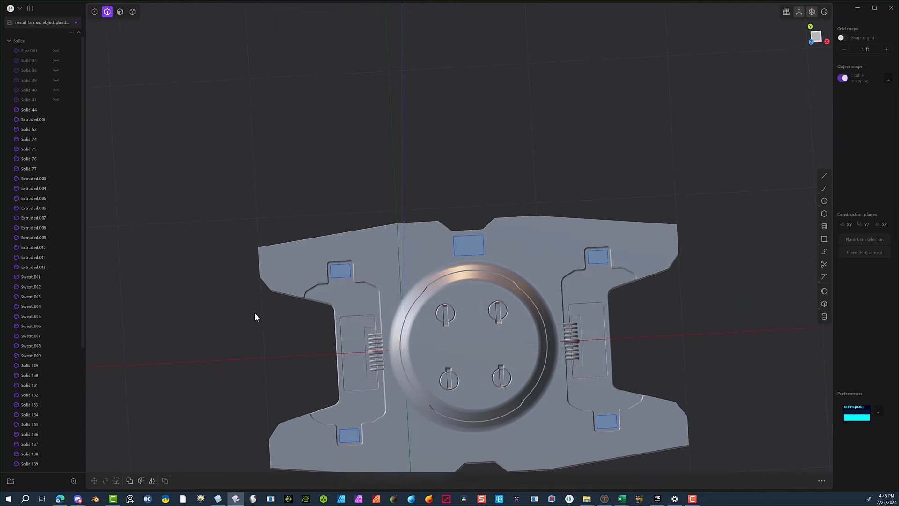
# Mirror the larger rectangle beneath the upper notch across the horizontal centre axis to the lower notch.
pyautogui.click(467, 254)
pyautogui.moveTo(372, 375); pyautogui.dragTo(564, 256, button='middle')
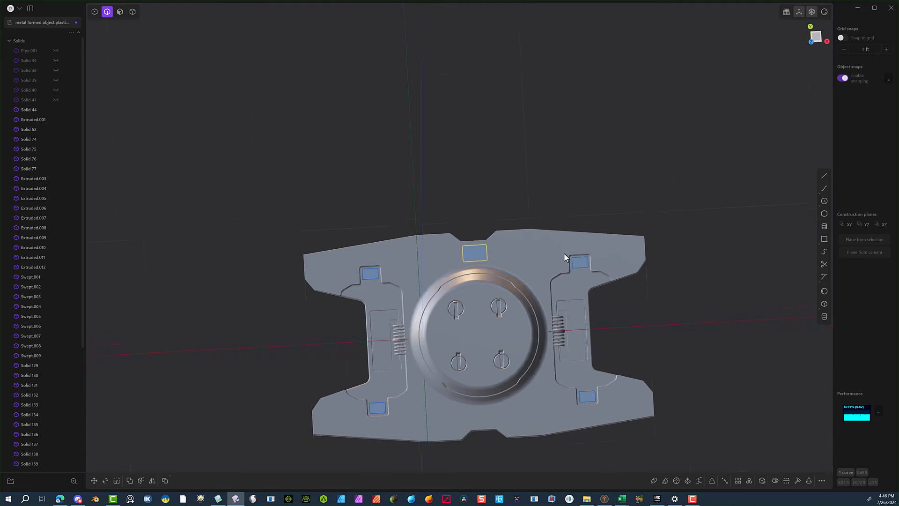
pyautogui.scroll(-1, 564, 257)
pyautogui.click(152, 481)
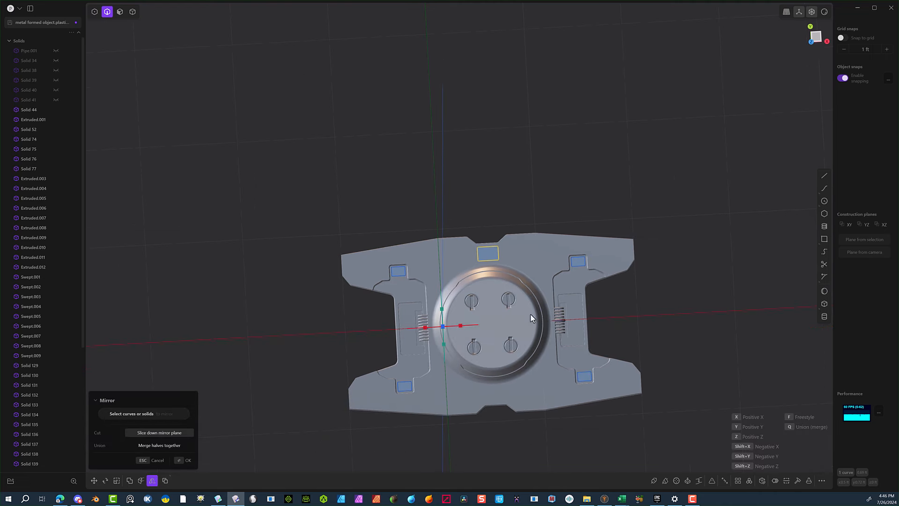
pyautogui.click(442, 309)
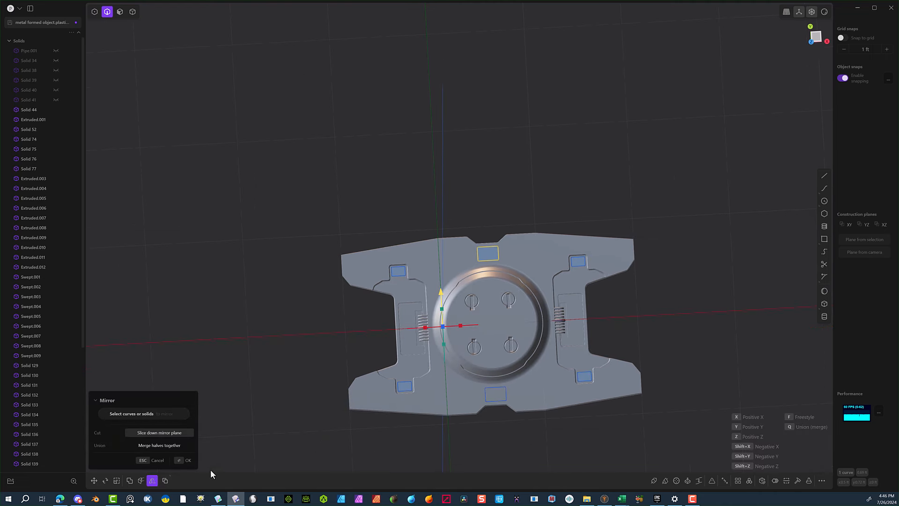
pyautogui.click(182, 459)
# Extrude the four small rectangle regions in the recesses downward about 0.19 ft as separate solids.
pyautogui.scroll(6, 409, 338)
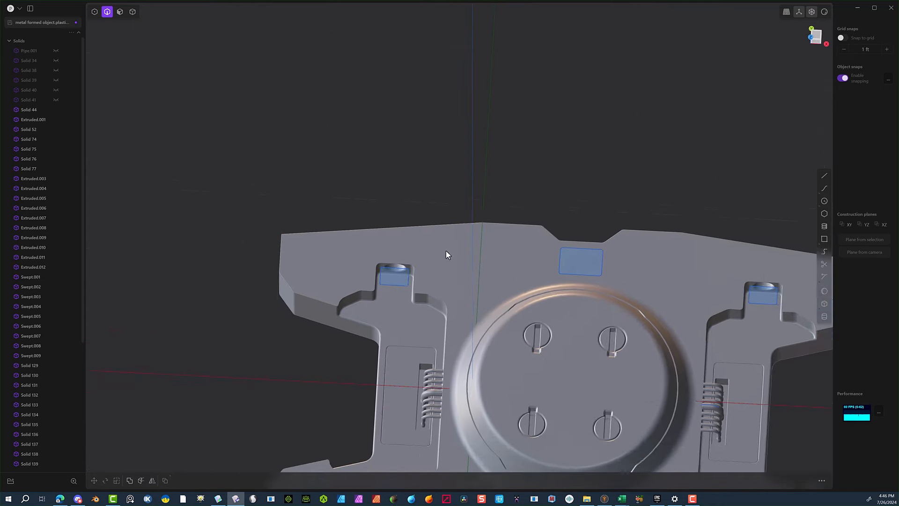
pyautogui.moveTo(395, 278); pyautogui.dragTo(378, 197, button='middle')
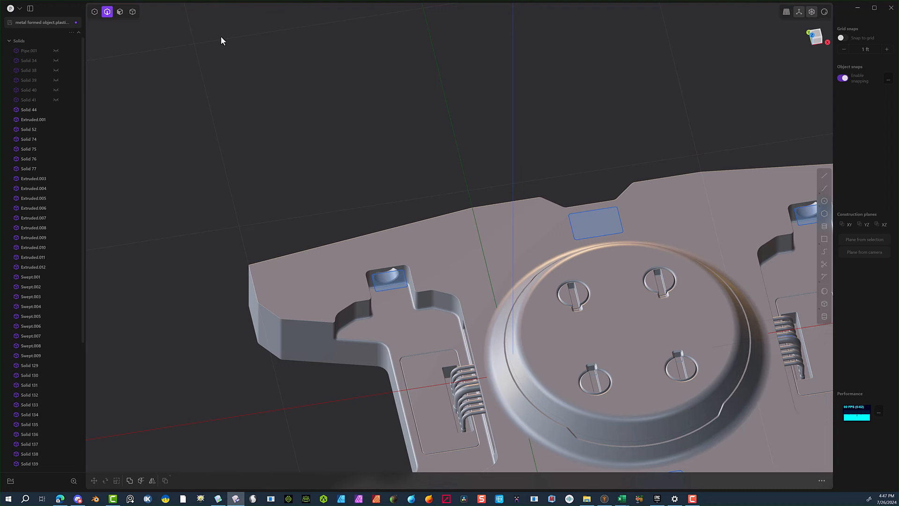
pyautogui.click(119, 12)
pyautogui.press('x')
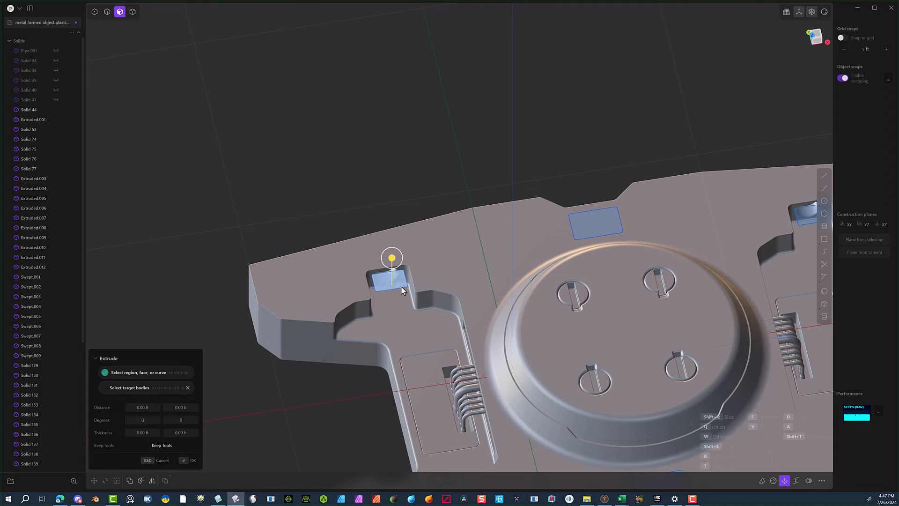
pyautogui.scroll(-4, 414, 324)
pyautogui.scroll(-1, 447, 326)
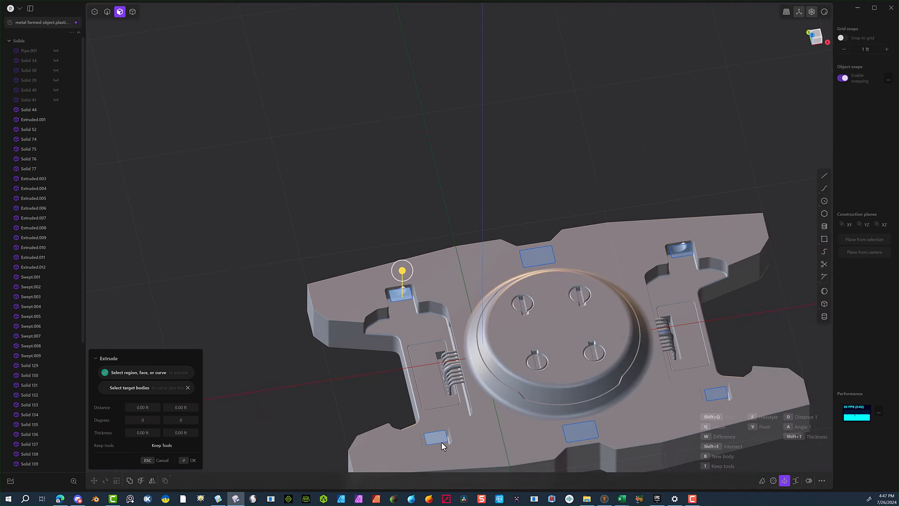
pyautogui.click(441, 442)
pyautogui.click(716, 394)
pyautogui.click(681, 251)
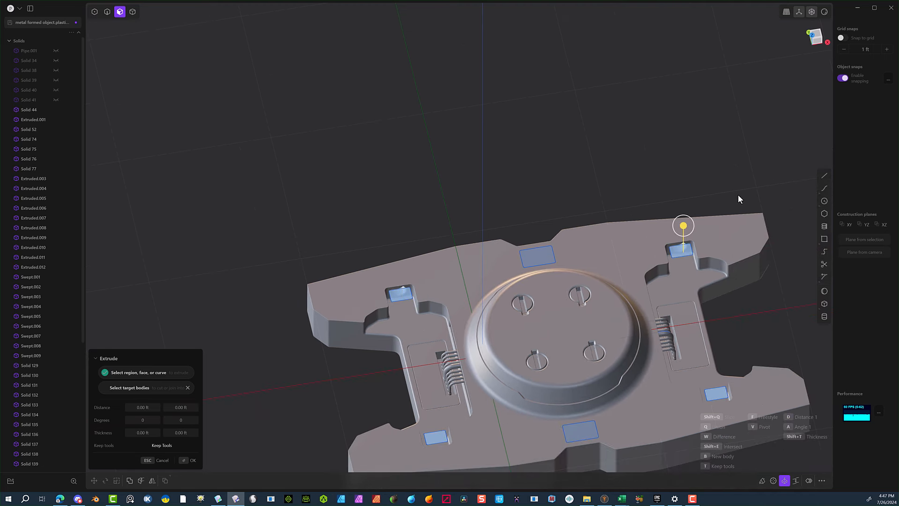
pyautogui.moveTo(684, 226); pyautogui.dragTo(683, 243)
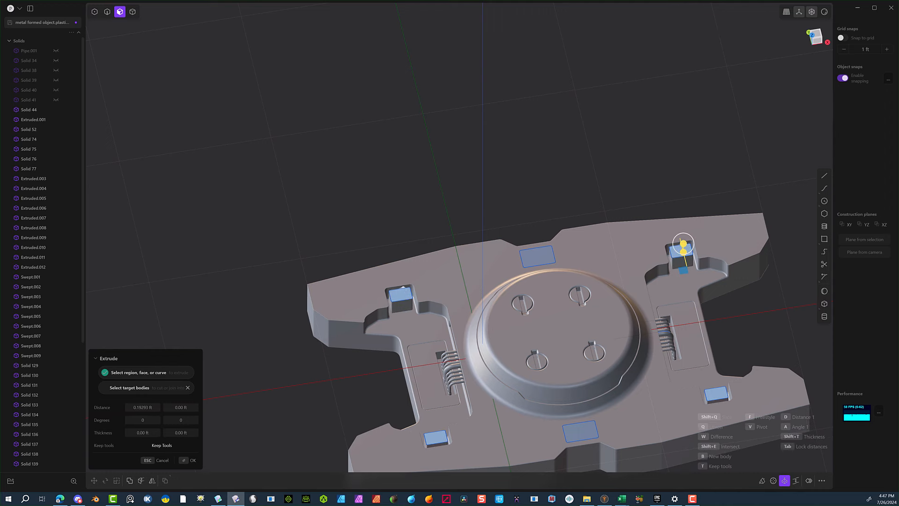
pyautogui.click(187, 460)
pyautogui.scroll(2, 220, 386)
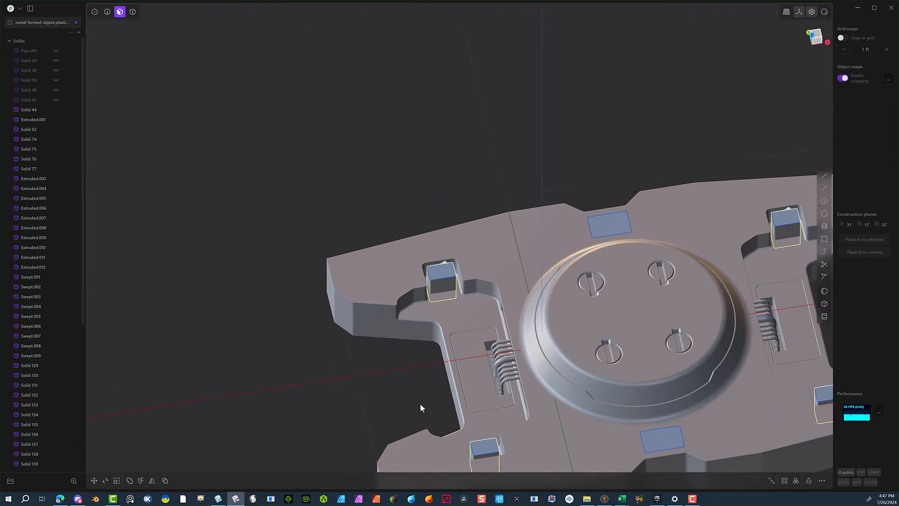
# Slice the metal base body with the four small extruded blocks in the handle recesses.
pyautogui.click(304, 372)
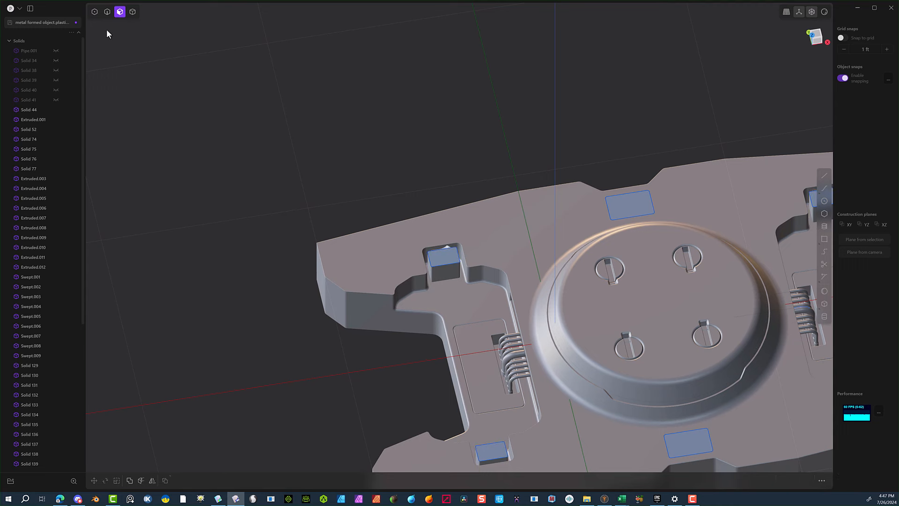
pyautogui.click(132, 14)
pyautogui.click(459, 285)
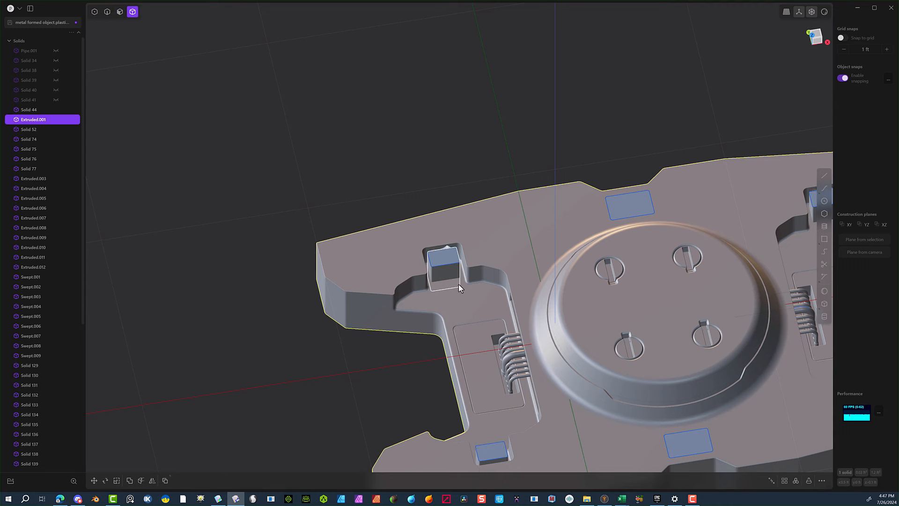
pyautogui.click(442, 278)
pyautogui.keyDown('shift'); pyautogui.click(482, 458); pyautogui.keyUp('shift')
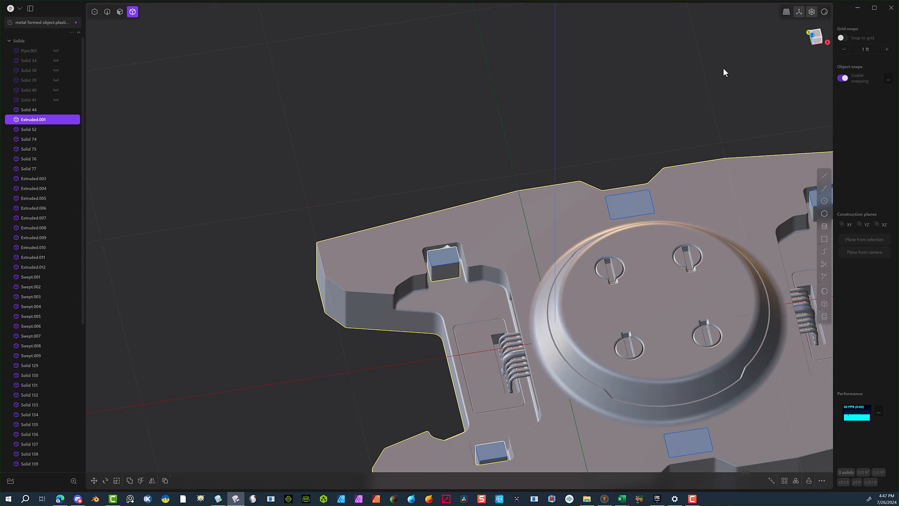
pyautogui.keyDown('shift'); pyautogui.moveTo(722, 70); pyautogui.dragTo(454, 82, button='middle'); pyautogui.keyUp('shift')
pyautogui.keyDown('shift'); pyautogui.click(558, 224); pyautogui.keyUp('shift')
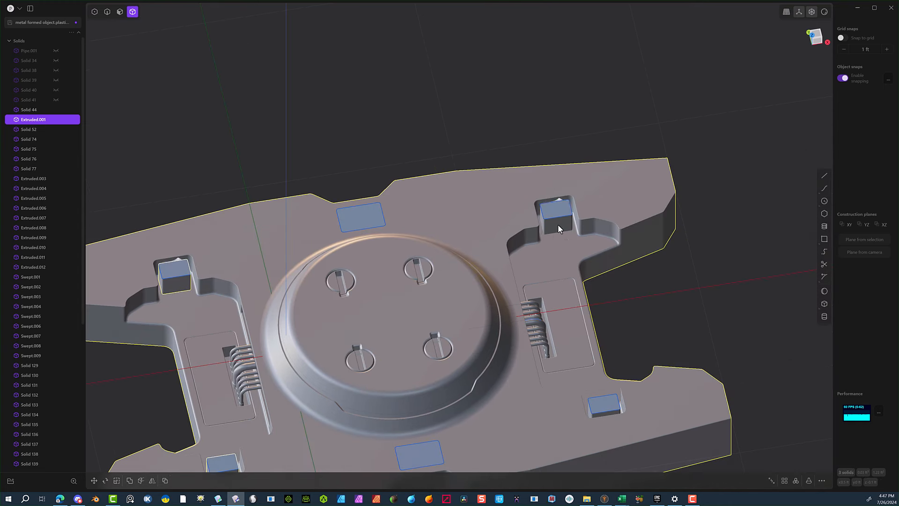
pyautogui.keyDown('shift'); pyautogui.click(600, 403); pyautogui.keyUp('shift')
pyautogui.press('q')
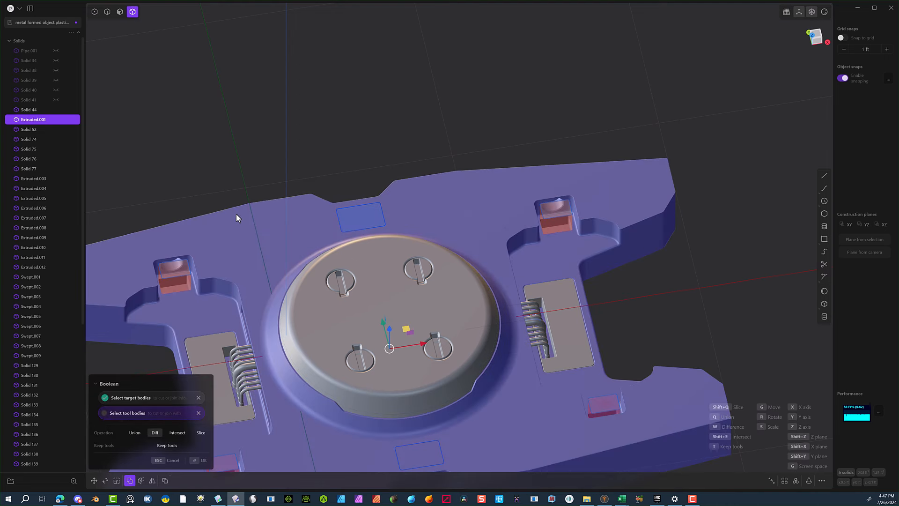
pyautogui.hotkey('shift', 'q')
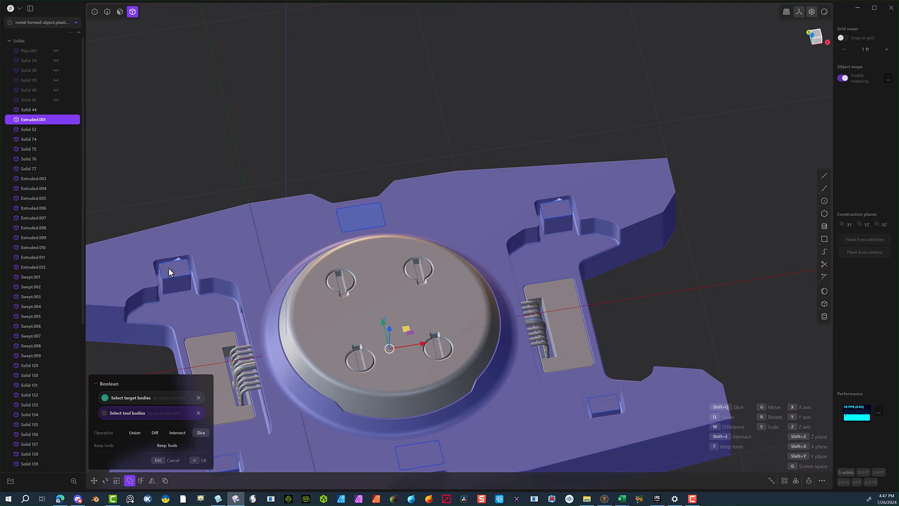
pyautogui.click(196, 462)
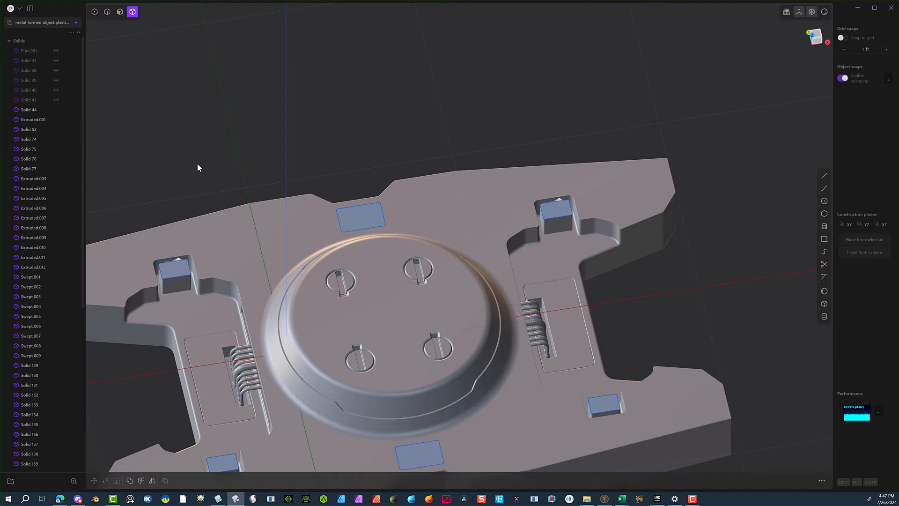
# Delete the leftover upper blocks and lower the four remaining recess inserts by about 0.014 ft along Z.
pyautogui.click(174, 286)
pyautogui.press('Delete')
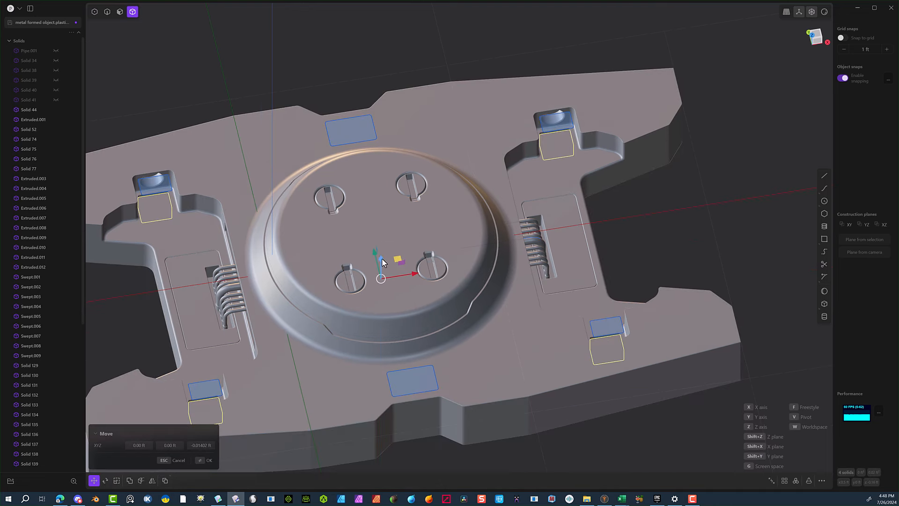
pyautogui.click(176, 461)
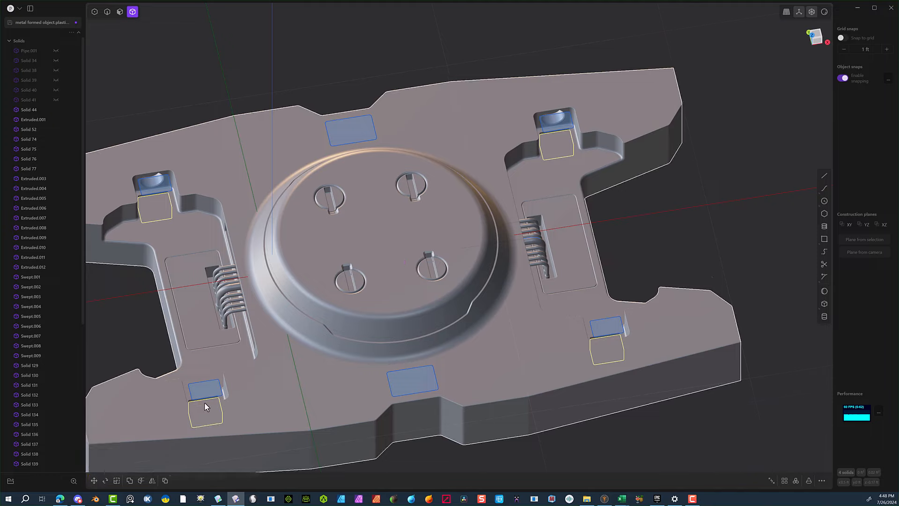
# Scale the small rounded rectangle in the upper-left recess uniformly to about 0.94 in the top view.
pyautogui.moveTo(204, 401); pyautogui.dragTo(161, 339, button='middle')
pyautogui.scroll(4, 221, 189)
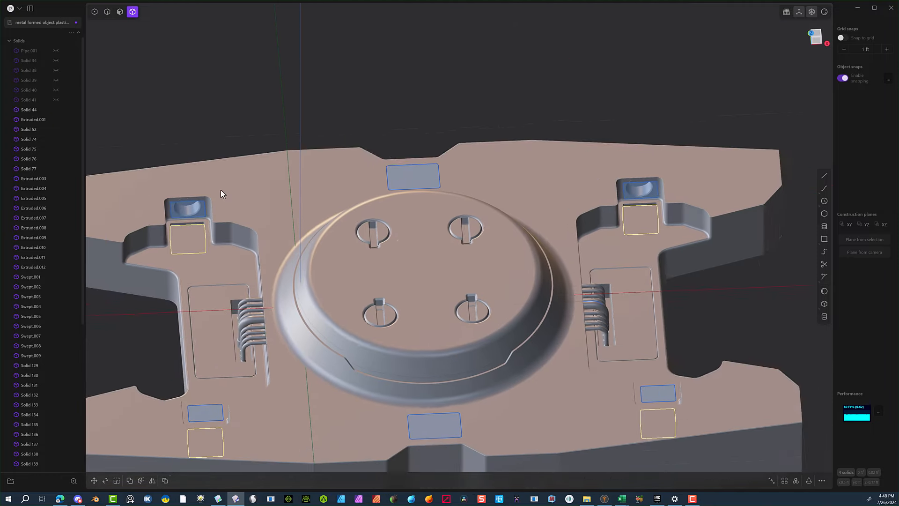
pyautogui.scroll(-1, 137, 332)
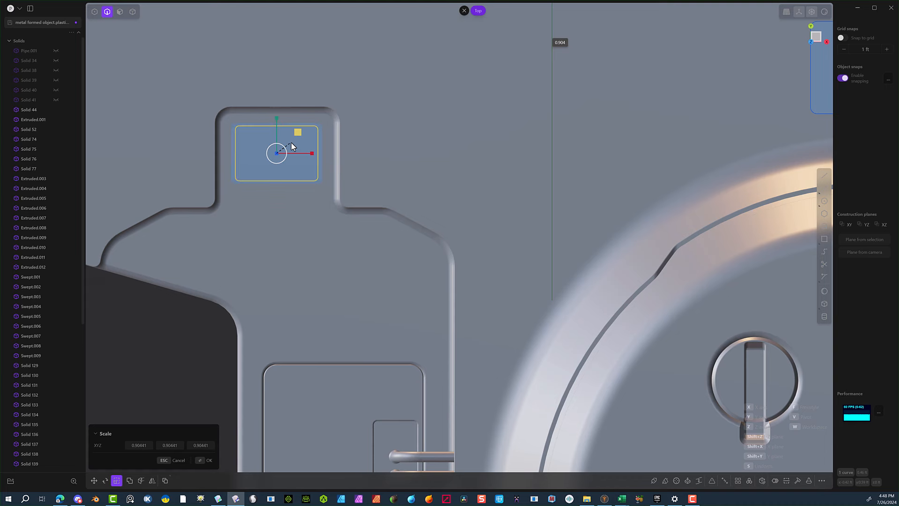
pyautogui.click(292, 142)
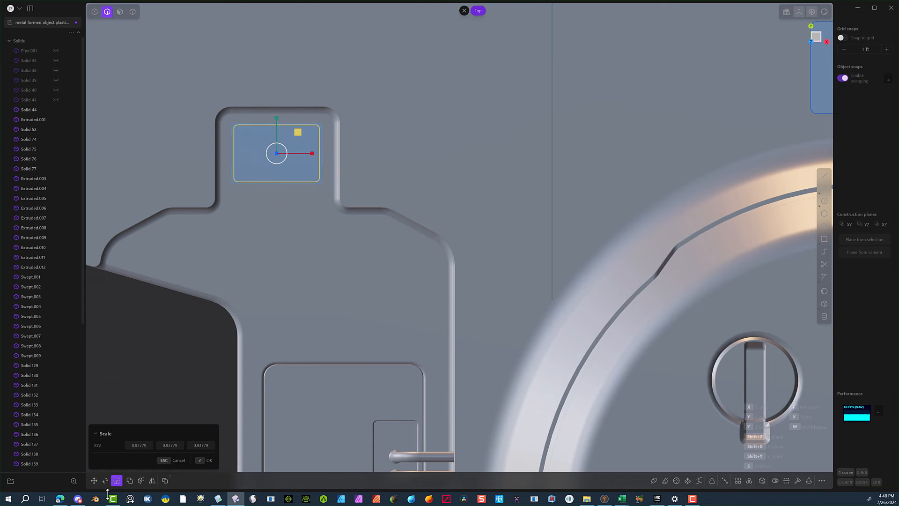
pyautogui.press('Return')
# Extrude the scaled rectangle region in the upper-left recess downward about 0.2 ft through the insert as a separate solid.
pyautogui.moveTo(141, 421); pyautogui.dragTo(188, 325, button='middle')
pyautogui.scroll(-1, 220, 352)
pyautogui.scroll(-2, 220, 355)
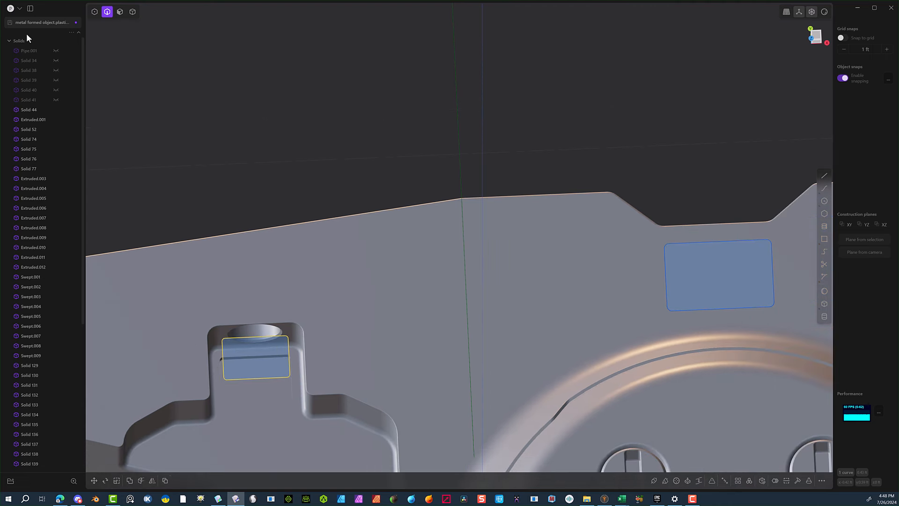
pyautogui.click(120, 12)
pyautogui.press('e')
pyautogui.moveTo(243, 342); pyautogui.dragTo(252, 374)
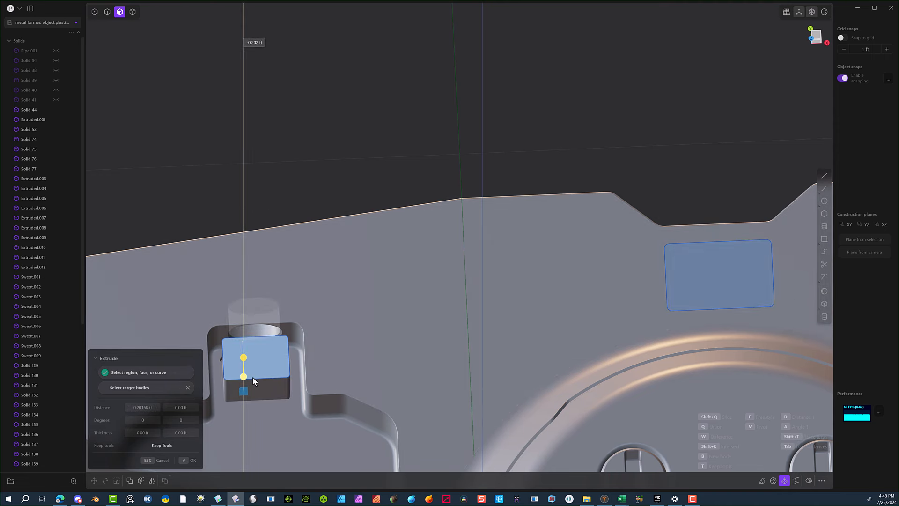
pyautogui.click(188, 460)
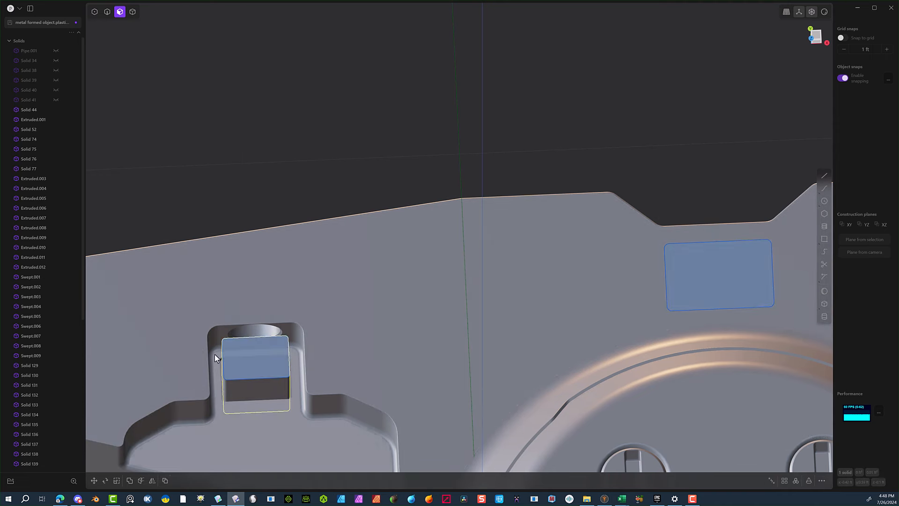
# Slice the upper-left recess insert with the newly extruded smaller block.
pyautogui.click(132, 11)
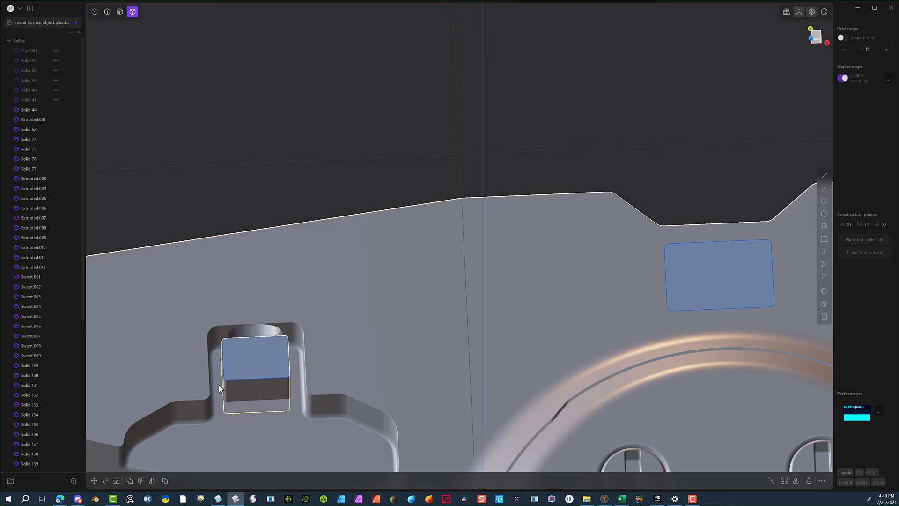
pyautogui.click(220, 369)
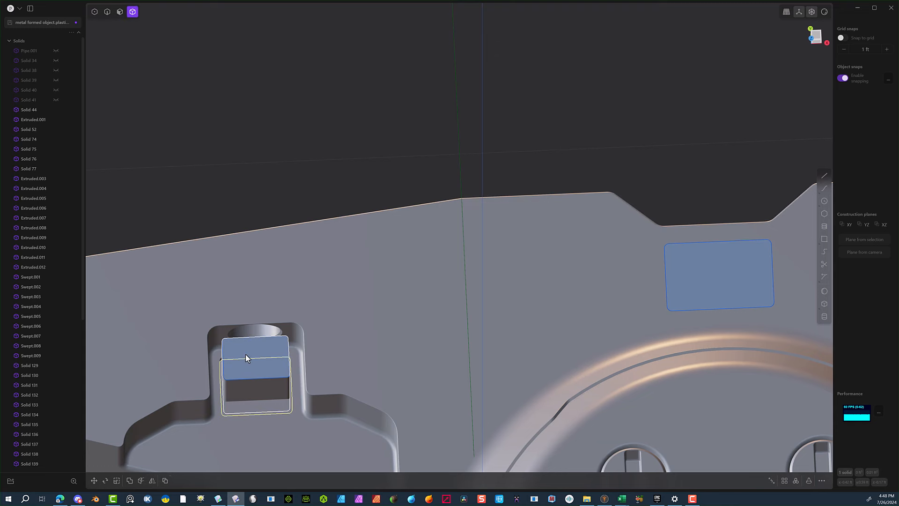
pyautogui.click(245, 354)
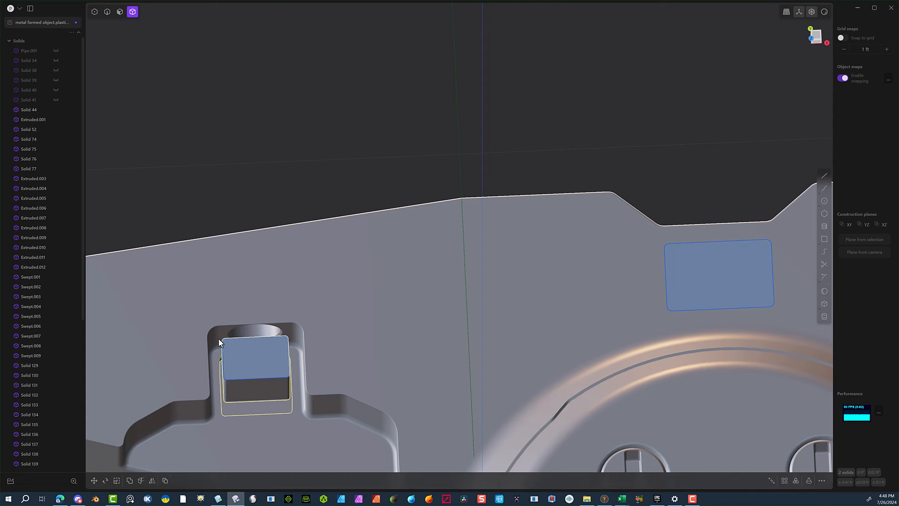
pyautogui.press('q')
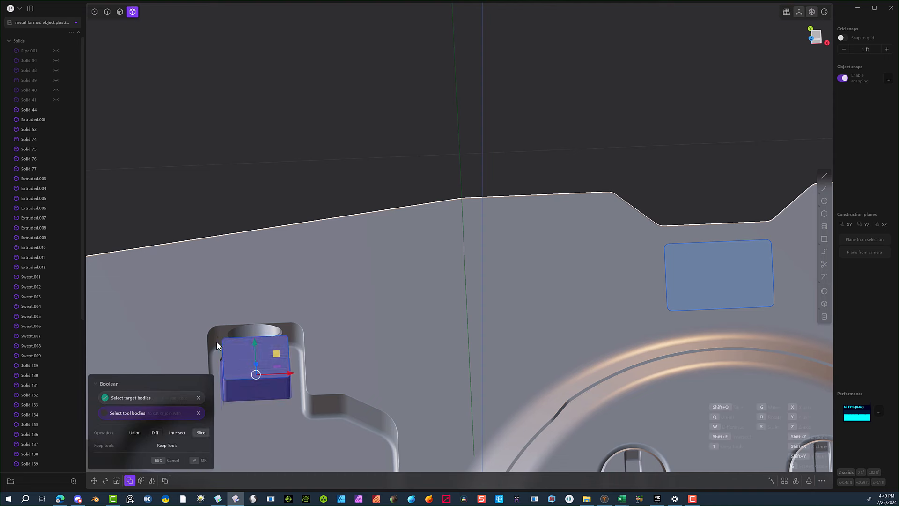
pyautogui.click(199, 460)
# Delete the leftover block above the upper-left insert, and remove the small rounded rectangle curve above it.
pyautogui.click(237, 184)
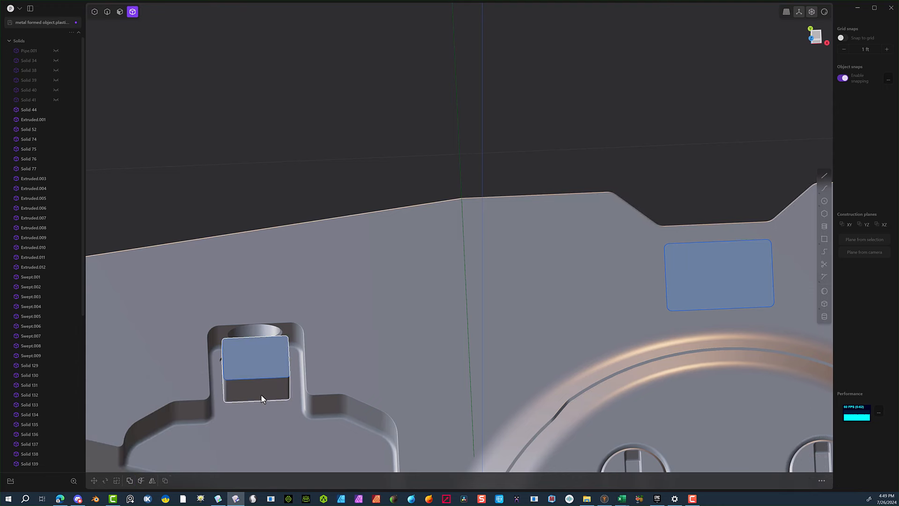
pyautogui.click(257, 389)
pyautogui.press('Delete')
pyautogui.scroll(8, 273, 360)
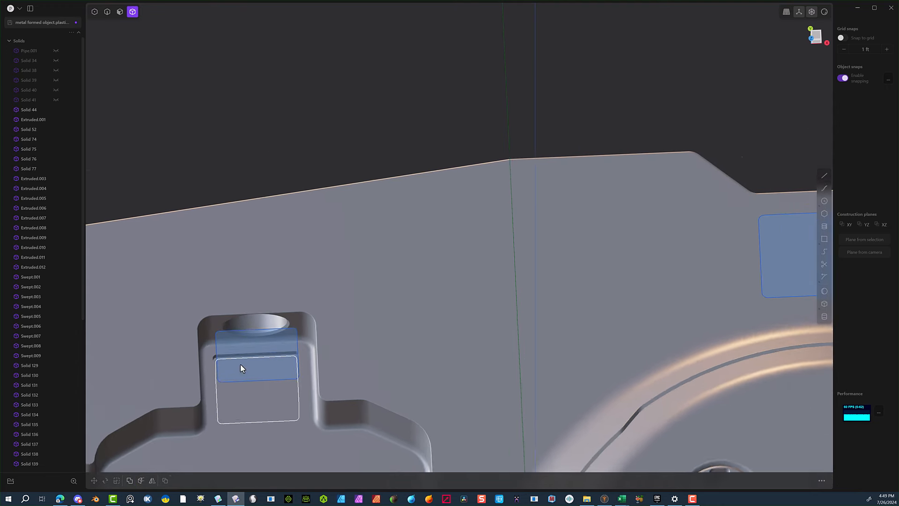
pyautogui.moveTo(248, 300); pyautogui.dragTo(255, 201, button='middle')
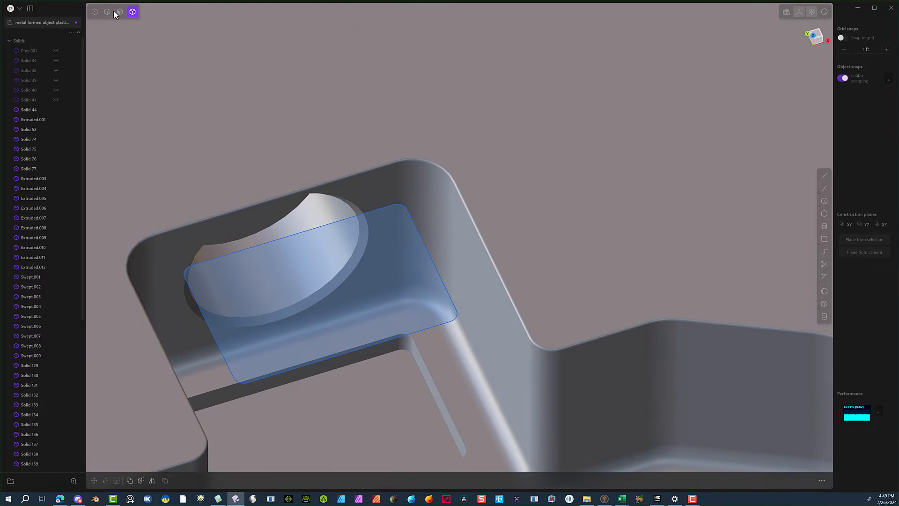
pyautogui.press('4')
pyautogui.click(241, 255)
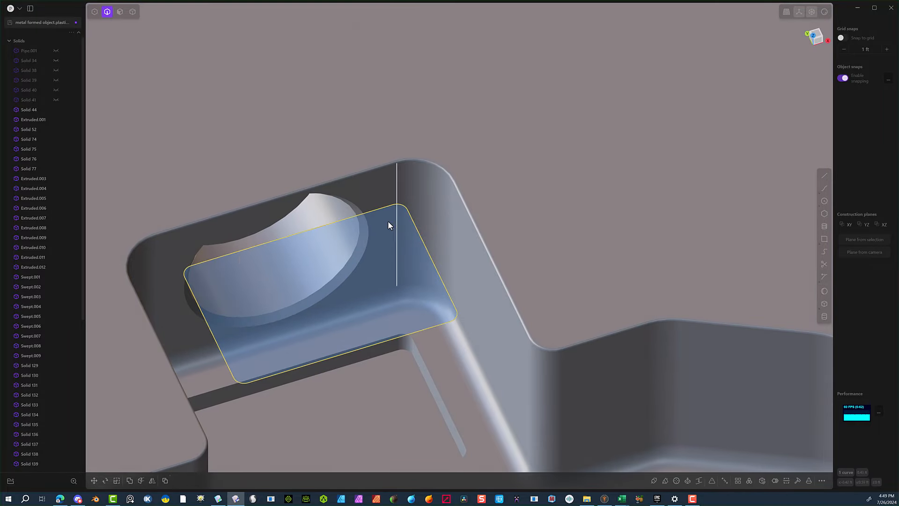
pyautogui.press('Delete')
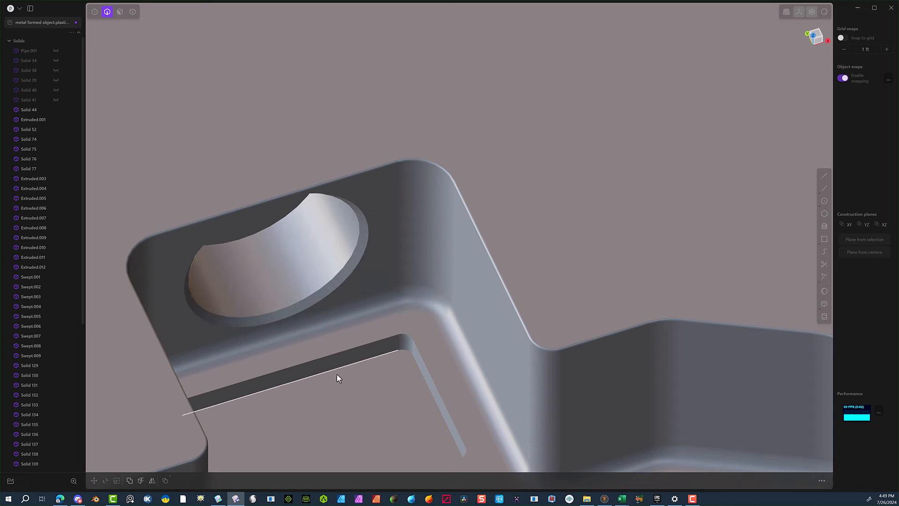
# Raise the top face of the narrow rim around the upper-left recess insert with Offset face.
pyautogui.click(117, 12)
pyautogui.click(406, 358)
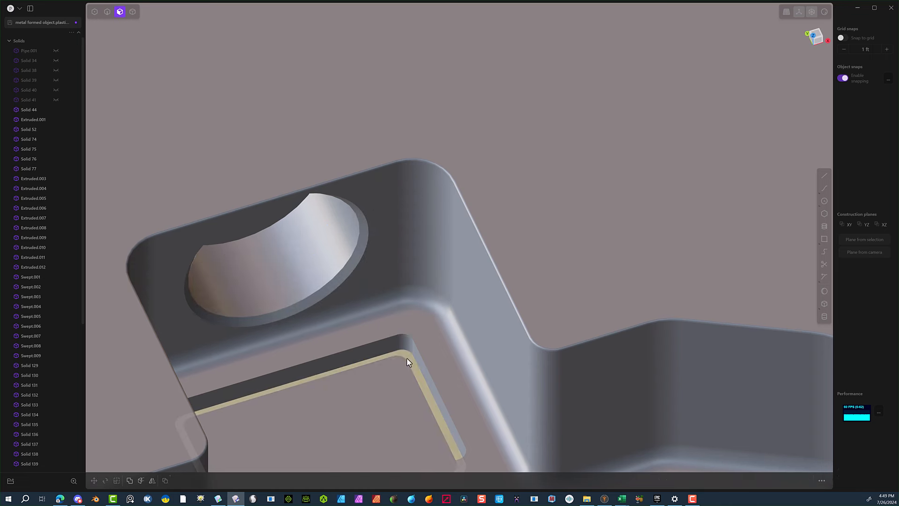
pyautogui.press('o')
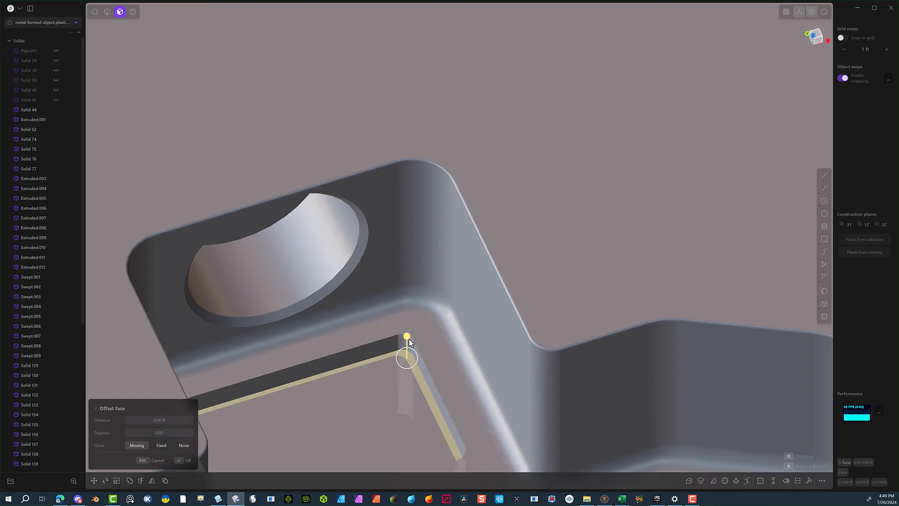
pyautogui.moveTo(406, 335); pyautogui.dragTo(418, 322)
pyautogui.click(188, 460)
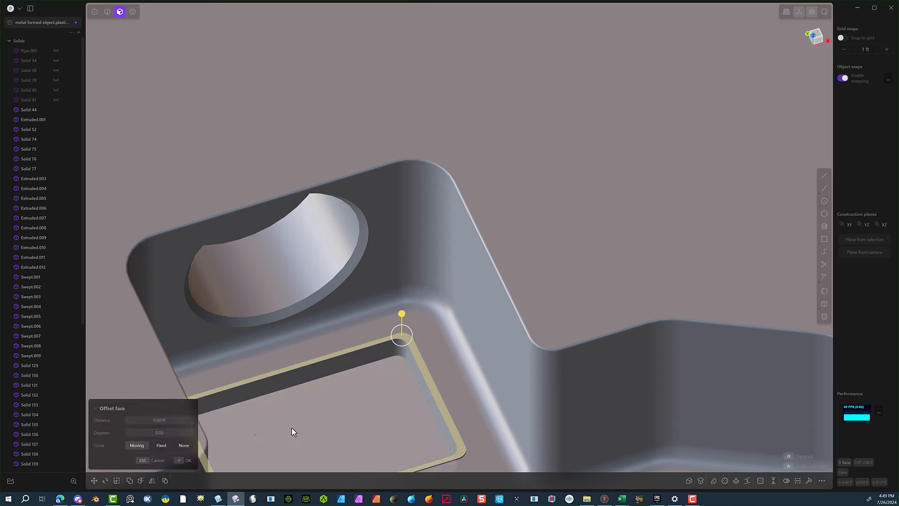
# Raise the inner panel's face in the upper-left recess with Offset face to just below the rim.
pyautogui.click(294, 426)
pyautogui.moveTo(293, 405); pyautogui.dragTo(296, 393)
pyautogui.click(180, 460)
pyautogui.click(375, 359)
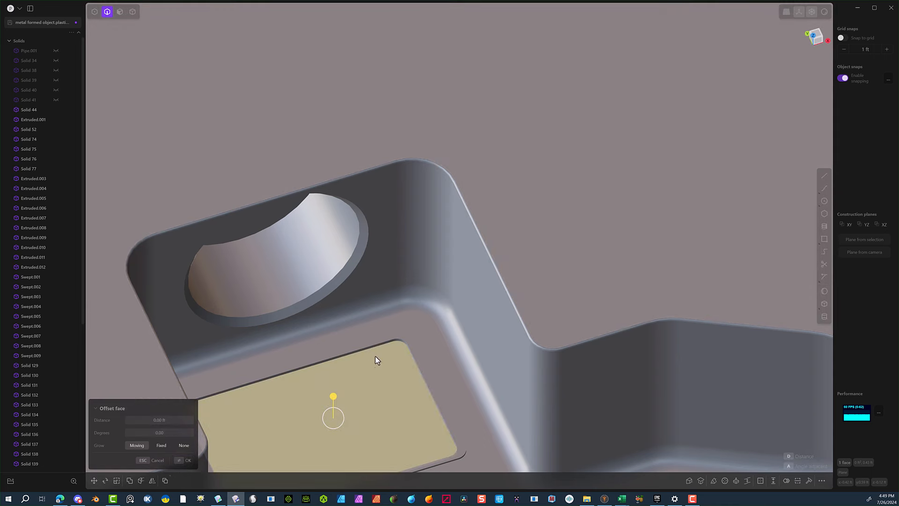
pyautogui.click(184, 460)
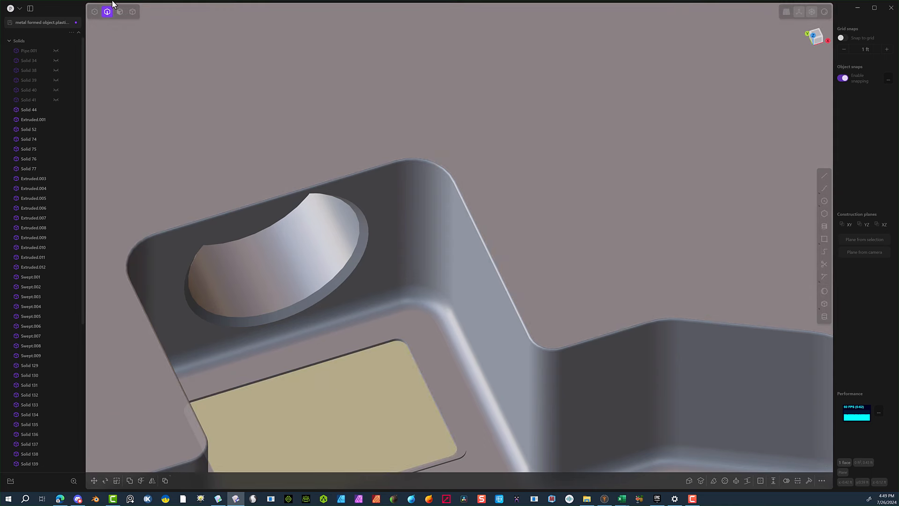
# Chamfer the raised inner panel's edge in the upper-left recess by about 0.0016 ft.
pyautogui.click(387, 344)
pyautogui.press('f')
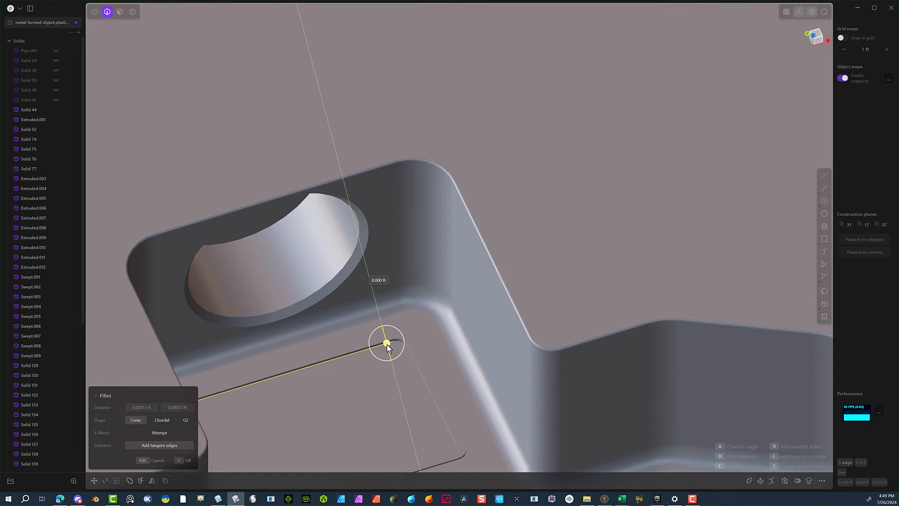
pyautogui.moveTo(386, 345); pyautogui.dragTo(386, 346)
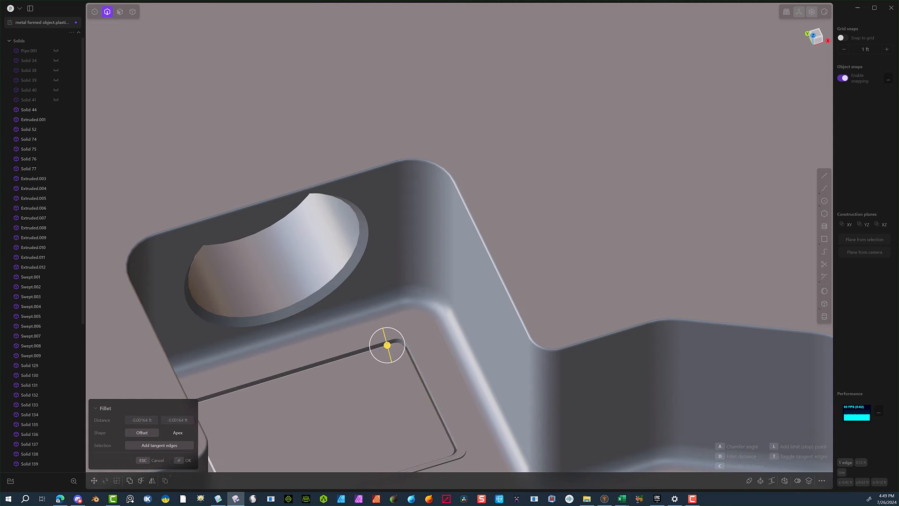
pyautogui.click(186, 460)
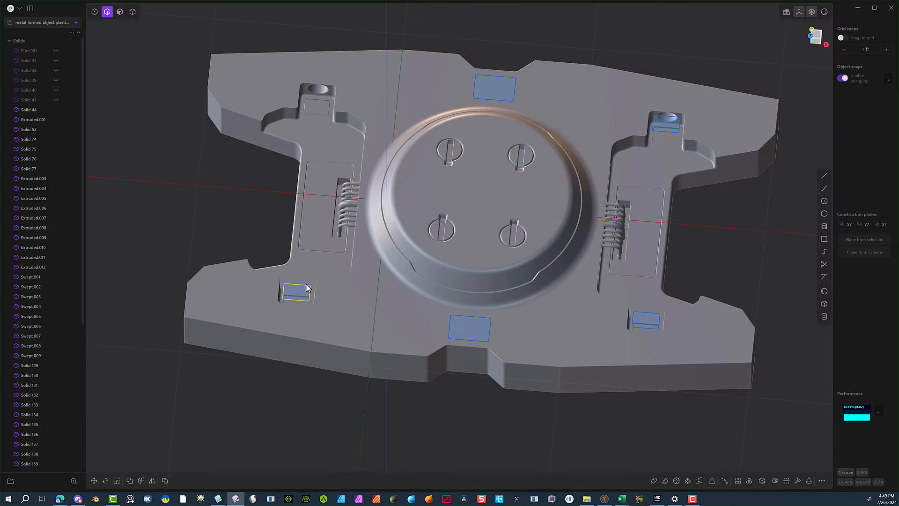
# Delete the three remaining small rectangle curves in the other recesses and the plain inserts in the right-hand recesses.
pyautogui.press('Escape')
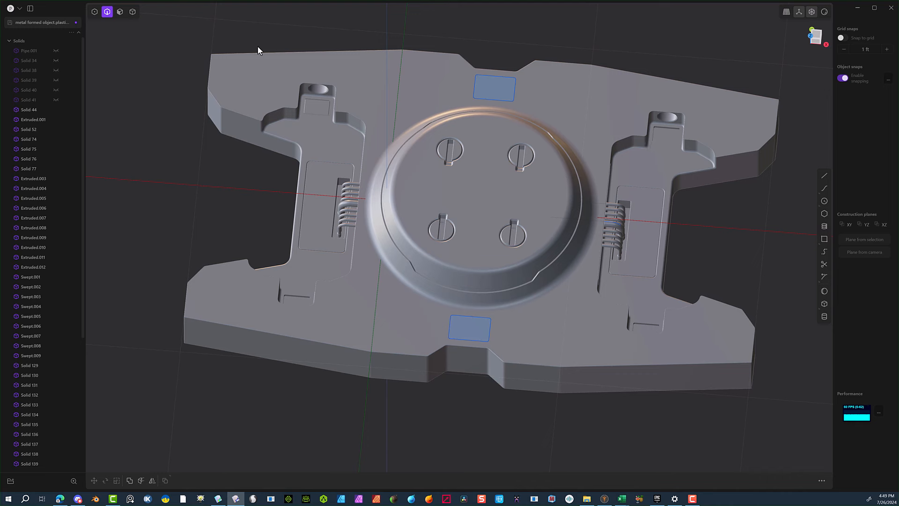
pyautogui.click(132, 12)
pyautogui.click(268, 94)
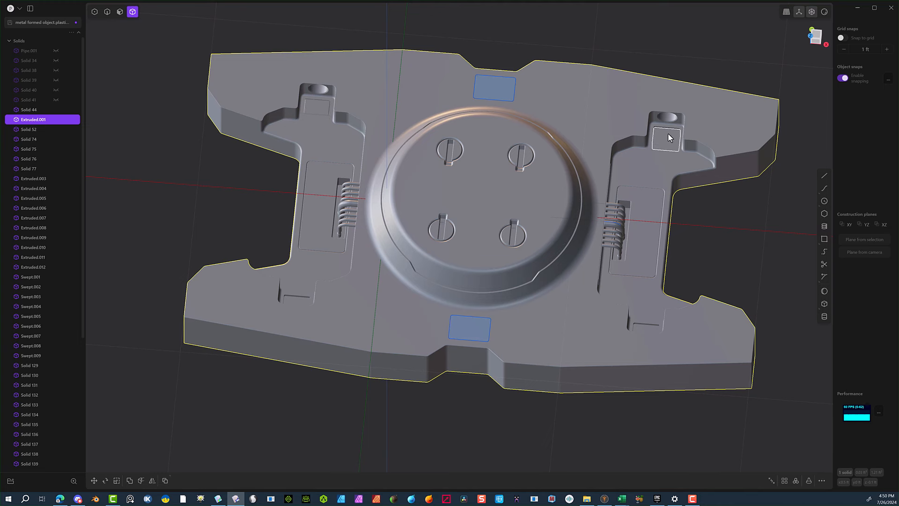
pyautogui.press('Escape')
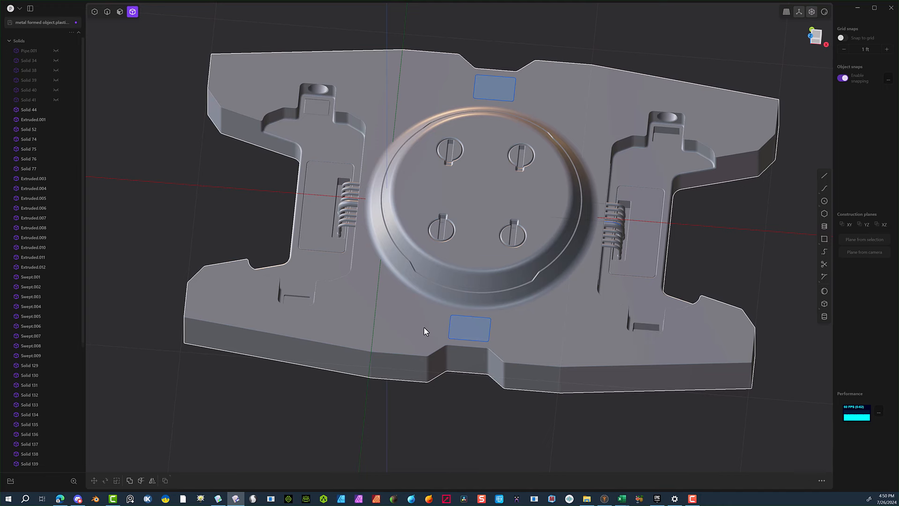
# Mirror the rim and inner panel from the upper-left recess across the horizontal centreline into the lower-left recess.
pyautogui.click(312, 110)
pyautogui.scroll(10, 314, 108)
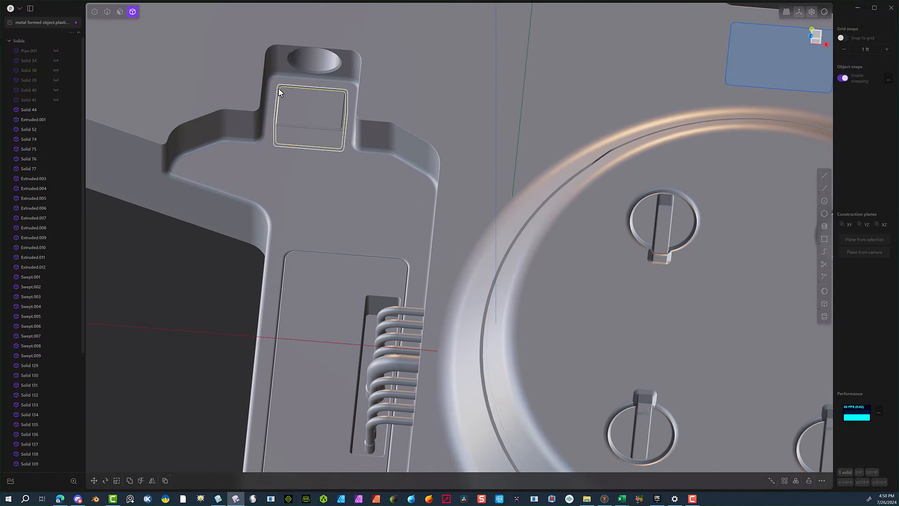
pyautogui.scroll(-3, 279, 92)
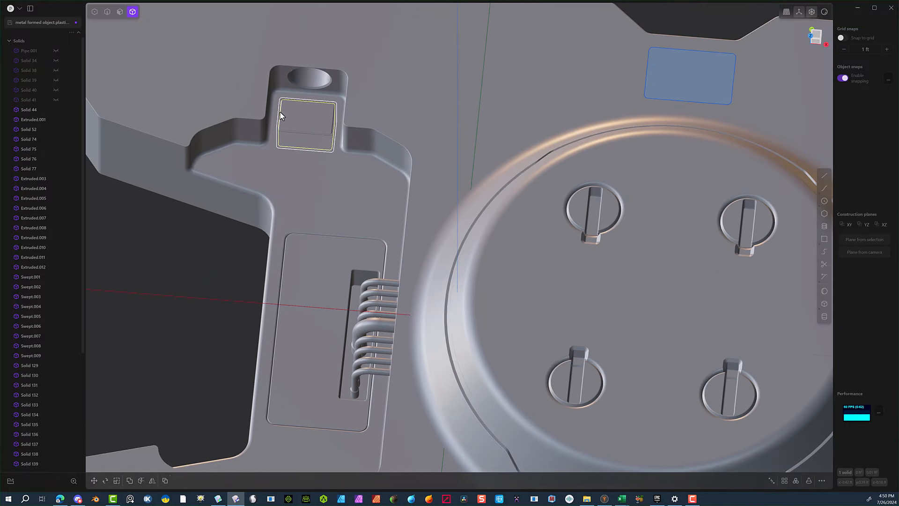
pyautogui.press('7')
pyautogui.click(152, 480)
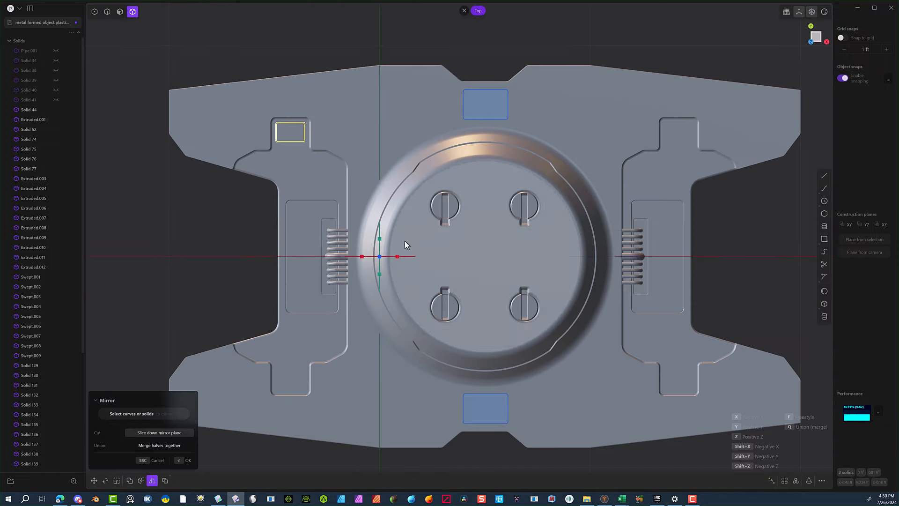
pyautogui.click(380, 238)
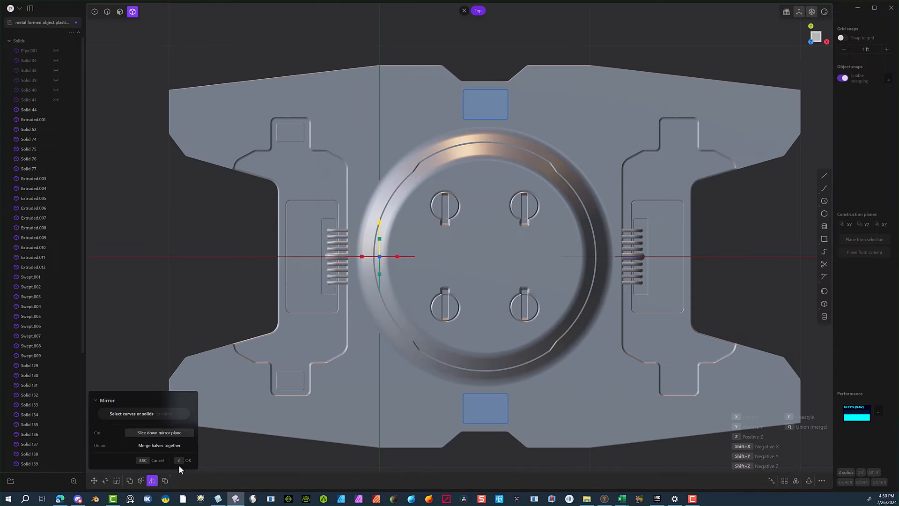
pyautogui.click(182, 460)
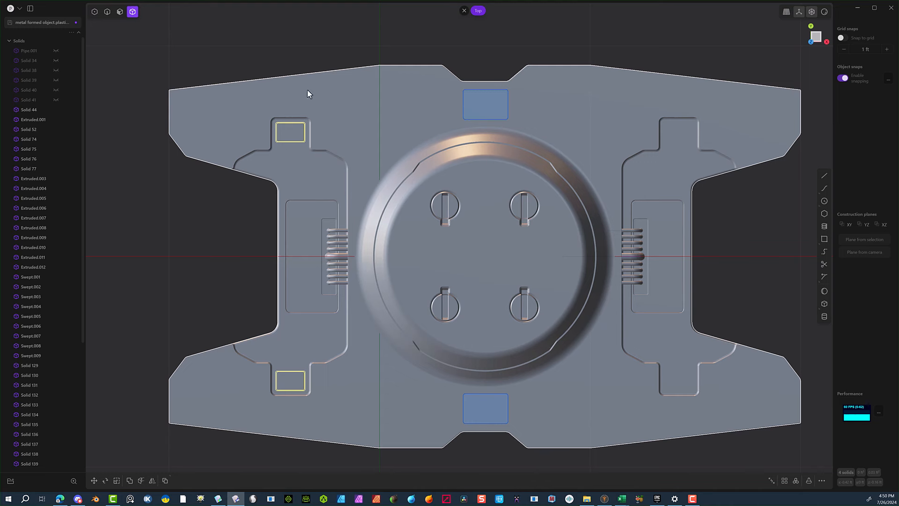
# Mirror the left recesses' rims and panels into the right-hand recesses, using a freestyle mirror plane through the dome's centre.
pyautogui.click(153, 480)
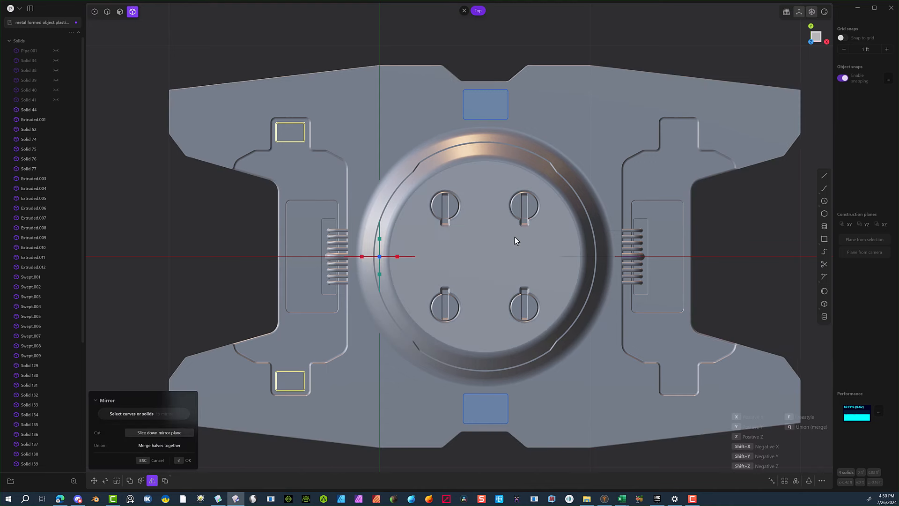
pyautogui.press('f')
pyautogui.click(485, 257)
pyautogui.click(485, 277)
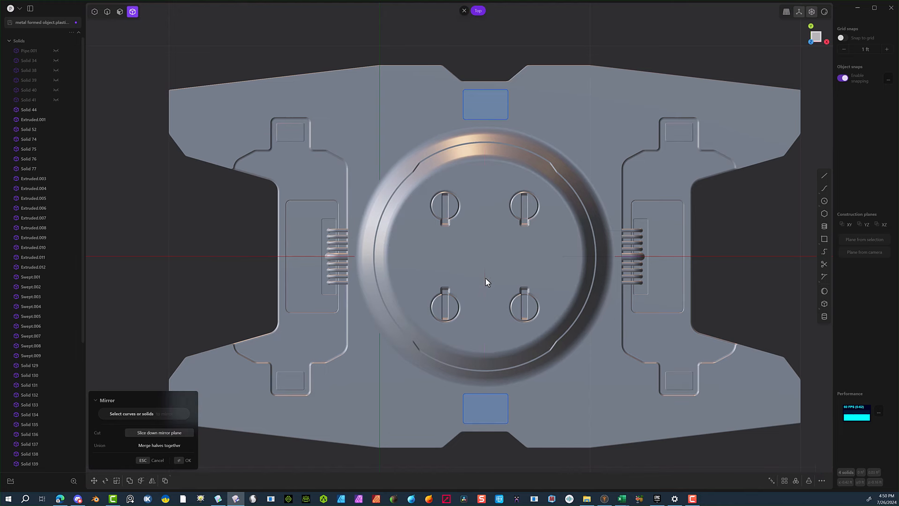
pyautogui.click(189, 459)
# Extrude the two rectangles between the dome and the edge notches downward into the plate.
pyautogui.click(120, 12)
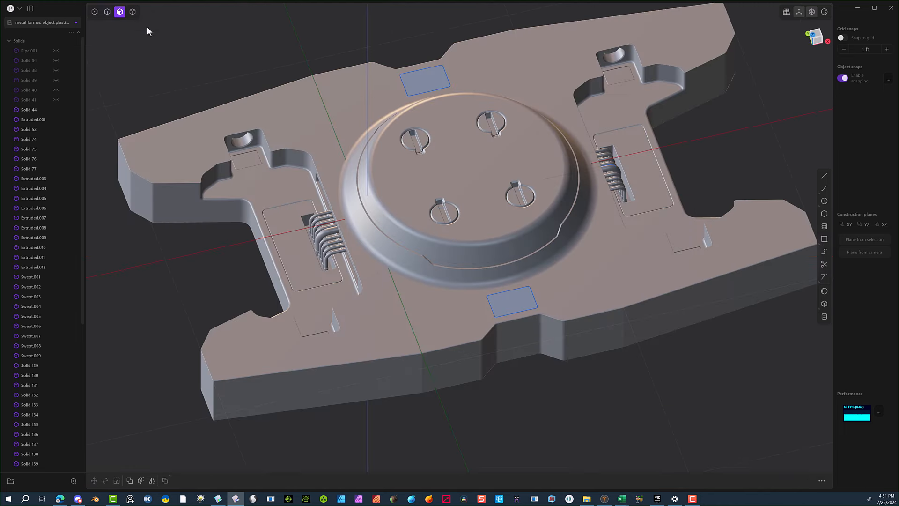
pyautogui.press('e')
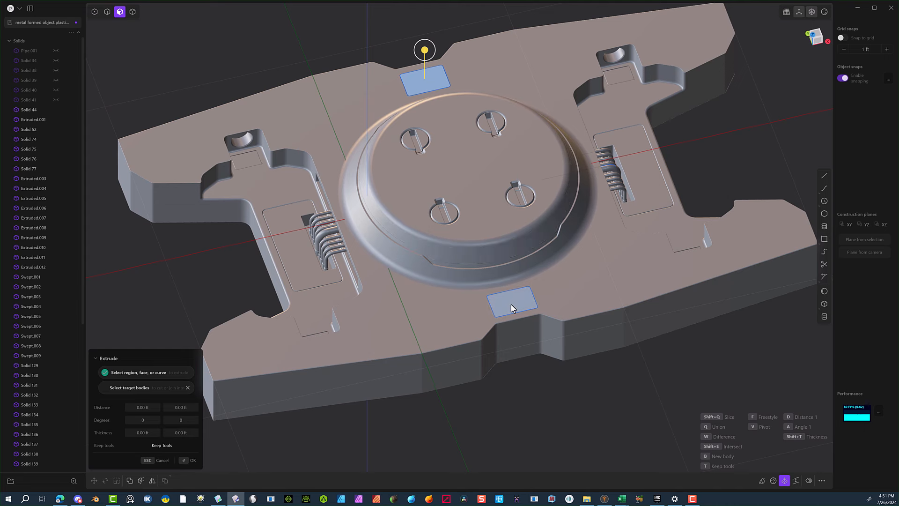
pyautogui.click(511, 306)
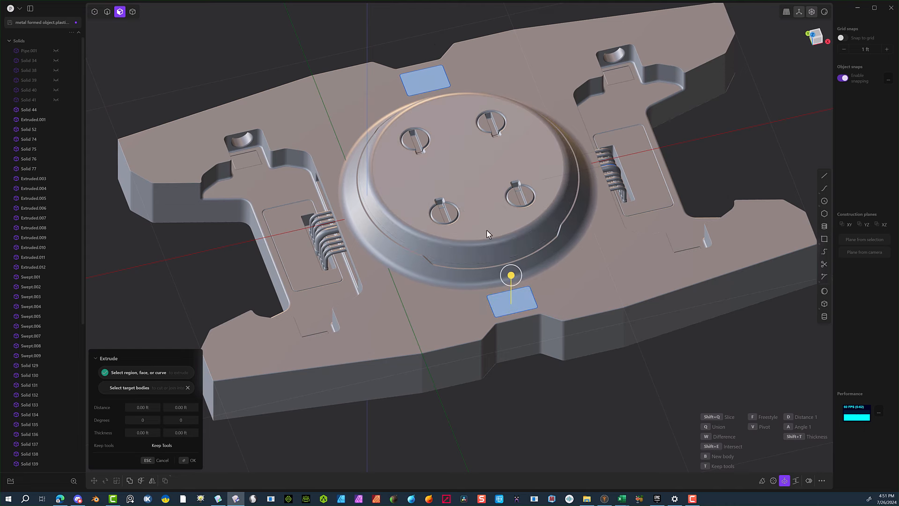
pyautogui.moveTo(513, 282); pyautogui.dragTo(514, 299)
pyautogui.click(184, 463)
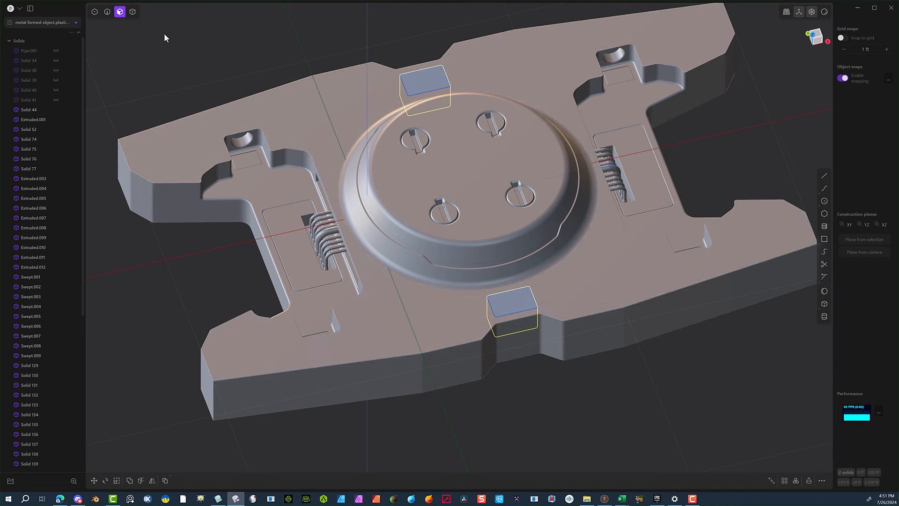
# Slice the main plate with the two extruded rectangular blocks using a Boolean.
pyautogui.click(133, 12)
pyautogui.click(608, 240)
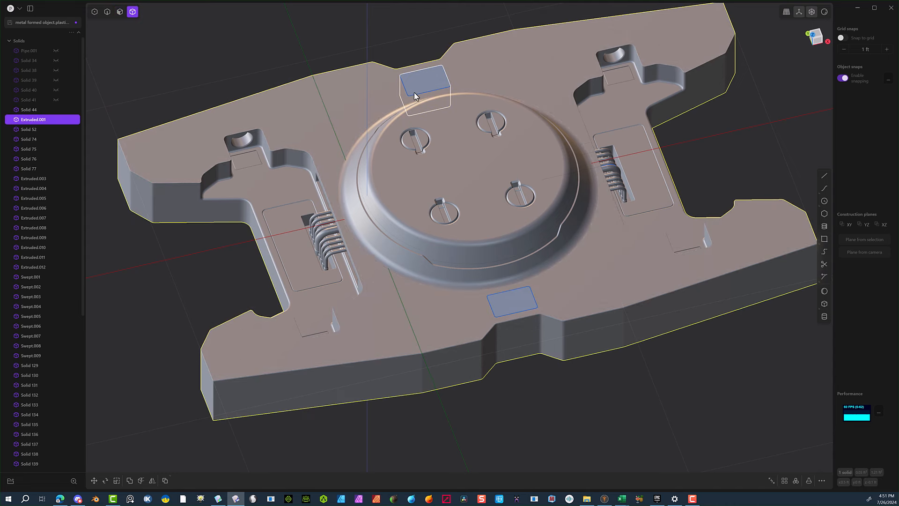
pyautogui.click(430, 87)
pyautogui.hotkey('shift', 'b')
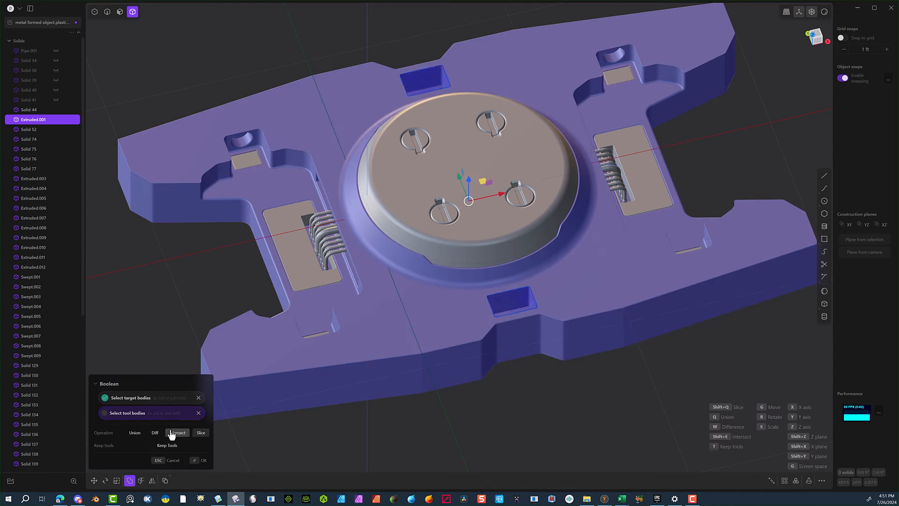
pyautogui.click(201, 432)
pyautogui.click(202, 459)
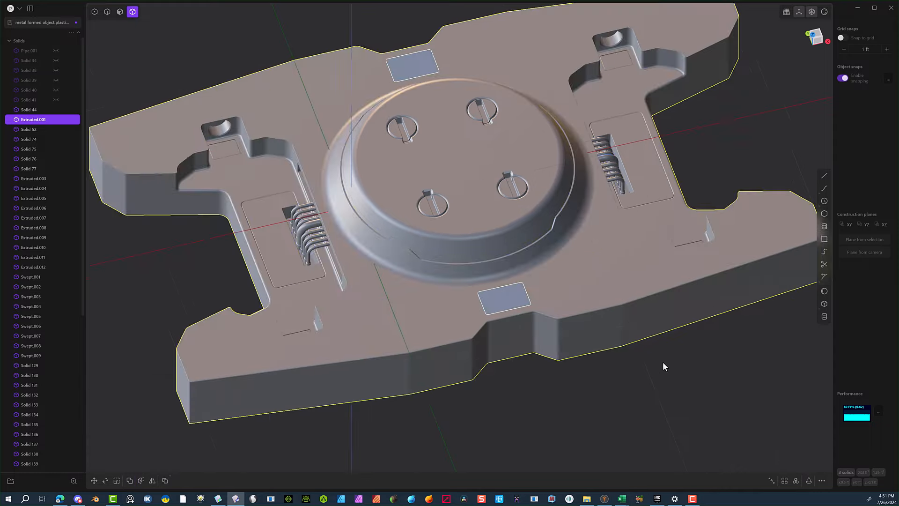
# Delete the rectangle curve around the sliced panel beside the front notch.
pyautogui.scroll(5, 662, 361)
pyautogui.moveTo(535, 357); pyautogui.dragTo(529, 338, button='middle')
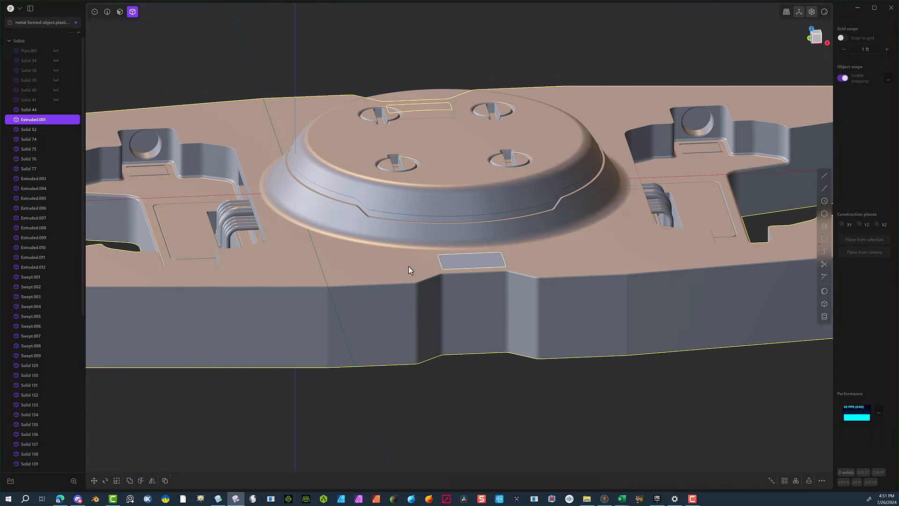
pyautogui.click(360, 62)
pyautogui.click(478, 257)
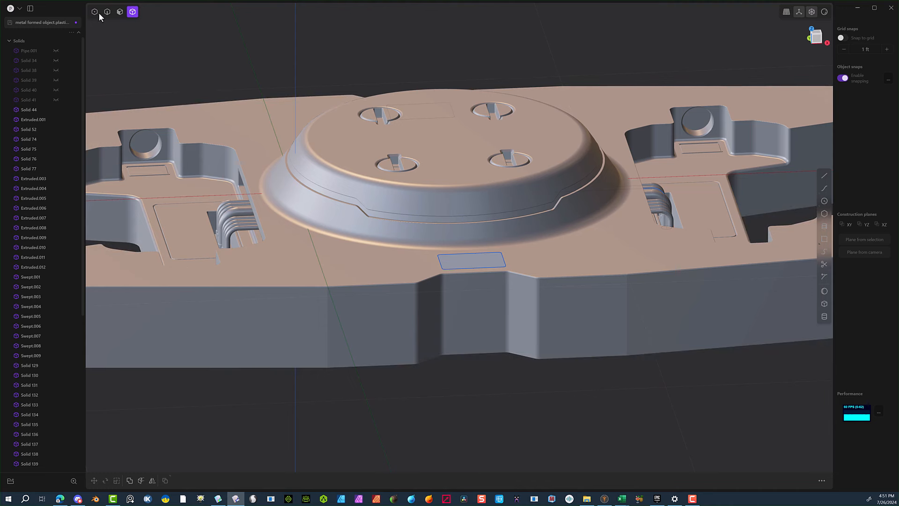
pyautogui.click(107, 11)
pyautogui.click(457, 257)
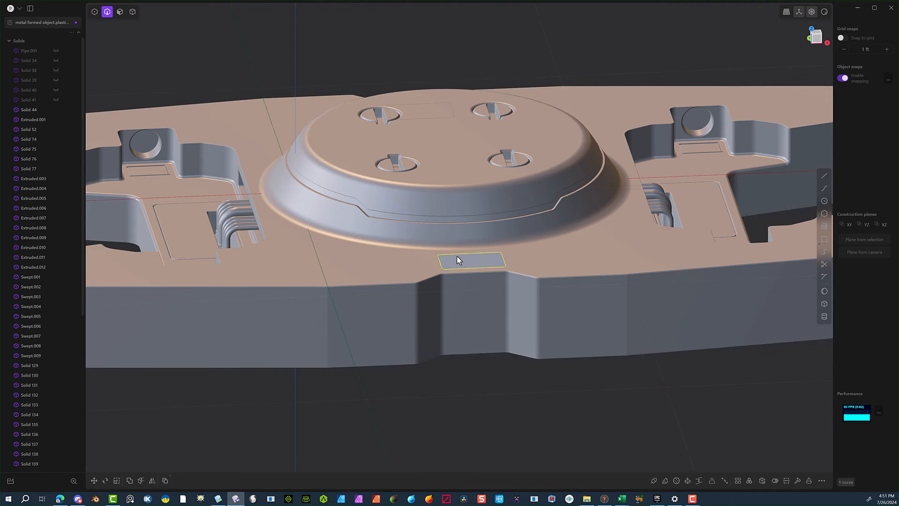
pyautogui.press('Delete')
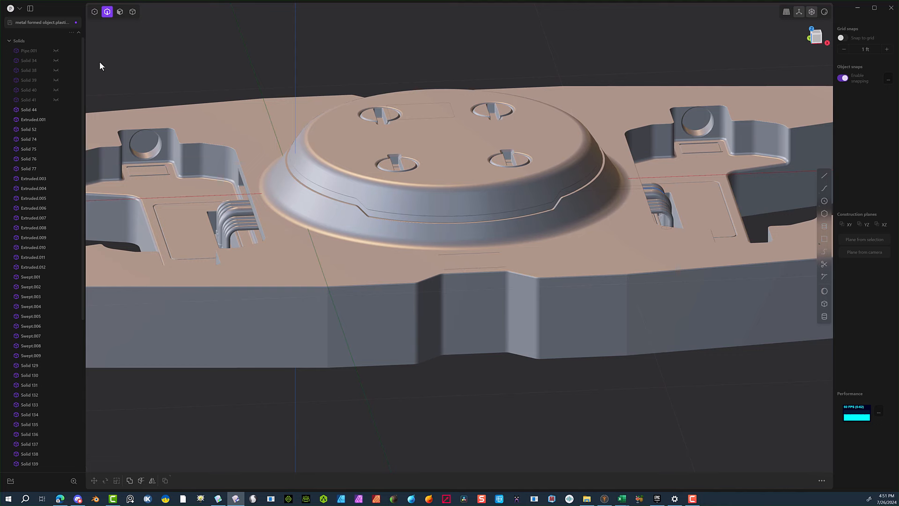
pyautogui.scroll(10, 459, 223)
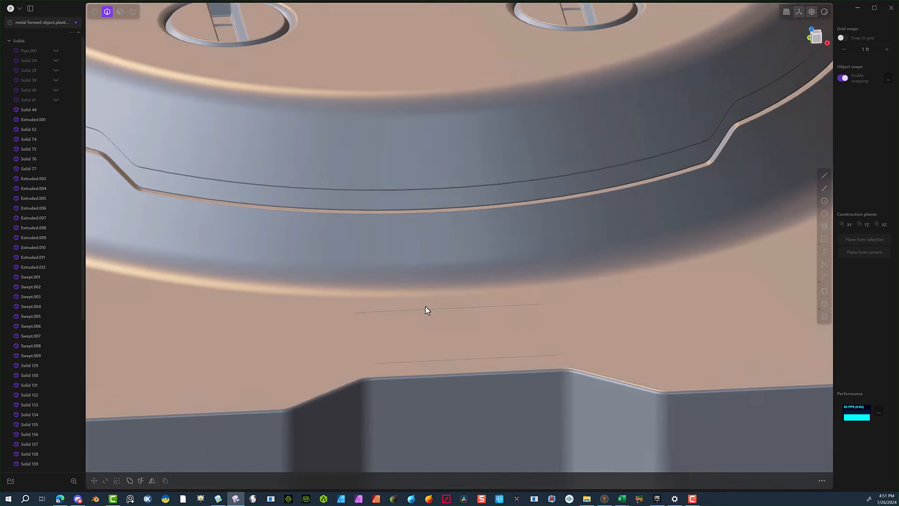
pyautogui.moveTo(425, 307); pyautogui.dragTo(445, 293, button='middle')
pyautogui.click(368, 317)
pyautogui.press('b')
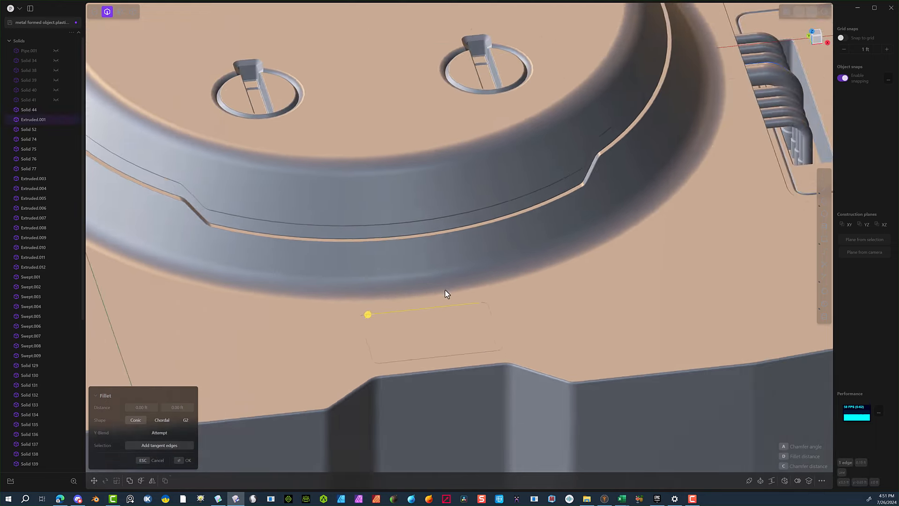
# Leave the Fillet command and delete the remaining rectangle curve beside the opposite notch.
pyautogui.scroll(5, 498, 334)
pyautogui.keyDown('shift'); pyautogui.moveTo(498, 330); pyautogui.dragTo(780, 249, button='middle'); pyautogui.keyUp('shift')
pyautogui.keyDown('shift'); pyautogui.moveTo(456, 104); pyautogui.dragTo(580, 287, button='middle'); pyautogui.keyUp('shift')
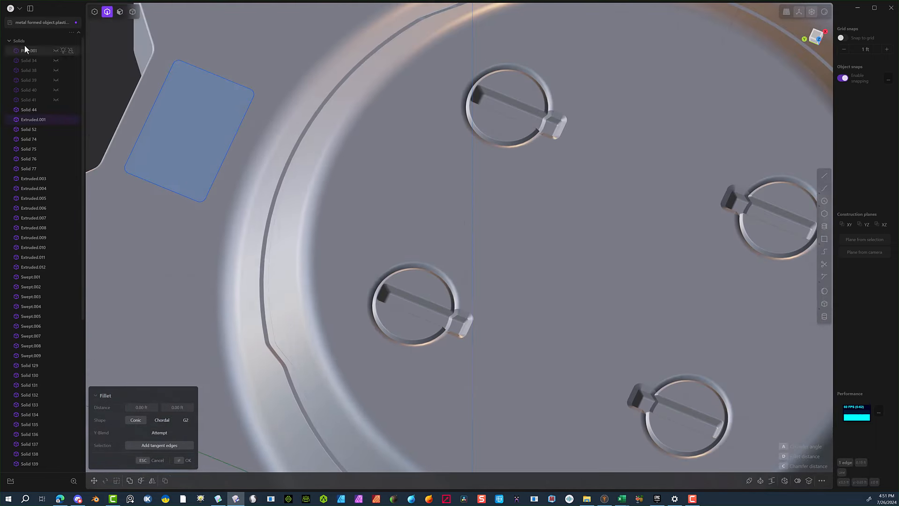
pyautogui.press('Escape')
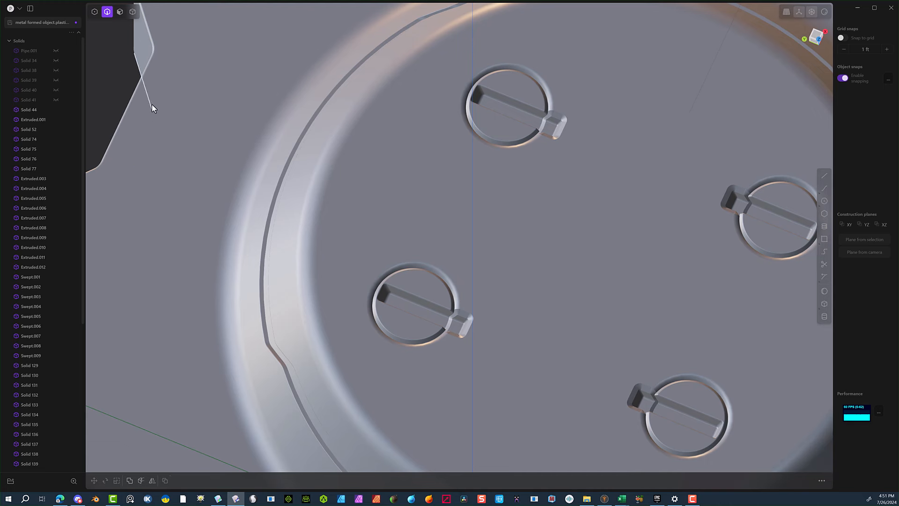
pyautogui.click(159, 88)
pyautogui.press('f')
pyautogui.moveTo(159, 87); pyautogui.dragTo(677, 242, button='middle')
pyautogui.keyDown('shift'); pyautogui.moveTo(776, 263); pyautogui.dragTo(465, 177, button='middle'); pyautogui.keyUp('shift')
pyautogui.scroll(1, 465, 178)
pyautogui.click(467, 271)
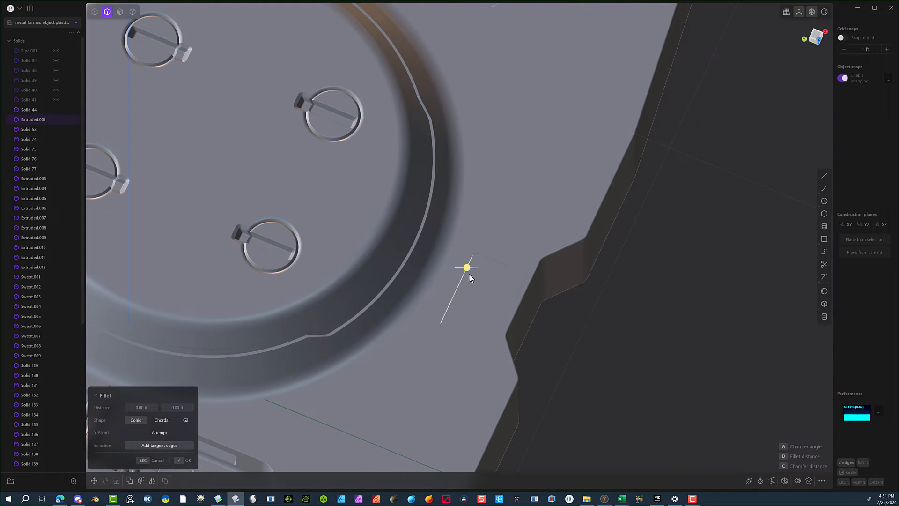
pyautogui.scroll(4, 464, 271)
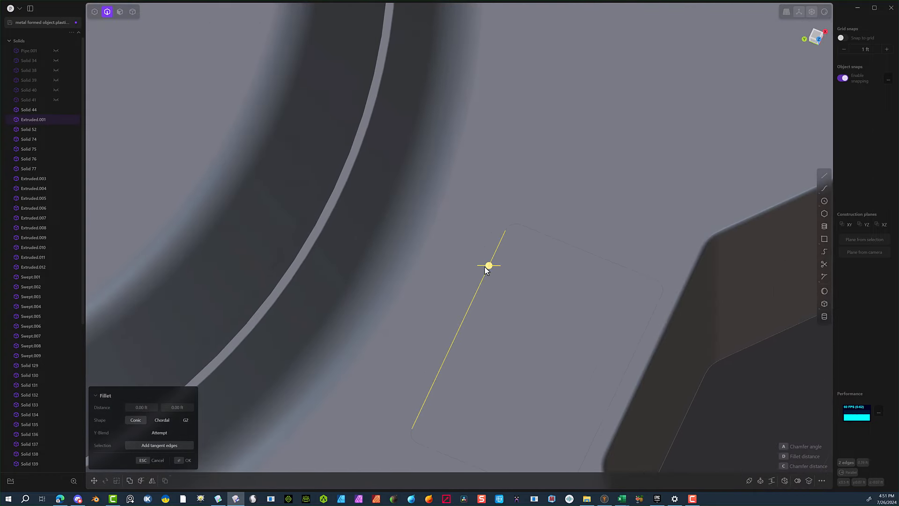
pyautogui.moveTo(485, 267); pyautogui.dragTo(489, 266)
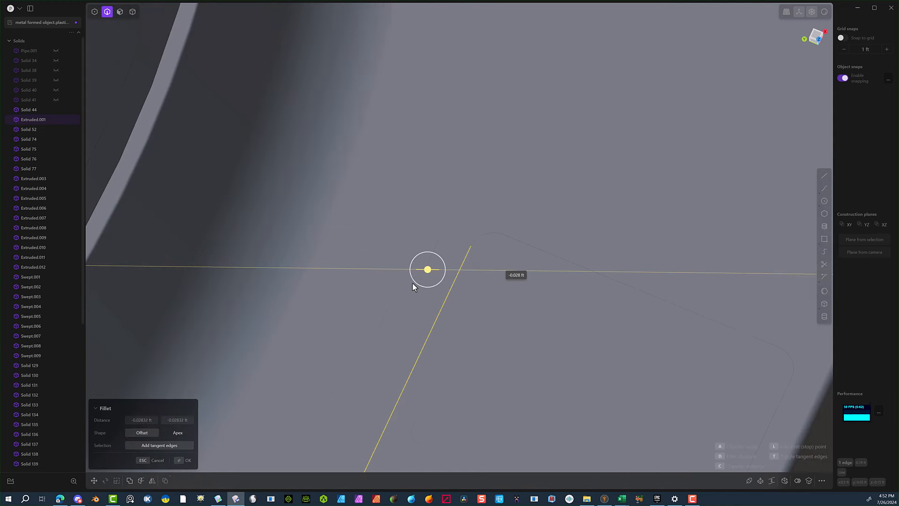
pyautogui.moveTo(413, 284); pyautogui.dragTo(453, 296)
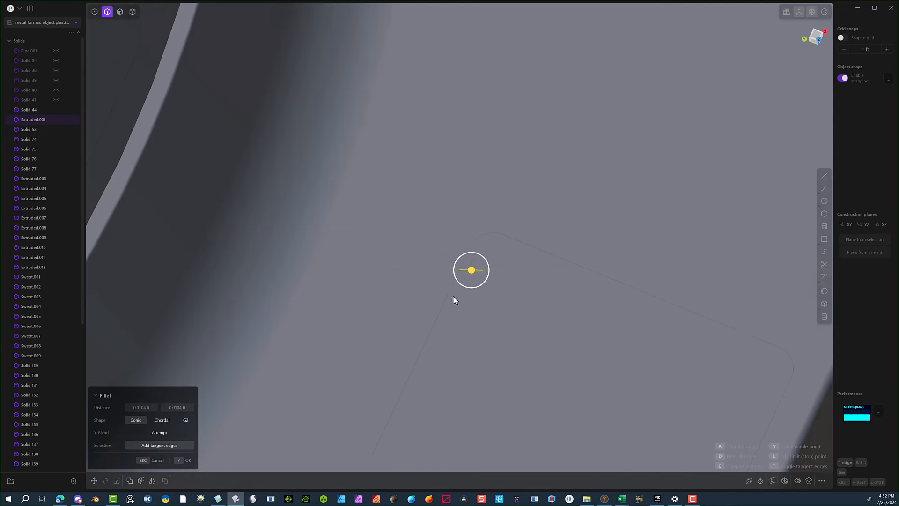
pyautogui.click(157, 458)
pyautogui.scroll(-5, 236, 346)
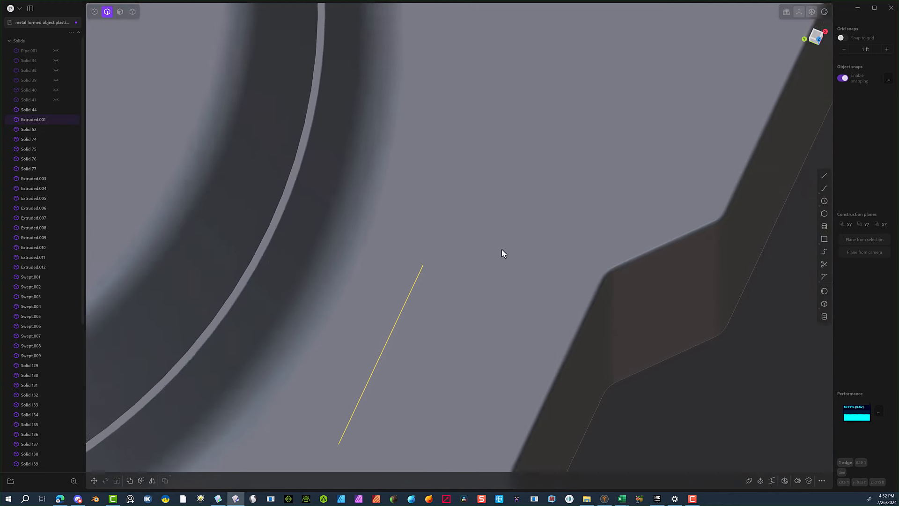
pyautogui.scroll(-8, 565, 239)
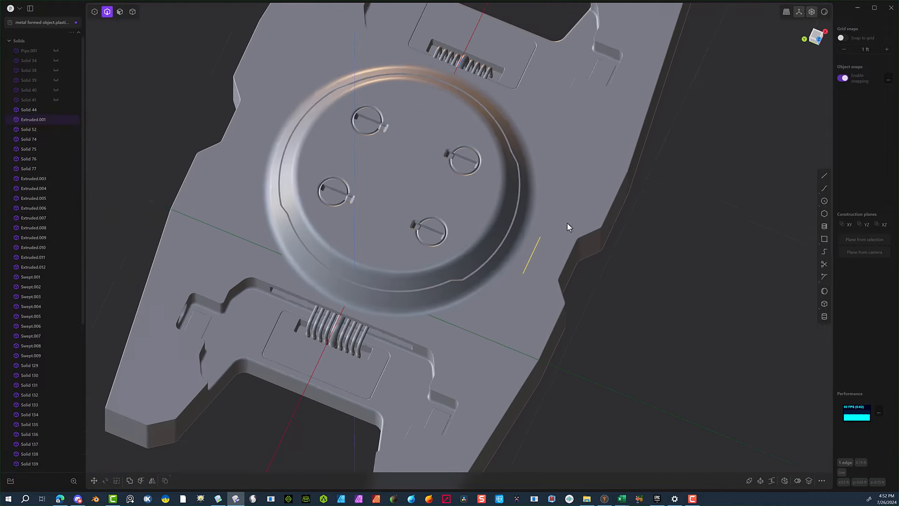
pyautogui.scroll(2, 566, 226)
# Move the two sliced panels beside the notches slightly upward along Z so they stand above the plate.
pyautogui.click(130, 51)
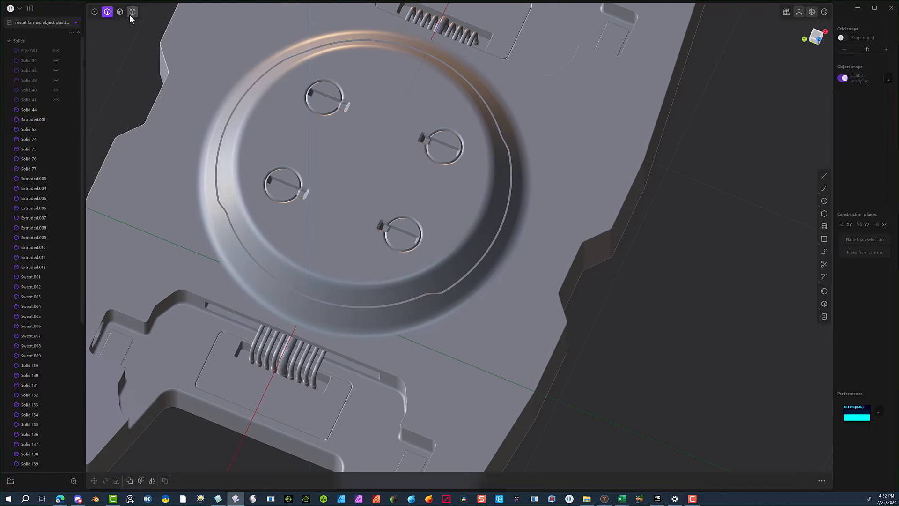
pyautogui.click(129, 15)
pyautogui.click(186, 98)
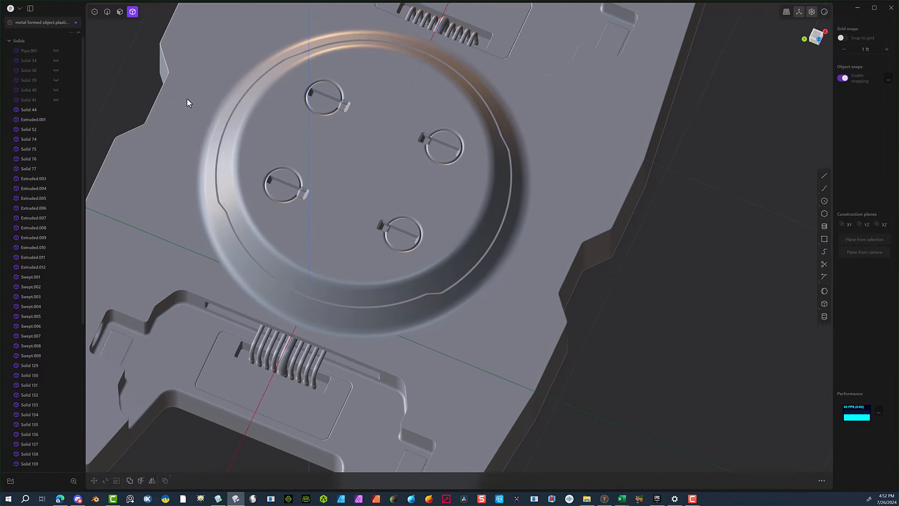
pyautogui.click(546, 257)
pyautogui.moveTo(518, 240); pyautogui.dragTo(521, 206, button='middle')
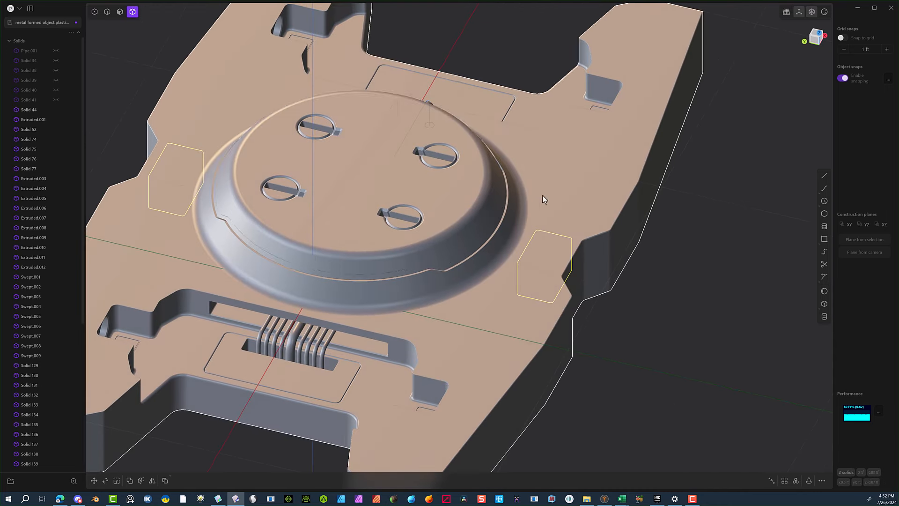
pyautogui.press('g')
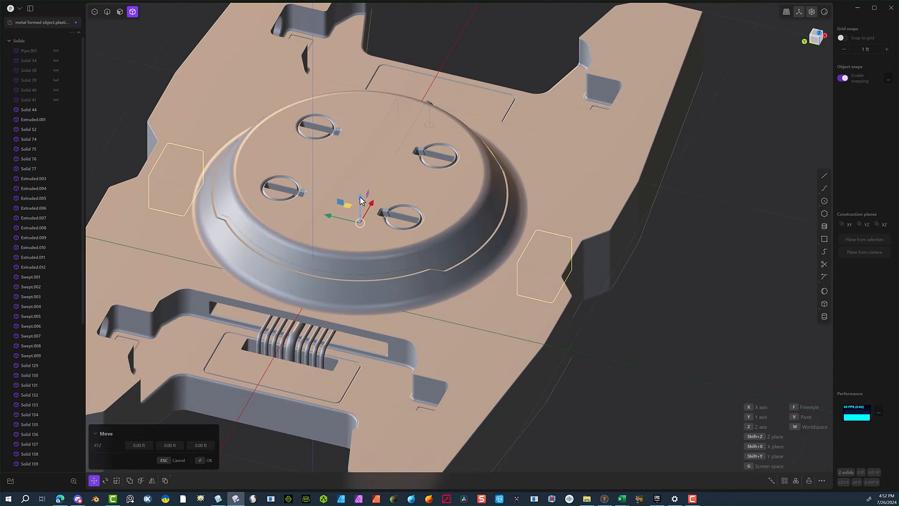
pyautogui.moveTo(360, 197); pyautogui.dragTo(360, 198)
pyautogui.click(198, 465)
pyautogui.click(426, 324)
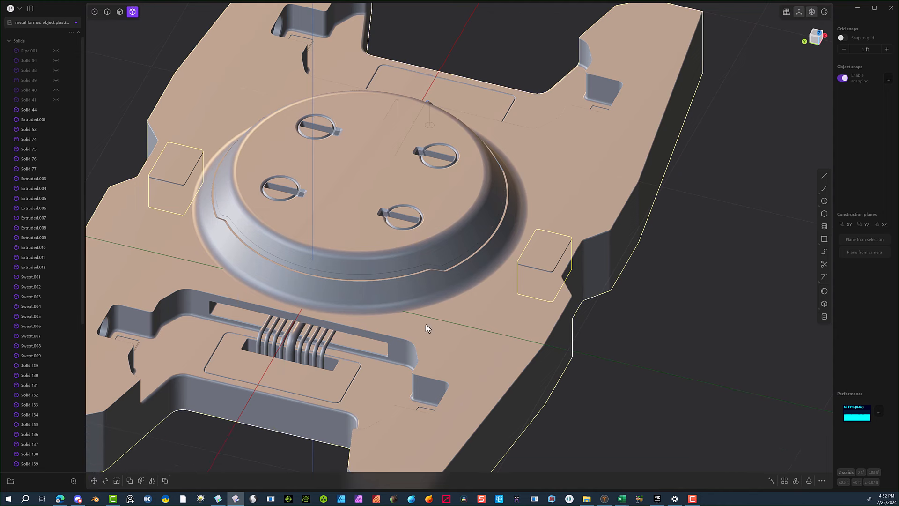
# Bevel the top edges of the two raised notch panels slightly with the Fillet tool.
pyautogui.click(108, 15)
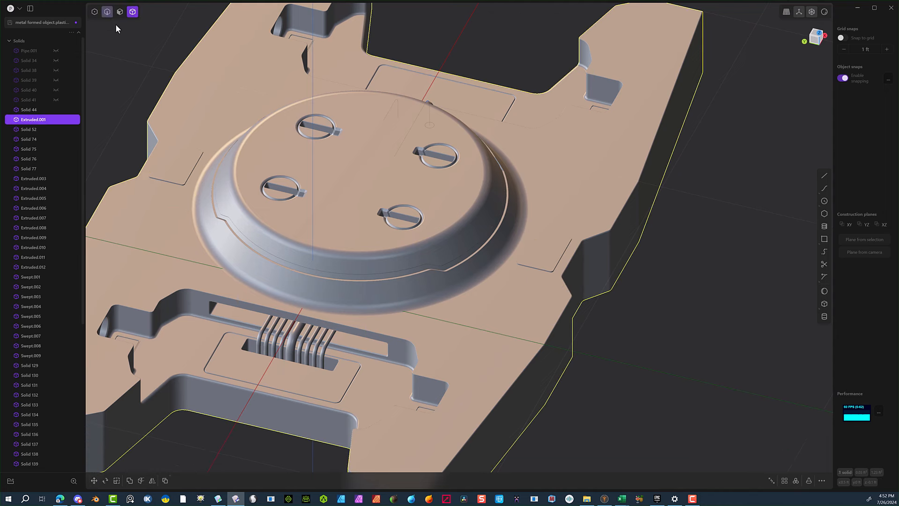
pyautogui.click(185, 179)
pyautogui.press('f')
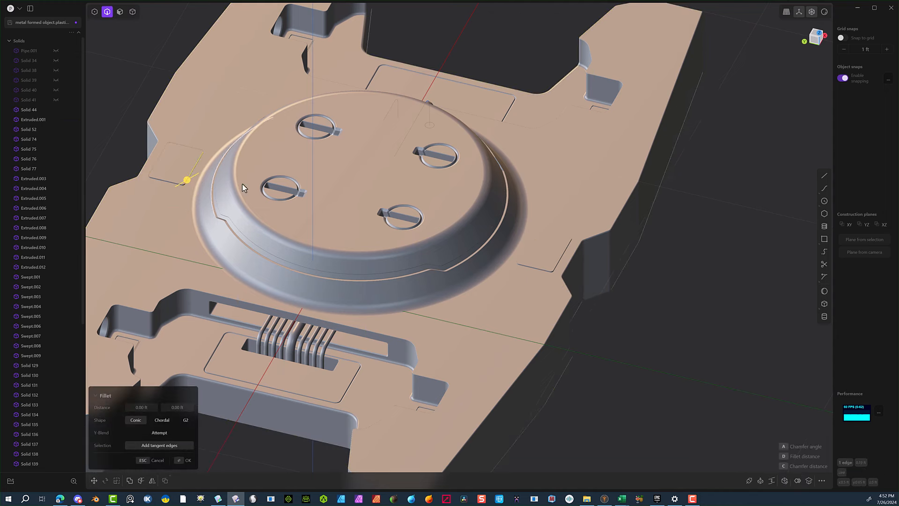
pyautogui.scroll(5, 462, 278)
pyautogui.scroll(2, 510, 261)
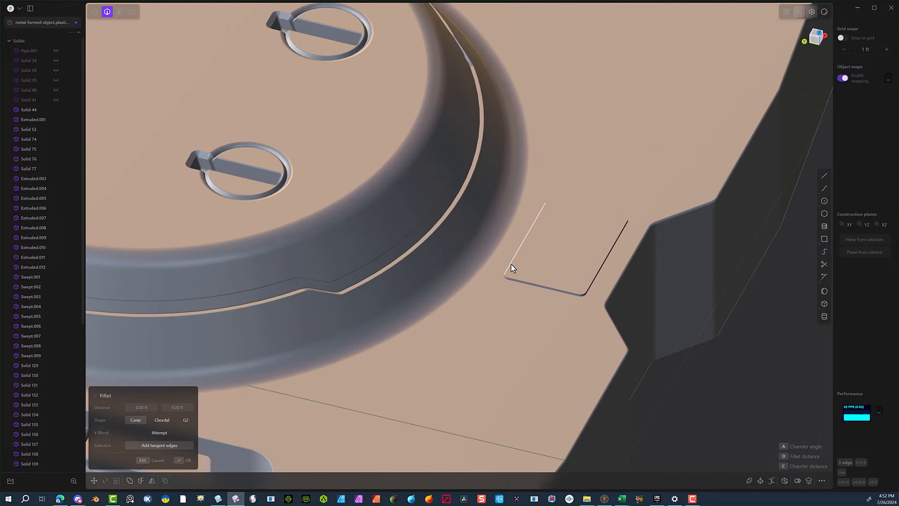
pyautogui.click(510, 260)
pyautogui.moveTo(512, 259); pyautogui.dragTo(537, 232)
pyautogui.click(188, 460)
pyautogui.scroll(-3, 662, 342)
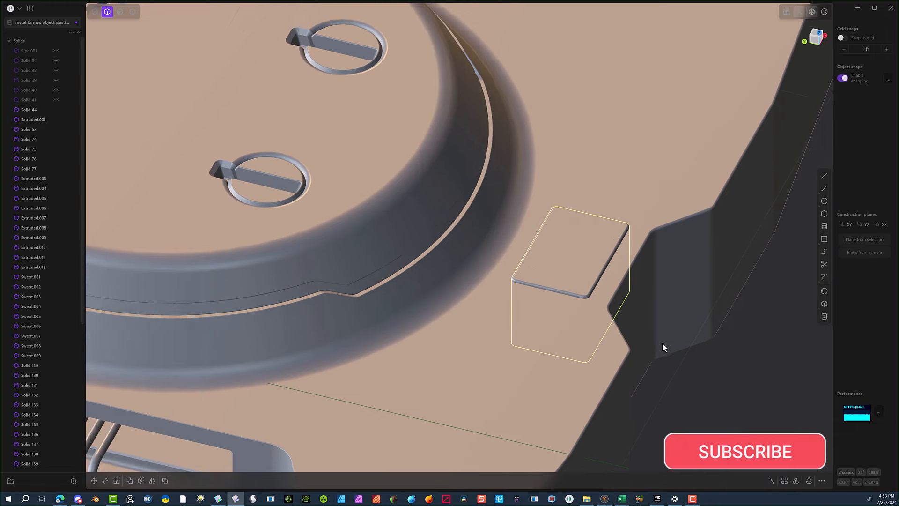
pyautogui.click(762, 361)
pyautogui.scroll(-5, 730, 363)
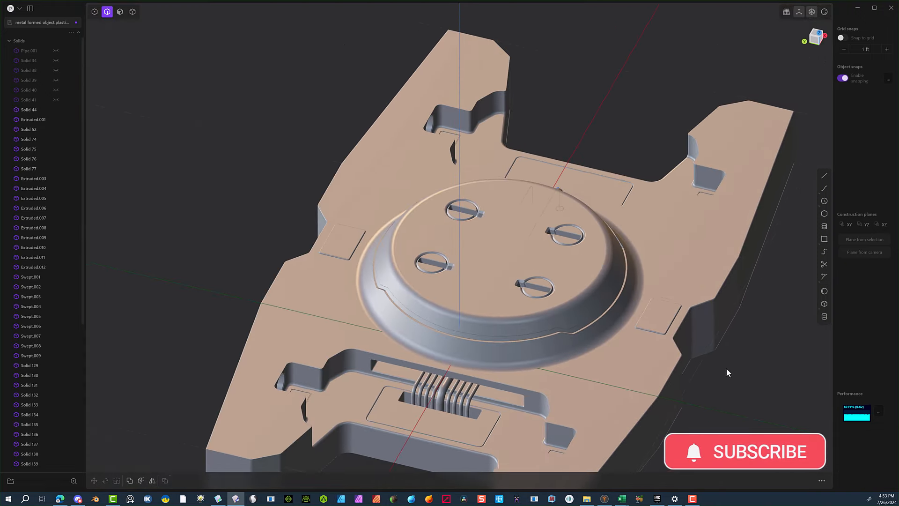